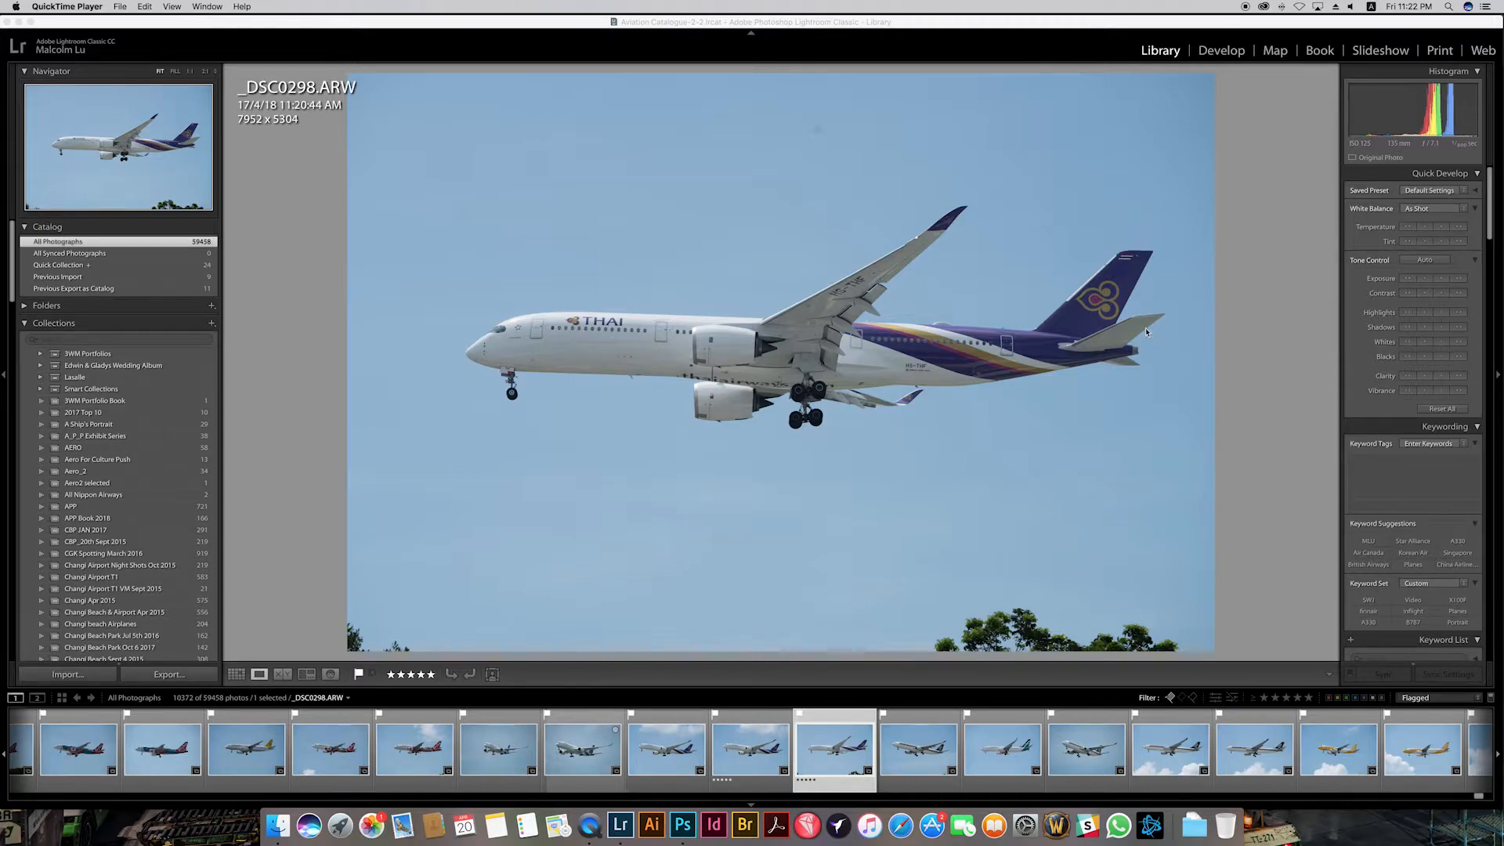
# Step: Open the photo in the Develop module and set the Sharpening Amount to 0
pyautogui.click(1206, 50)
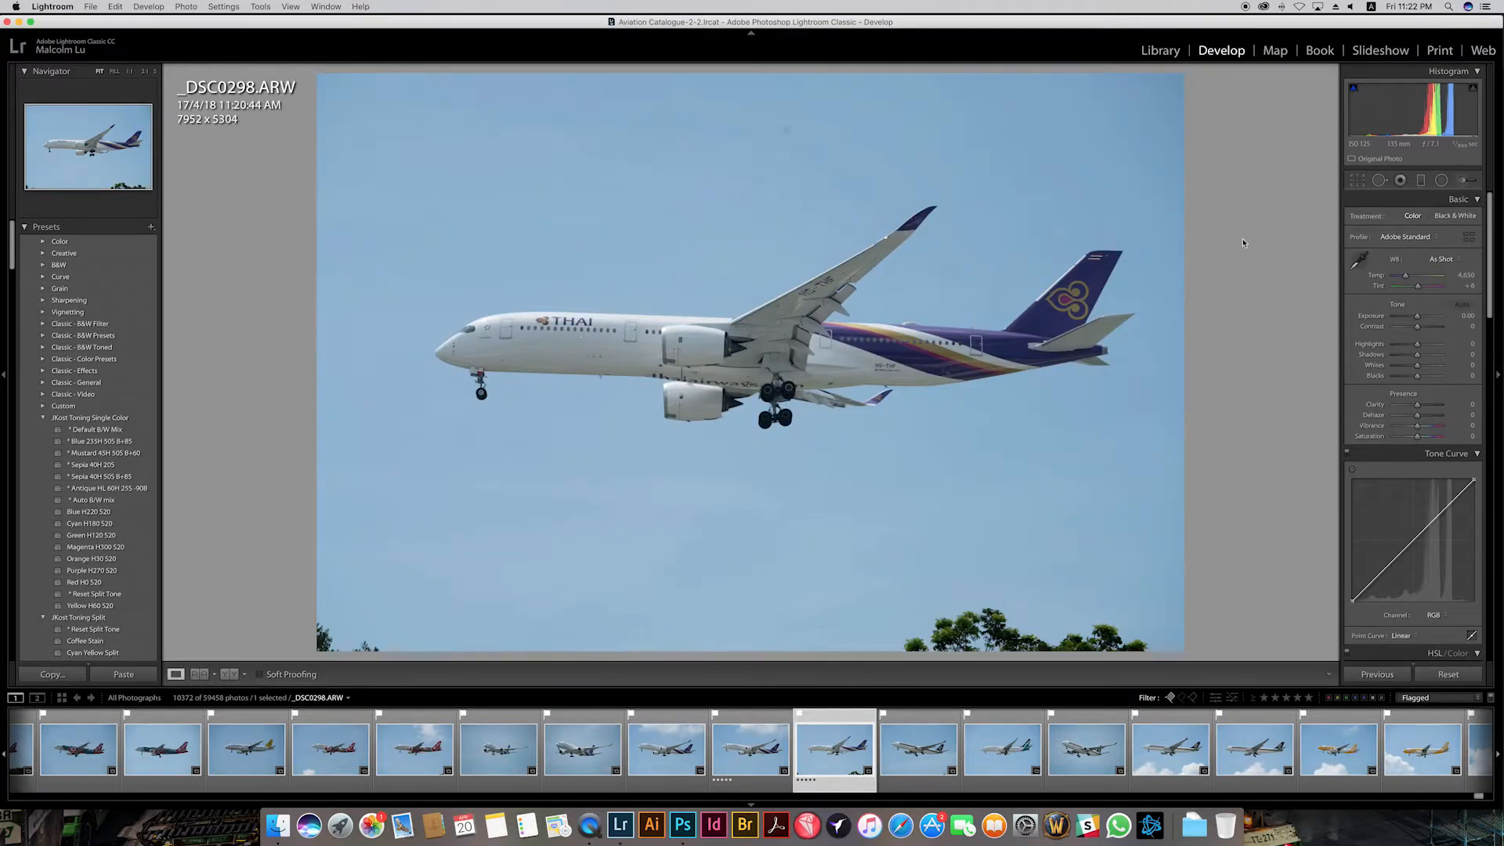
pyautogui.scroll(-15, 1395, 482)
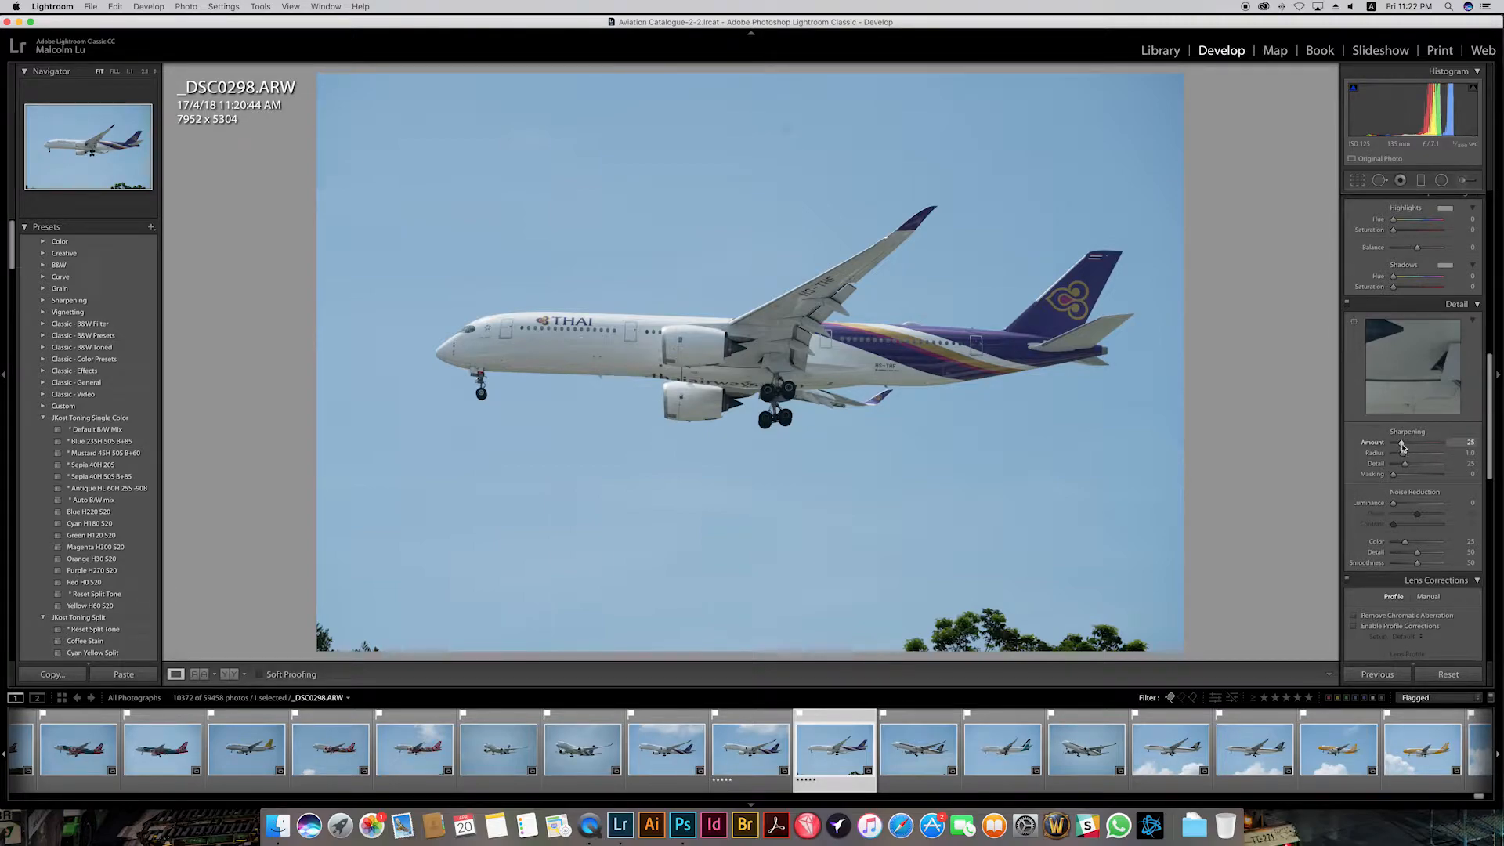
pyautogui.moveTo(1402, 447); pyautogui.dragTo(1317, 466)
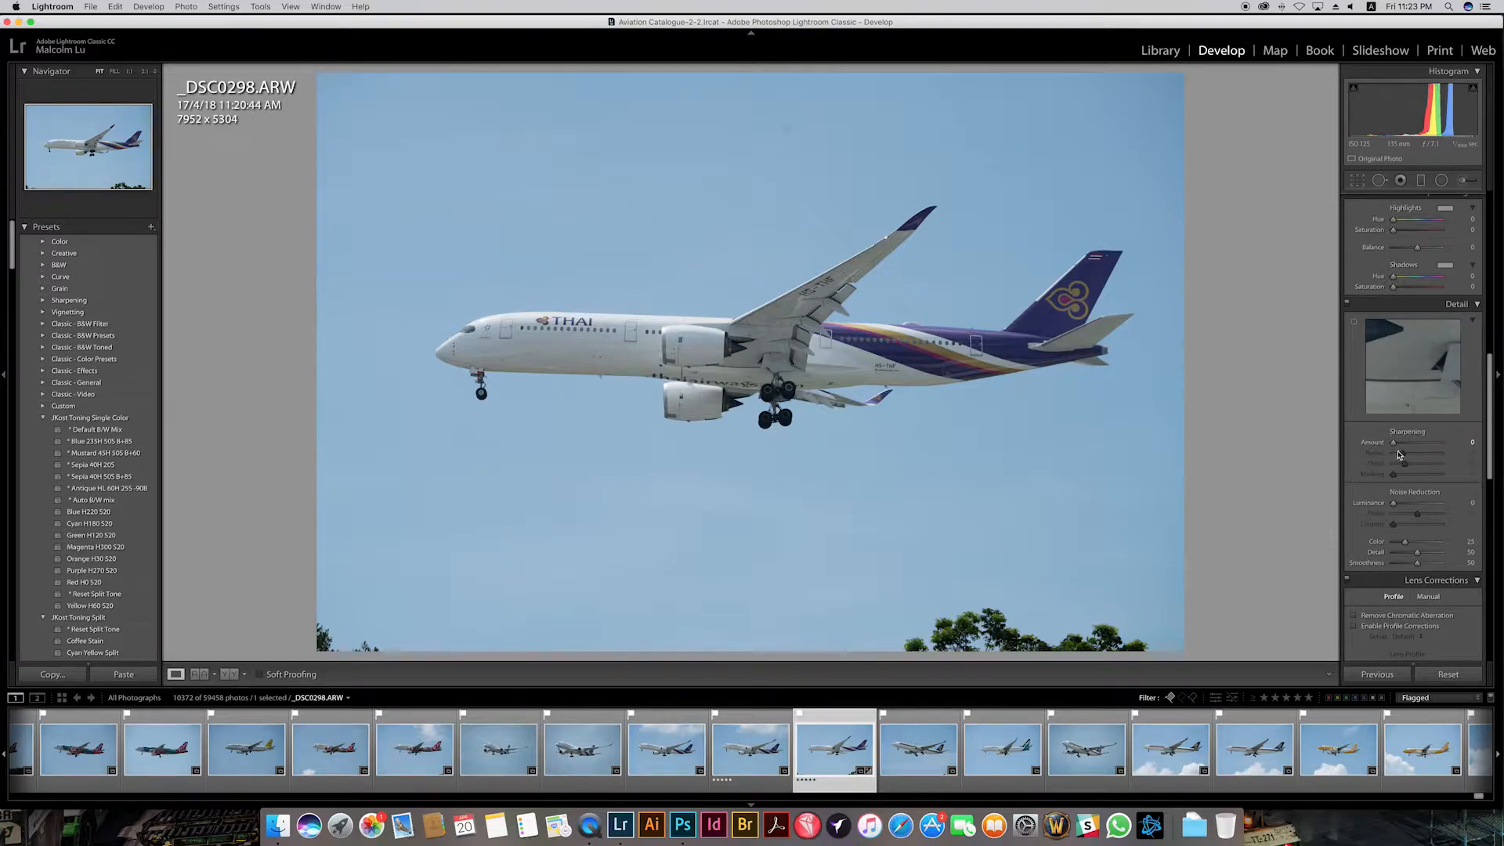
# Step: Enable profile corrections for the photo in Lens Corrections
pyautogui.scroll(-4, 1410, 470)
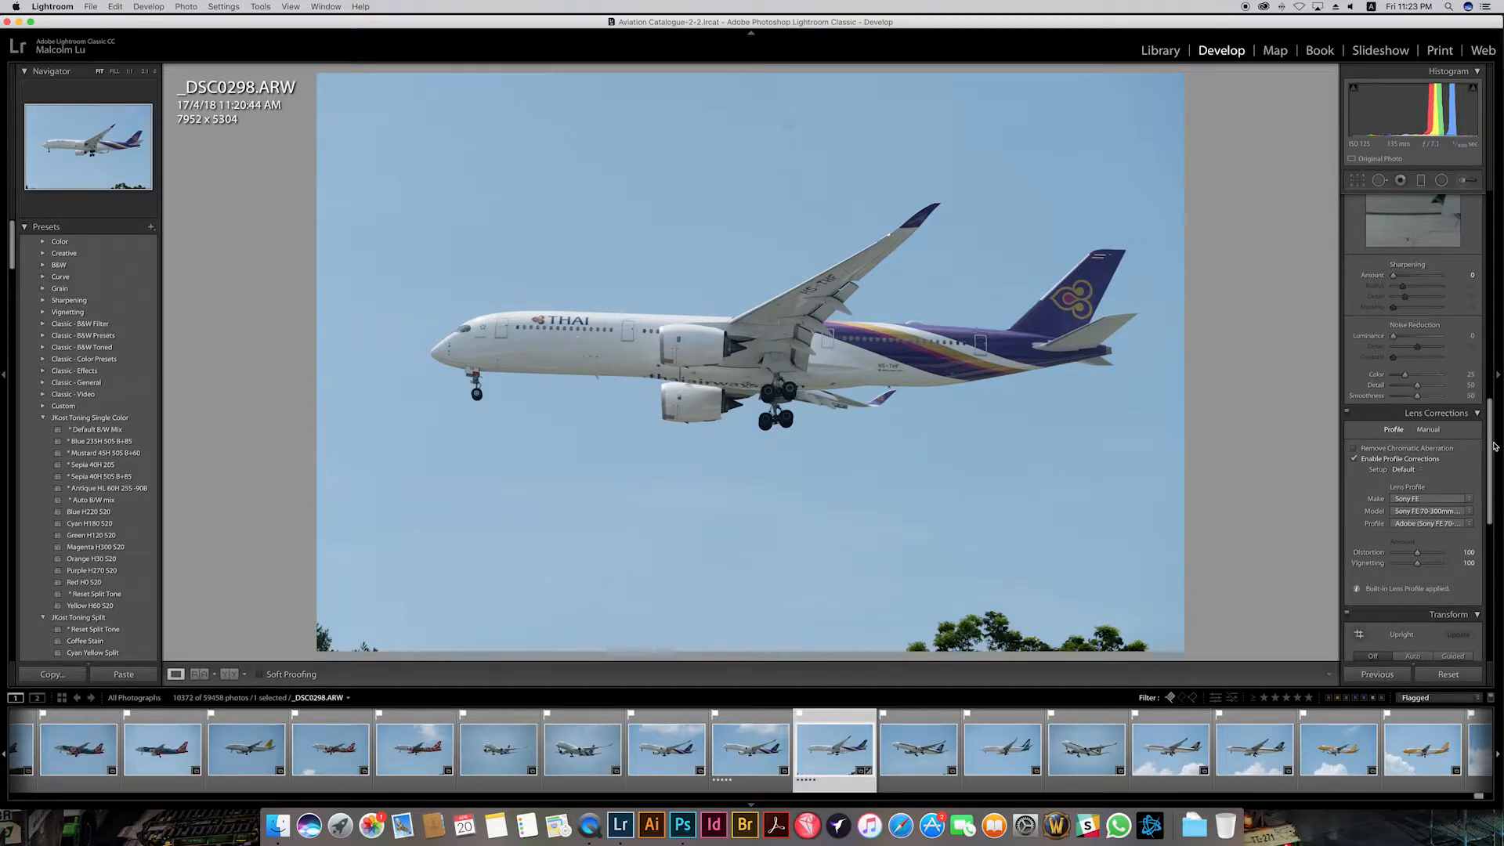
pyautogui.moveTo(1493, 447); pyautogui.dragTo(1478, 530)
pyautogui.scroll(15, 1478, 530)
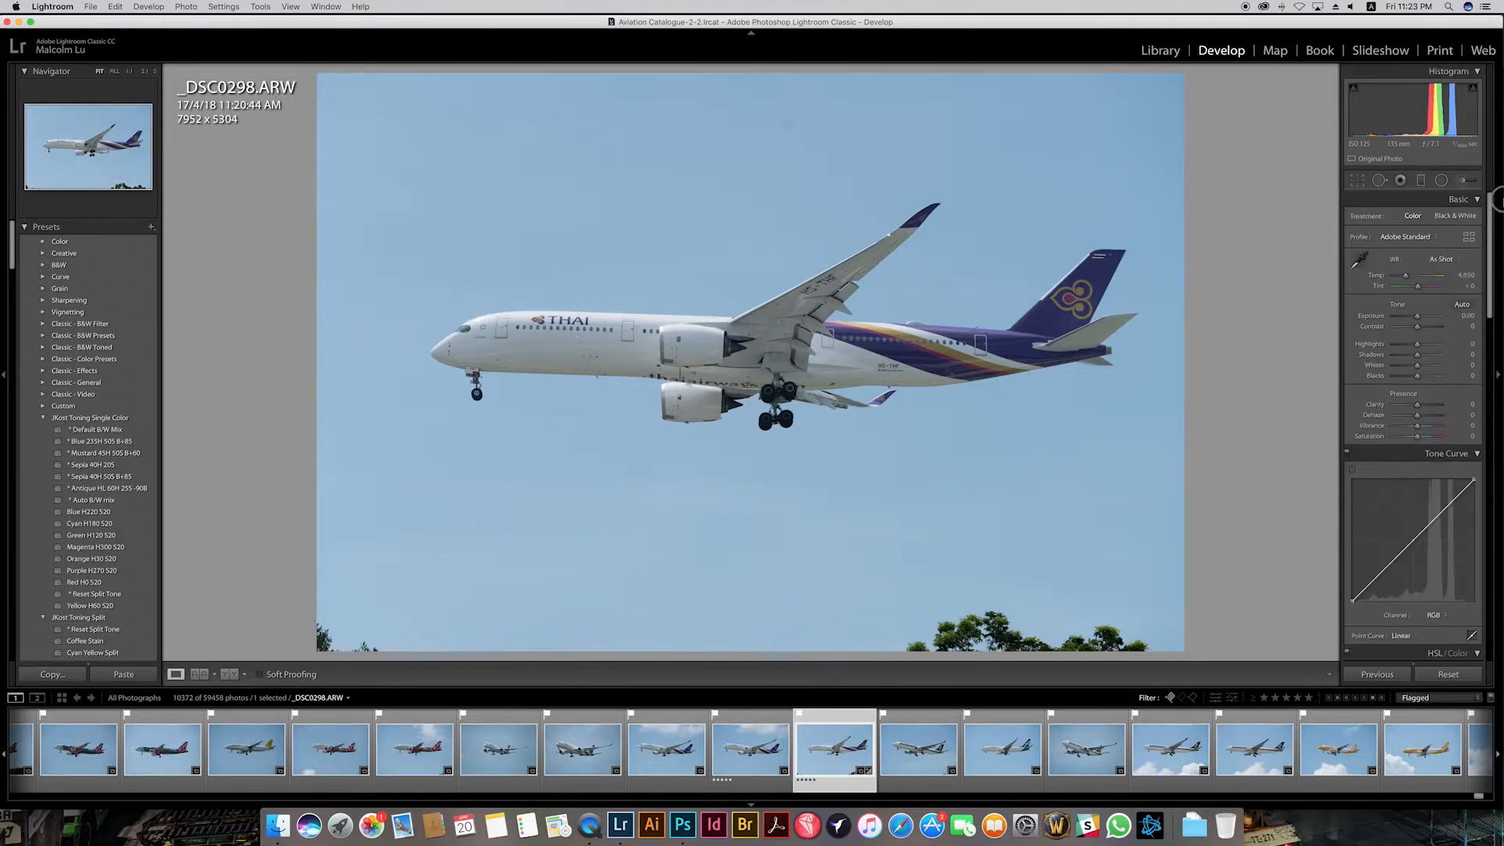
# Step: Send the photo to Adobe Photoshop CC 2018 for editing
pyautogui.rightClick(486, 171)
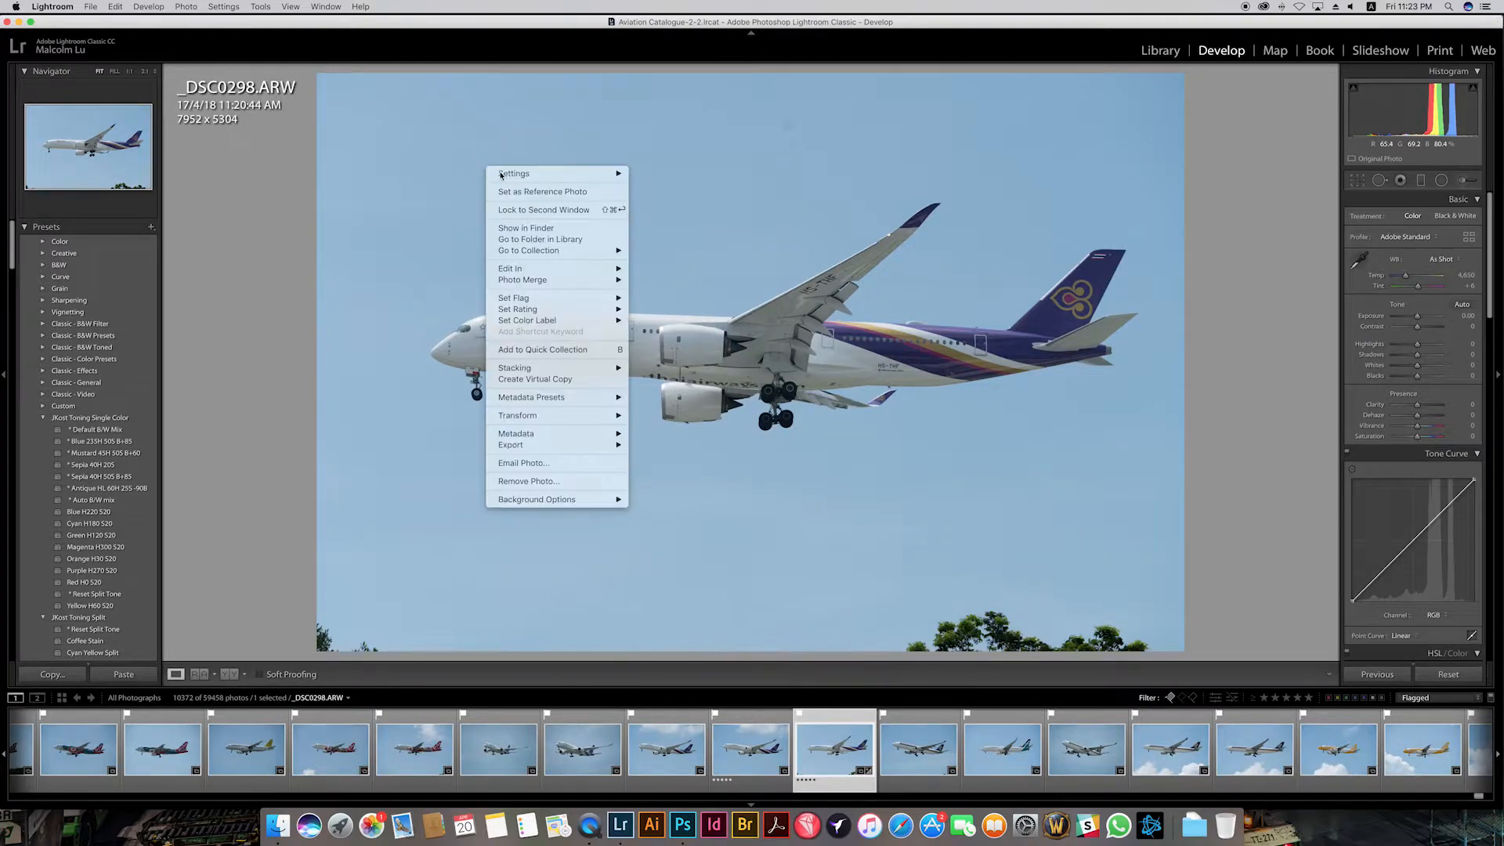
pyautogui.moveTo(548, 269)
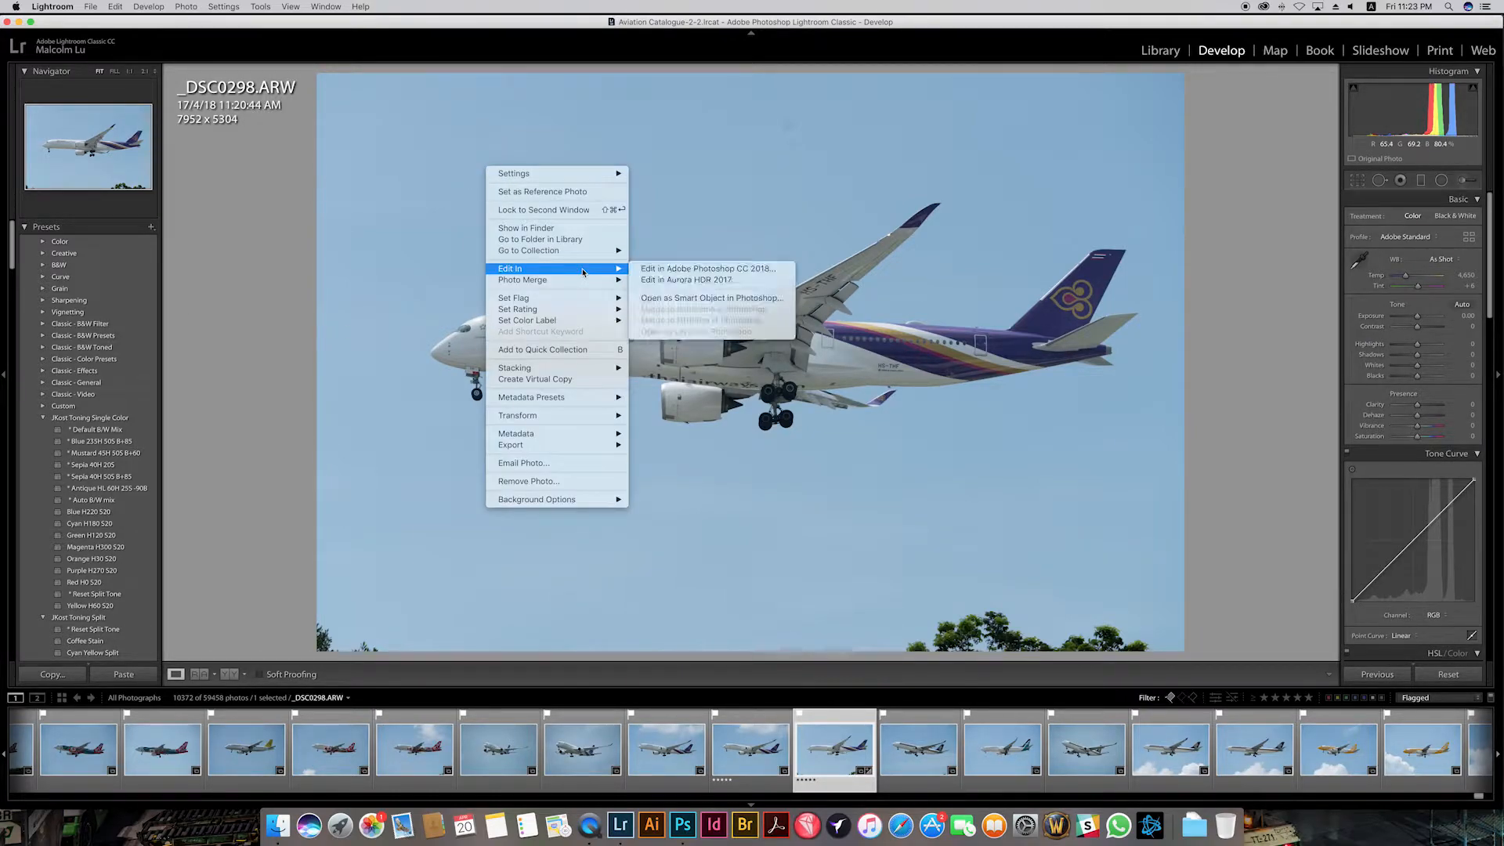
pyautogui.click(705, 268)
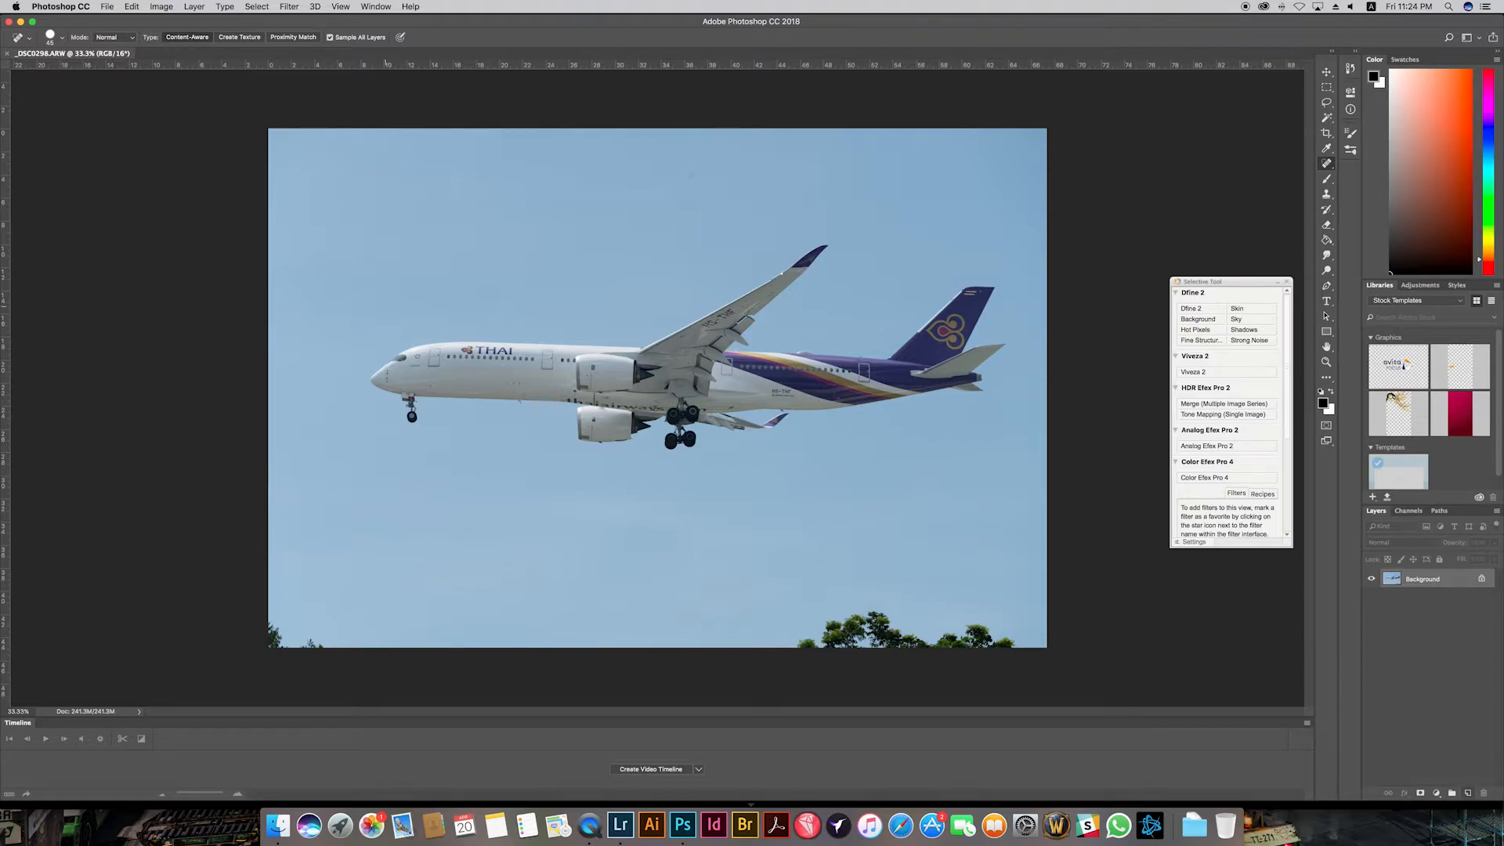
# Step: Duplicate the Background layer and name the copy Noise Reduction
pyautogui.press('z')
pyautogui.moveTo(462, 352)
pyautogui.mouseDown()
pyautogui.moveTo(535, 287)
pyautogui.moveTo(520, 310)
pyautogui.mouseUp()
pyautogui.press('j')
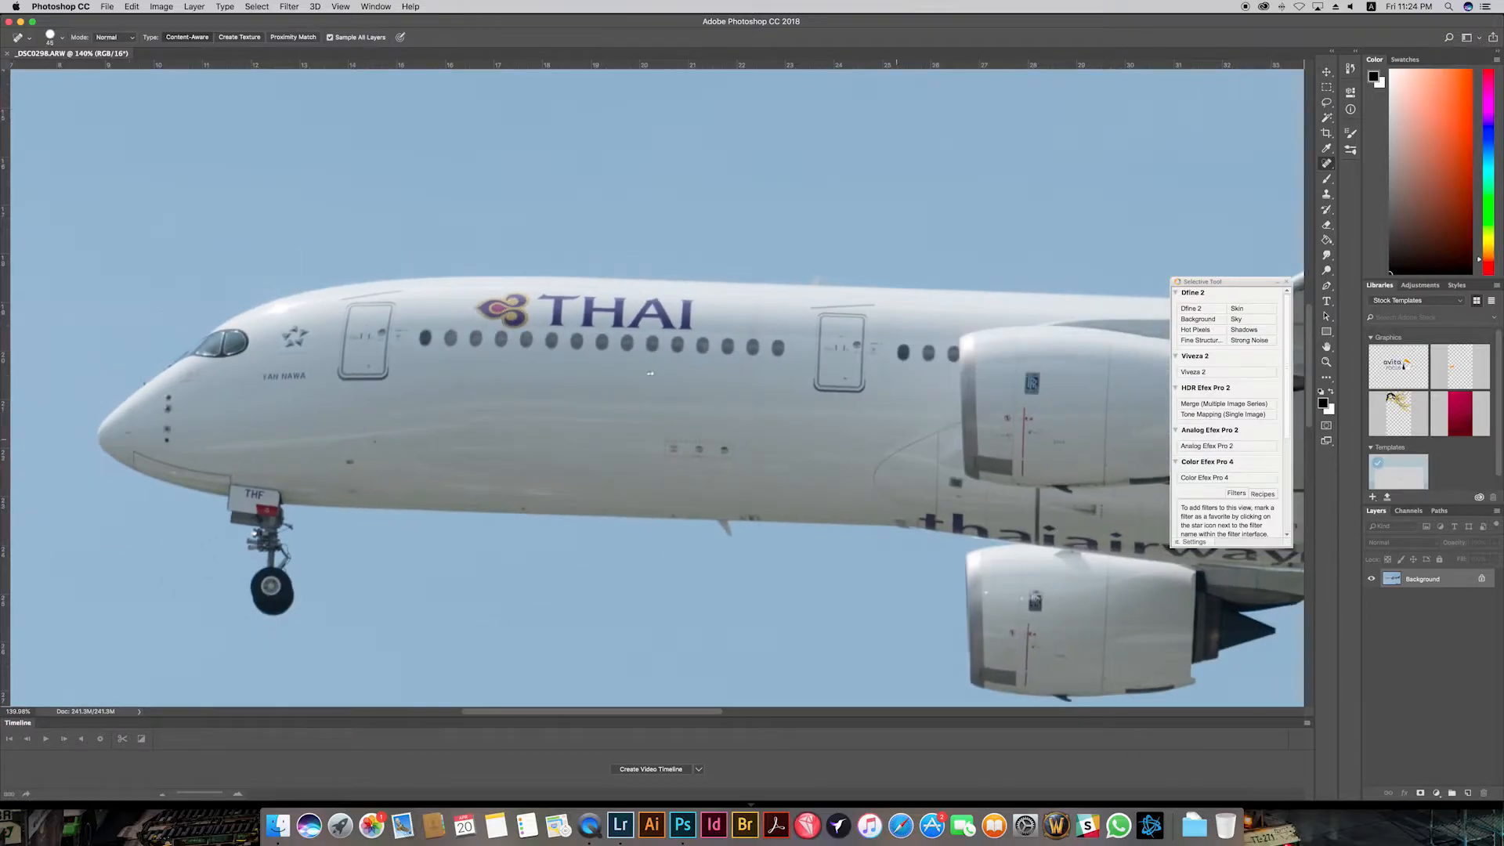
pyautogui.scroll(-6, 956, 308)
pyautogui.scroll(4, 943, 326)
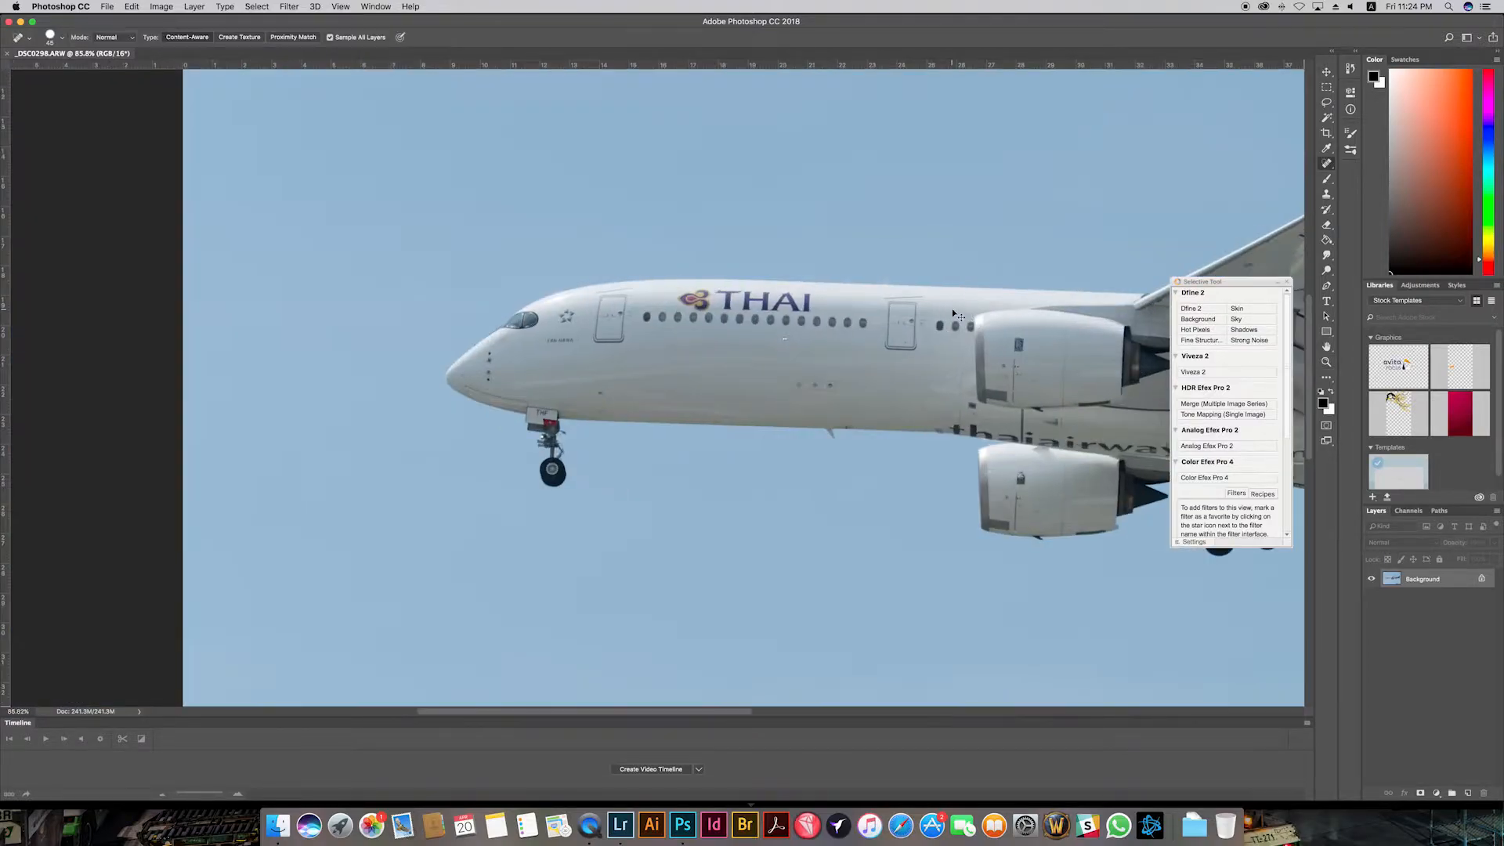
pyautogui.scroll(-3, 956, 314)
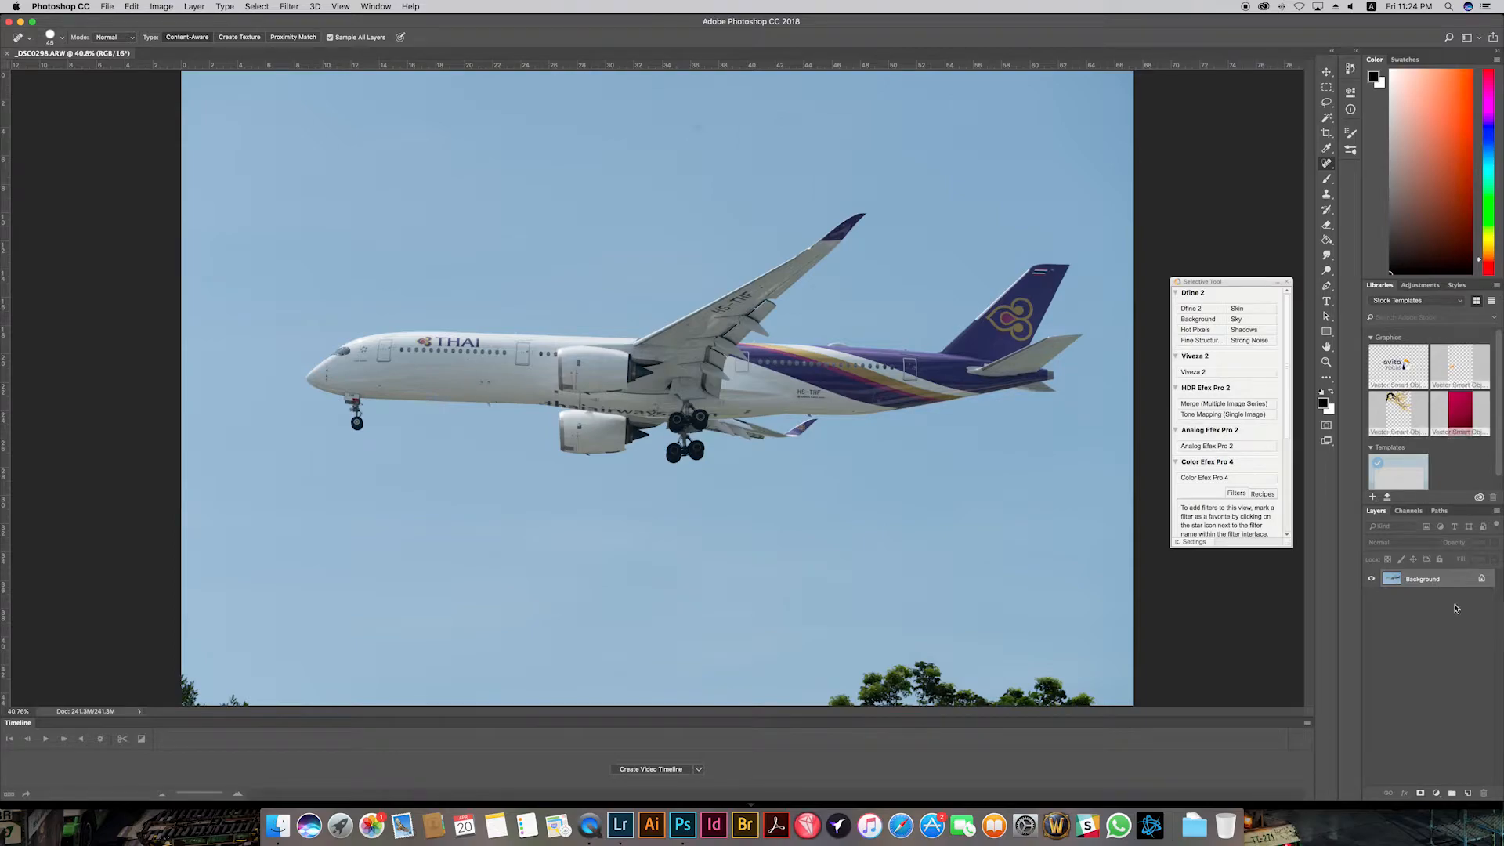
pyautogui.rightClick(1354, 579)
pyautogui.click(1424, 601)
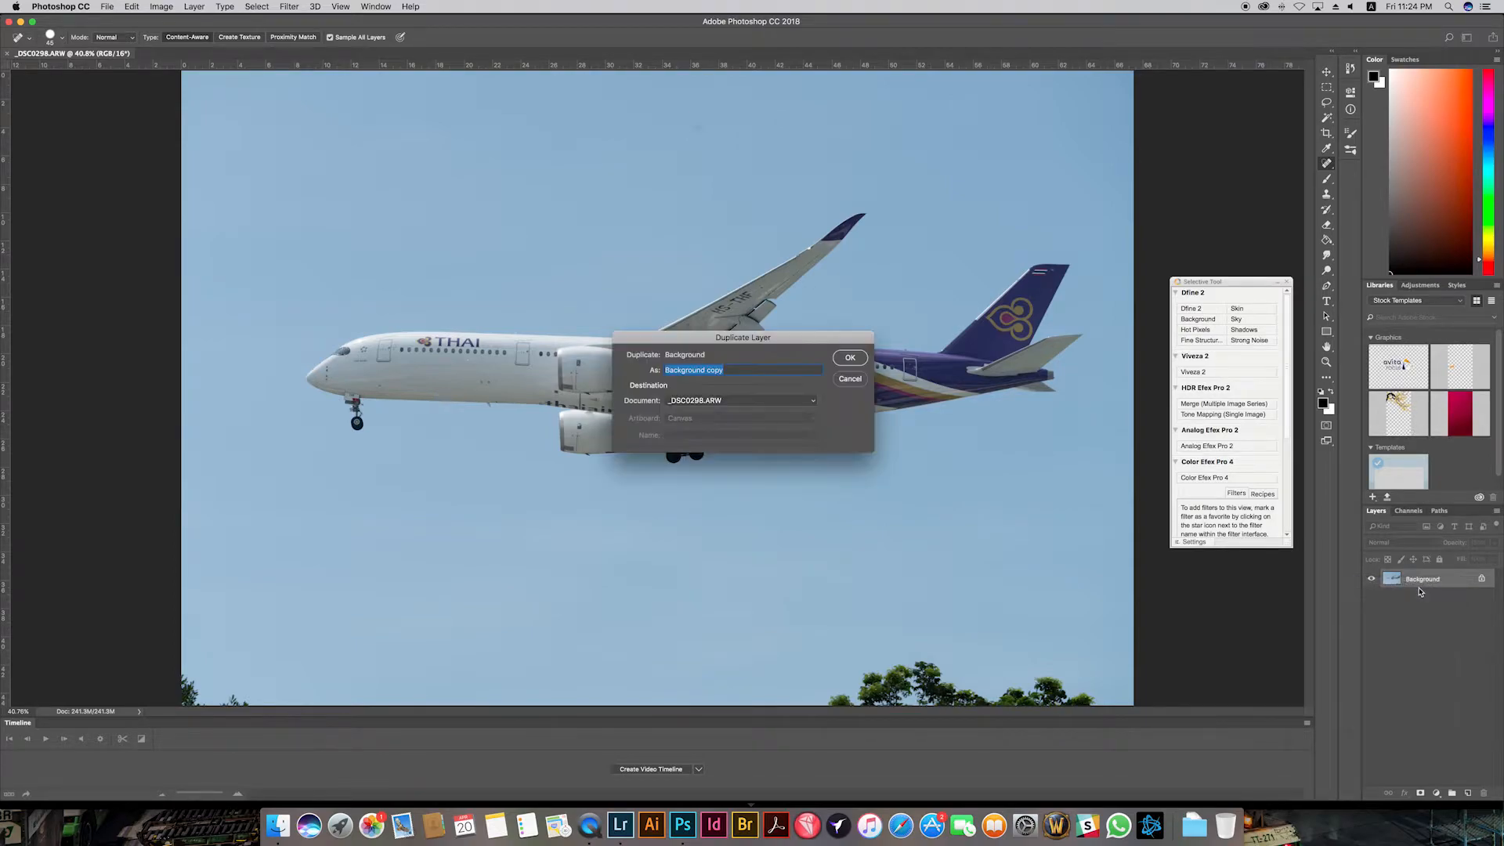
pyautogui.write('Noise Reduction')
pyautogui.press('Return')
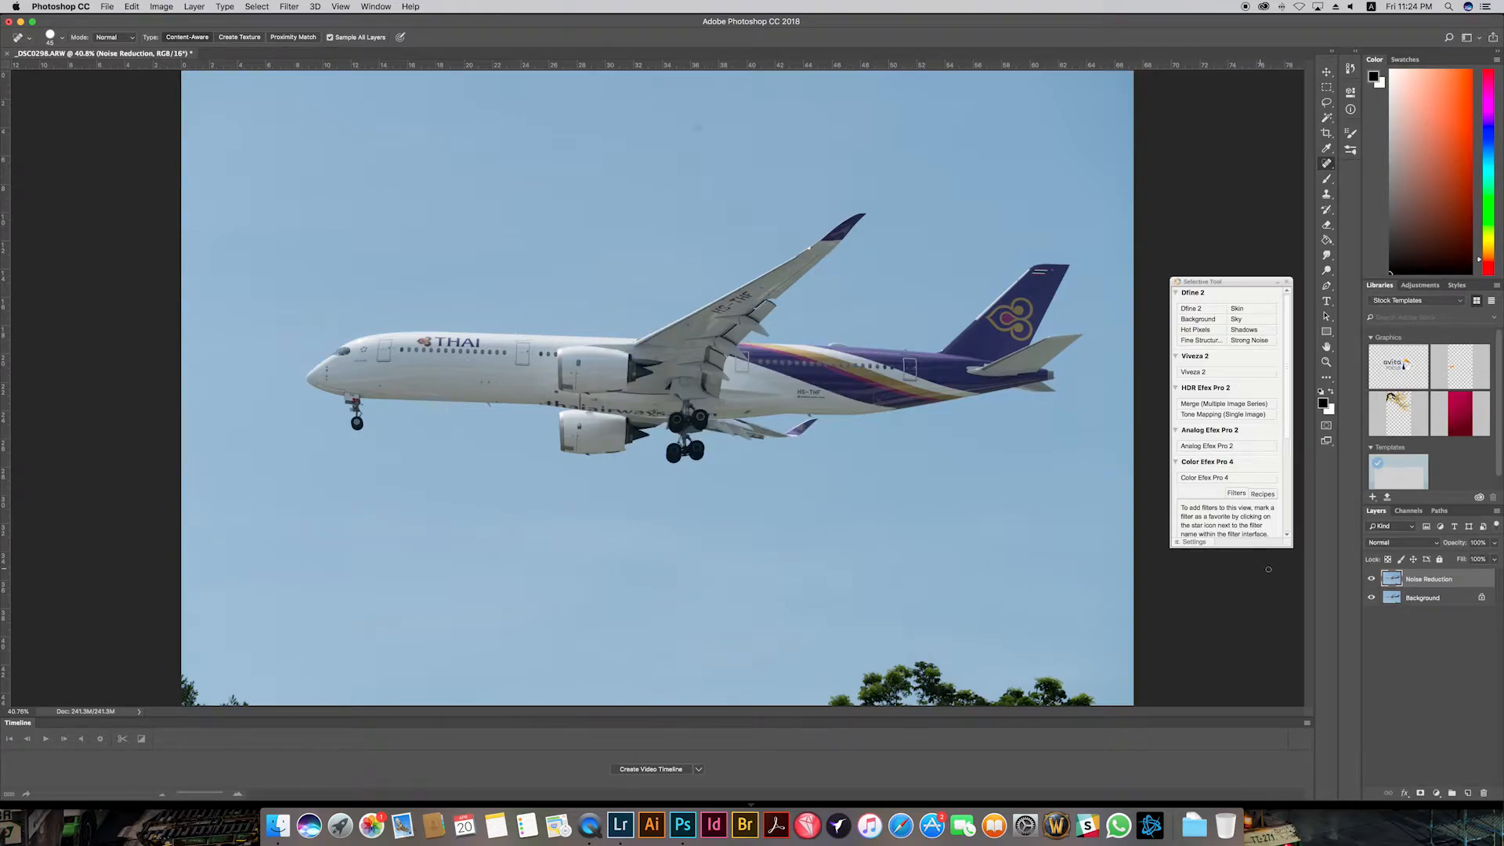
# Step: Open the Topaz DeNoise 6 filter on the Noise Reduction layer
pyautogui.click(296, 7)
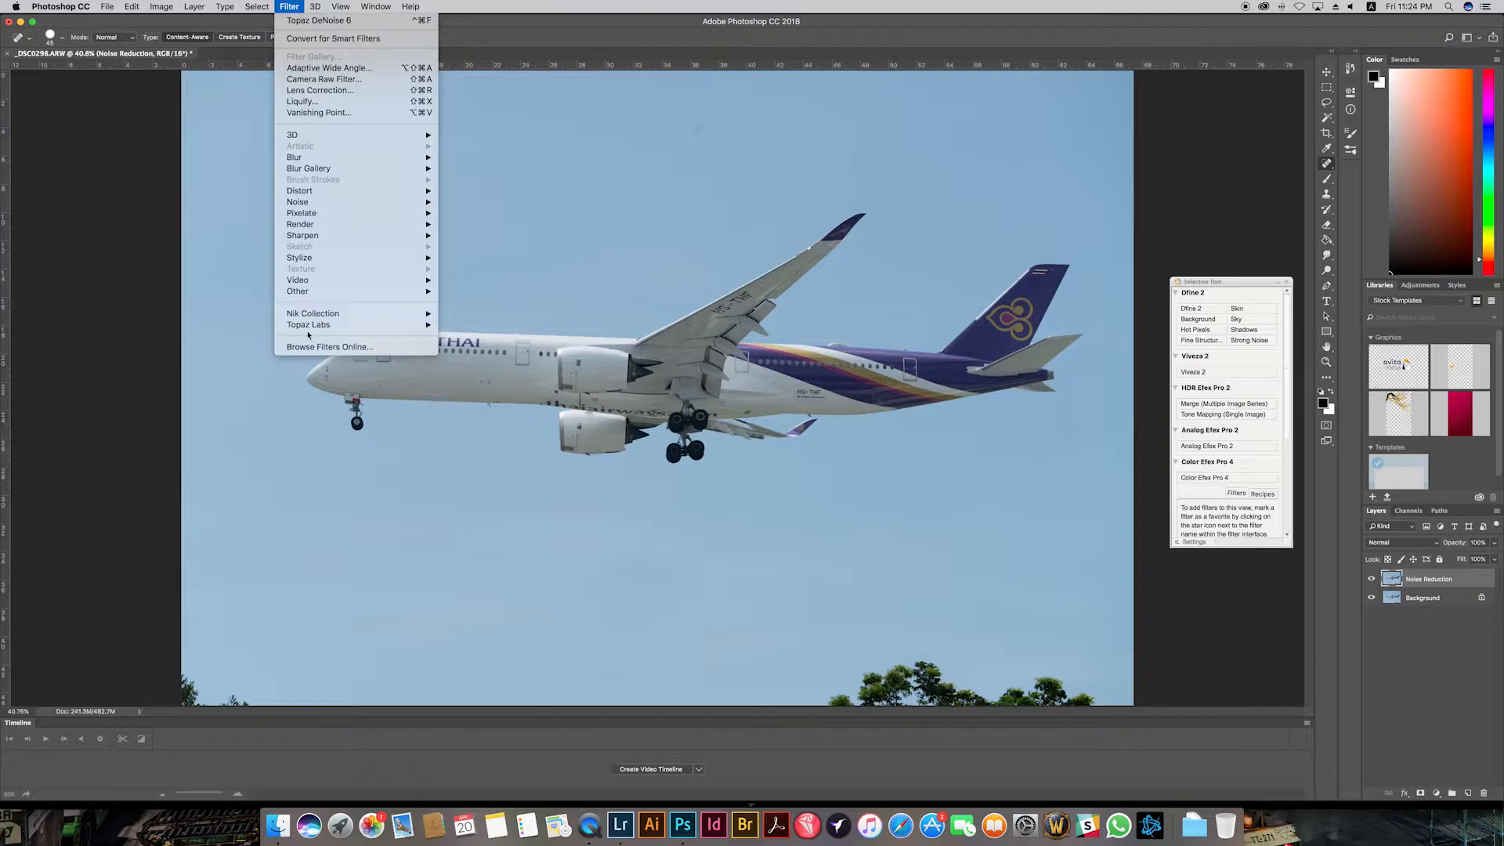
pyautogui.moveTo(309, 327)
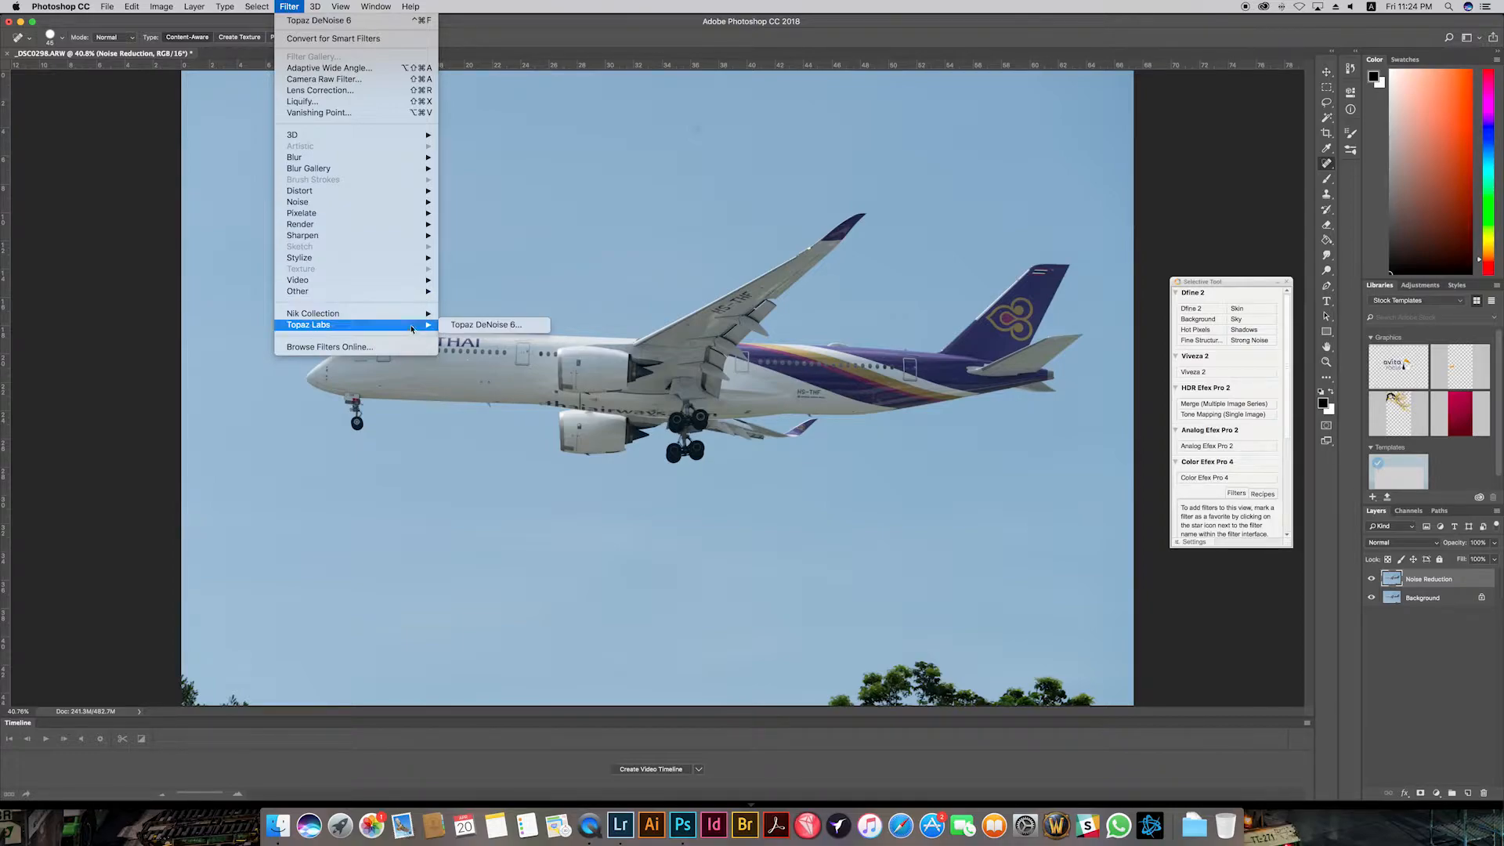
pyautogui.click(475, 326)
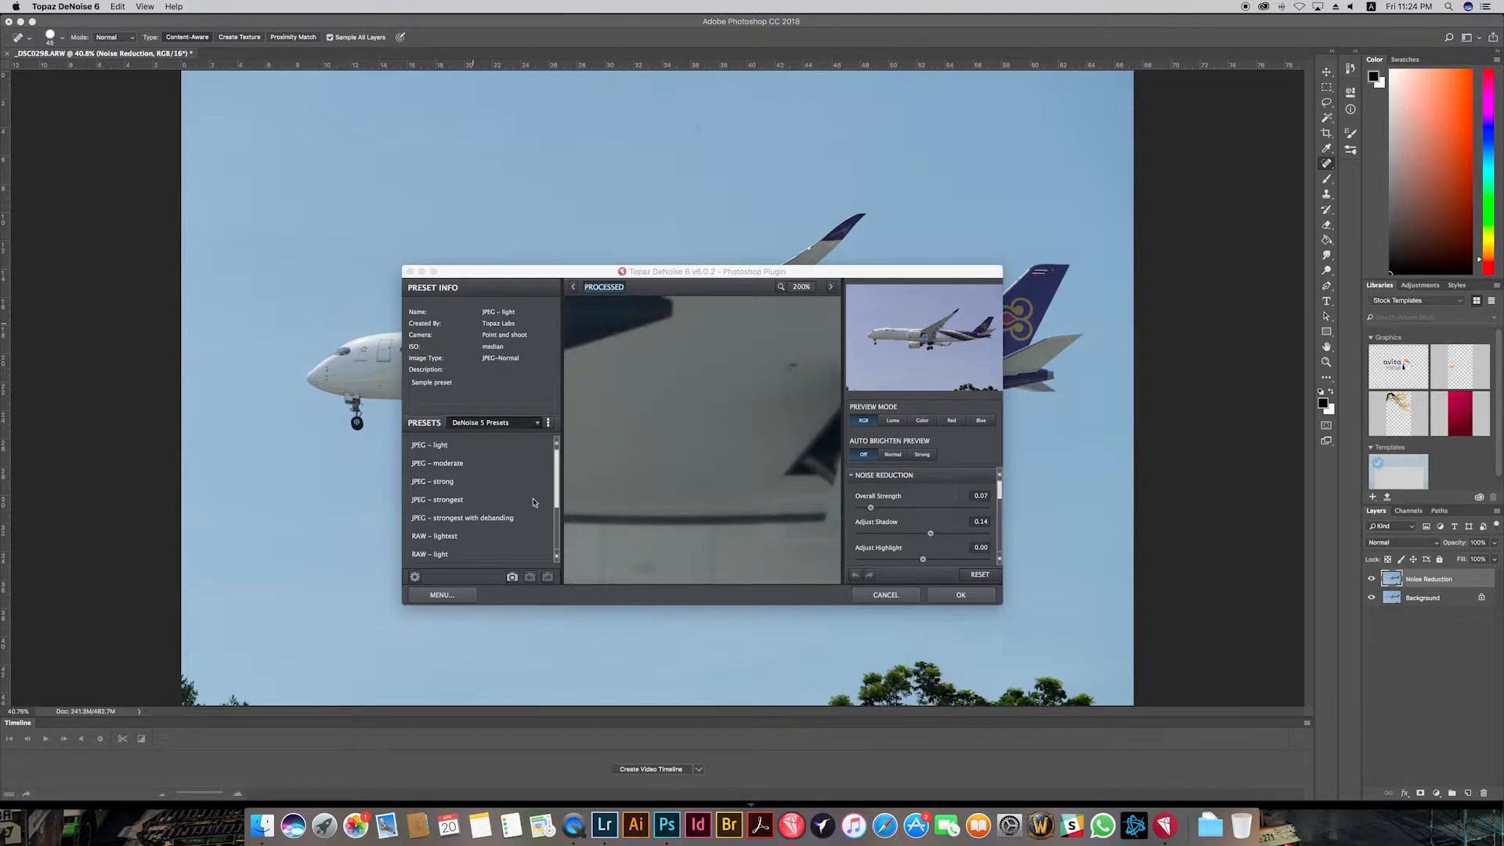
# Step: Try the RAW – strongest, RAW – lightest and RAW – light presets, checking different parts of the aircraft in the preview
pyautogui.scroll(-3, 463, 535)
pyautogui.click(463, 536)
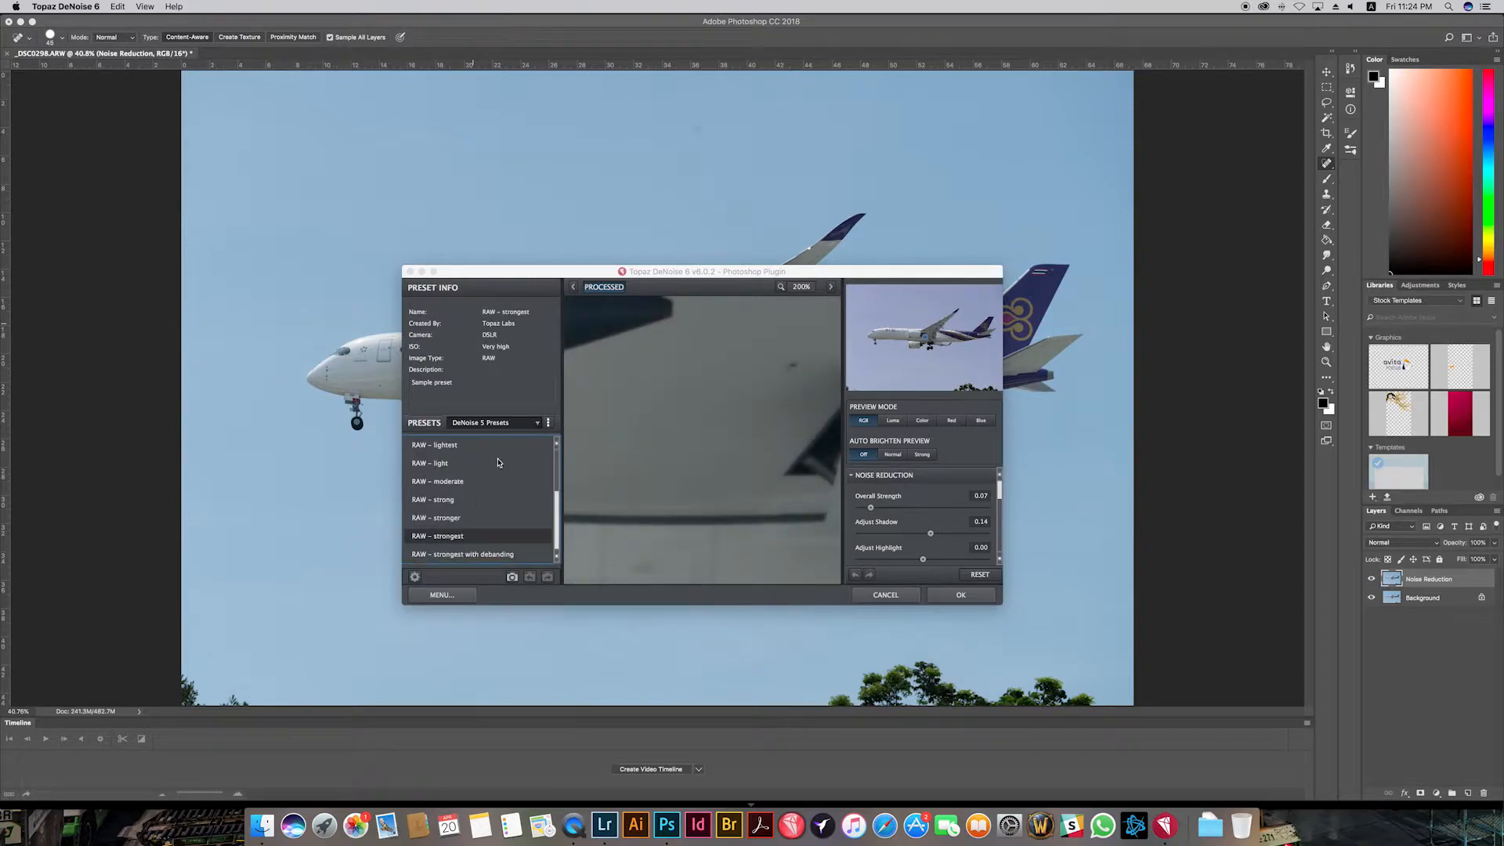
pyautogui.moveTo(633, 470); pyautogui.dragTo(721, 501)
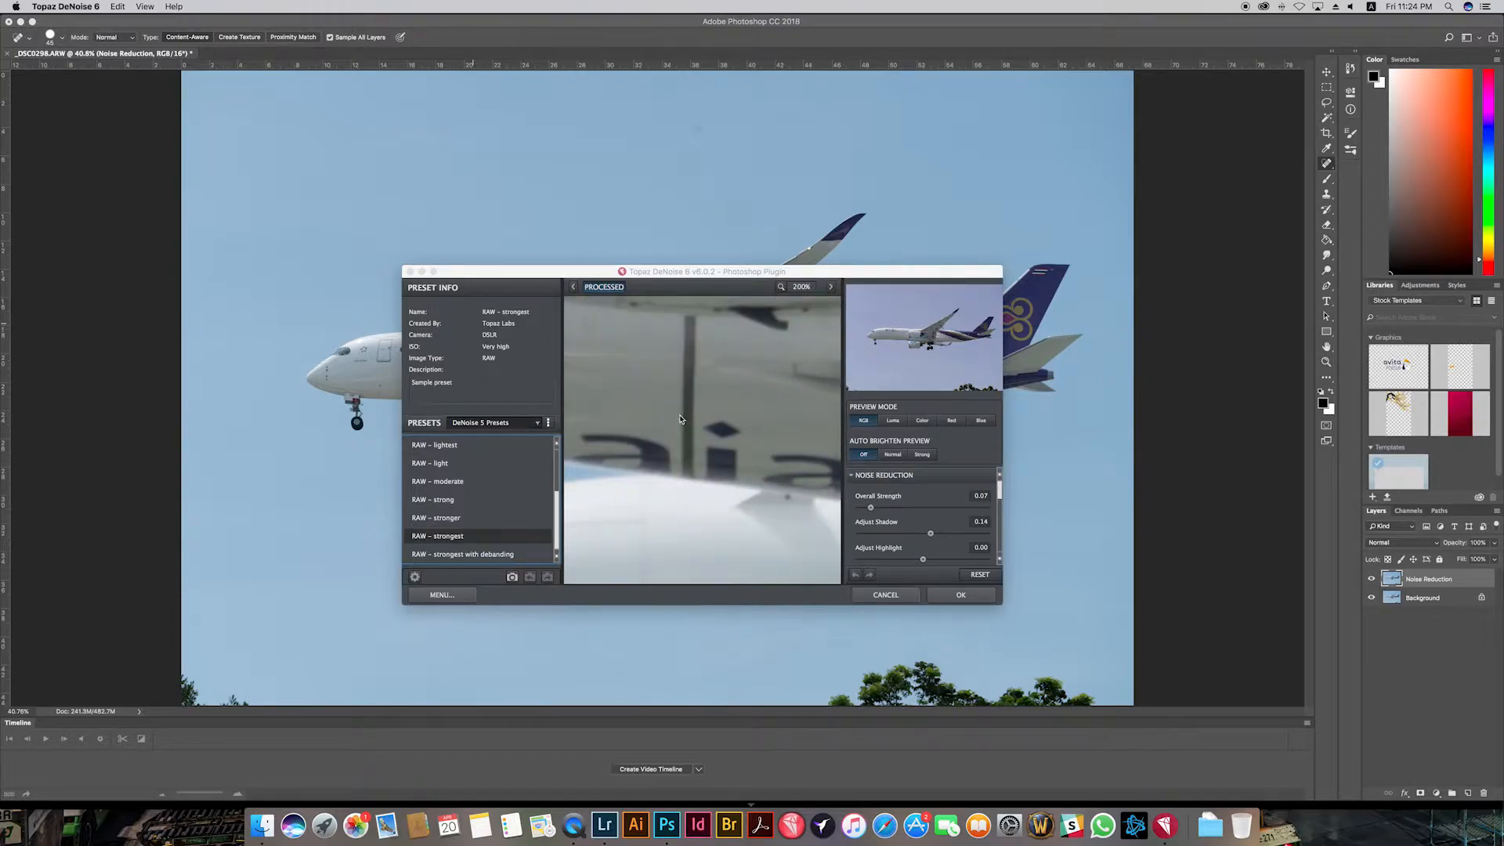
pyautogui.scroll(3, 515, 493)
pyautogui.click(494, 501)
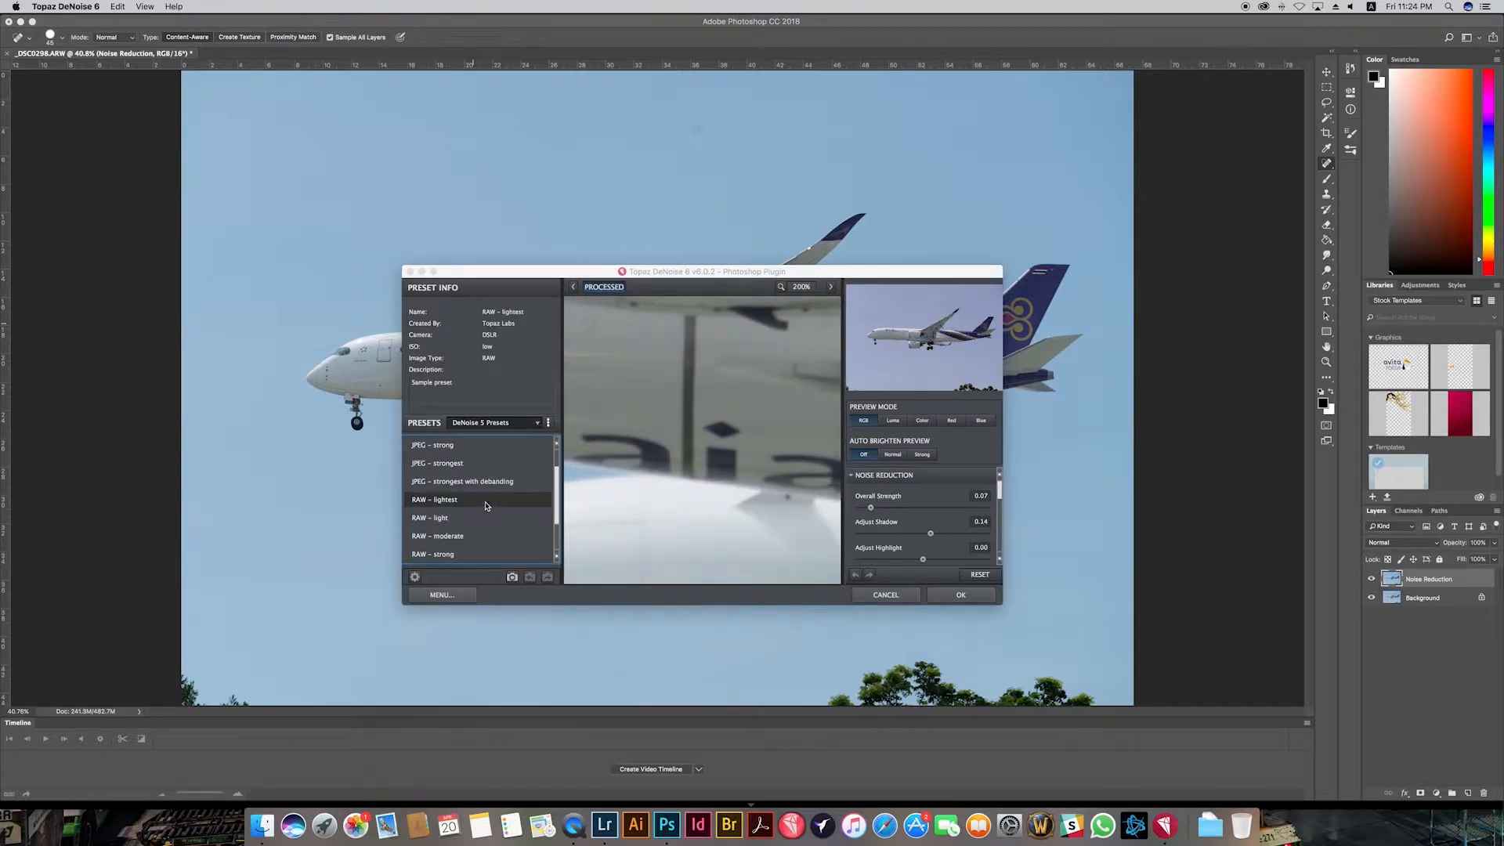
pyautogui.moveTo(686, 403); pyautogui.dragTo(1143, 548)
pyautogui.moveTo(690, 435); pyautogui.dragTo(978, 403)
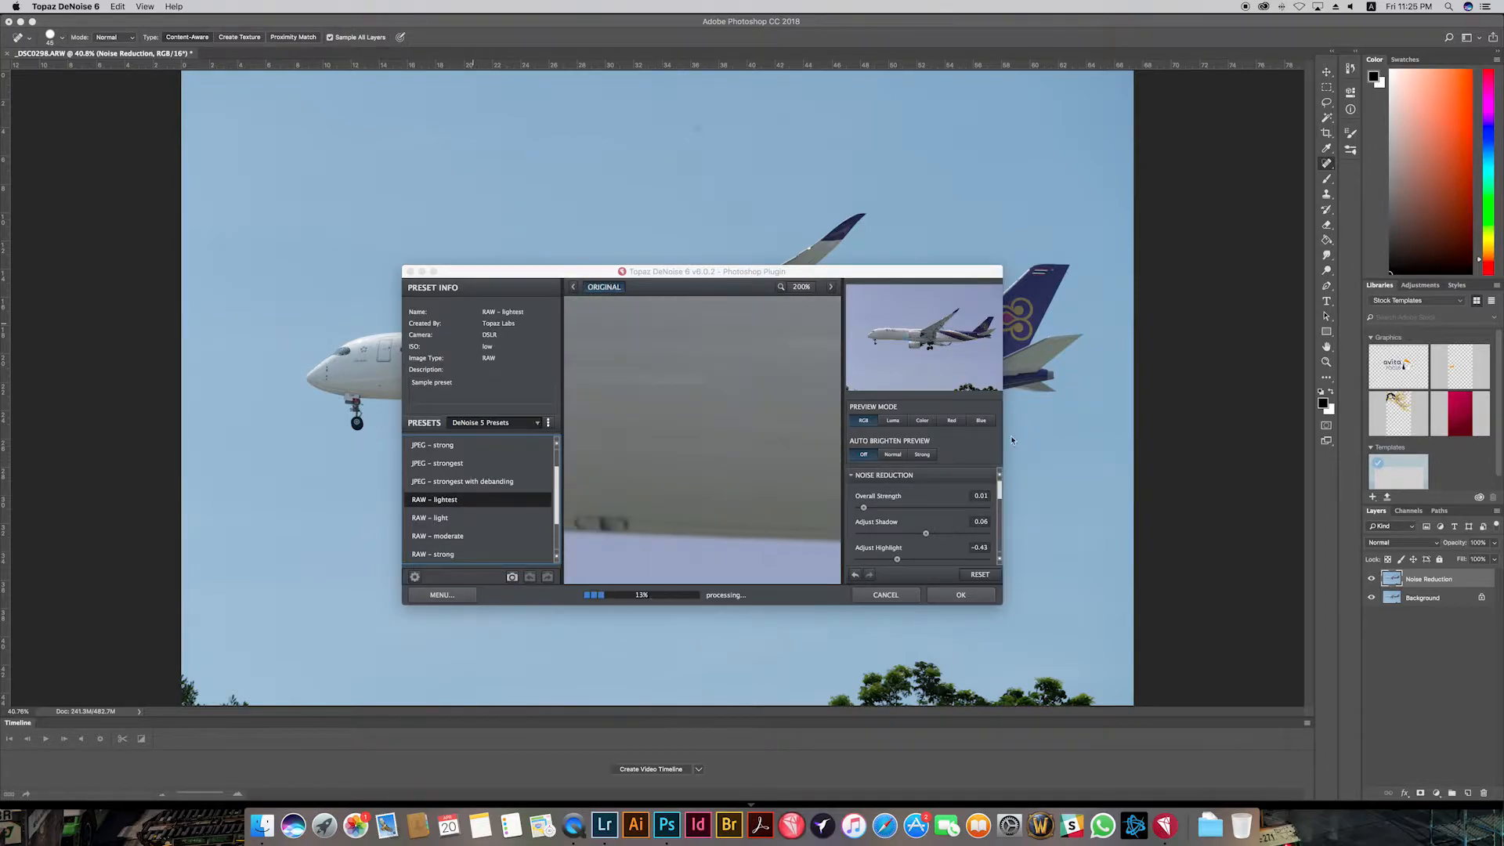
pyautogui.click(465, 520)
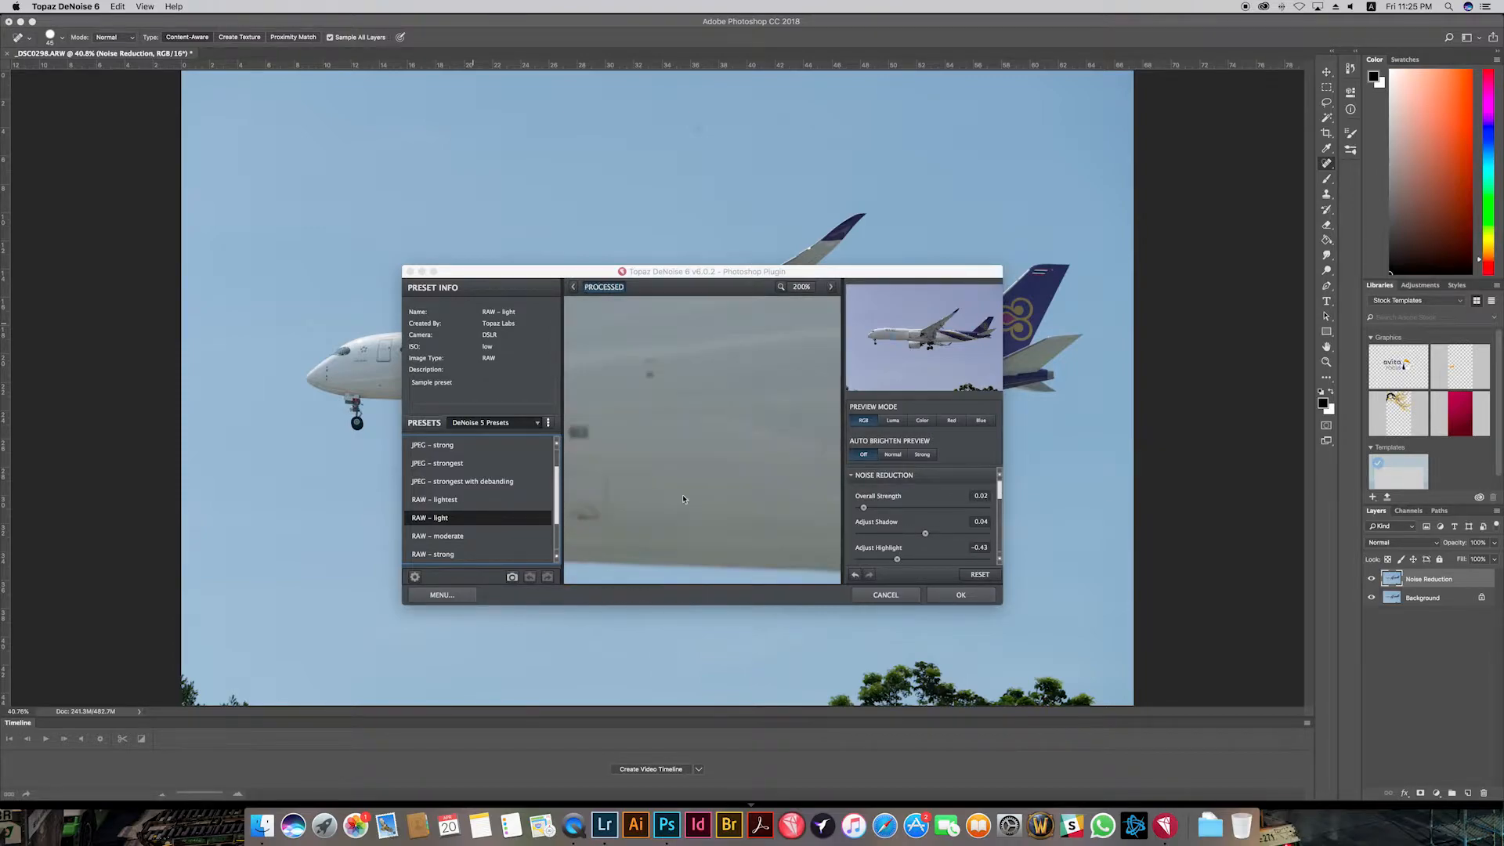
# Step: Choose the RAW – moderate preset, check it on the aircraft's nose and apply the noise reduction
pyautogui.click(462, 536)
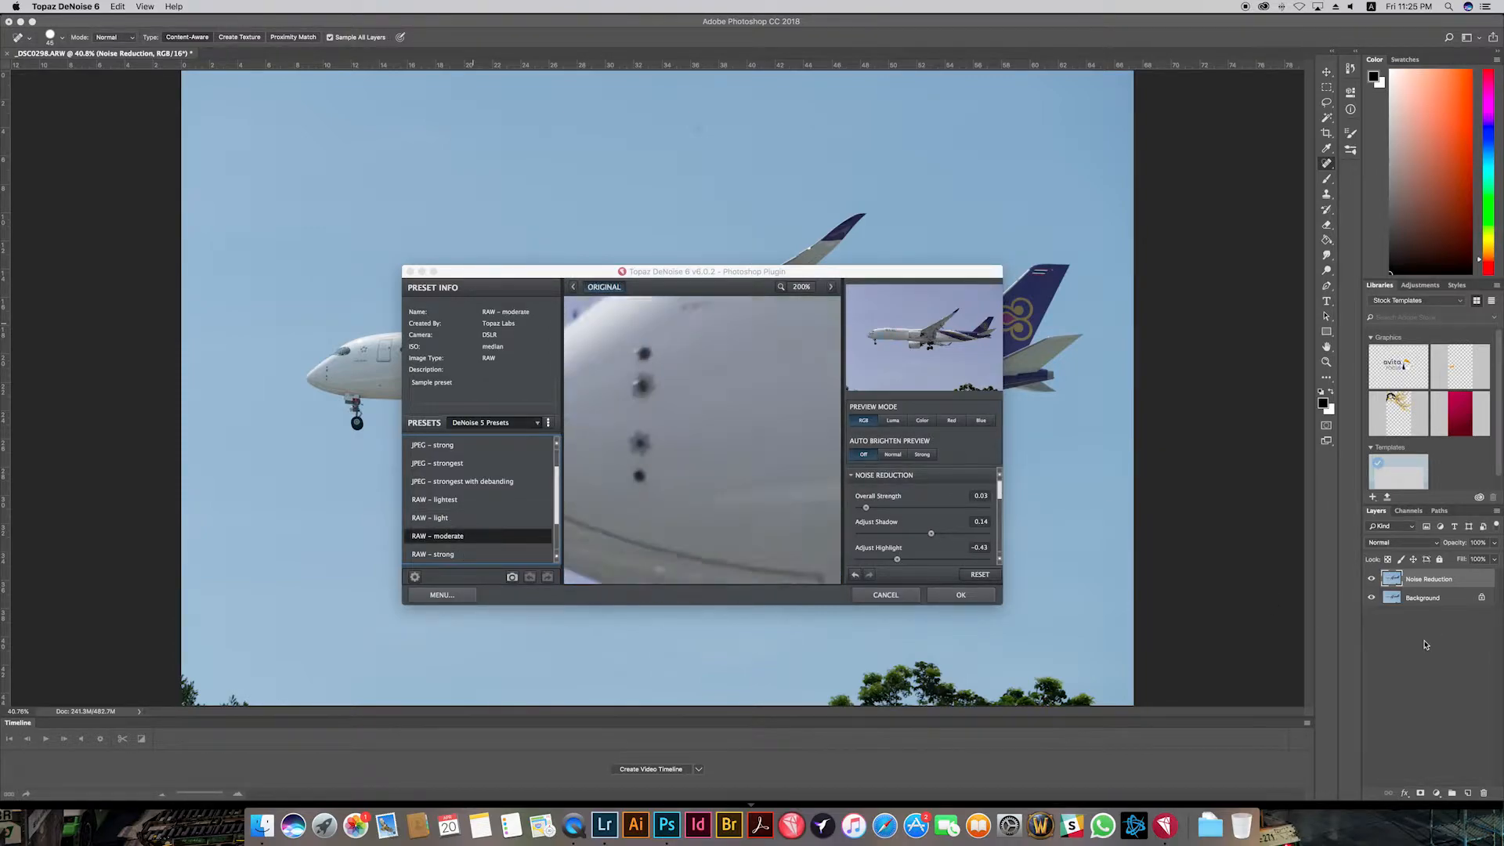
pyautogui.moveTo(630, 475)
pyautogui.mouseDown()
pyautogui.moveTo(746, 505)
pyautogui.moveTo(630, 462)
pyautogui.mouseUp()
pyautogui.moveTo(772, 524); pyautogui.dragTo(631, 388)
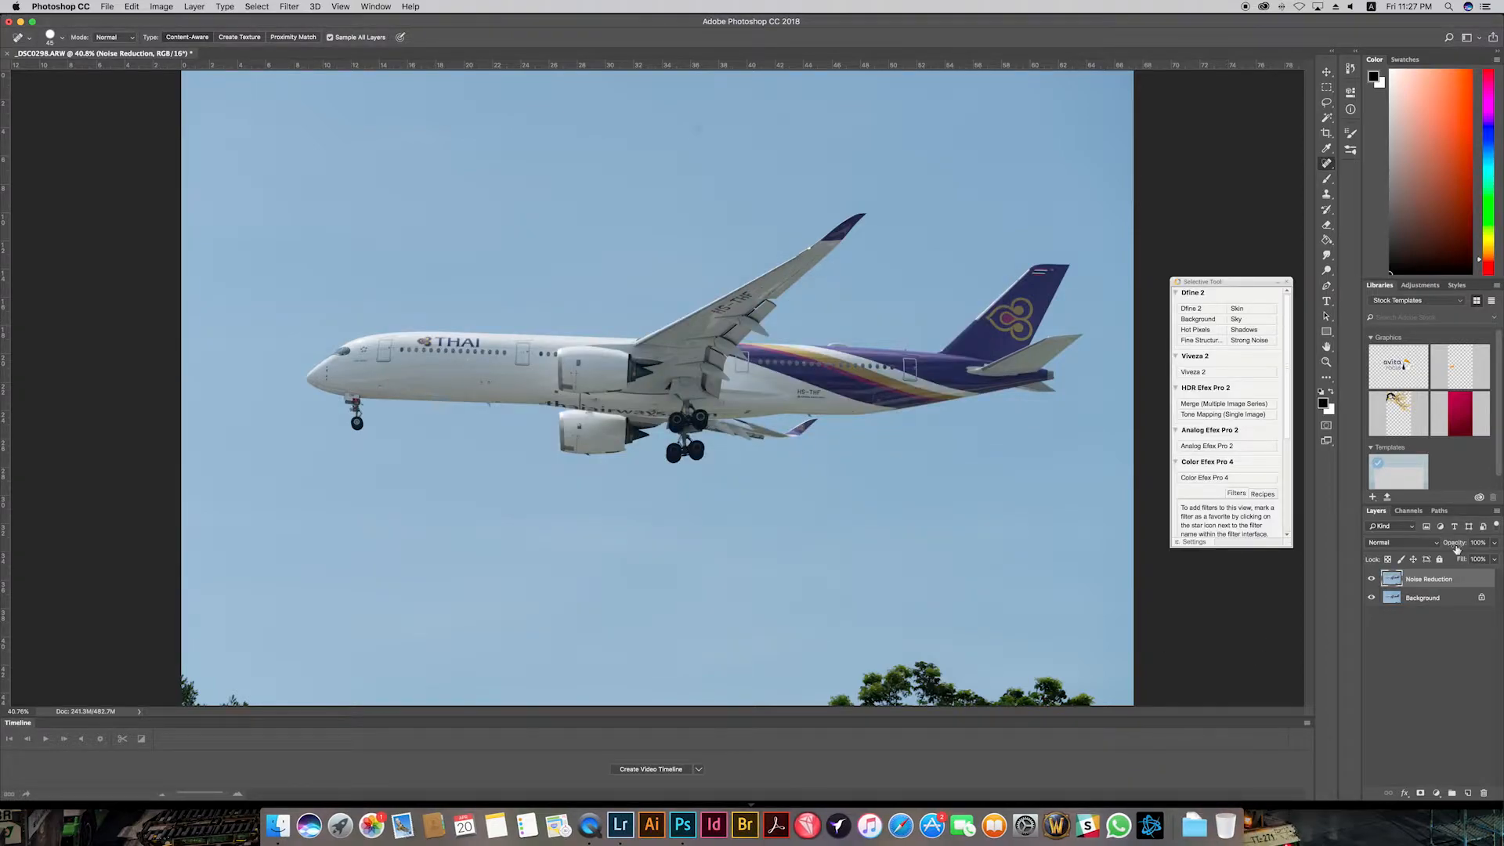
# Step: Compare the front fuselage with the Noise Reduction layer hidden and shown
pyautogui.press('z')
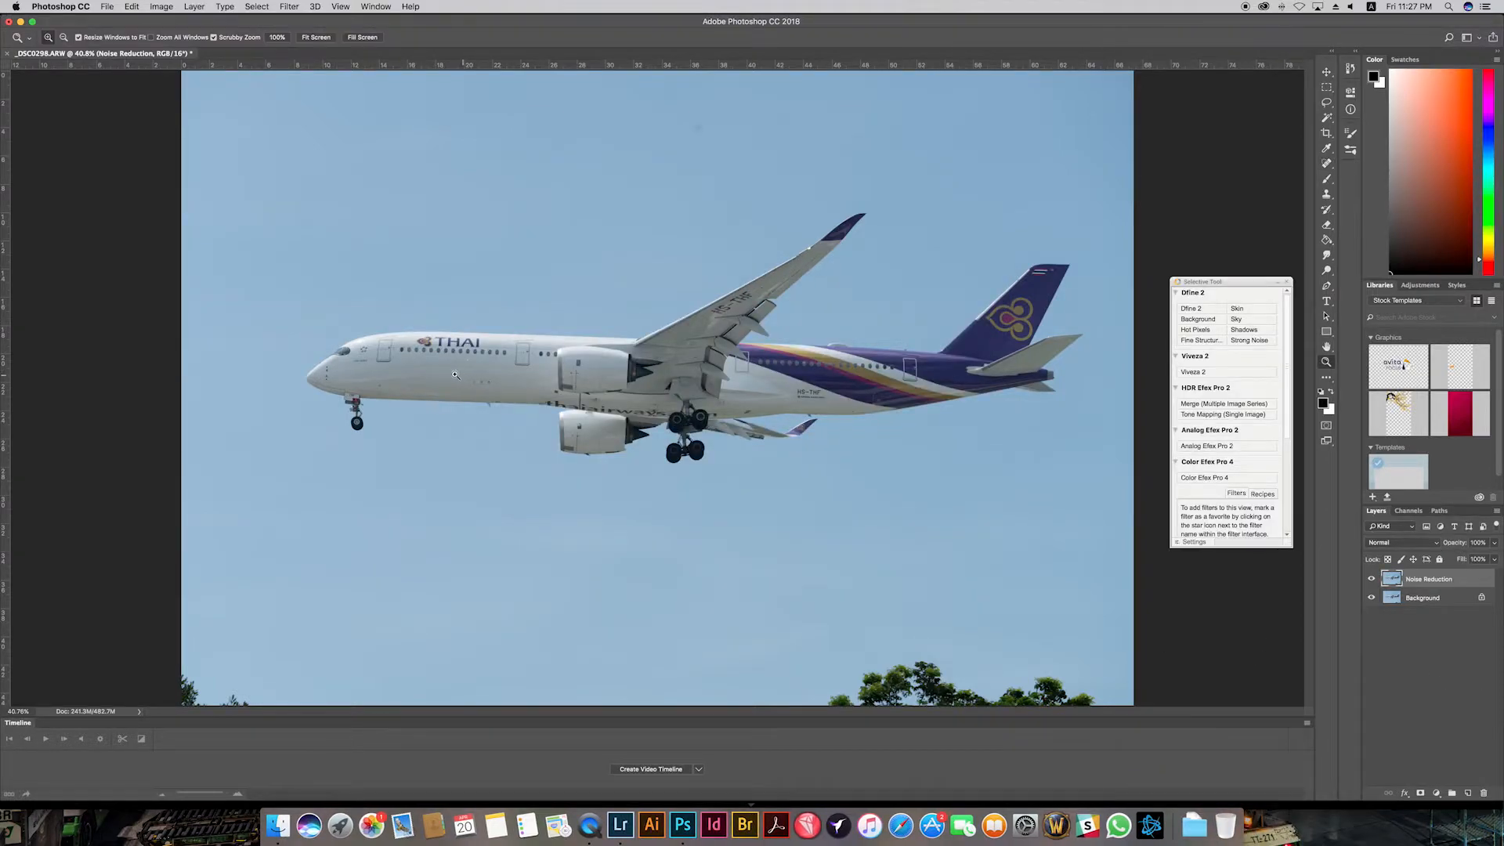
pyautogui.moveTo(456, 368); pyautogui.dragTo(493, 364)
pyautogui.press('j')
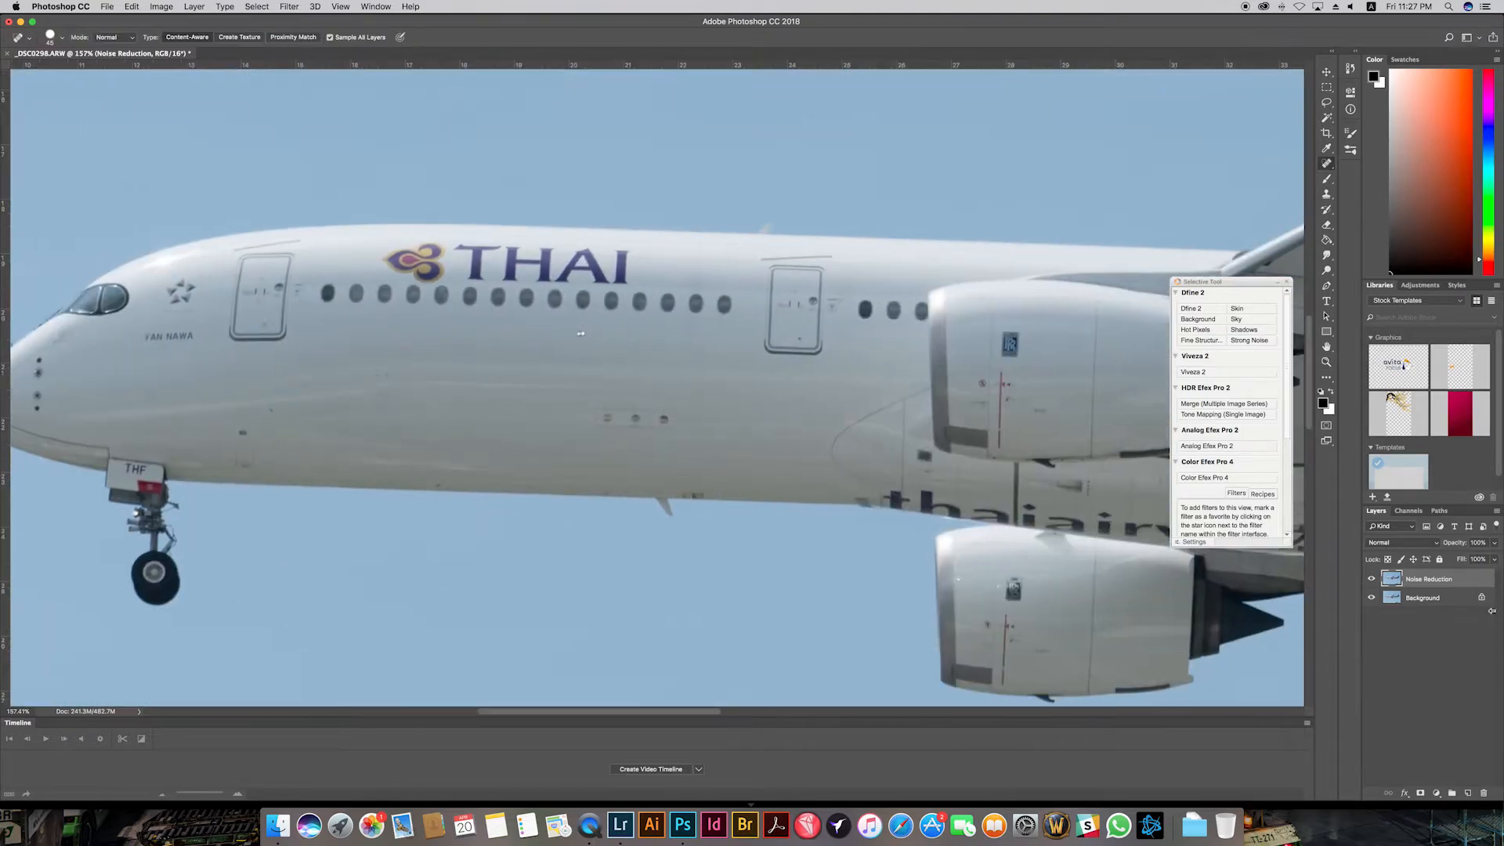
pyautogui.click(1370, 579)
pyautogui.click(1370, 580)
pyautogui.press('super+0')
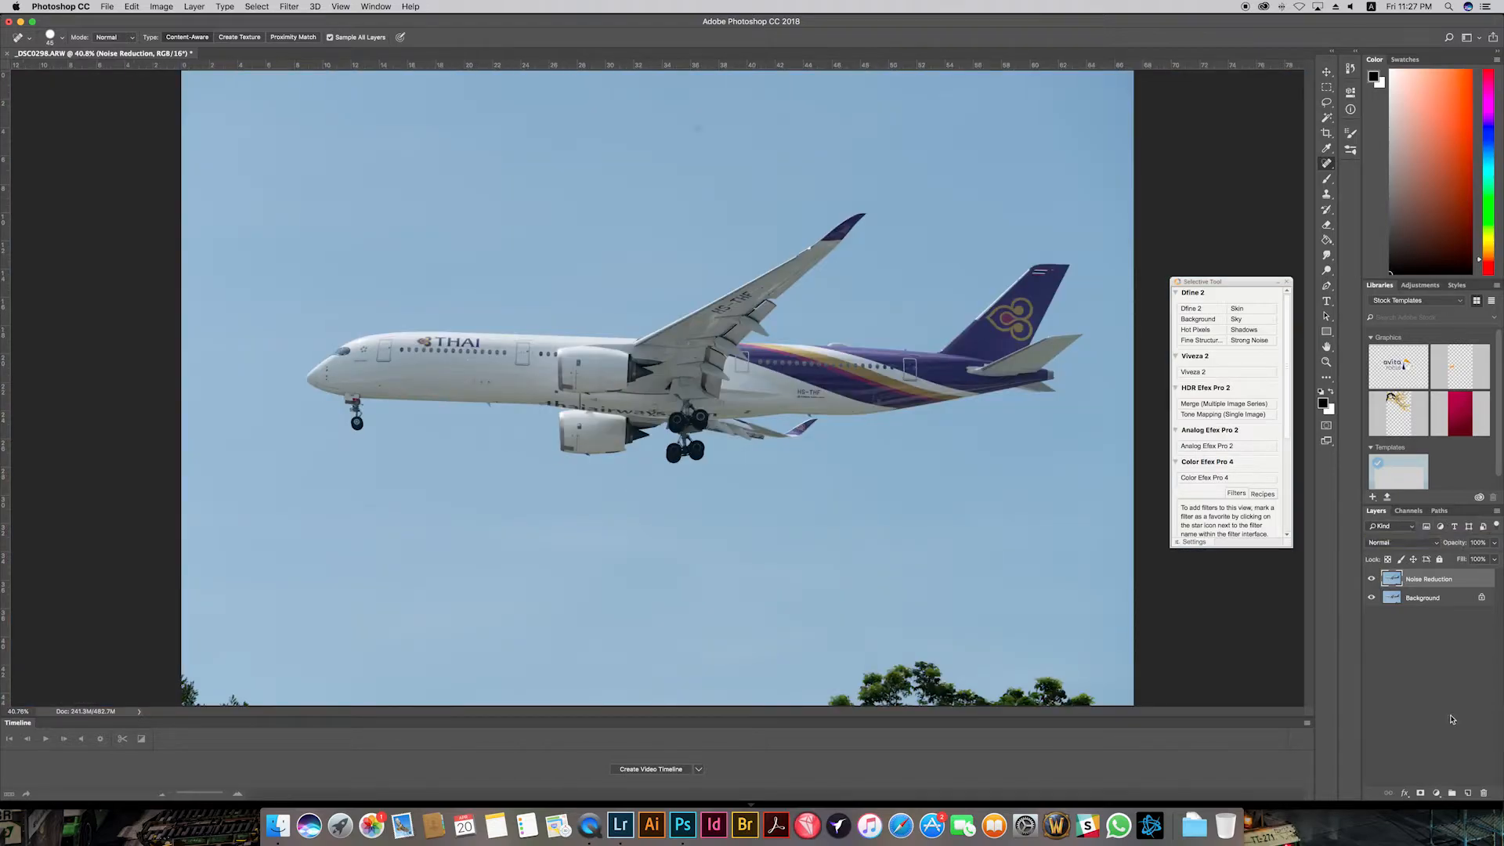
# Step: Create a new empty layer and heal the dust spots in the sky above the aircraft with the Spot Healing Brush
pyautogui.click(1468, 794)
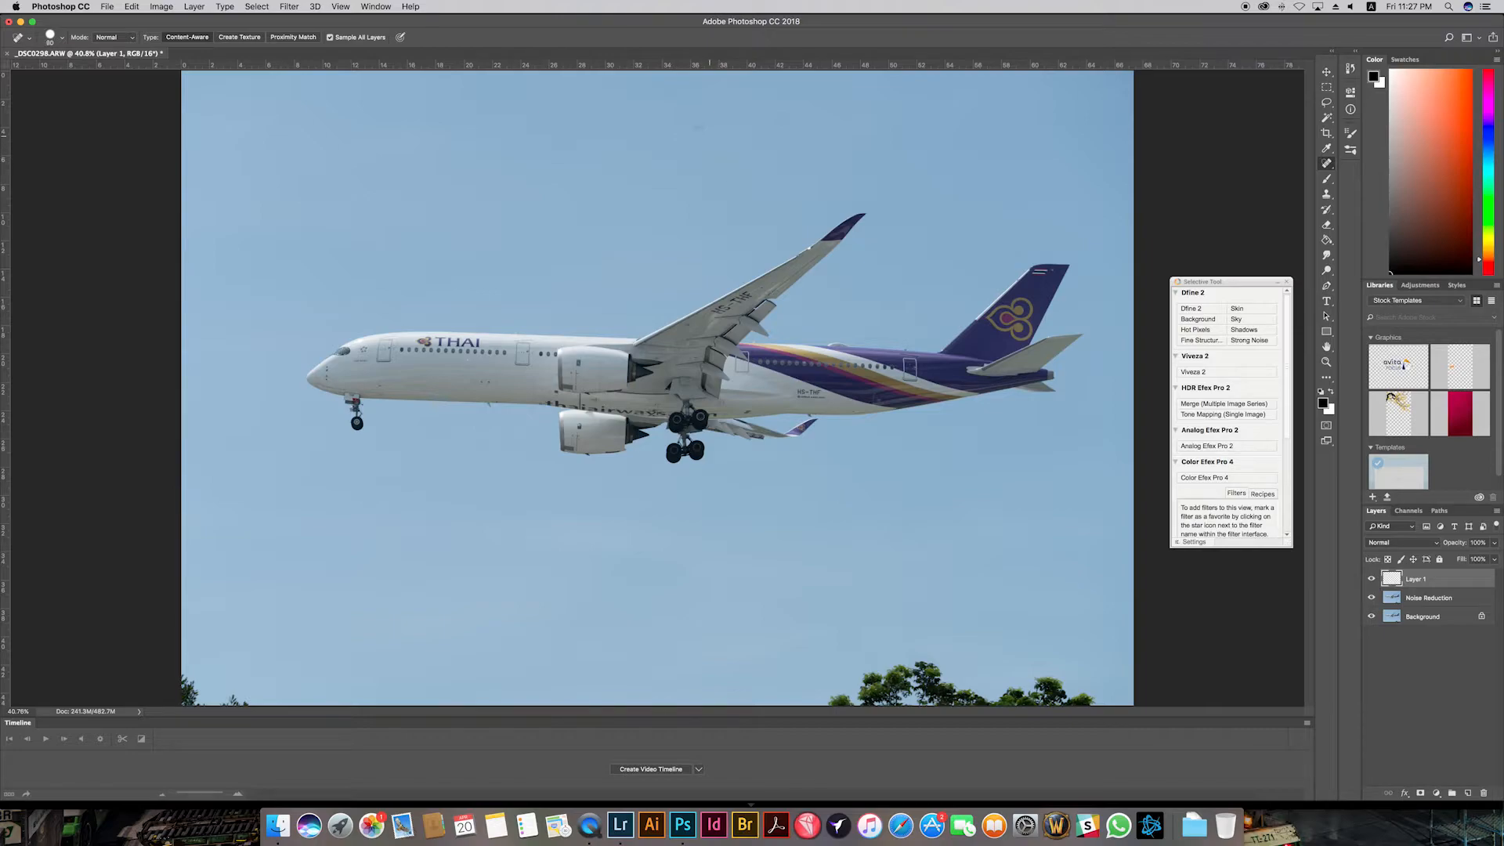
pyautogui.click(697, 128)
pyautogui.press(']')
pyautogui.click(306, 224)
# Step: Heal away the foliage in the photo's lower-left corner at brush size 250 and the trees along its lower-right edge at size 500
pyautogui.press(']')
pyautogui.moveTo(249, 697)
pyautogui.mouseDown()
pyautogui.moveTo(173, 697)
pyautogui.moveTo(164, 670)
pyautogui.moveTo(196, 675)
pyautogui.mouseUp()
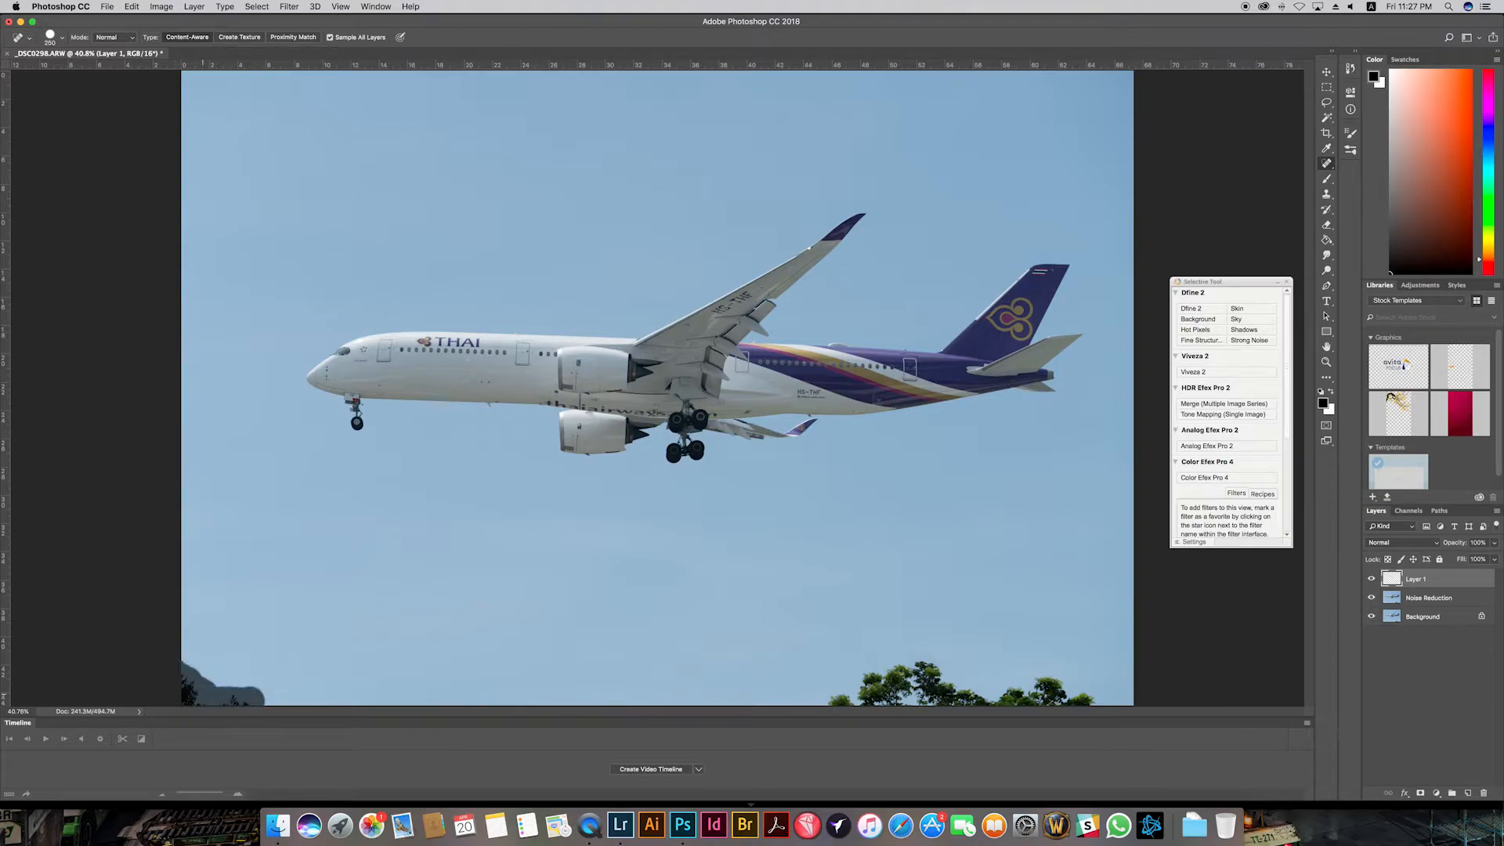
pyautogui.press(']')
pyautogui.press(']')
pyautogui.press(']')
pyautogui.moveTo(831, 683)
pyautogui.mouseDown()
pyautogui.moveTo(932, 673)
pyautogui.moveTo(1088, 681)
pyautogui.mouseUp()
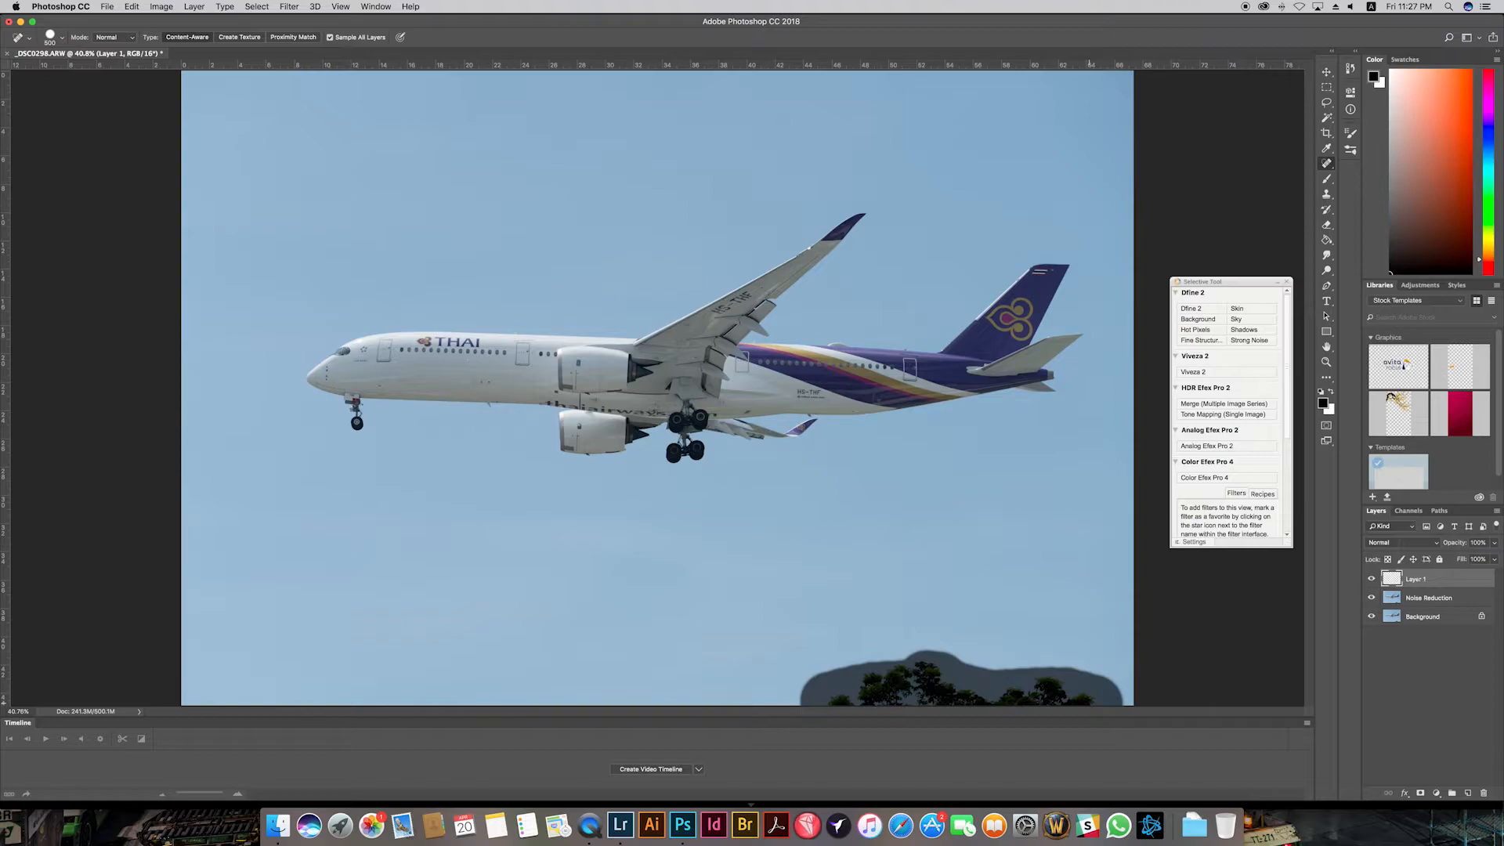
# Step: Duplicate Layer 1 and the Noise Reduction layer together and merge the copies into one layer
pyautogui.keyDown('shift'); pyautogui.click(1447, 593); pyautogui.keyUp('shift')
pyautogui.rightClick(1447, 592)
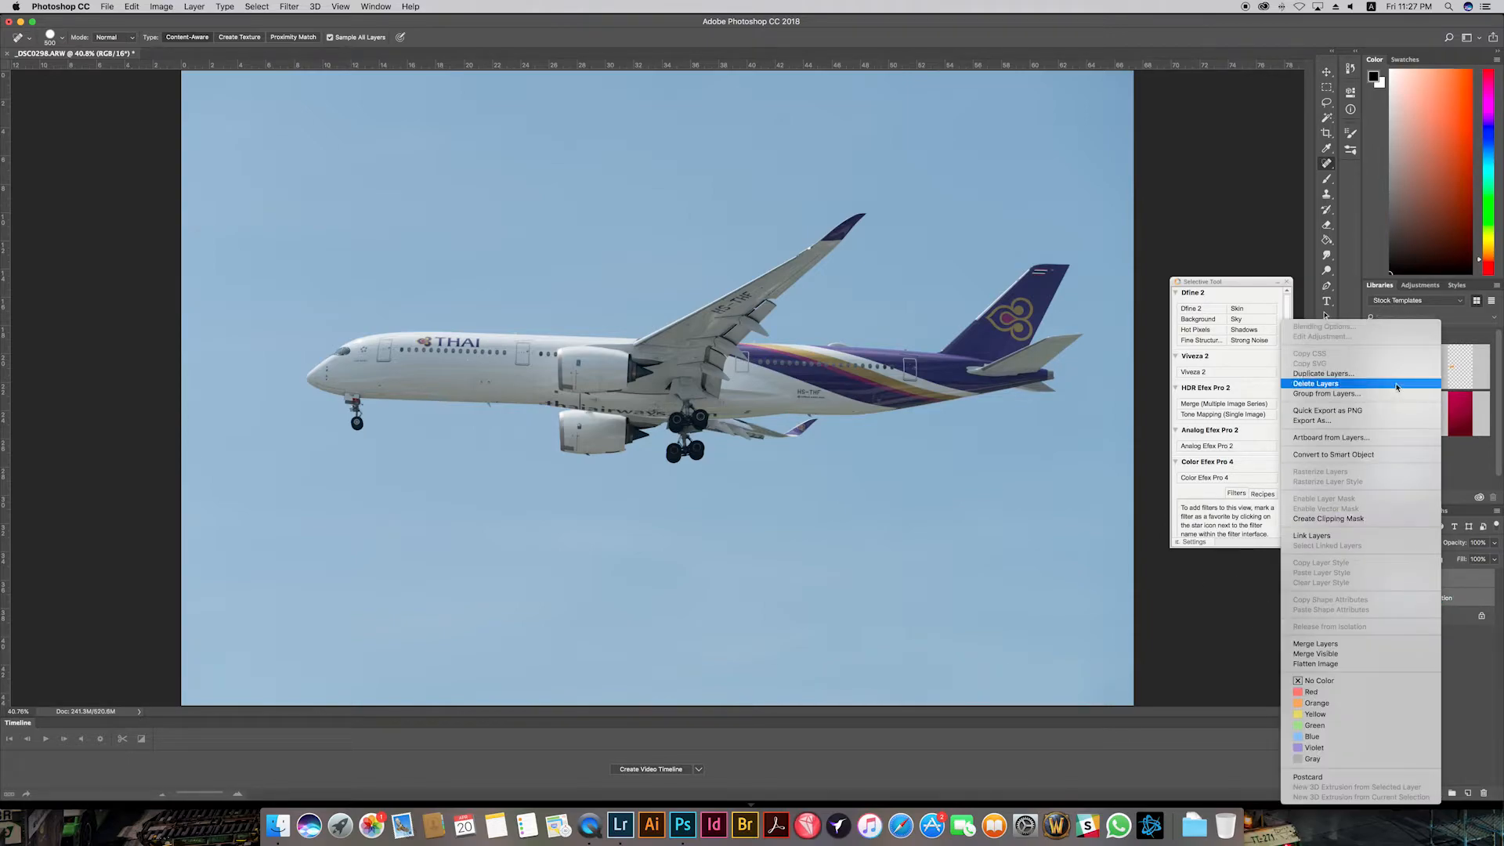
pyautogui.click(1352, 373)
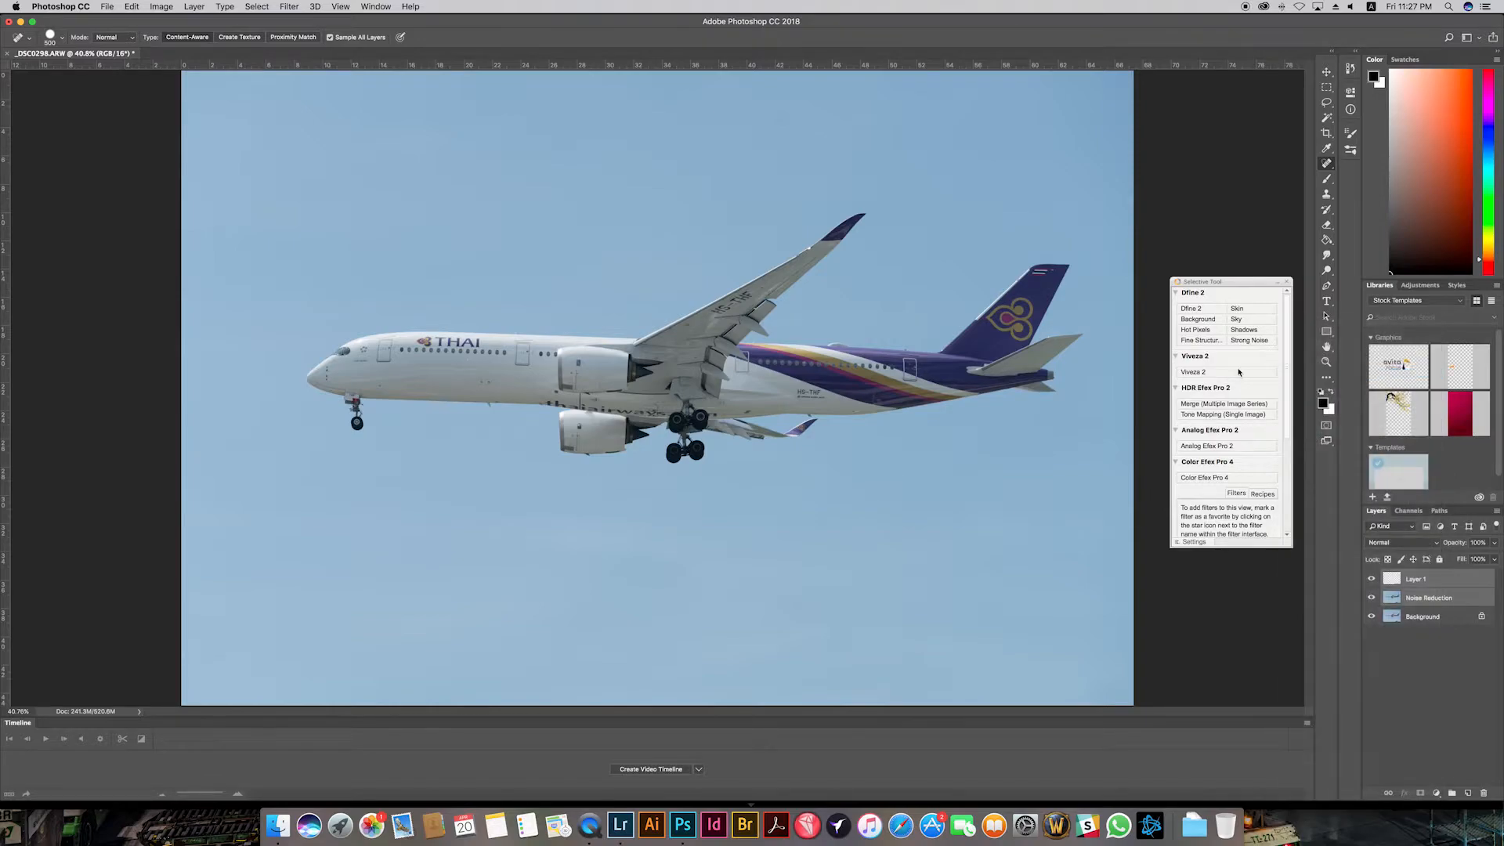
pyautogui.press('Return')
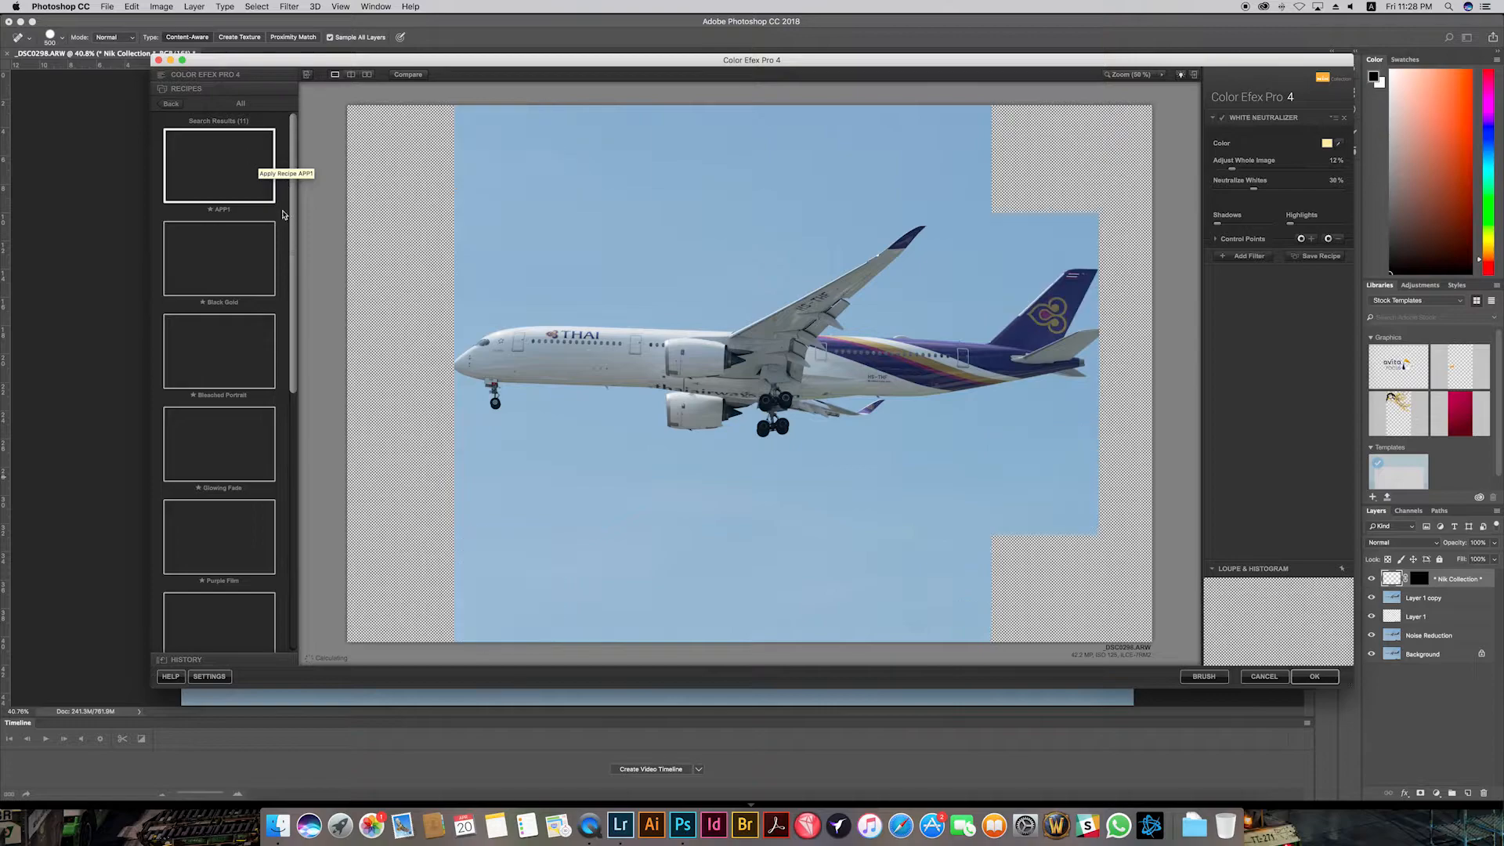
# Step: Apply the APP1 recipe in Color Efex Pro 4 and switch off its Brilliance / Warmth and Skylight Filter effects
pyautogui.click(266, 196)
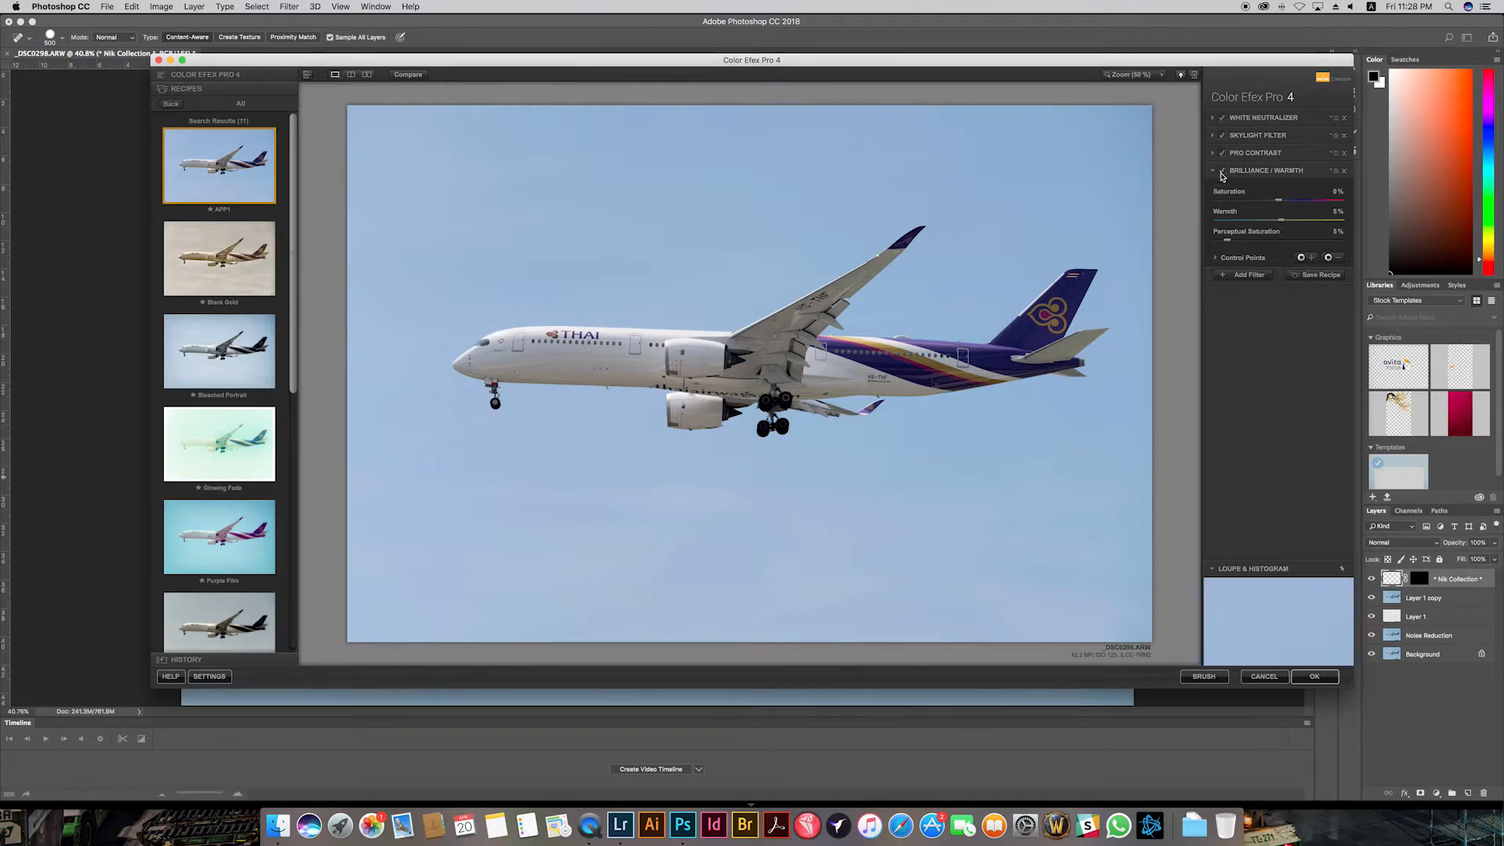
pyautogui.click(1220, 171)
pyautogui.click(1214, 135)
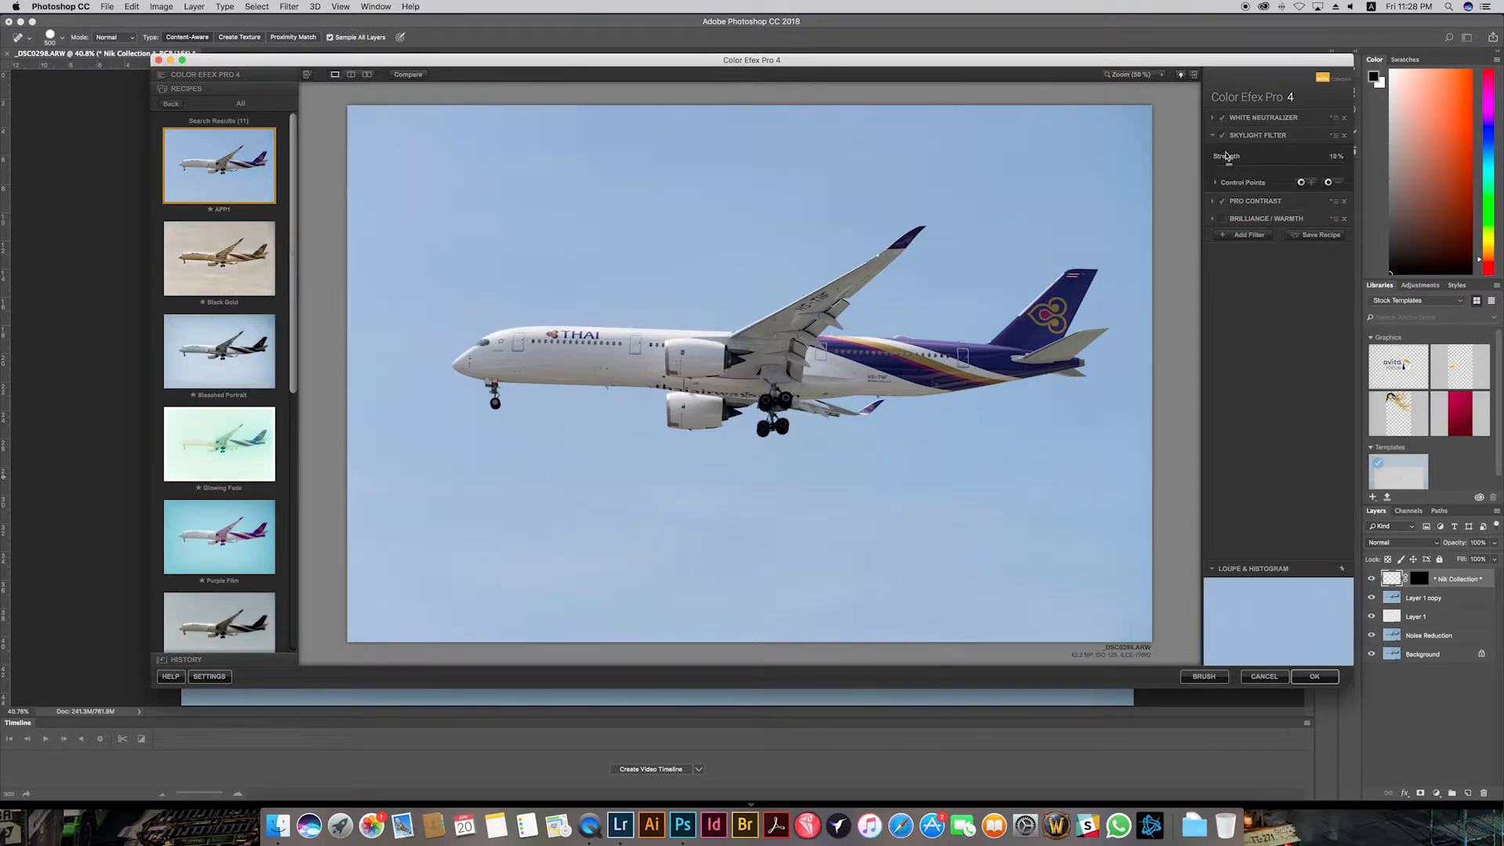
pyautogui.click(1223, 137)
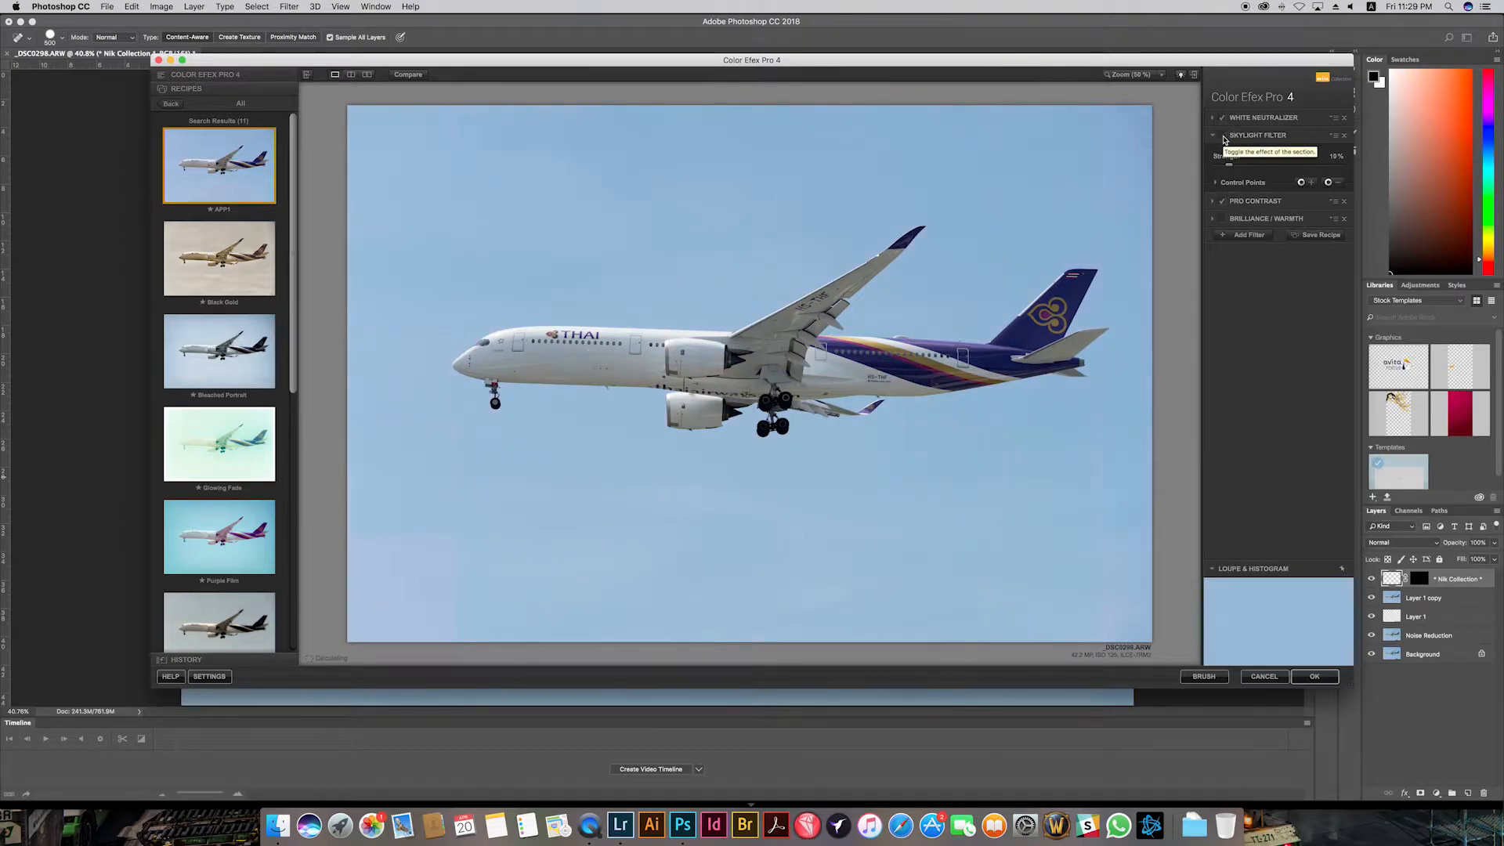
# Step: Switch the Skylight Filter back on, set its strength to 7%, and toggle the White Neutralizer to check its effect
pyautogui.click(1222, 137)
pyautogui.click(1334, 156)
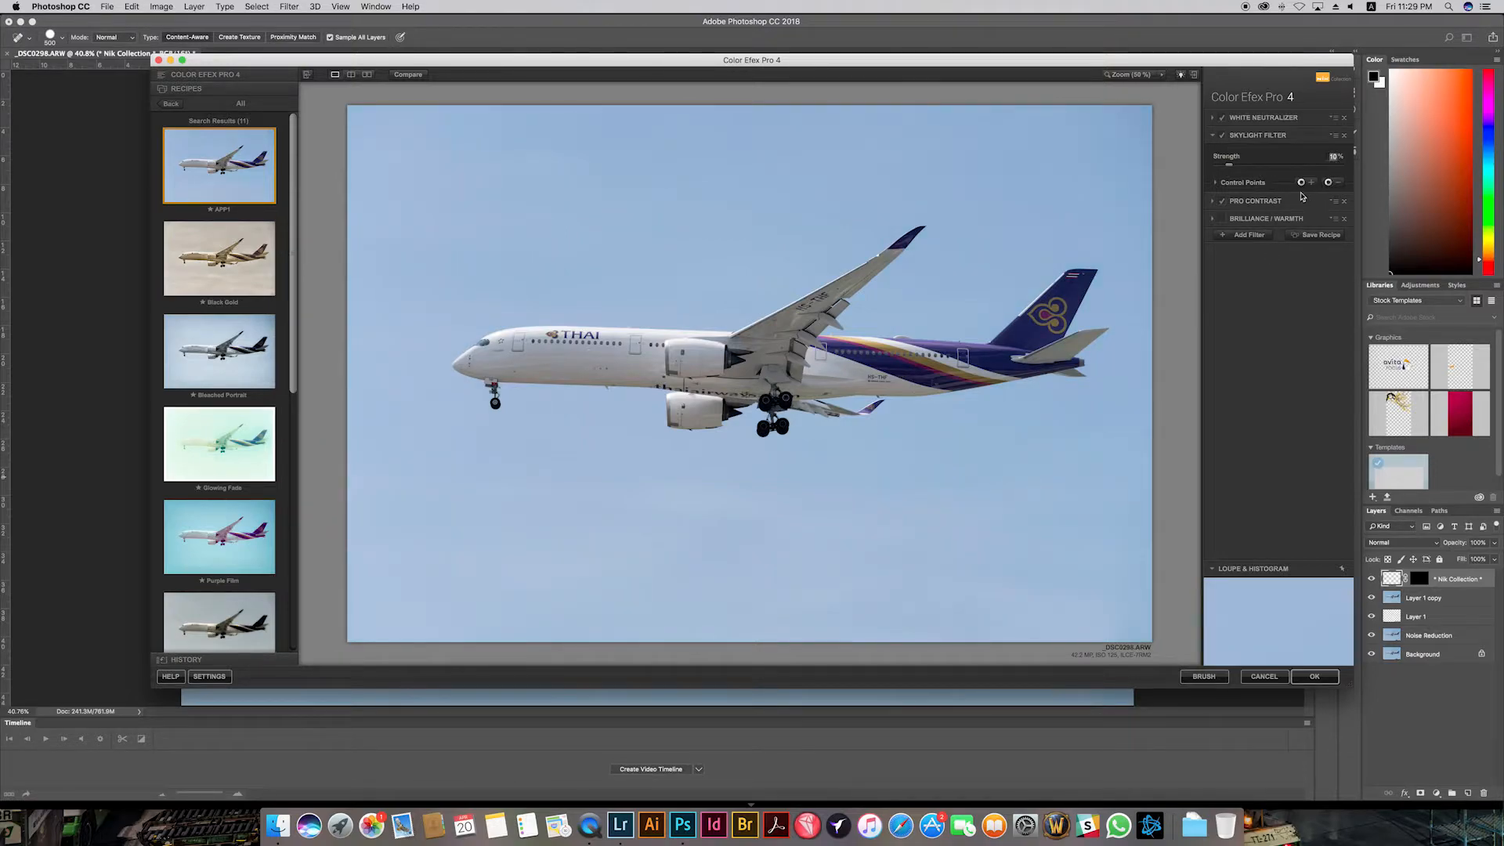
pyautogui.write('5')
pyautogui.click(1223, 135)
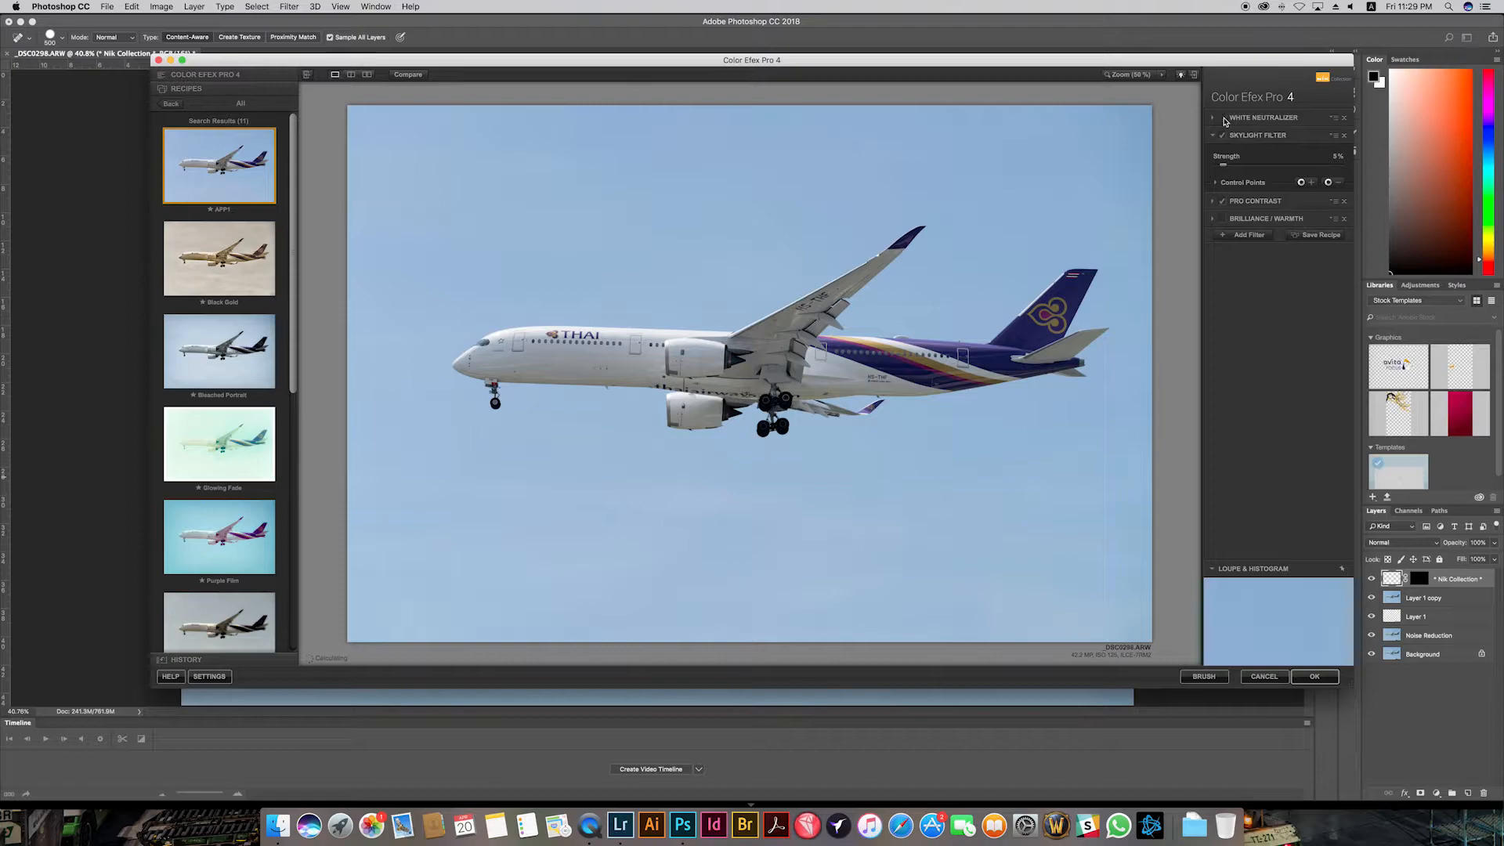
pyautogui.click(1224, 119)
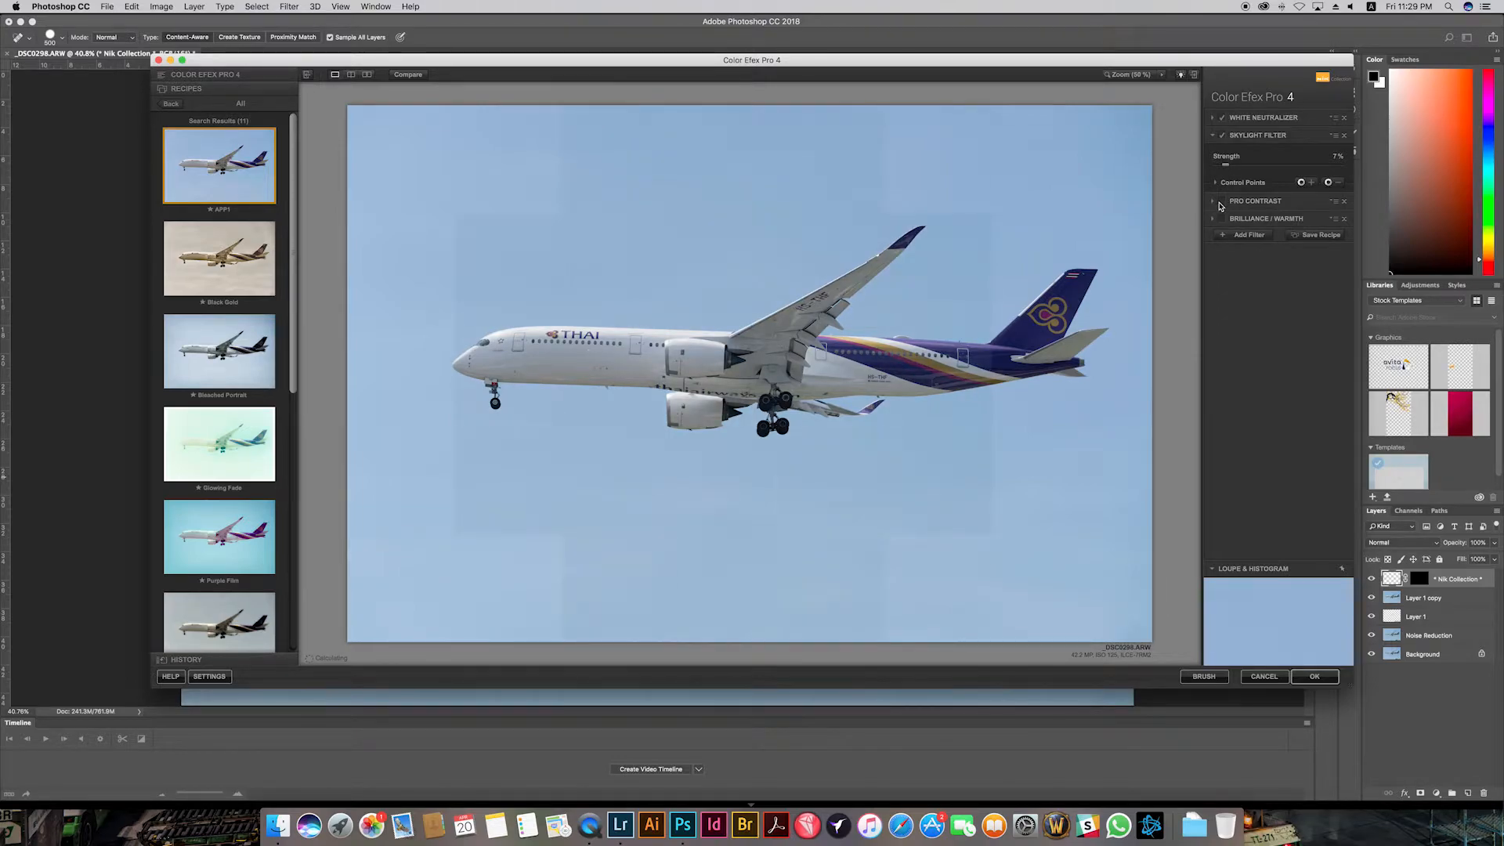
# Step: Keep Pro Contrast switched on, slightly reduce its Correct Color Cast, and apply the filters to the photo
pyautogui.click(1221, 202)
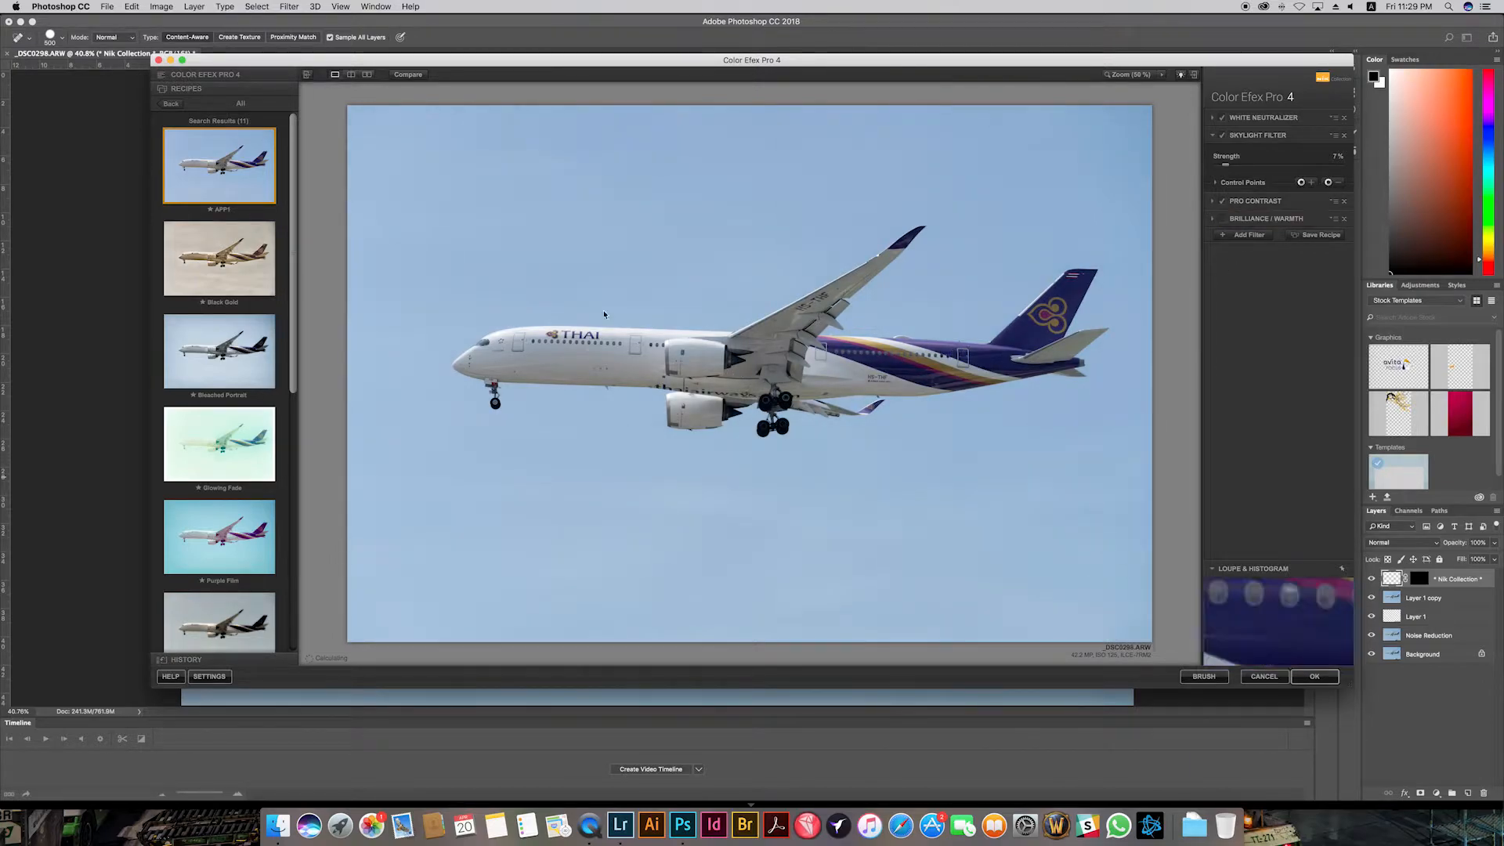
pyautogui.click(1213, 202)
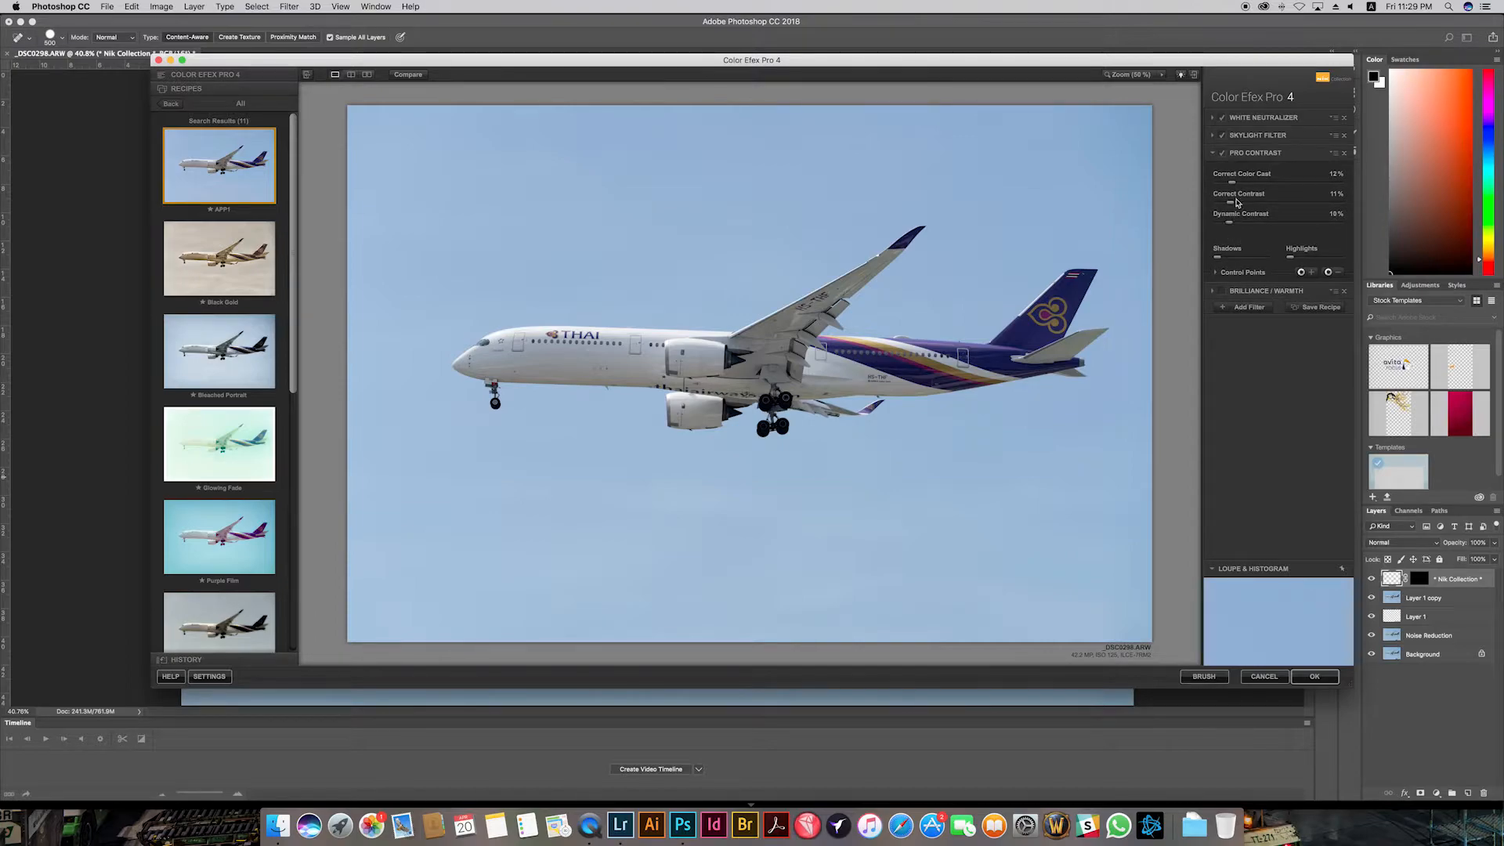
pyautogui.moveTo(1231, 183); pyautogui.dragTo(1226, 184)
pyautogui.click(1315, 676)
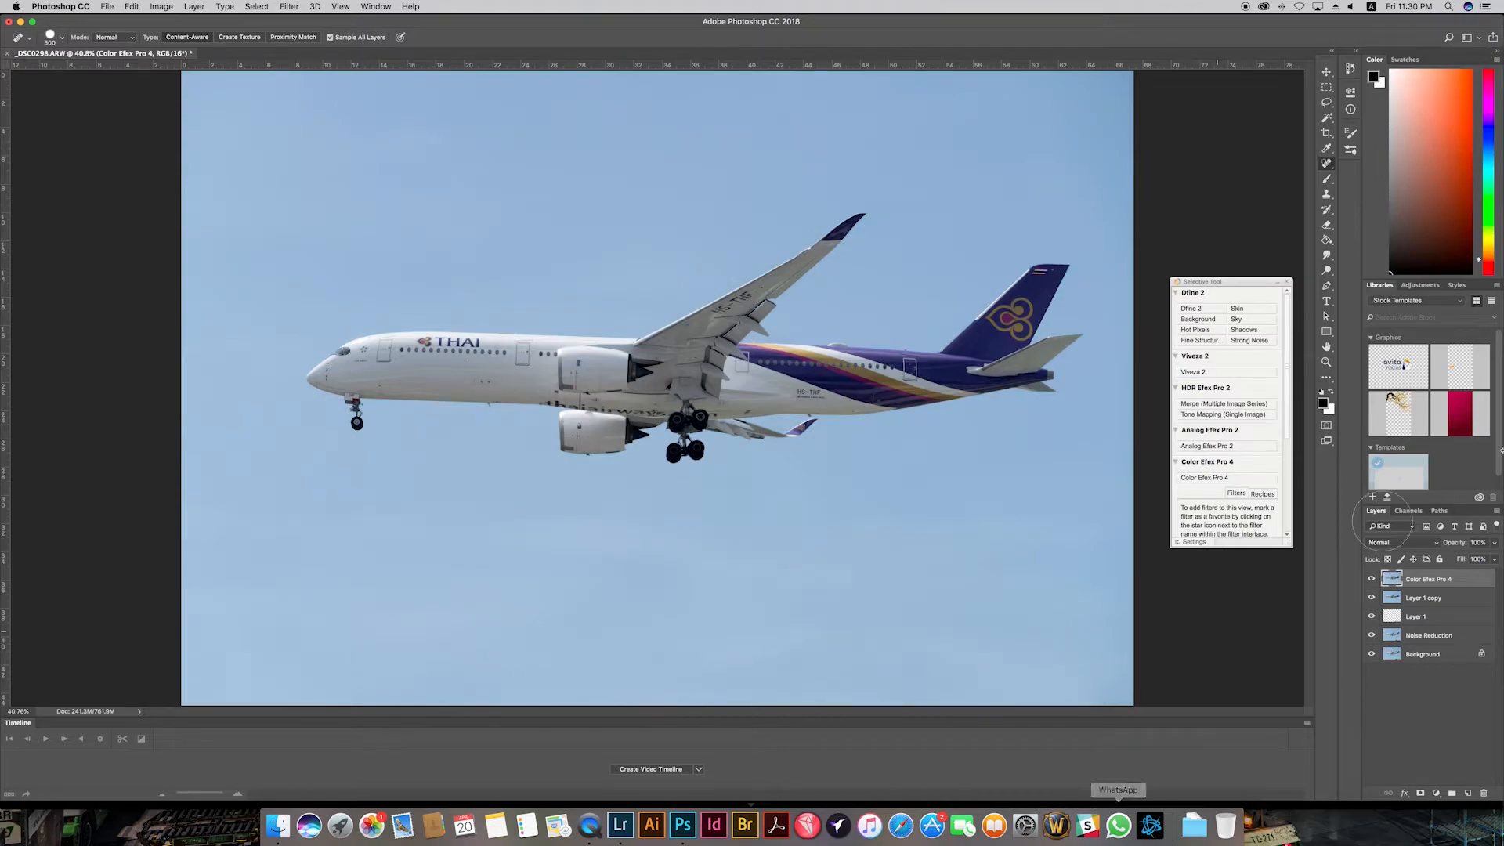
# Step: Compare the photo with the Color Efex Pro 4 layer hidden and shown, and inspect the aircraft more closely
pyautogui.click(1370, 579)
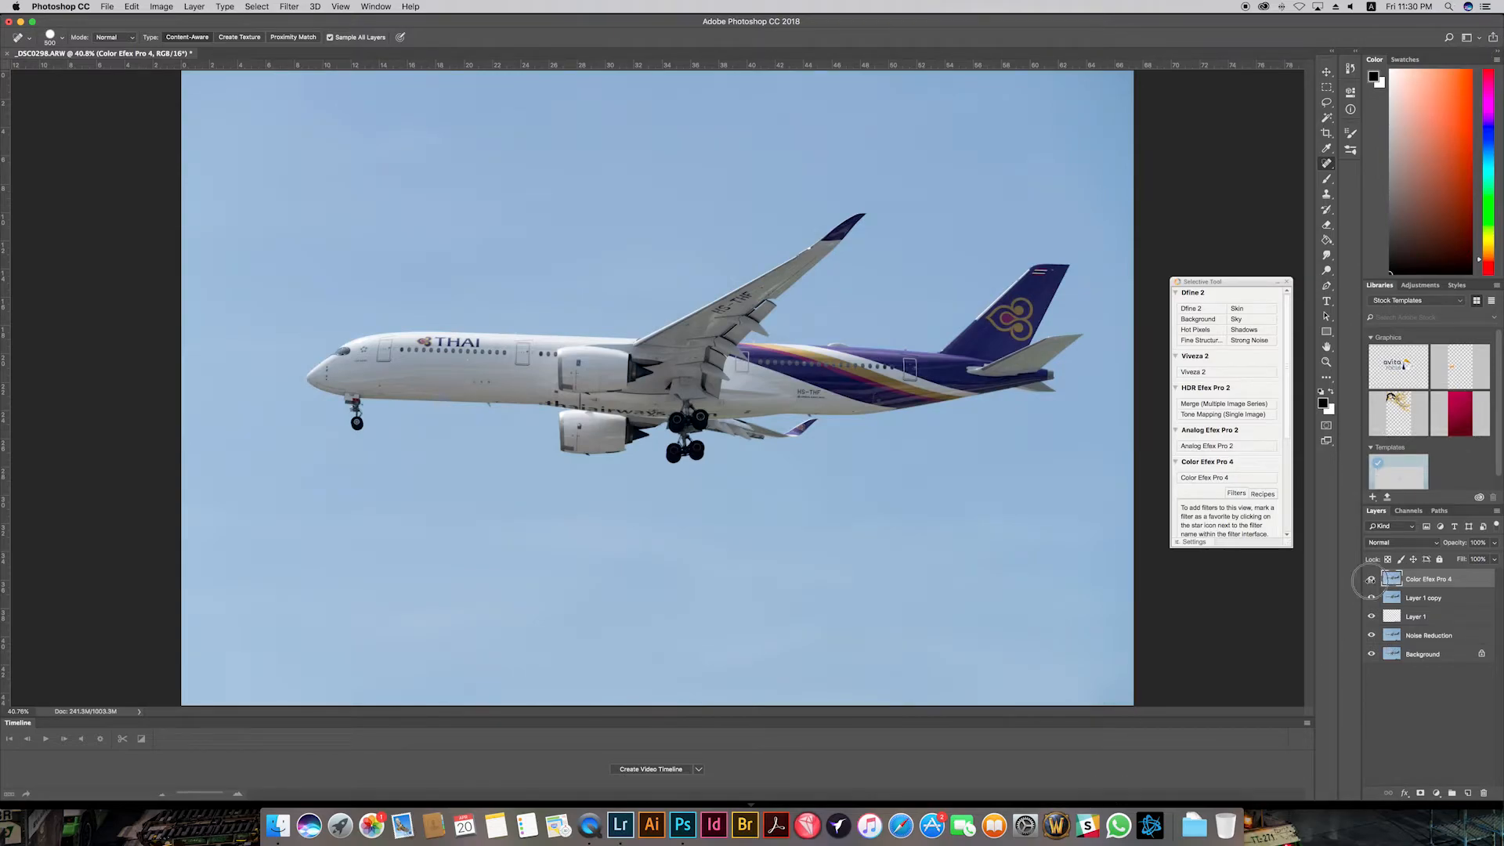
pyautogui.click(1371, 579)
pyautogui.press('z')
pyautogui.click(504, 319)
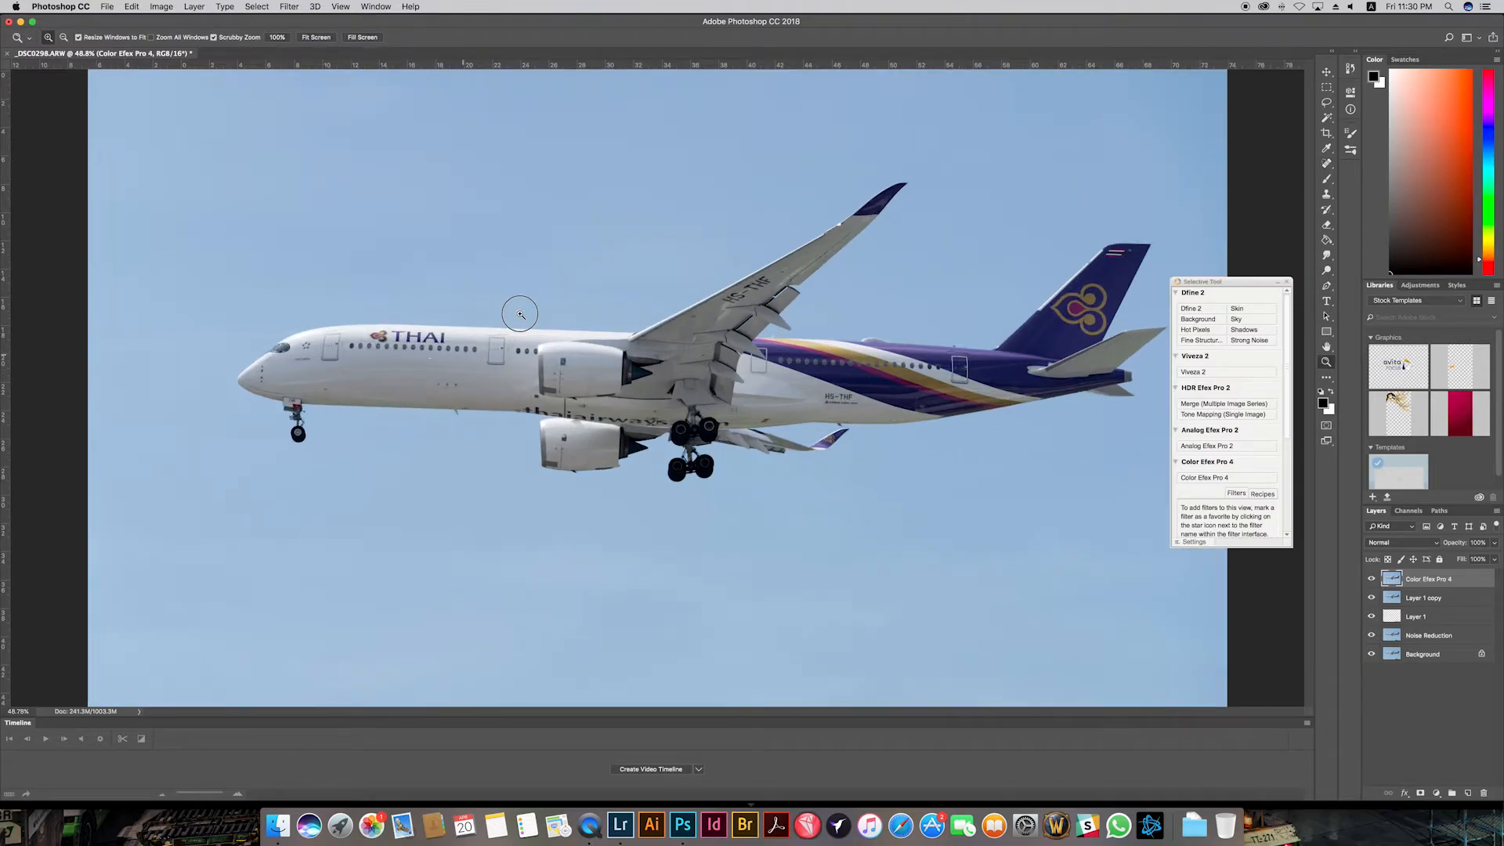
pyautogui.moveTo(517, 312); pyautogui.dragTo(473, 344)
pyautogui.press('j')
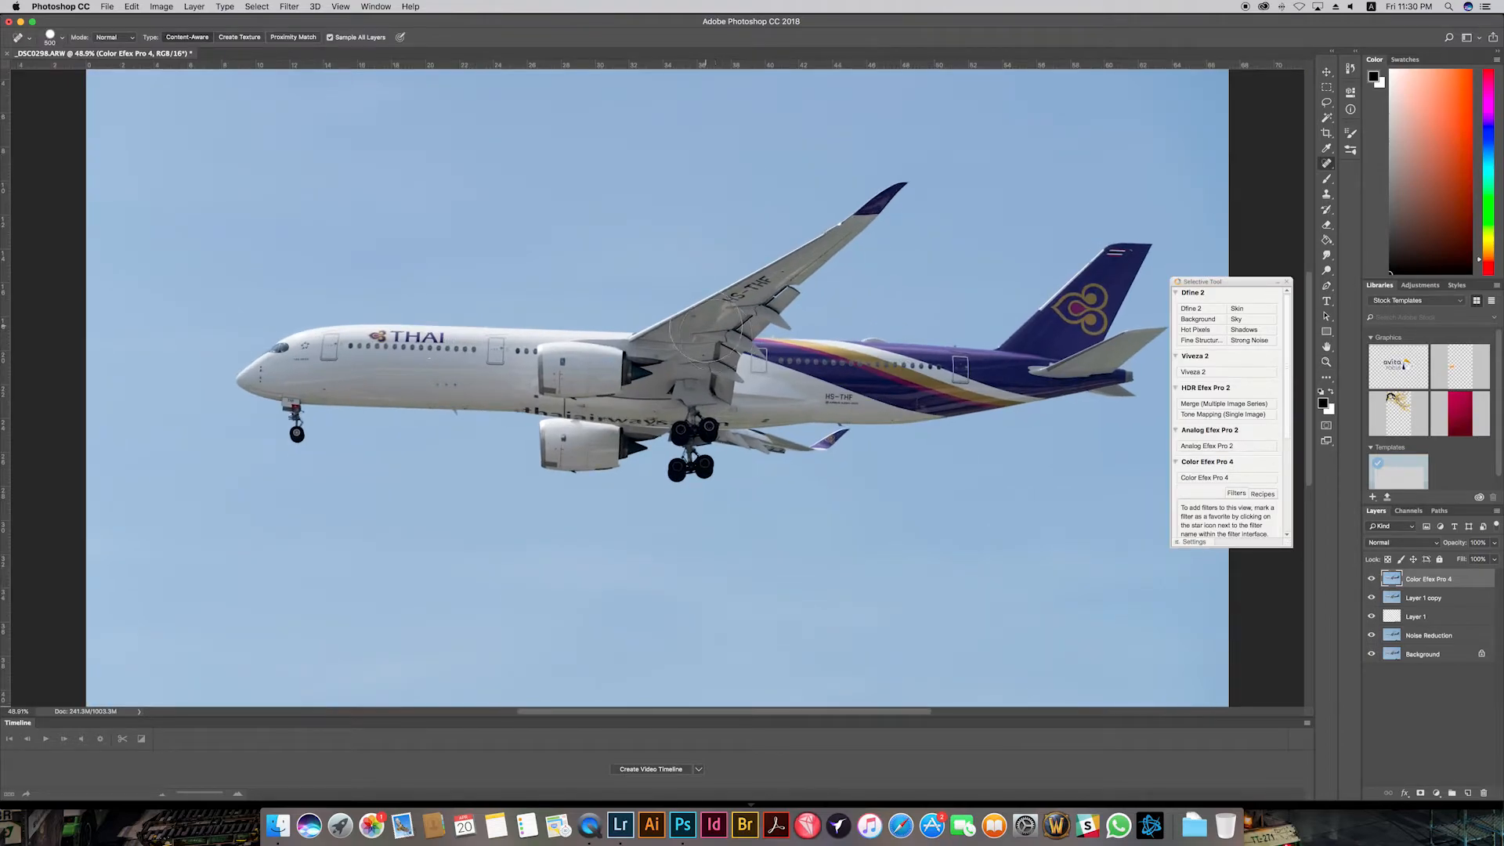
# Step: Duplicate the Color Efex Pro 4 layer as a new layer named sharpen
pyautogui.rightClick(1411, 579)
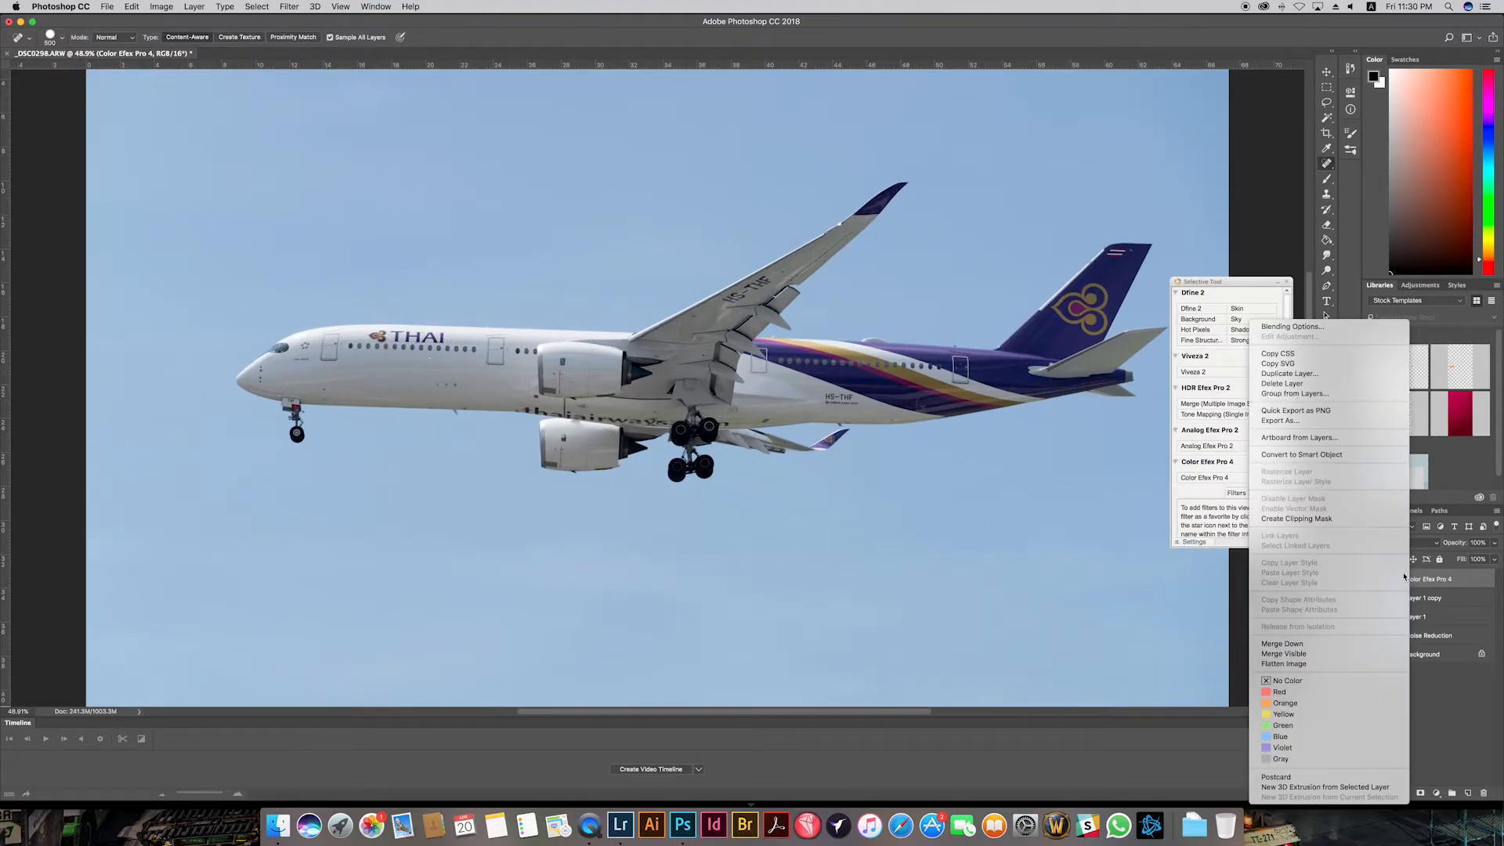
pyautogui.click(1327, 375)
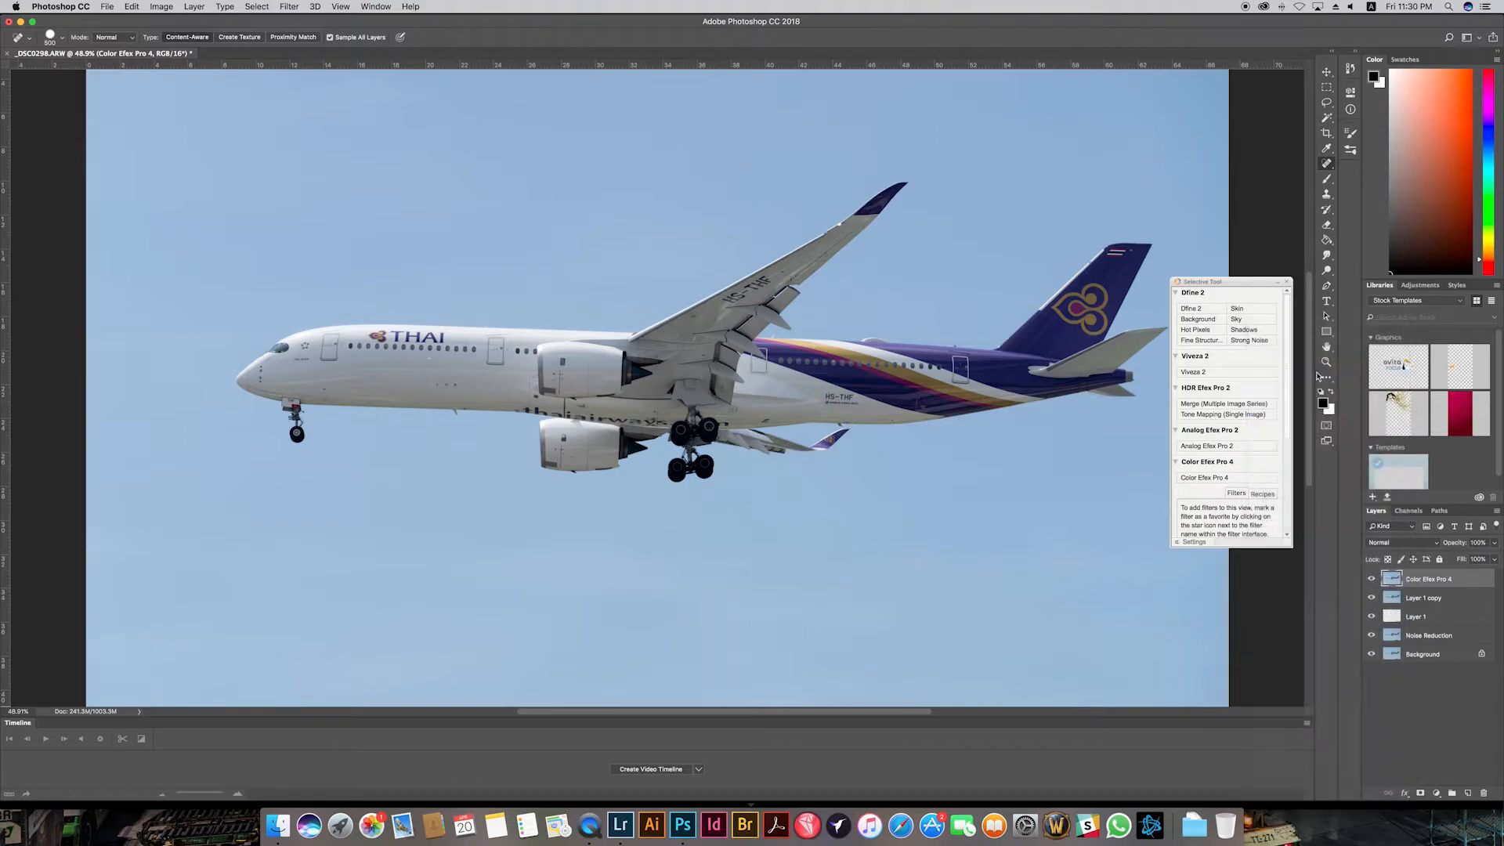
pyautogui.write('s')
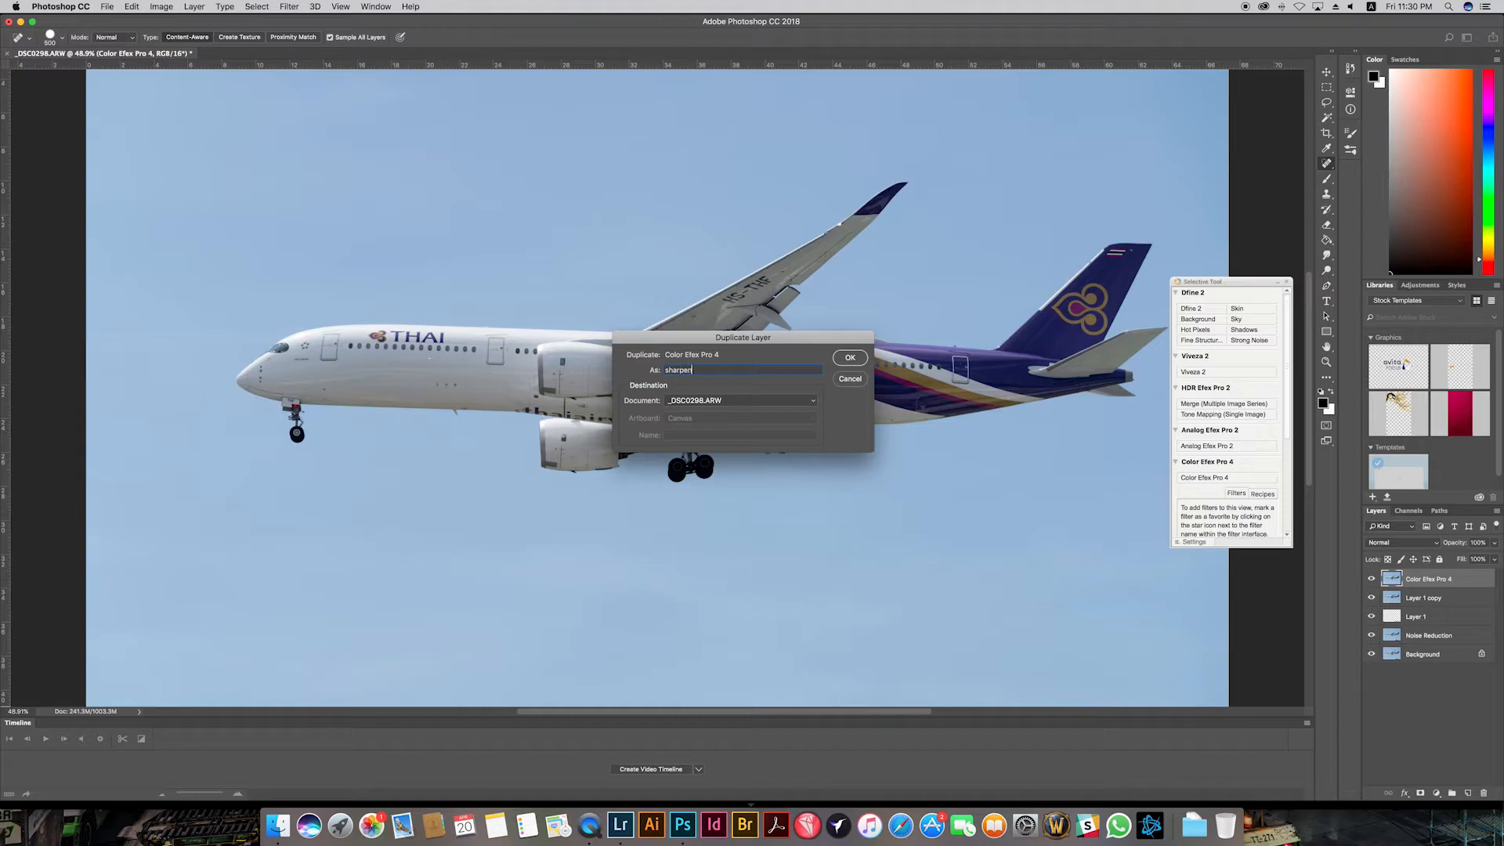
pyautogui.write('harpen')
pyautogui.press('Return')
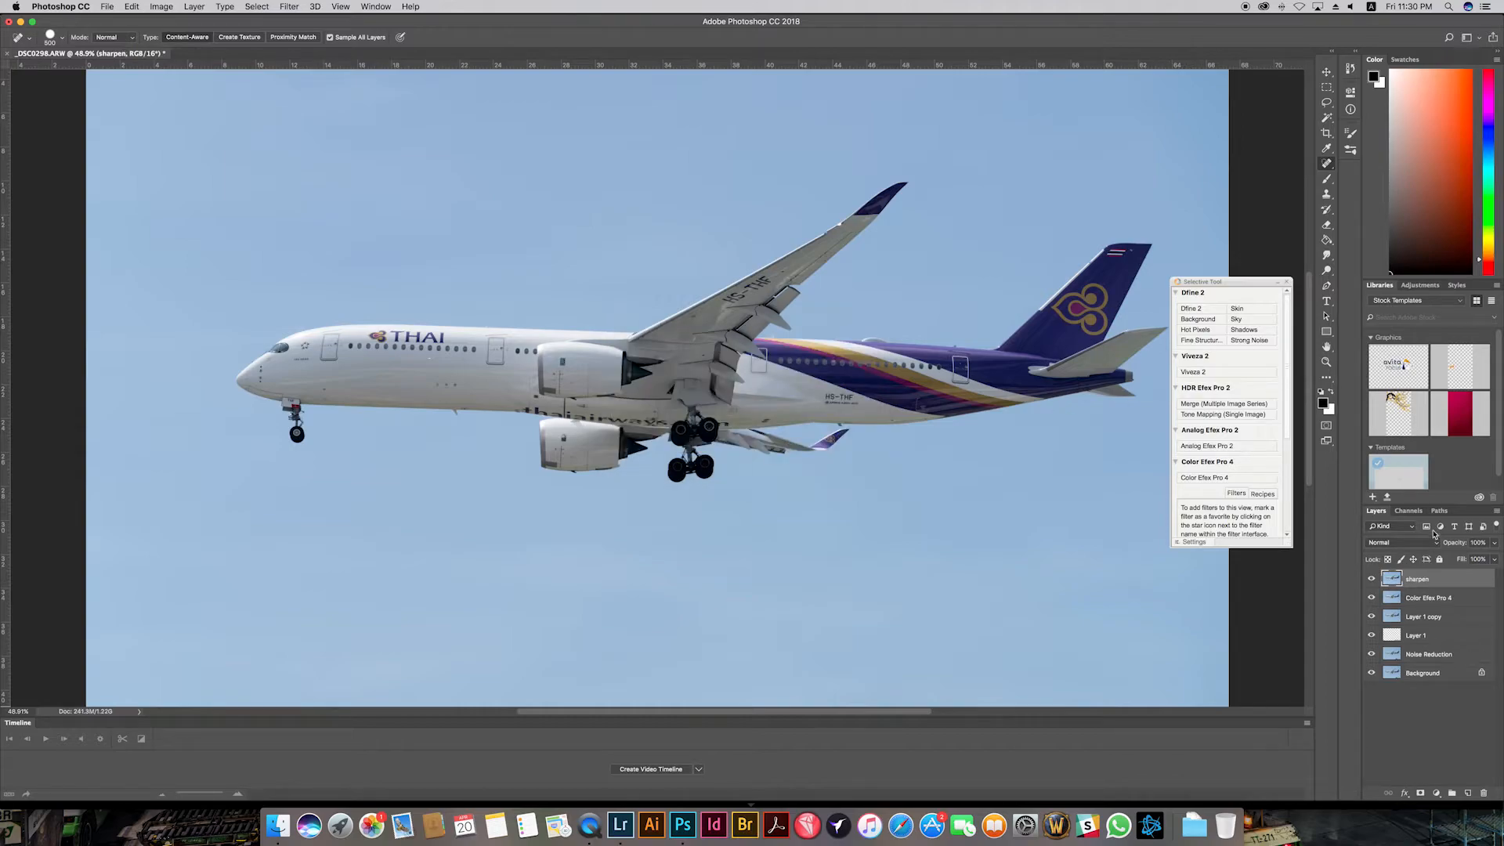
# Step: Duplicate the Red channel under the name Red copy and make that copy the only visible channel
pyautogui.click(1408, 510)
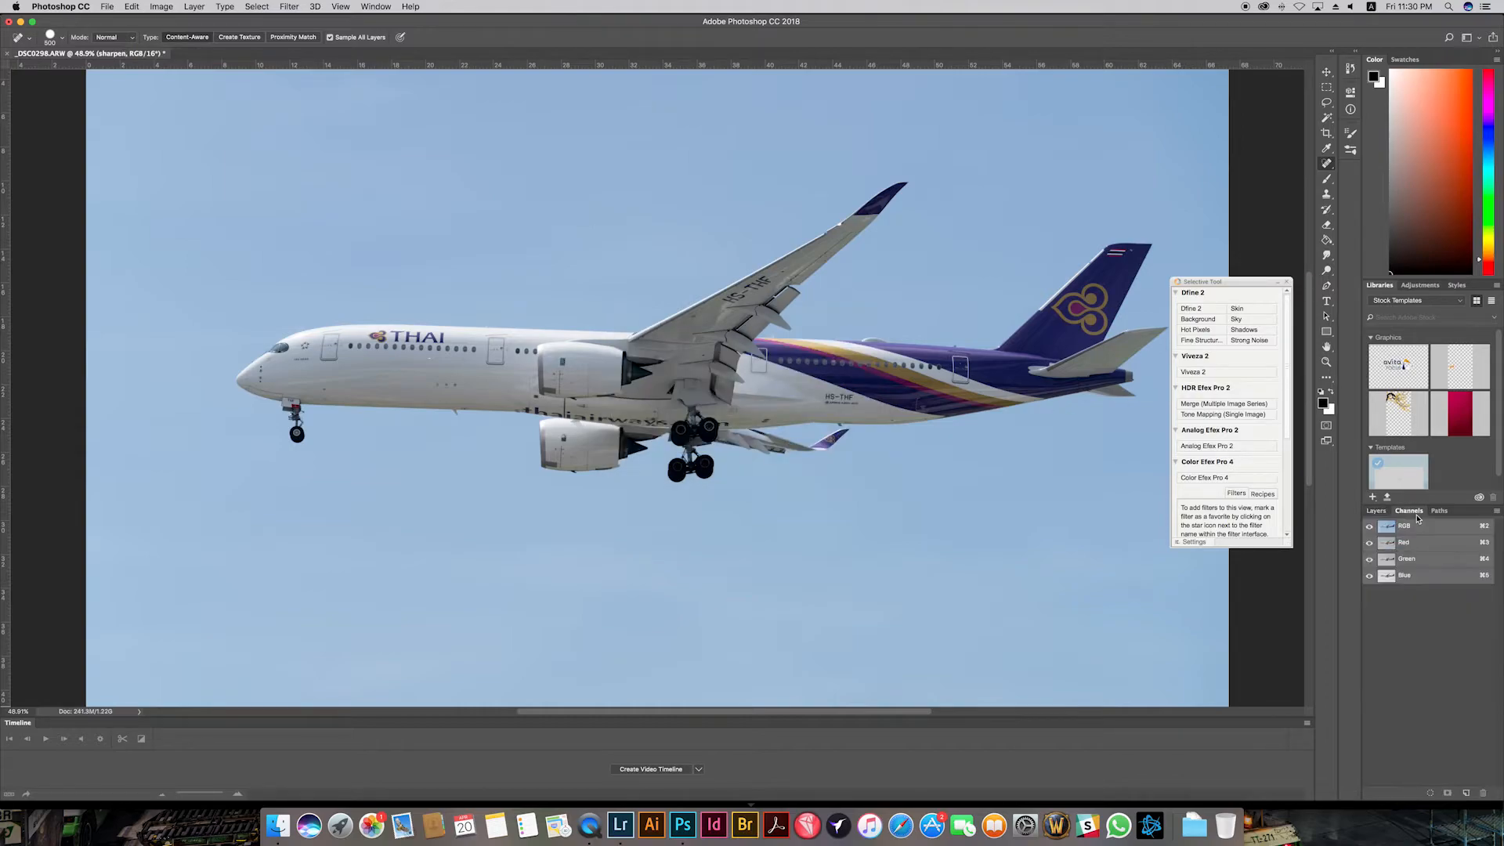
pyautogui.click(1415, 549)
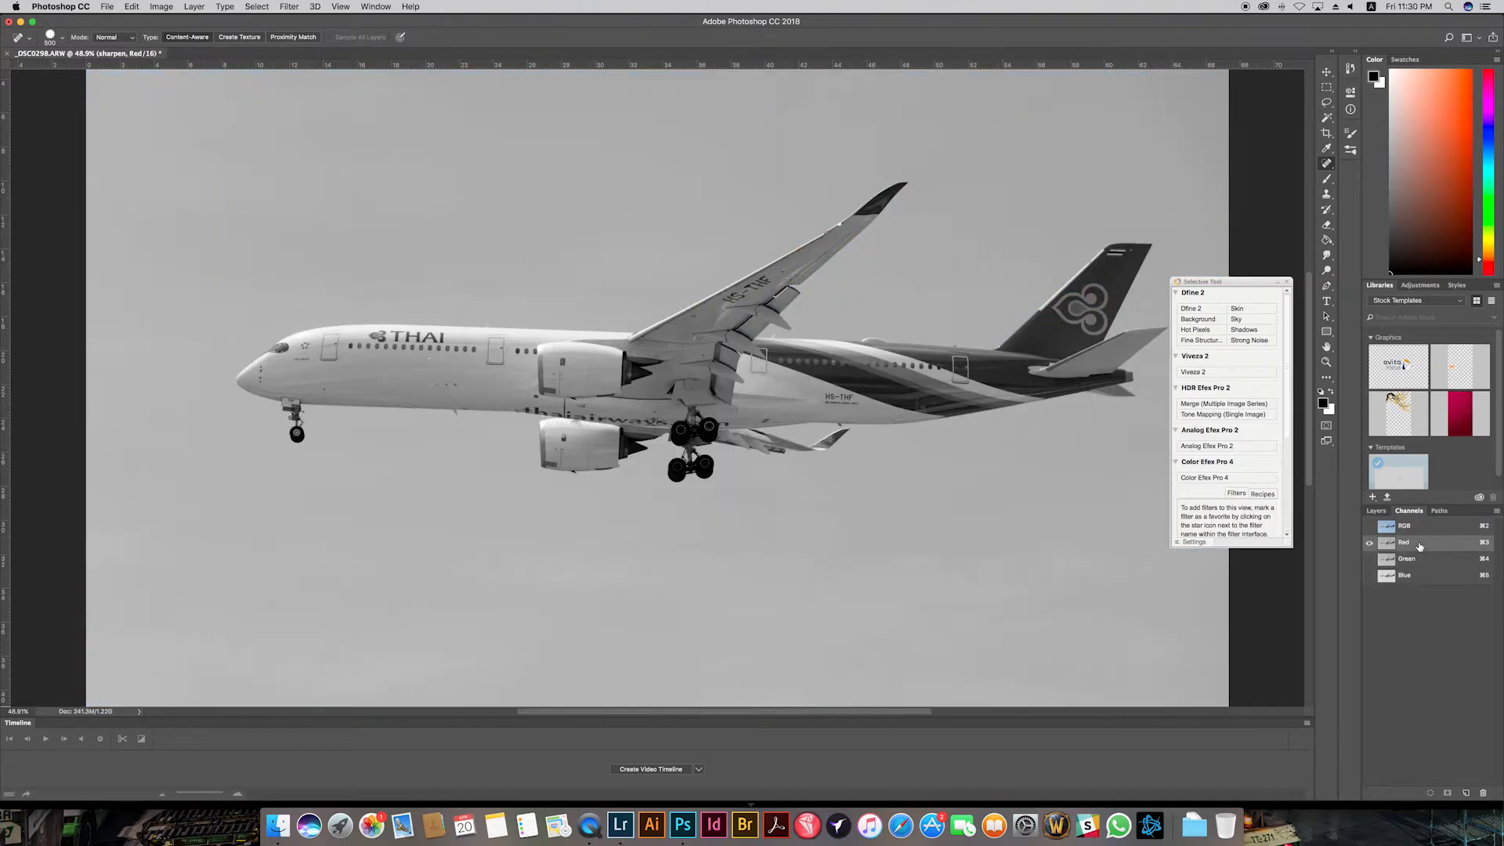
pyautogui.rightClick(1414, 548)
pyautogui.click(1405, 548)
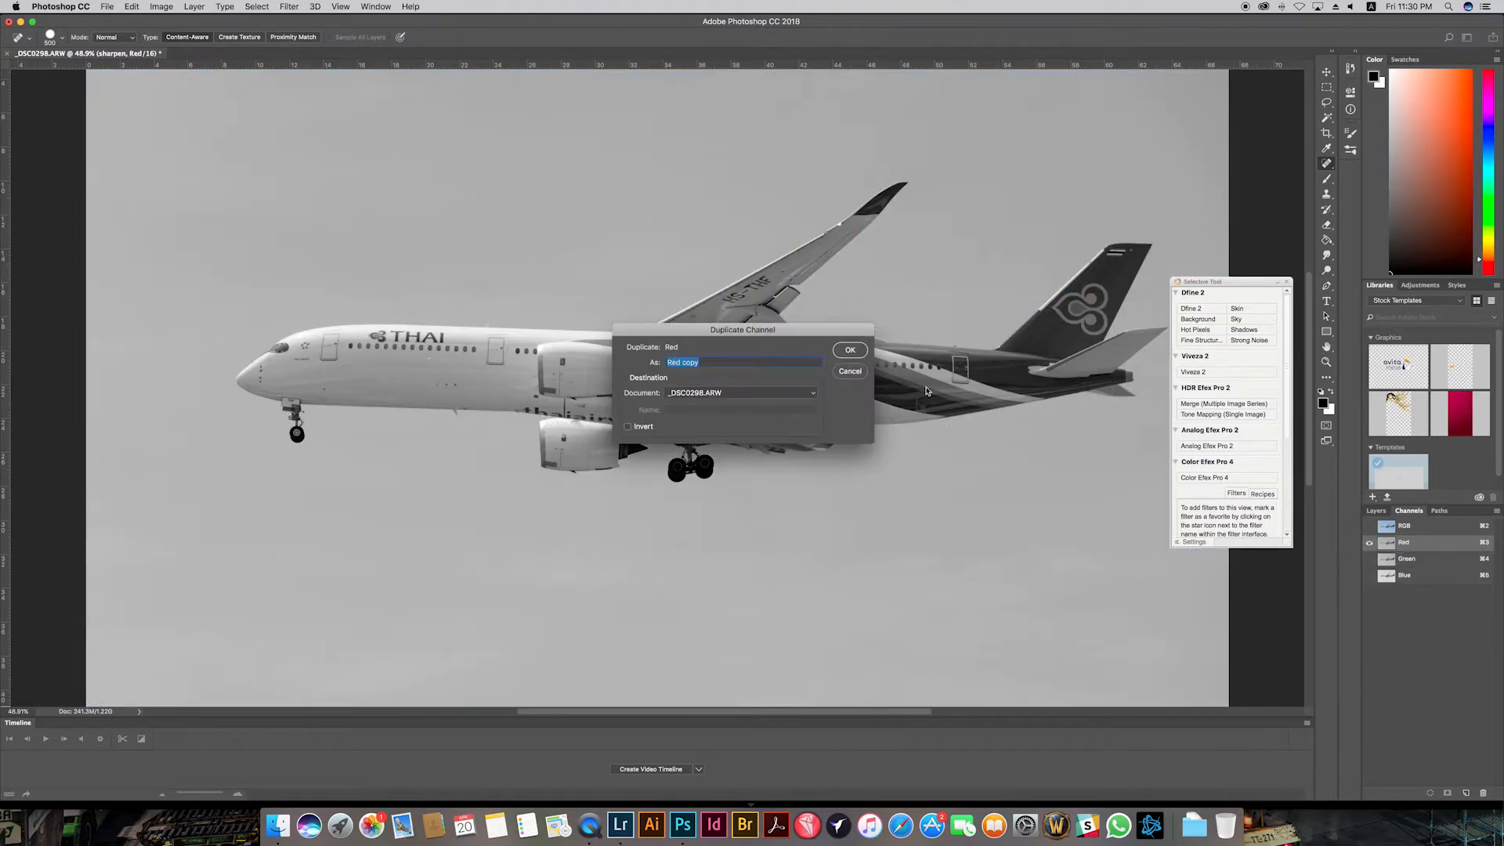
pyautogui.click(865, 350)
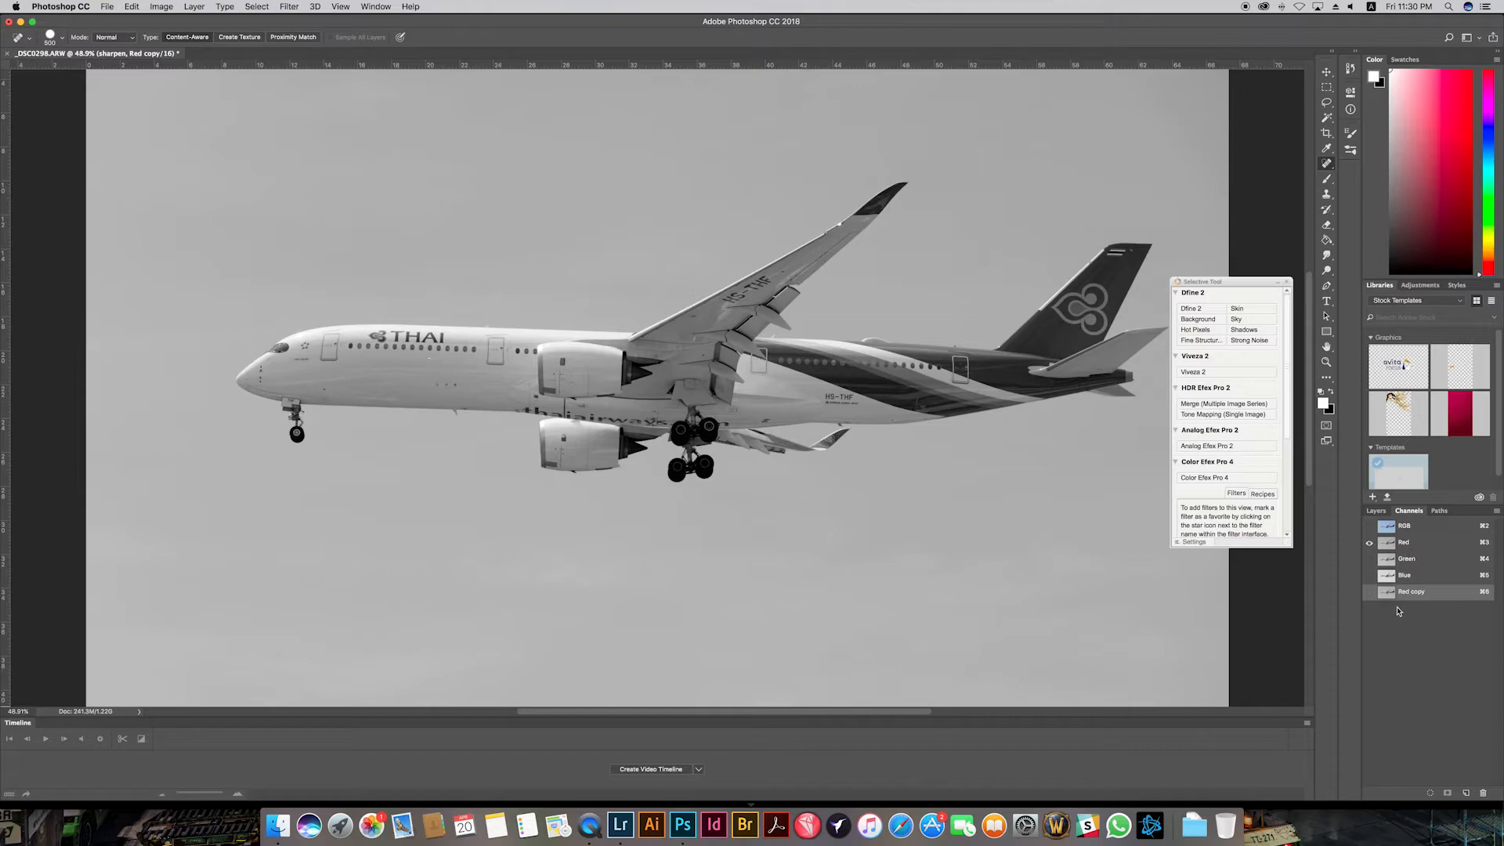
pyautogui.click(1370, 592)
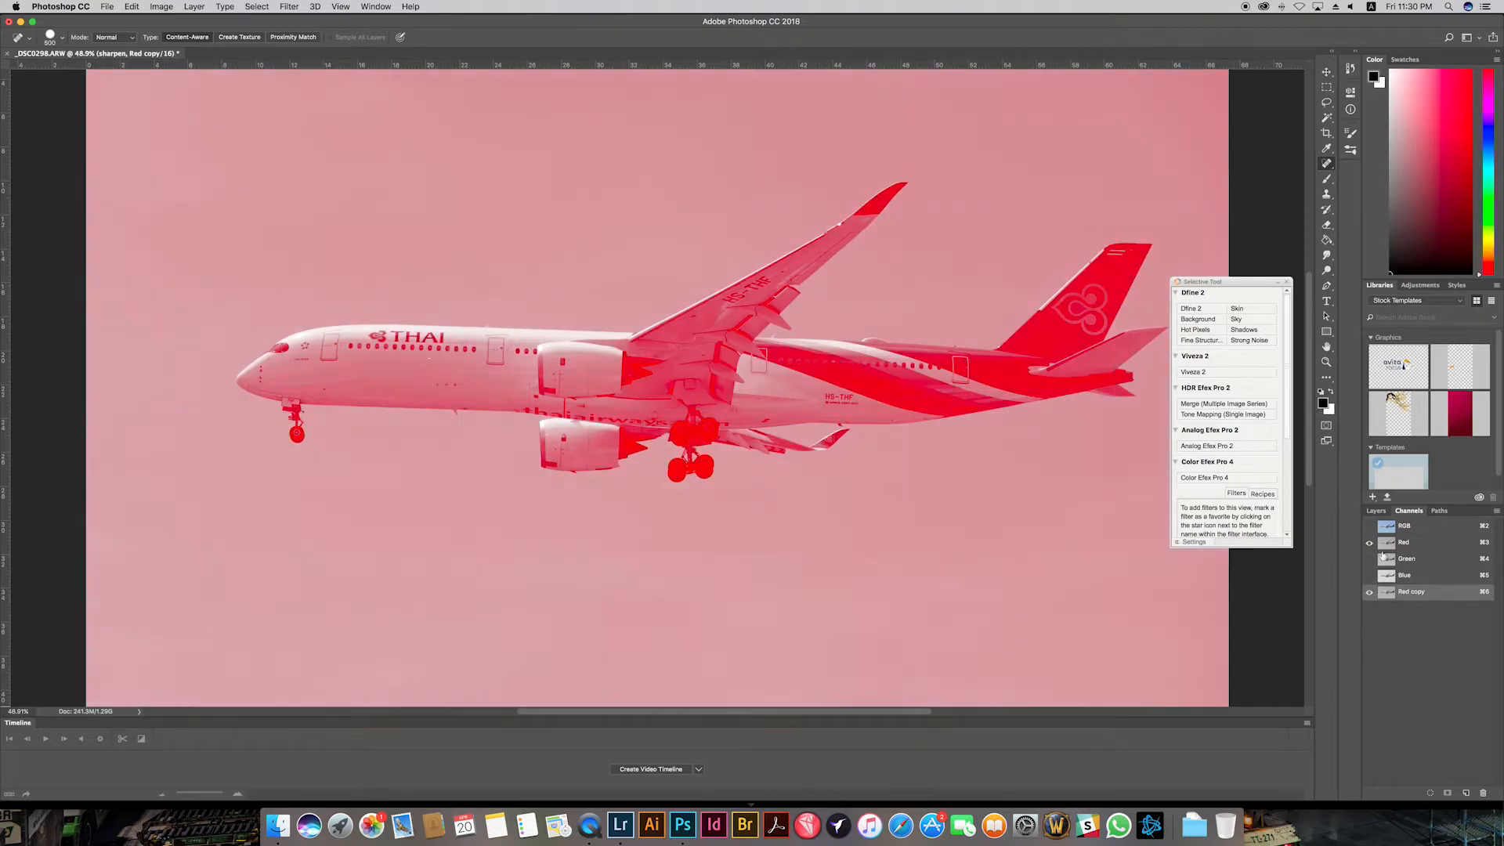
pyautogui.click(1369, 545)
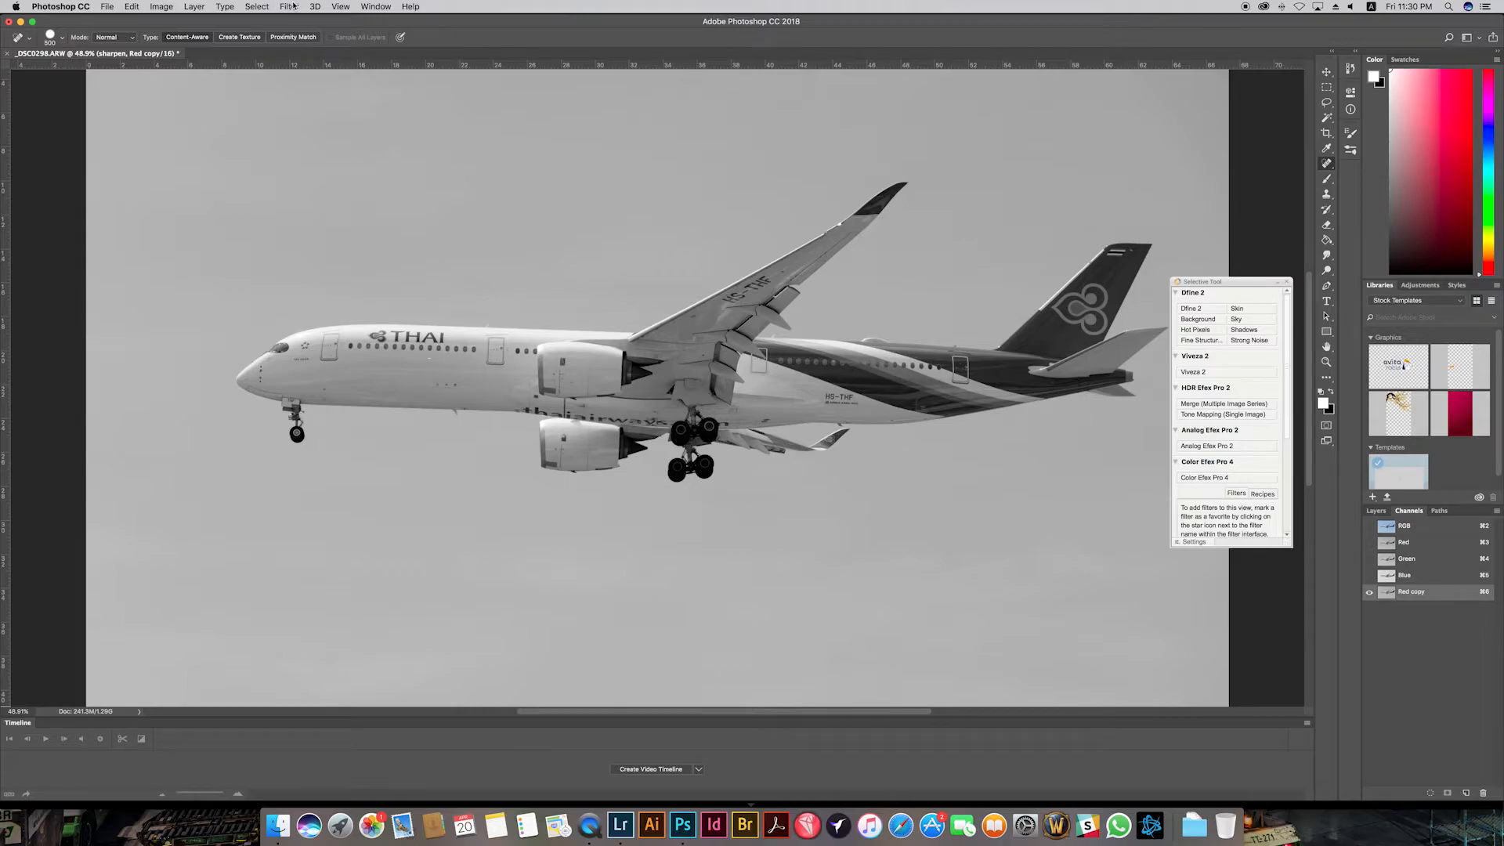
# Step: Apply the Find Edges filter to the Red copy channel and invert it to white lines on black
pyautogui.click(290, 6)
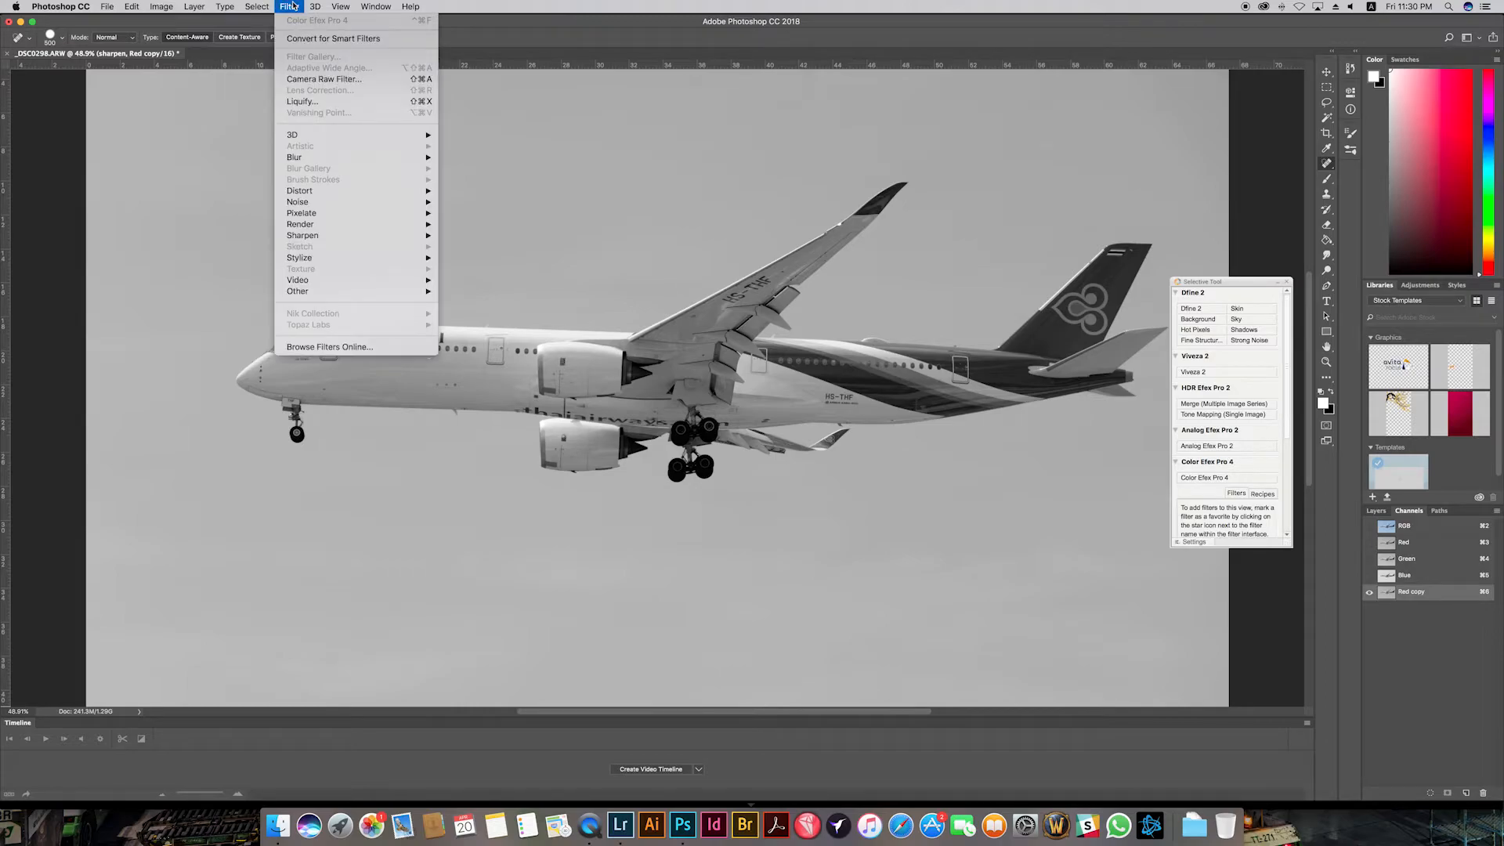
pyautogui.moveTo(353, 263)
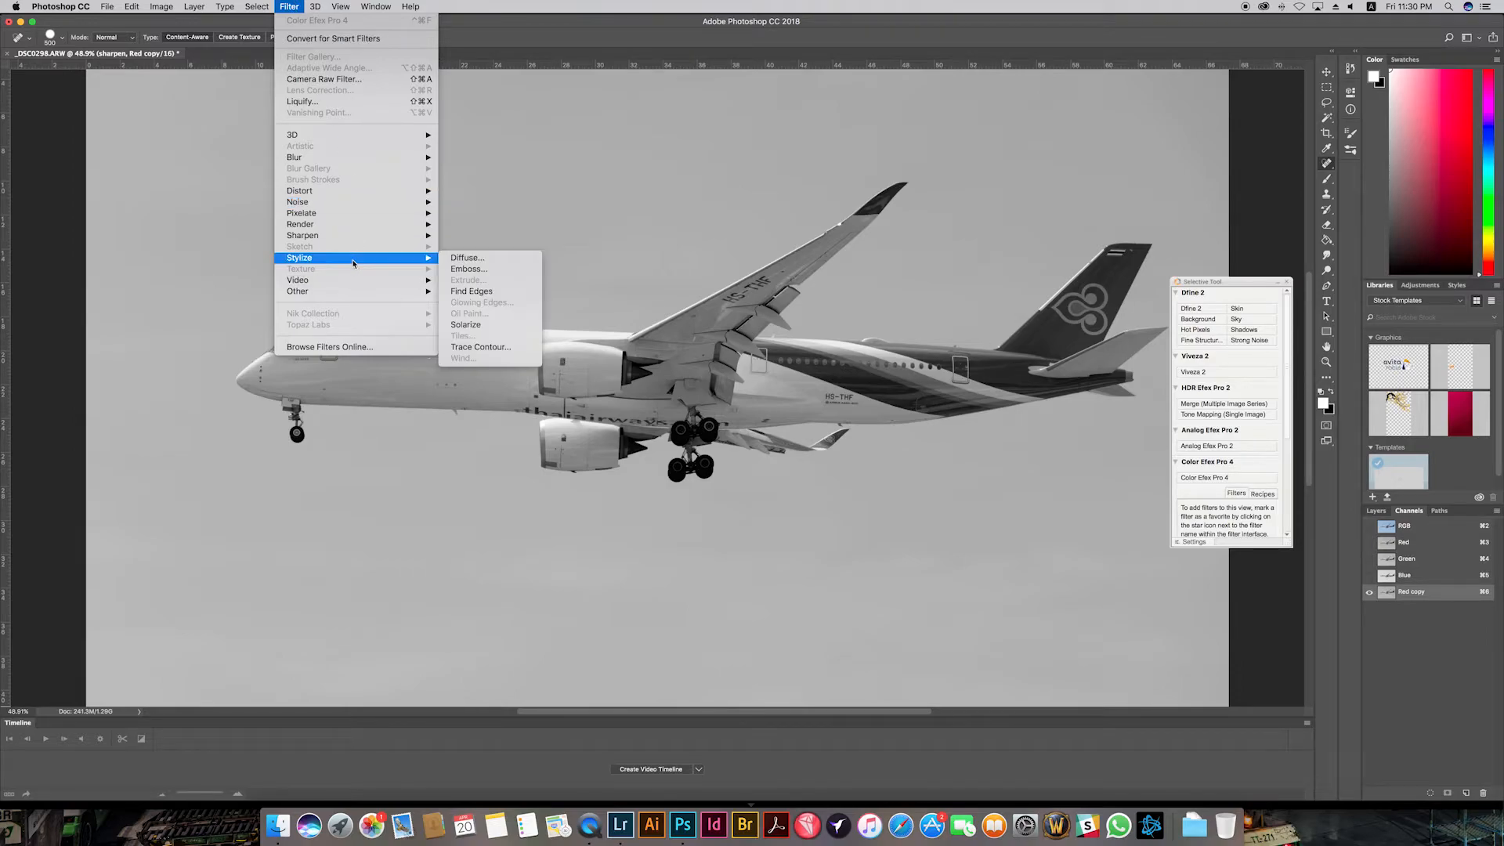
pyautogui.click(486, 294)
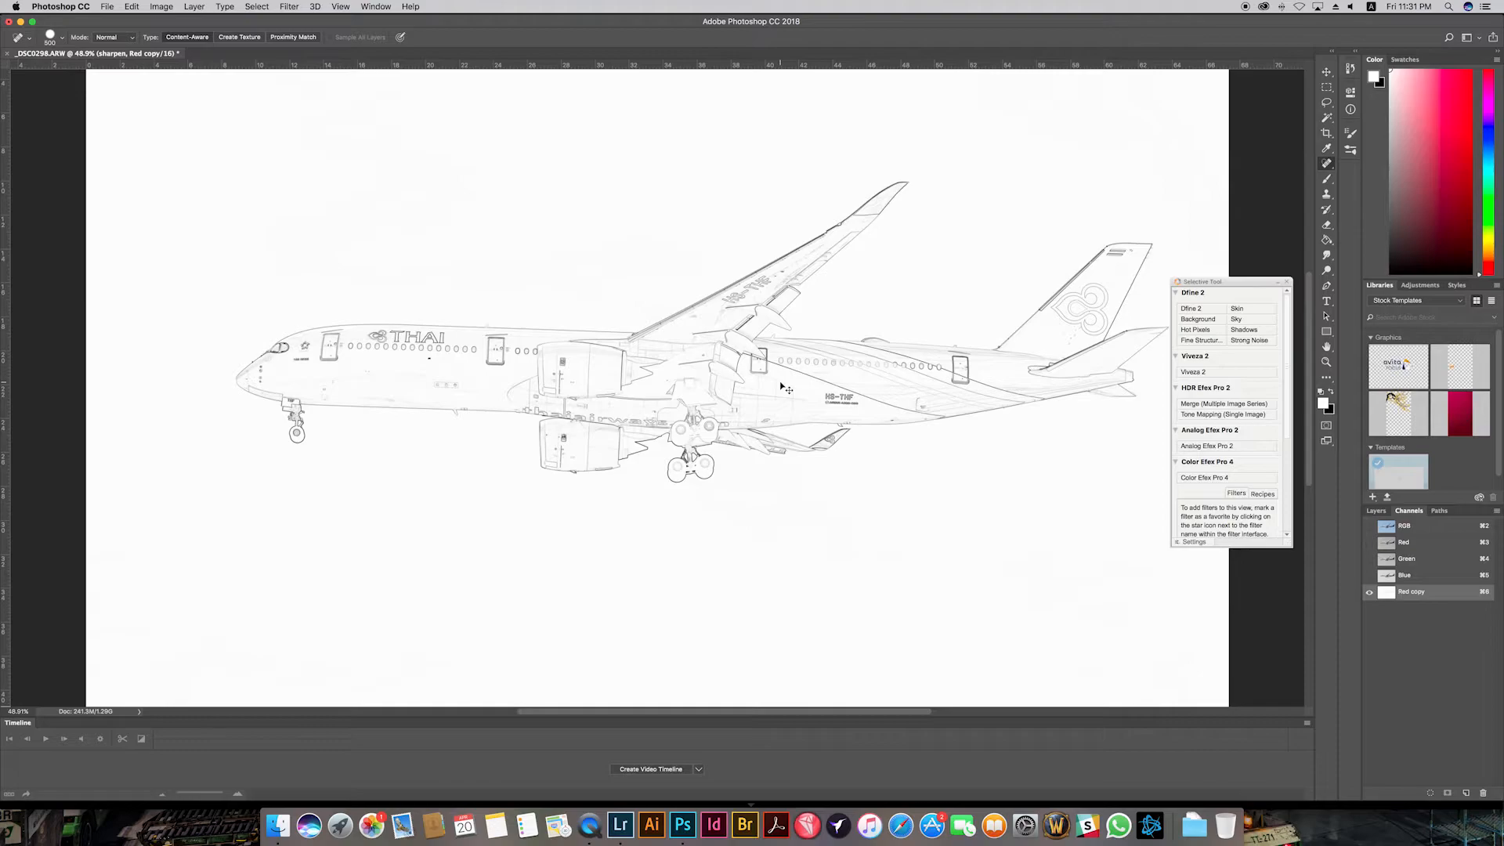
pyautogui.press('super+i')
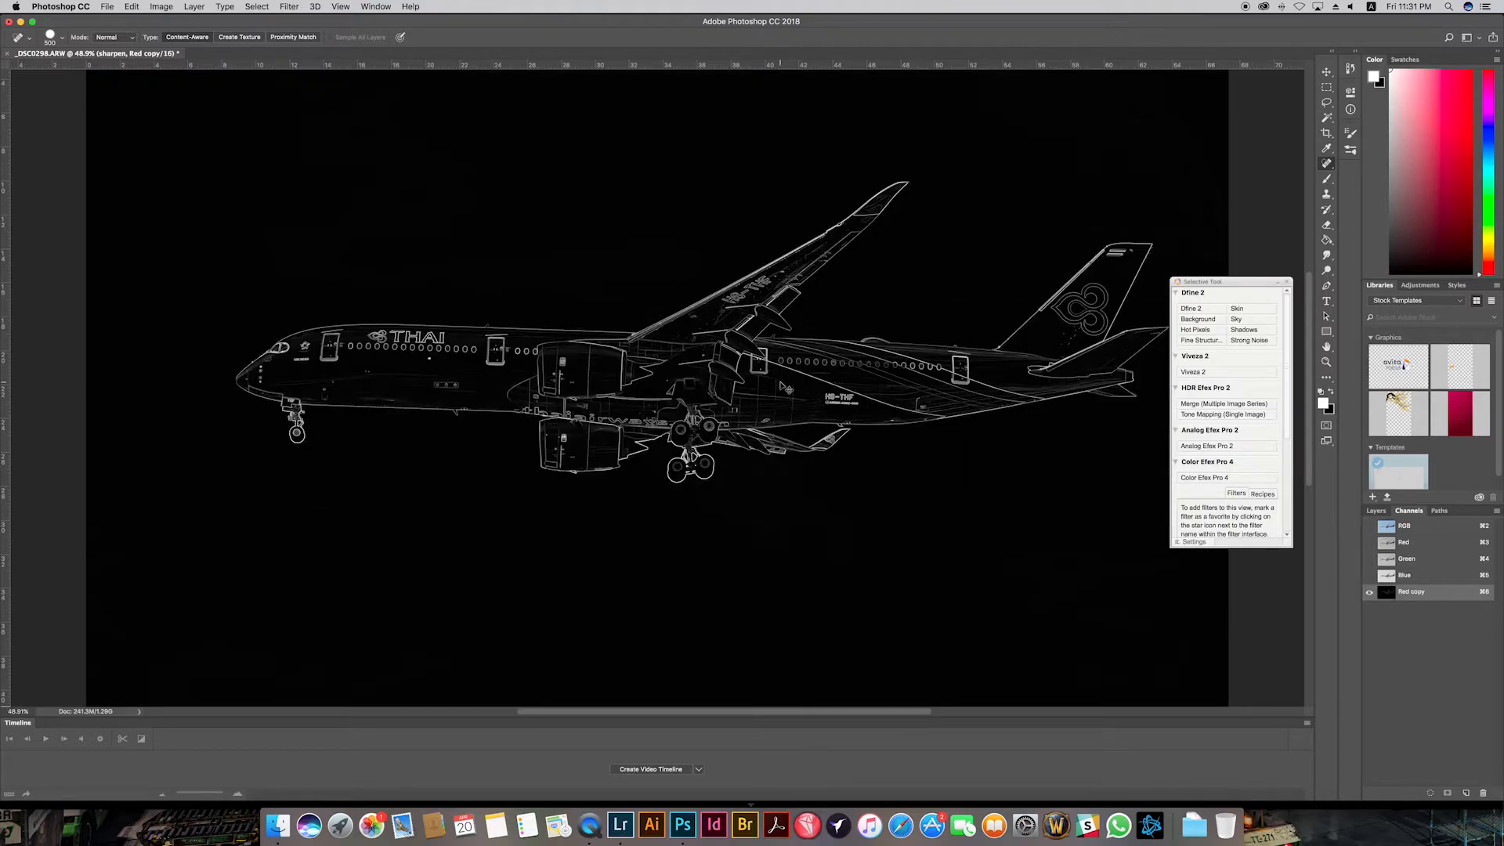
# Step: Strengthen the channel's edge contrast with Curves, moving the white point to input 60 and the black point to input 5
pyautogui.press('super+m')
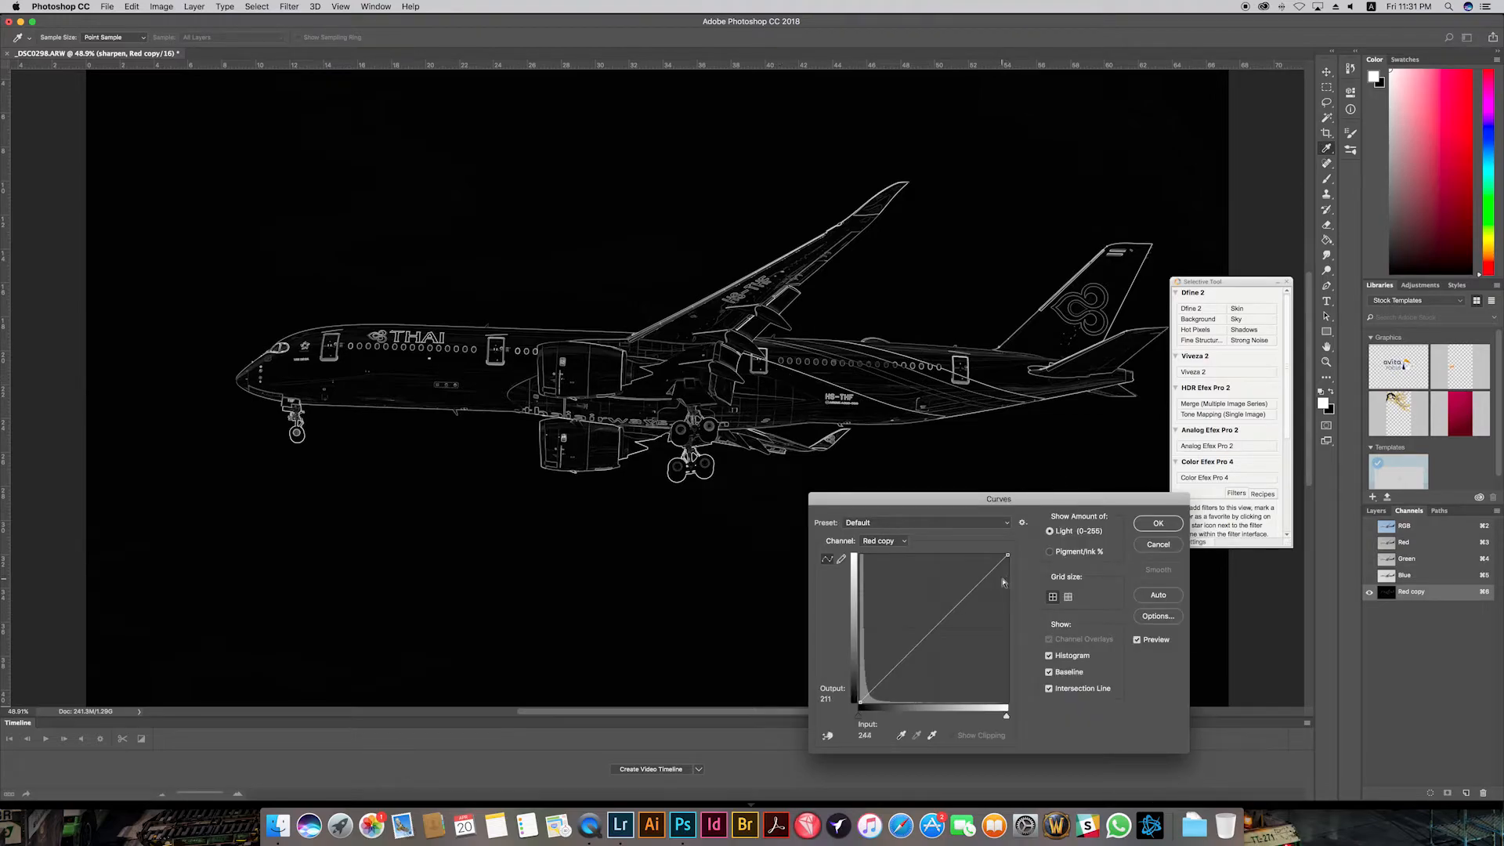
pyautogui.moveTo(1007, 555); pyautogui.dragTo(896, 509)
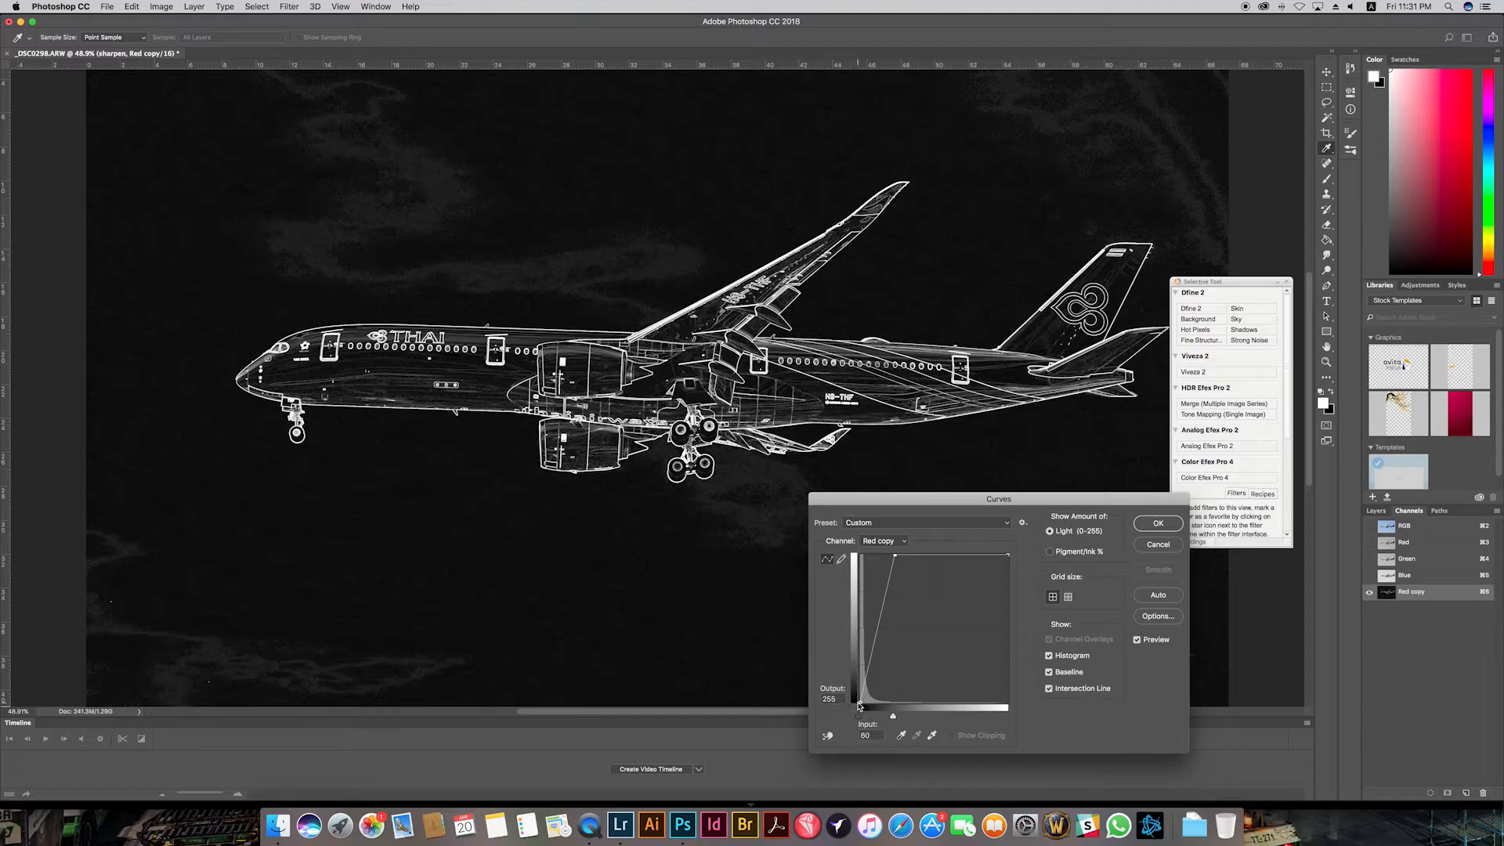
pyautogui.click(859, 703)
pyautogui.moveTo(859, 703); pyautogui.dragTo(862, 711)
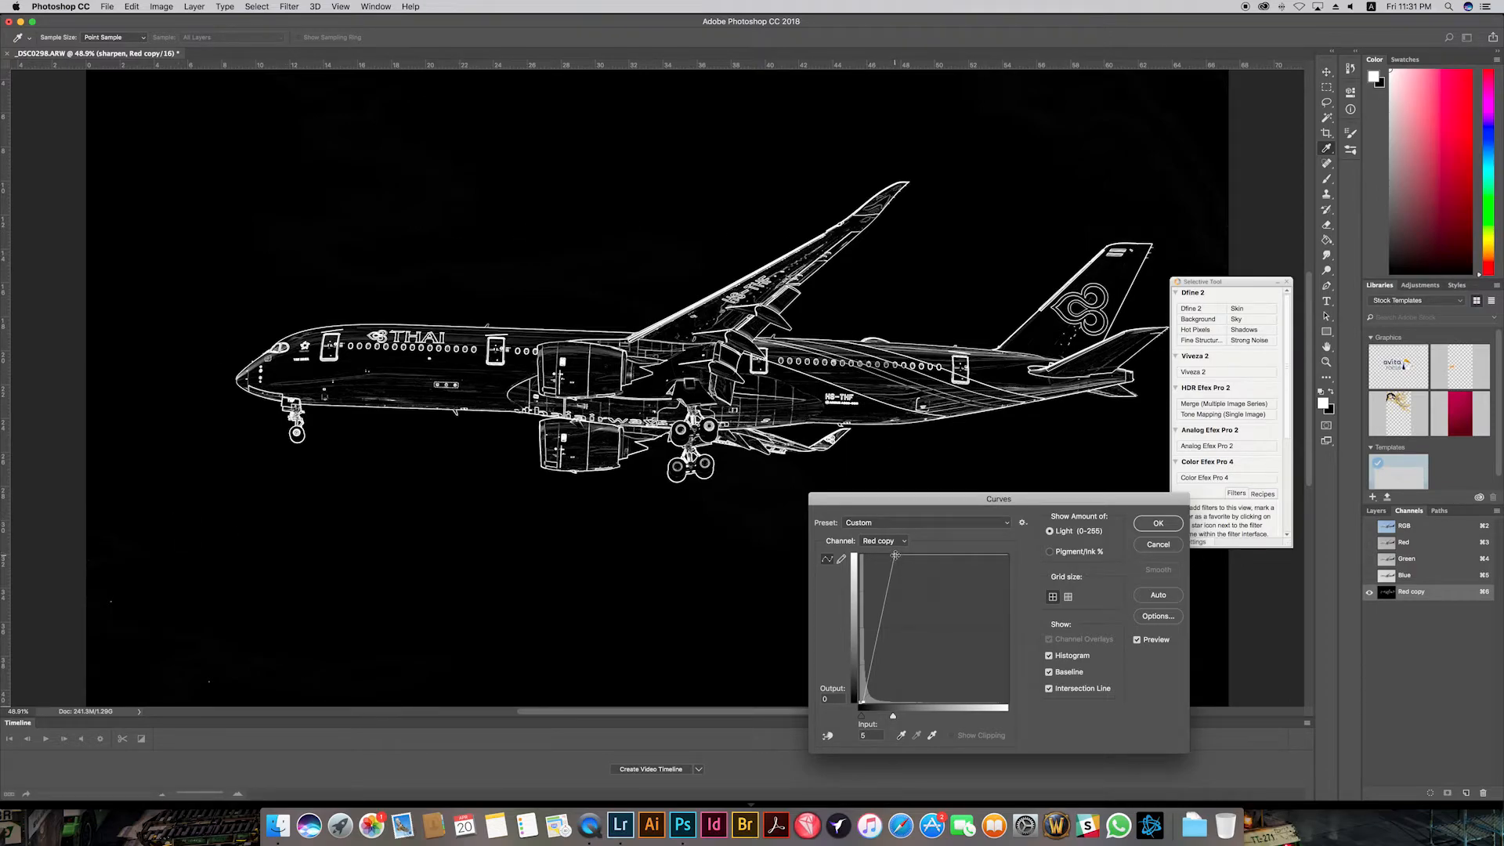
pyautogui.click(894, 555)
pyautogui.click(1156, 523)
pyautogui.press('j')
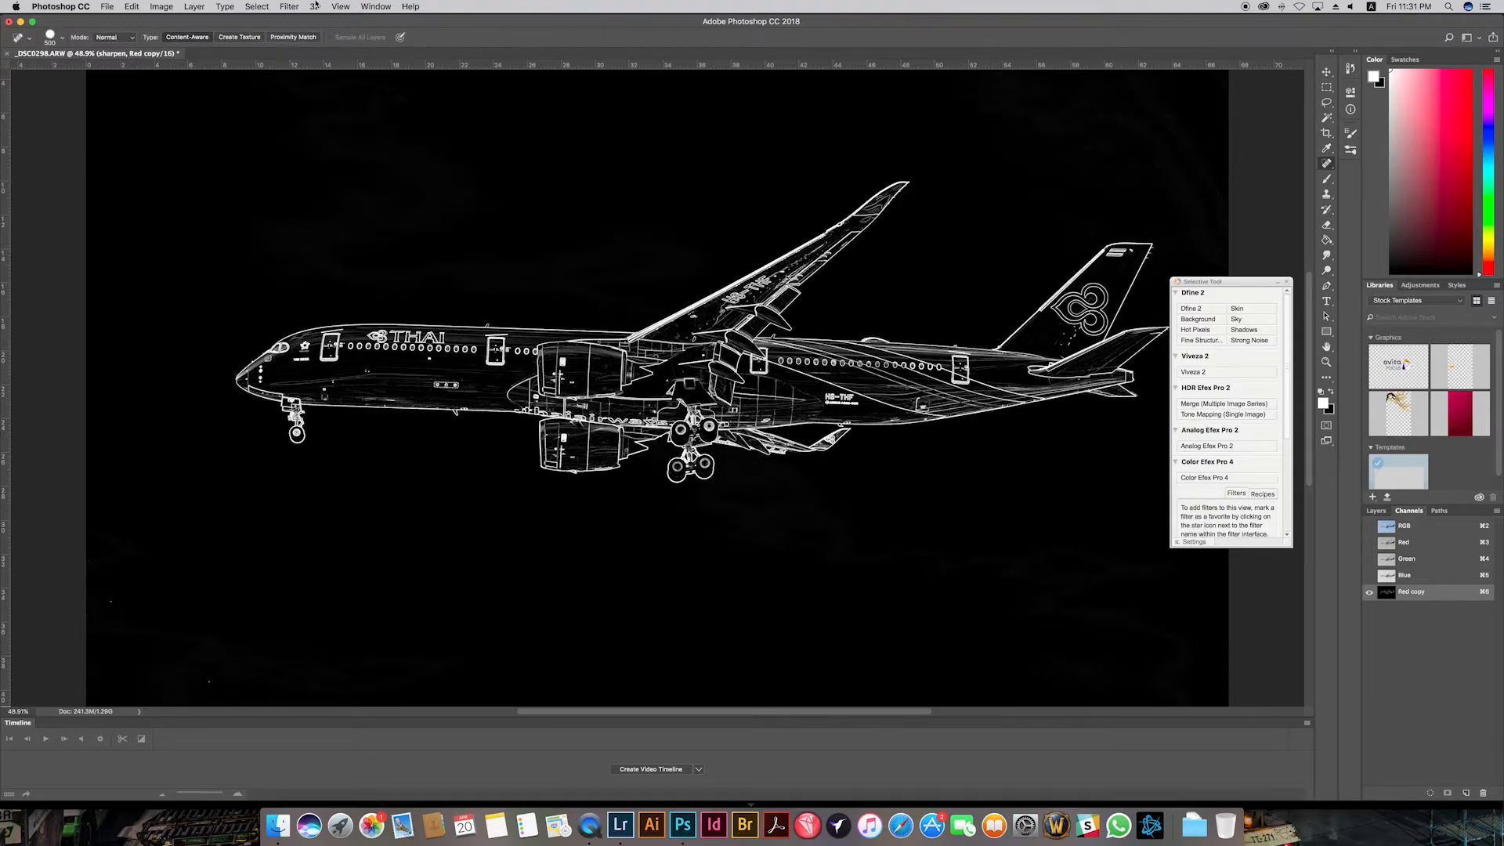
# Step: Thicken the white edges in the Red copy channel with the Maximum filter at radius 0.5 pixels, preserving Roundness
pyautogui.click(288, 6)
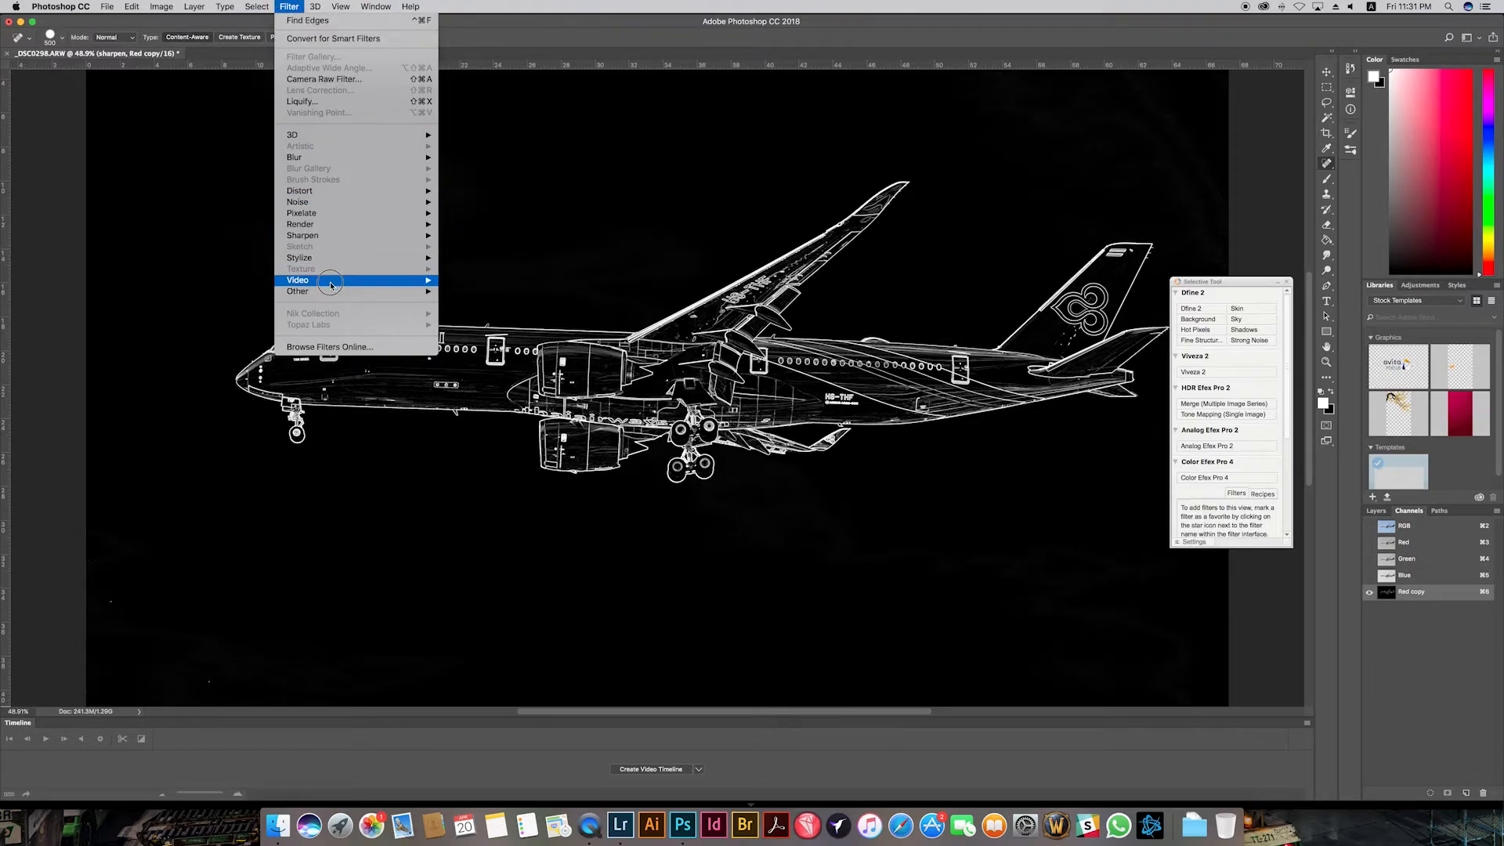
pyautogui.click(338, 259)
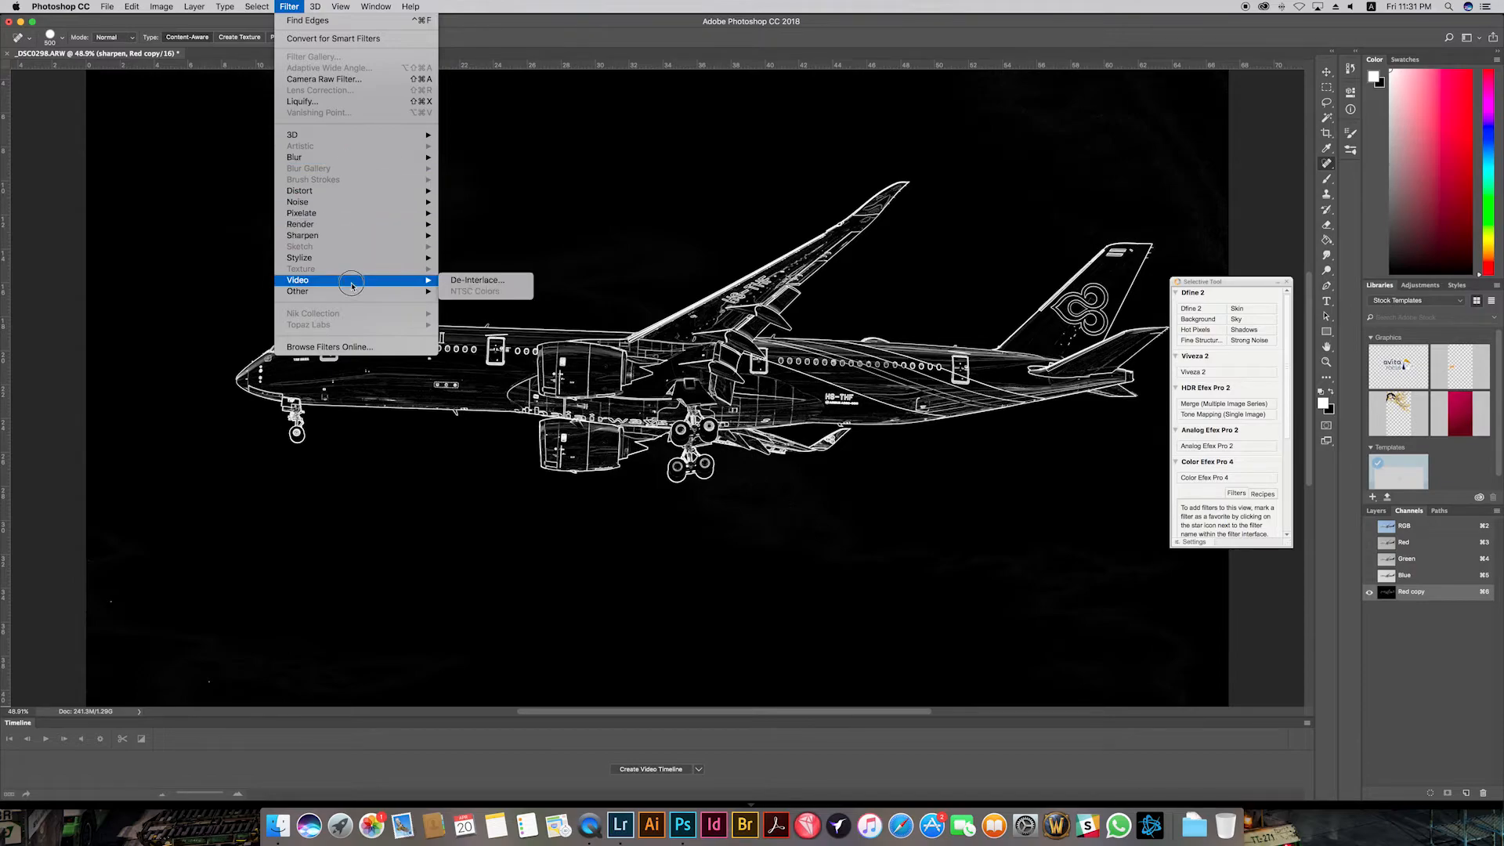
pyautogui.click(350, 291)
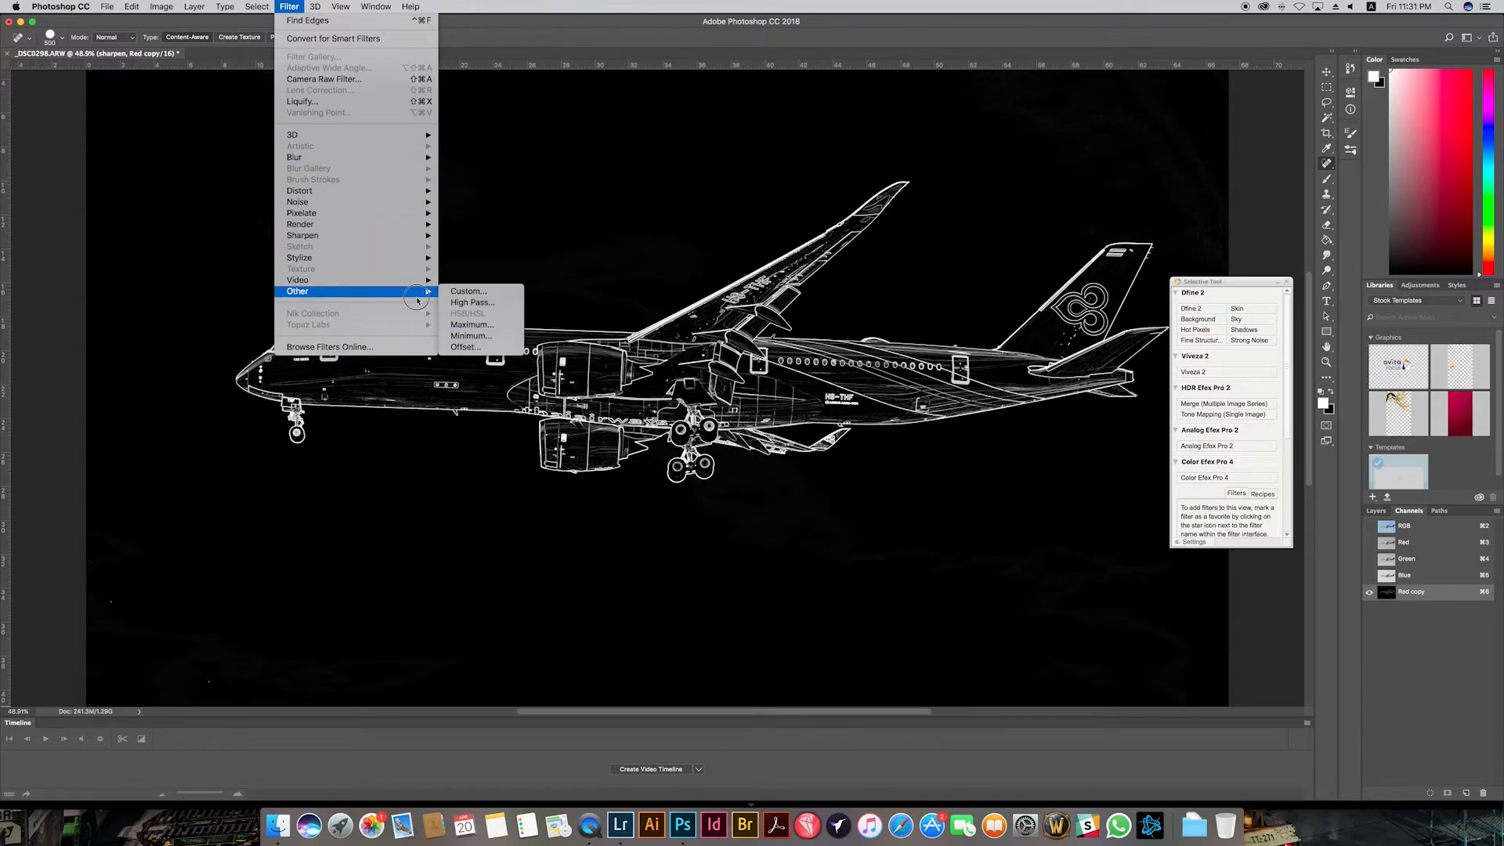
pyautogui.click(482, 325)
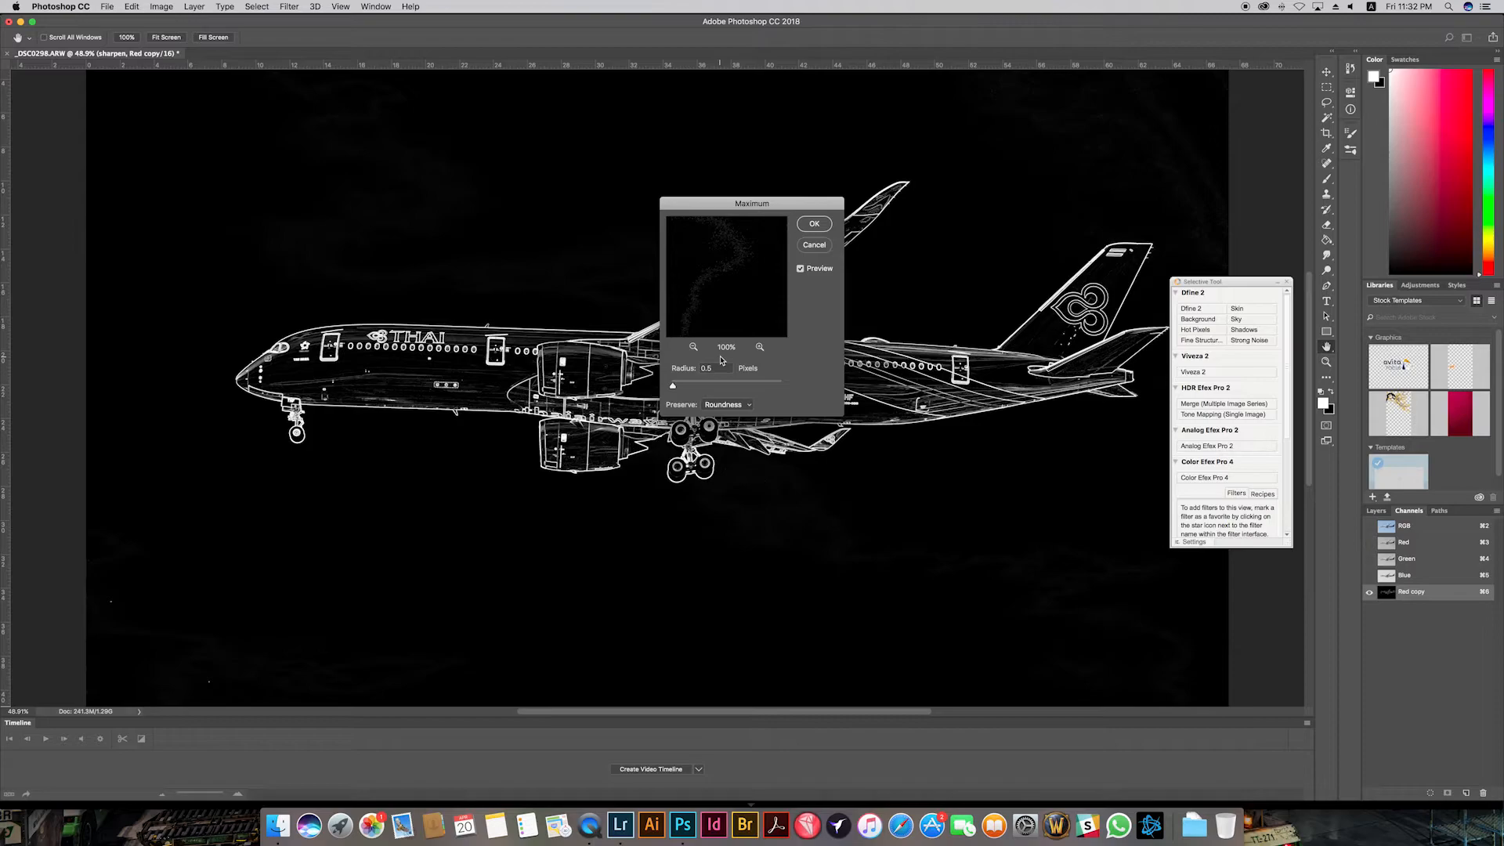
pyautogui.click(816, 224)
pyautogui.press('j')
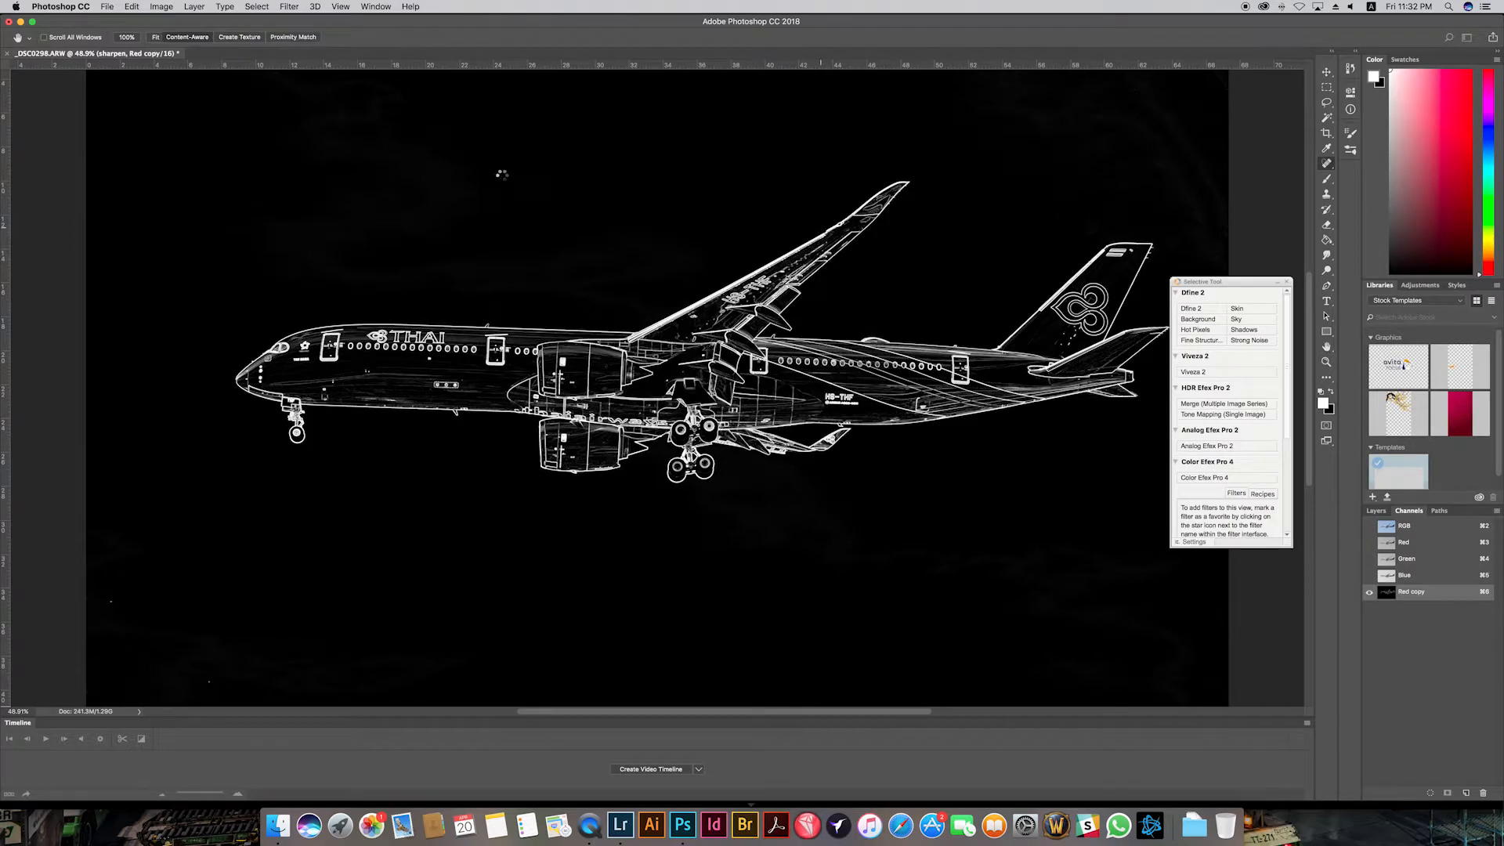
# Step: Soften the white edges in the Red copy channel with a Gaussian Blur at a radius of 0.8 pixels
pyautogui.click(293, 36)
pyautogui.click(290, 7)
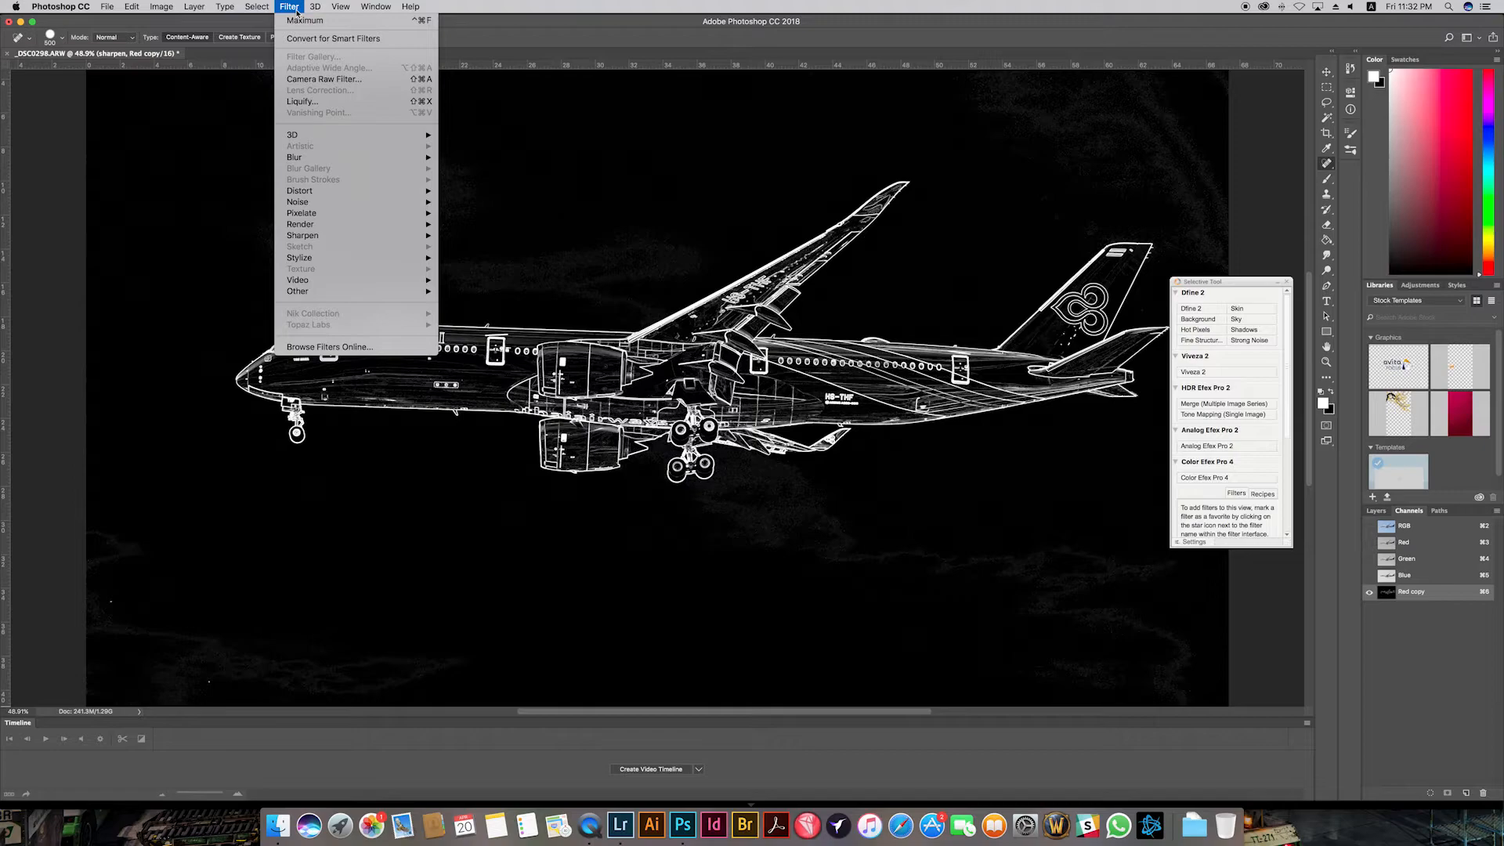
pyautogui.moveTo(321, 157)
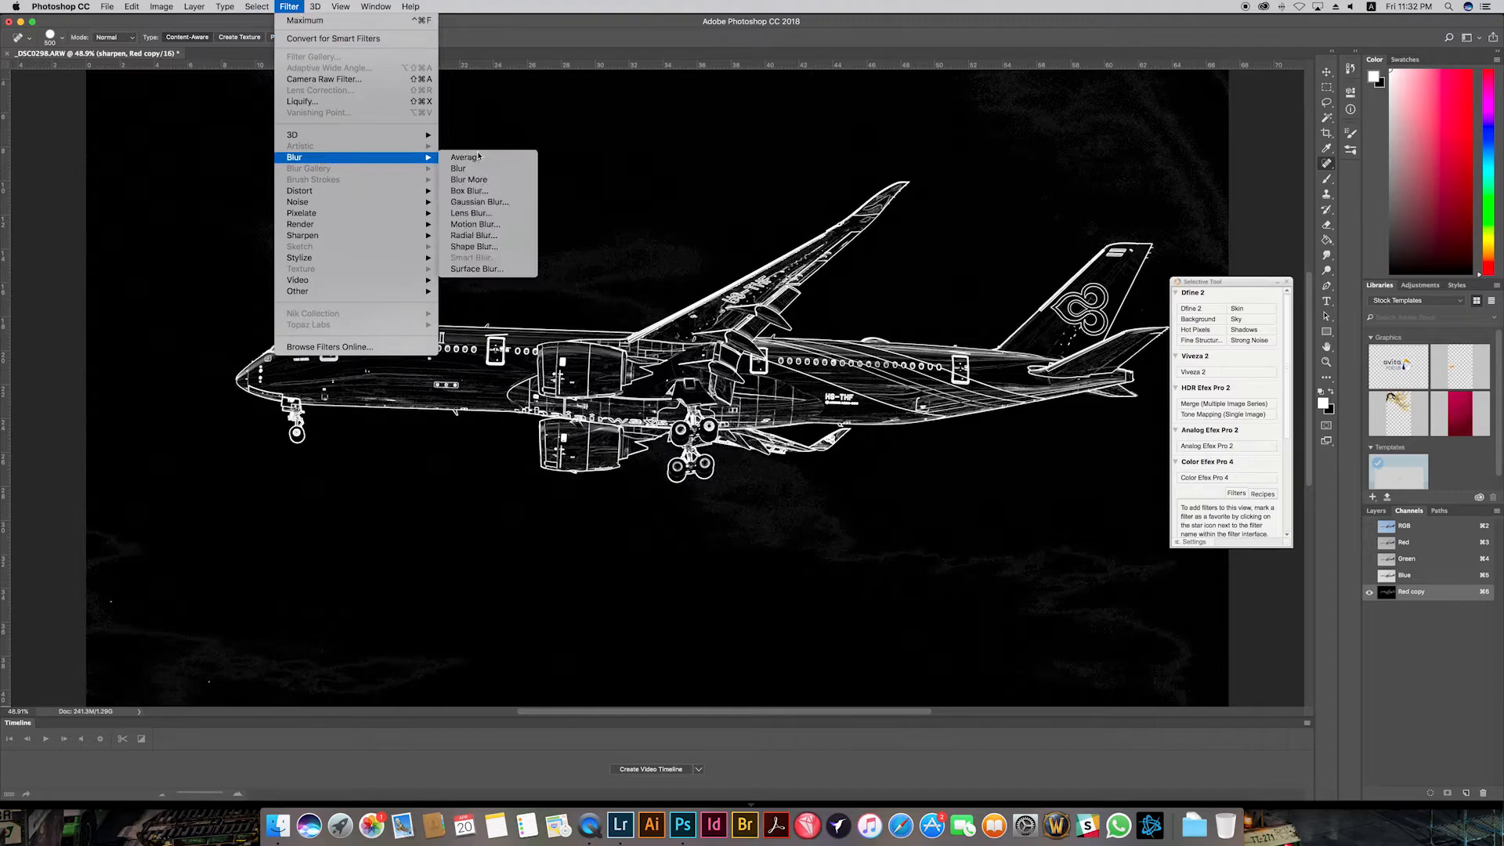
pyautogui.click(511, 204)
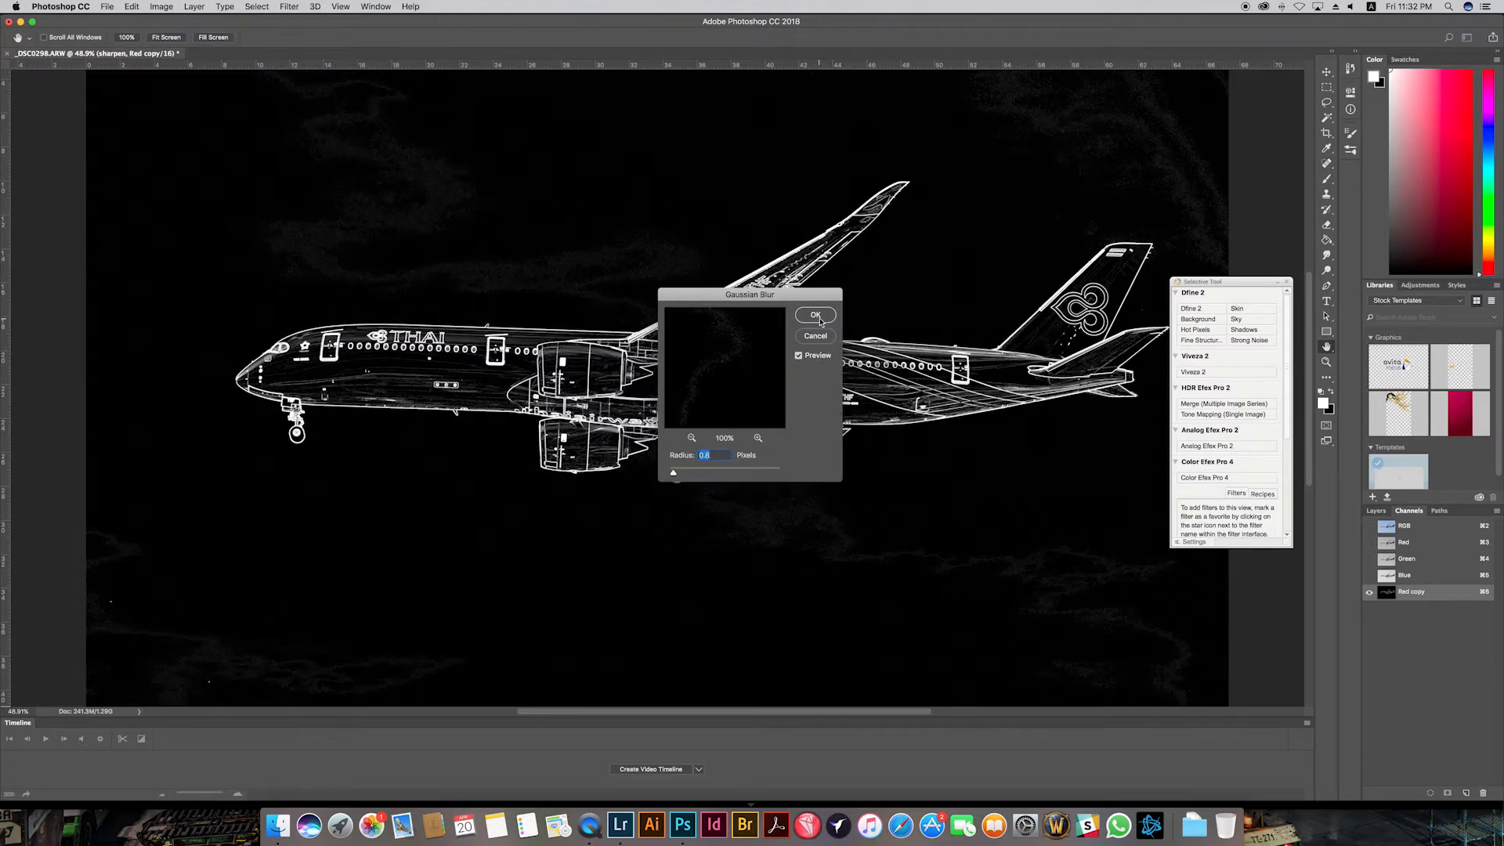
pyautogui.click(816, 315)
pyautogui.press('j')
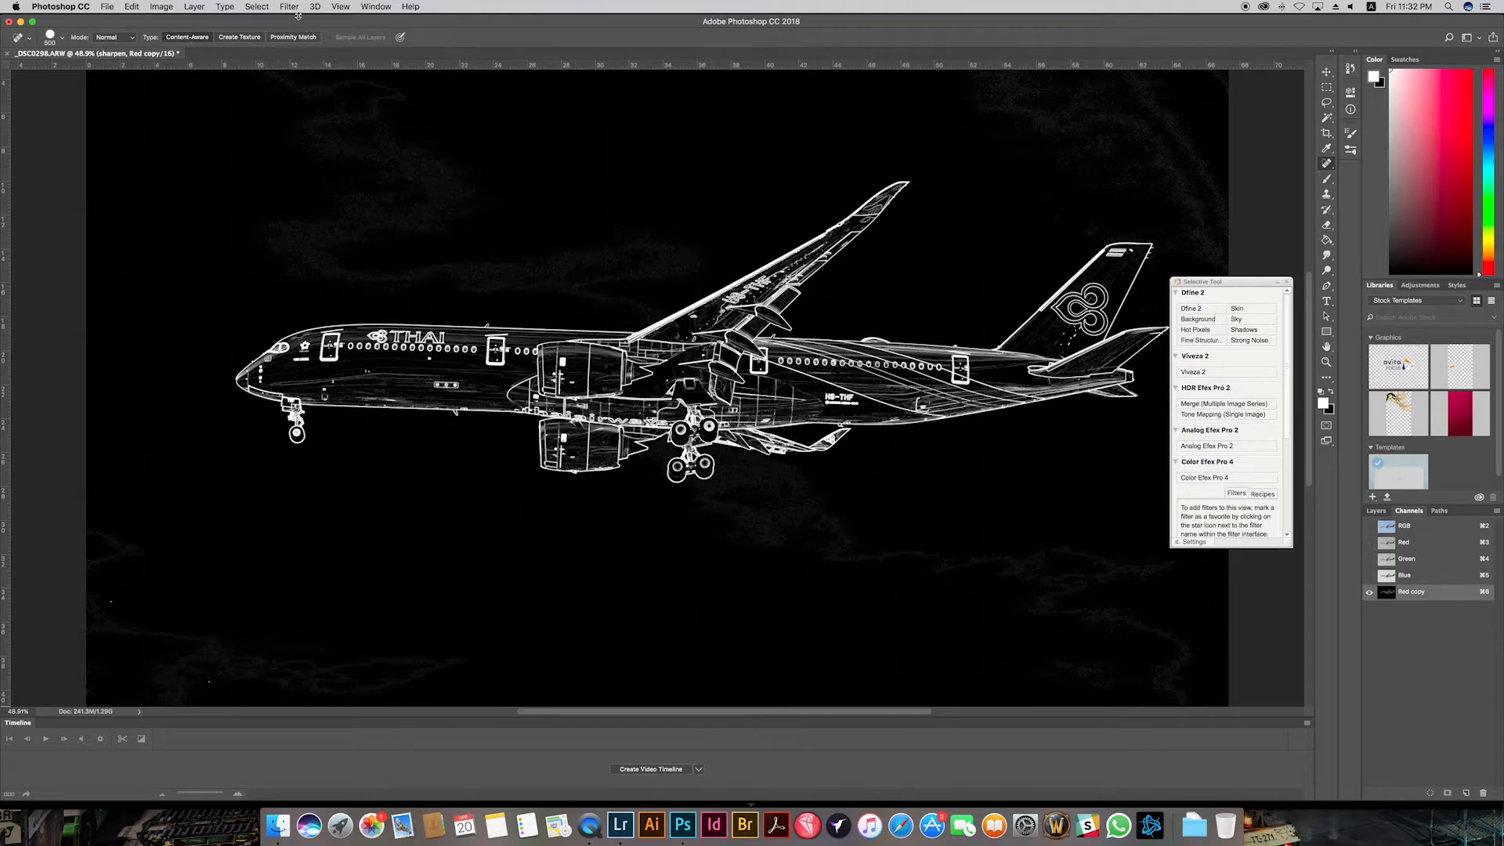
# Step: Apply the Median noise filter to the Red copy channel with a radius of 1 pixel
pyautogui.click(300, 10)
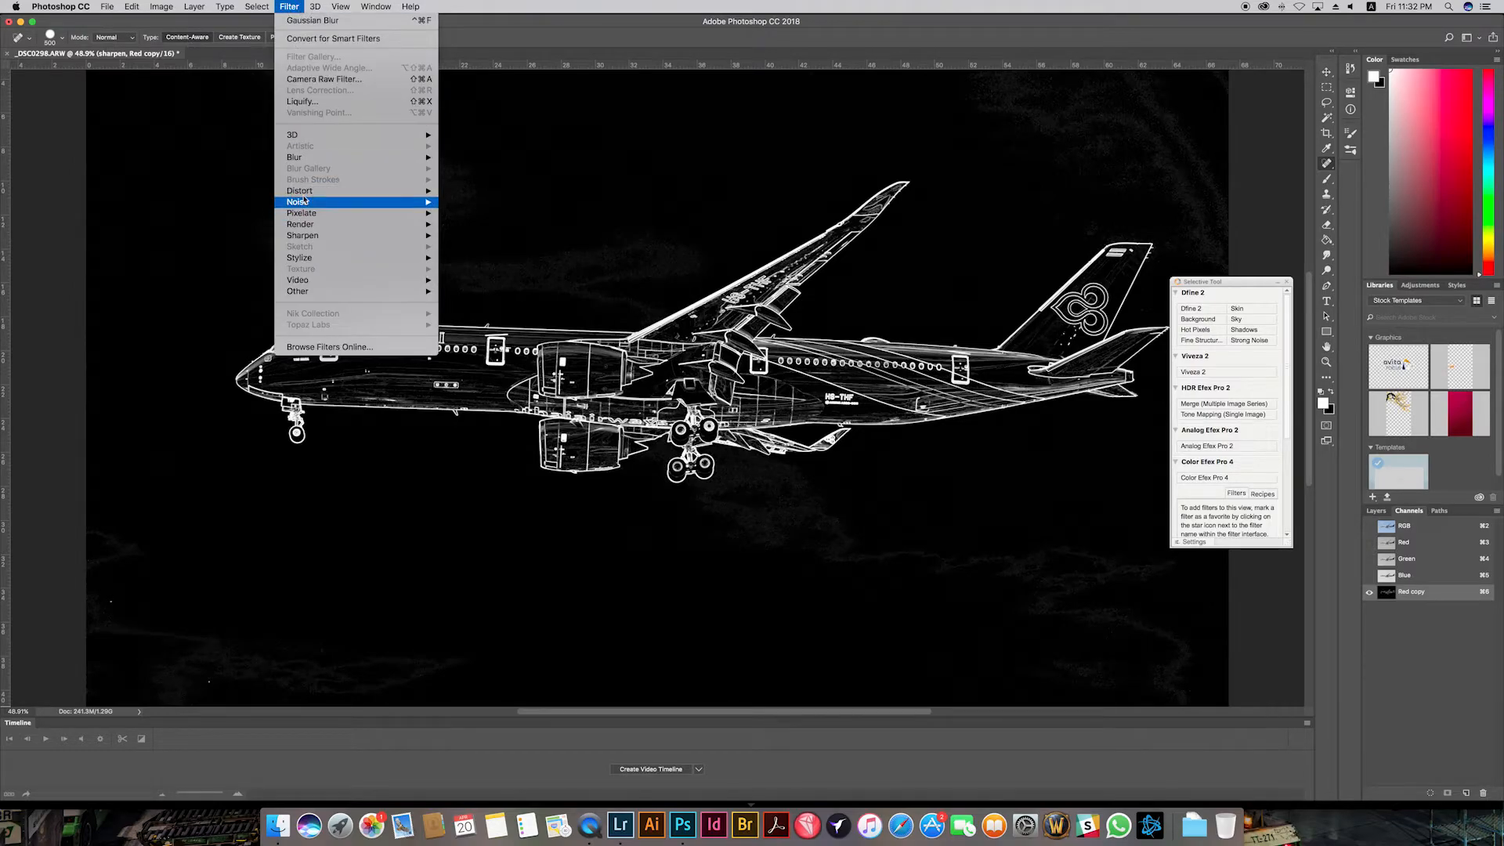
pyautogui.moveTo(392, 202)
pyautogui.click(489, 235)
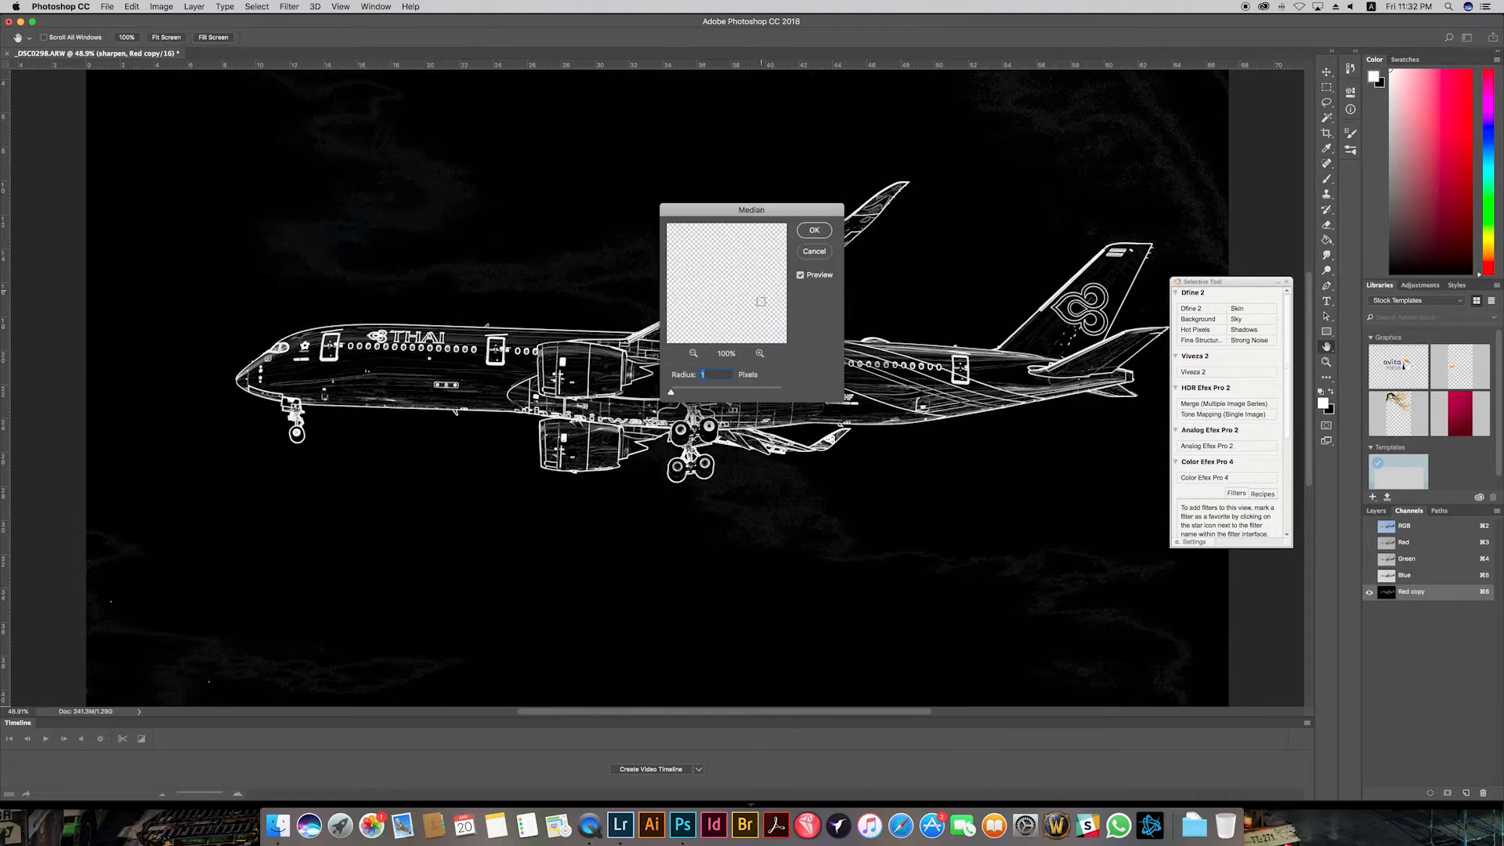
pyautogui.click(814, 230)
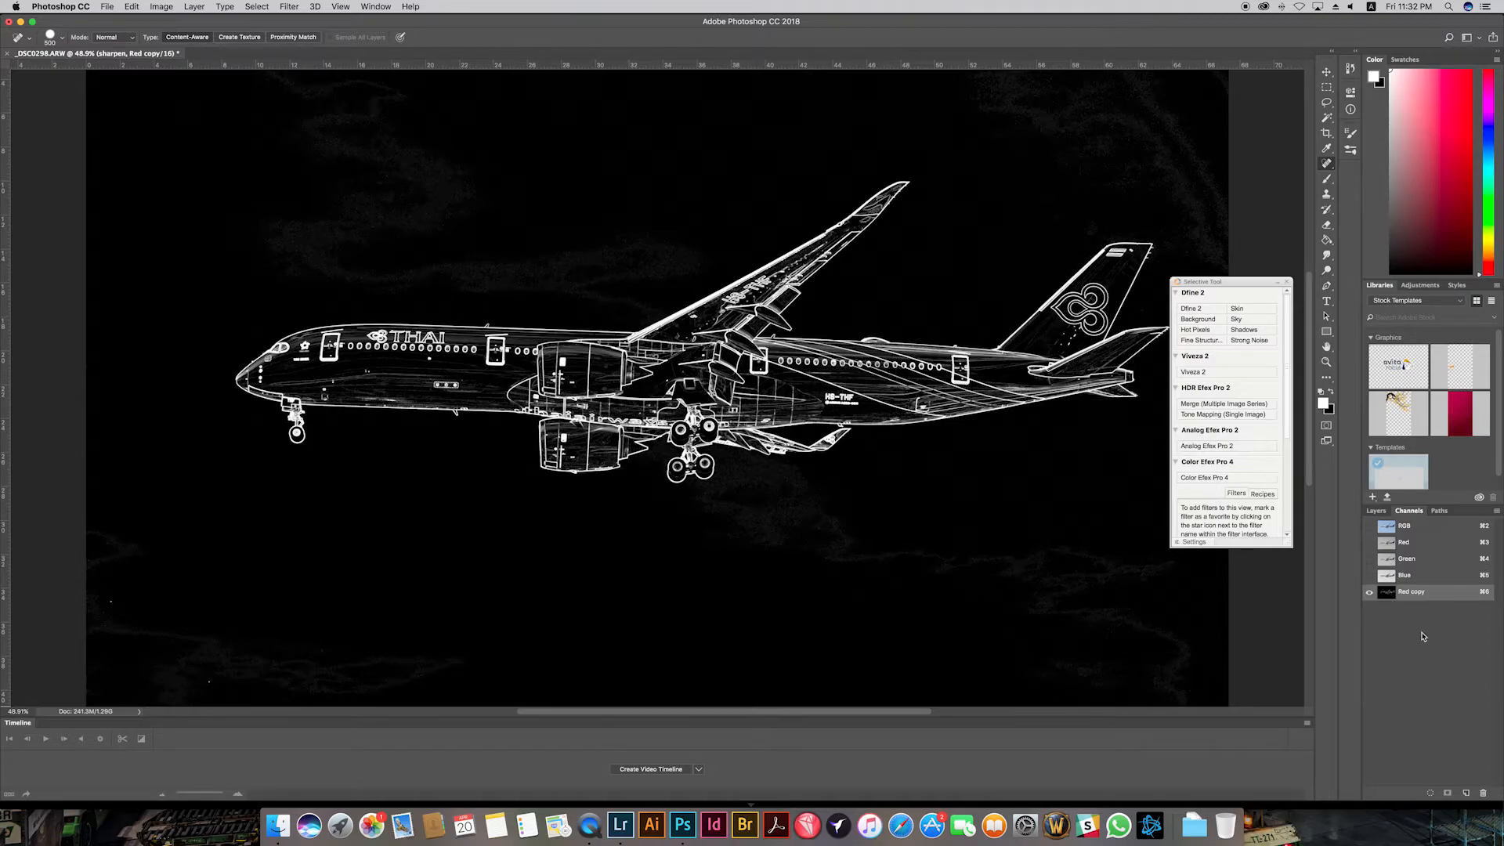
# Step: Load the Red copy channel as a selection, make the RGB composite active and go back to the layers
pyautogui.click(1431, 794)
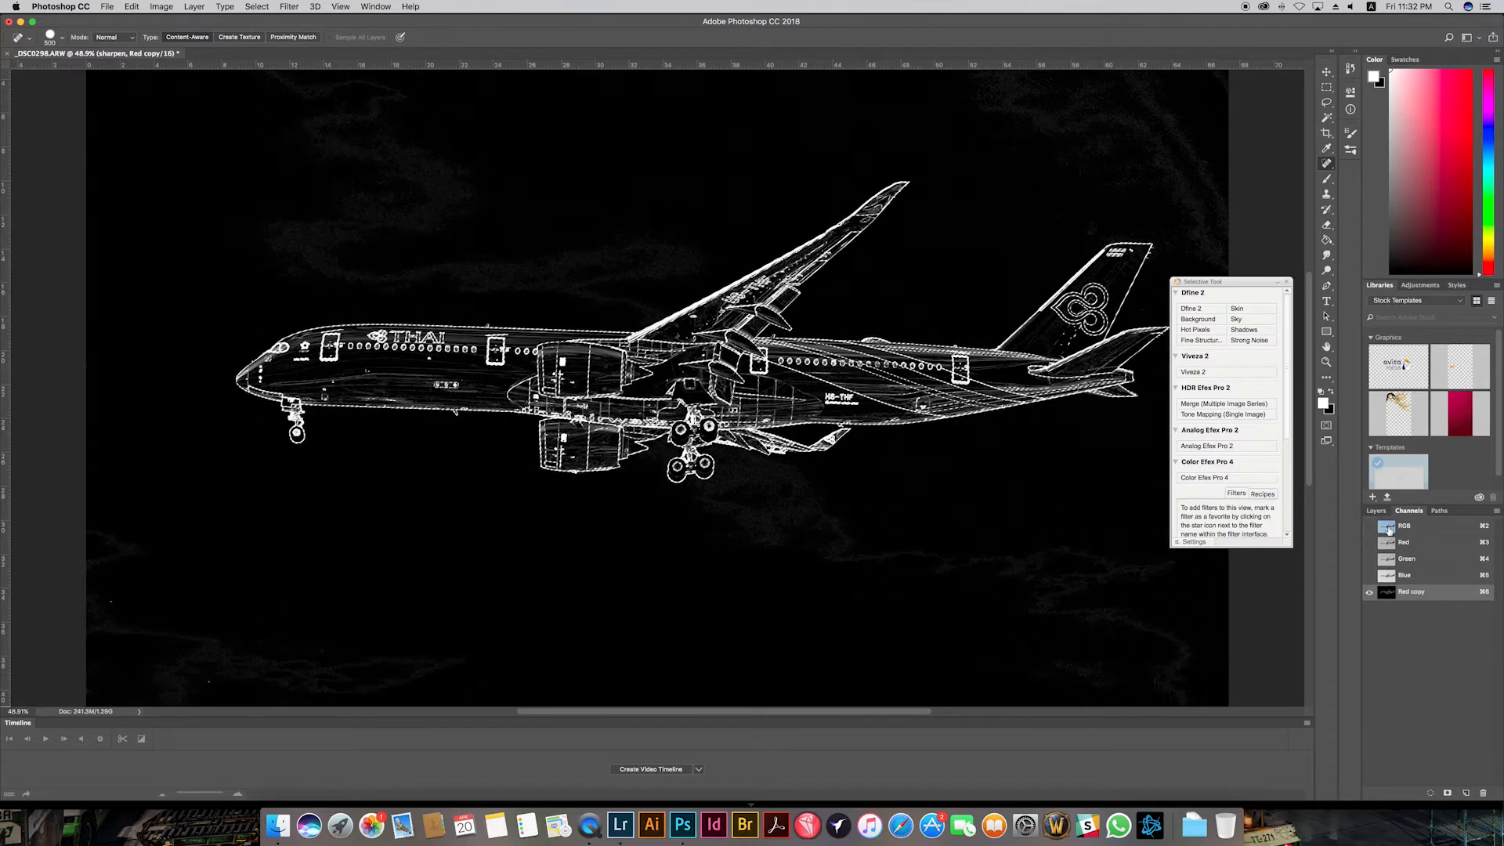
pyautogui.click(1388, 529)
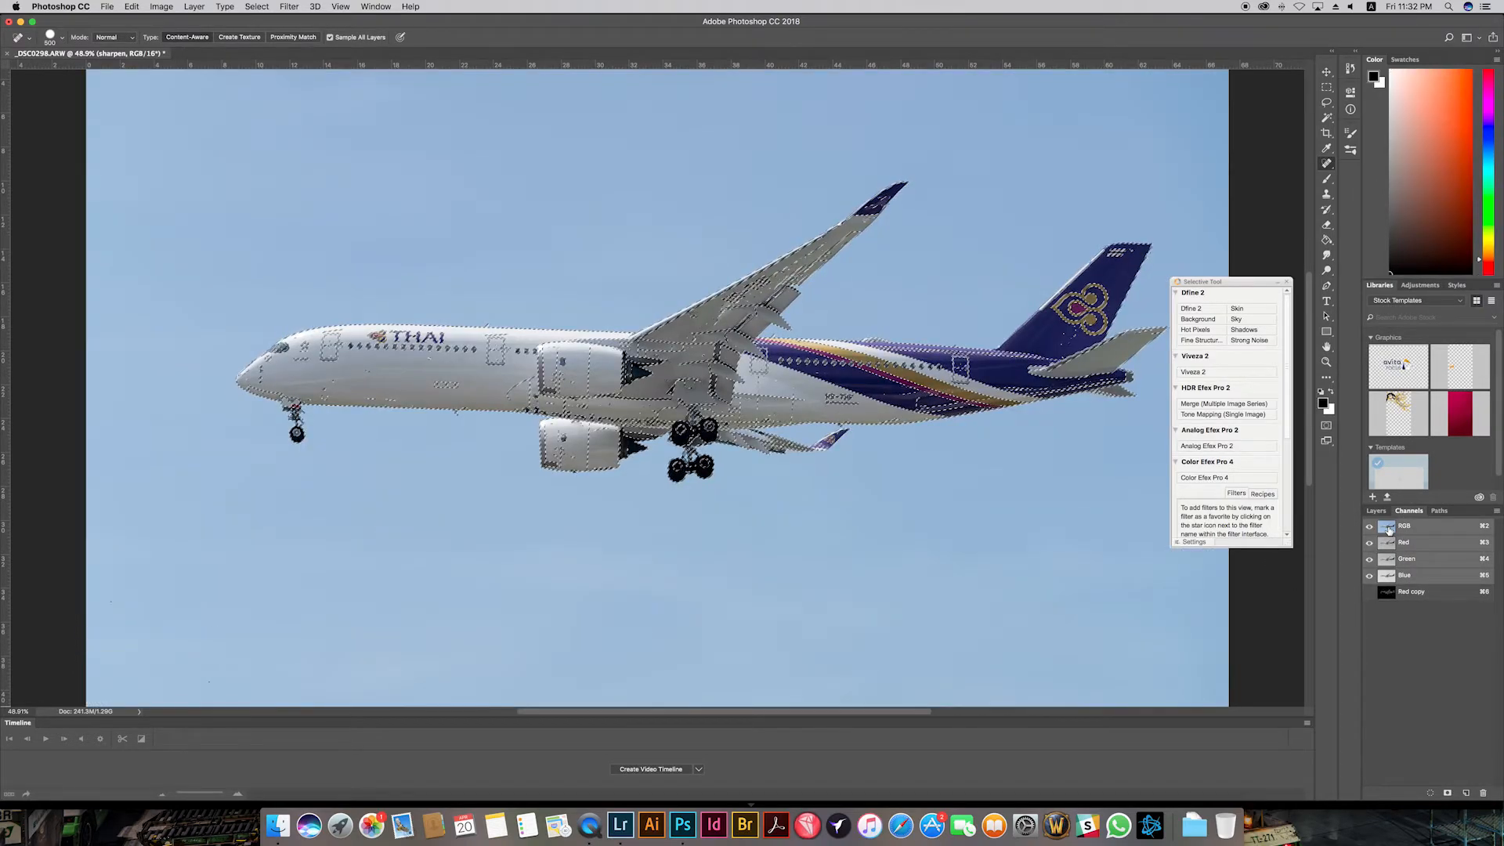
pyautogui.click(1376, 511)
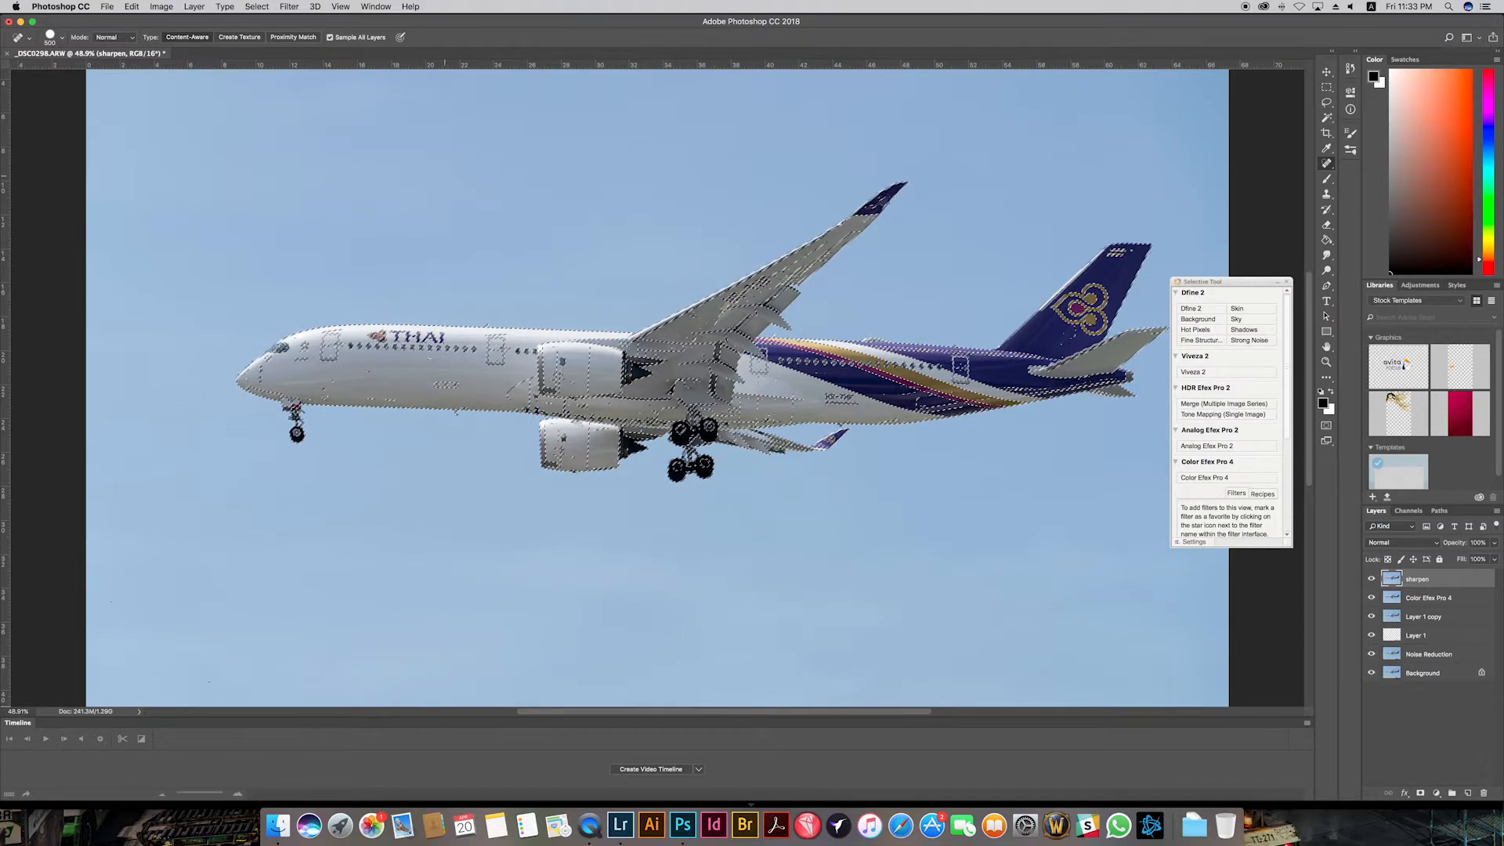
# Step: Sharpen the selected edges on the sharpen layer with Unsharp Mask at amount 125%, radius 1.0 pixels and threshold 1
pyautogui.click(289, 7)
pyautogui.moveTo(333, 233)
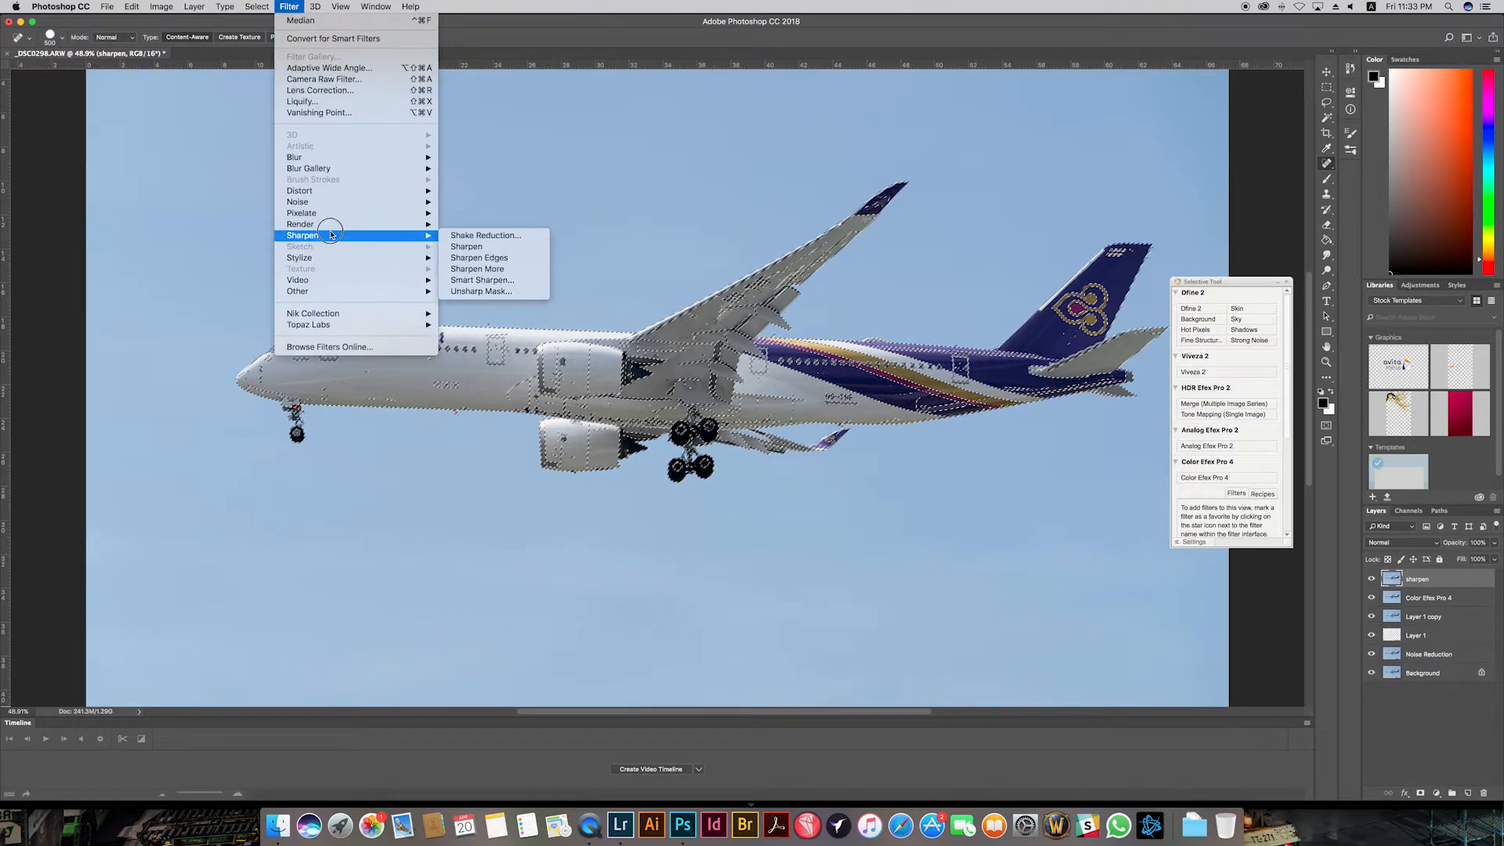
pyautogui.click(482, 292)
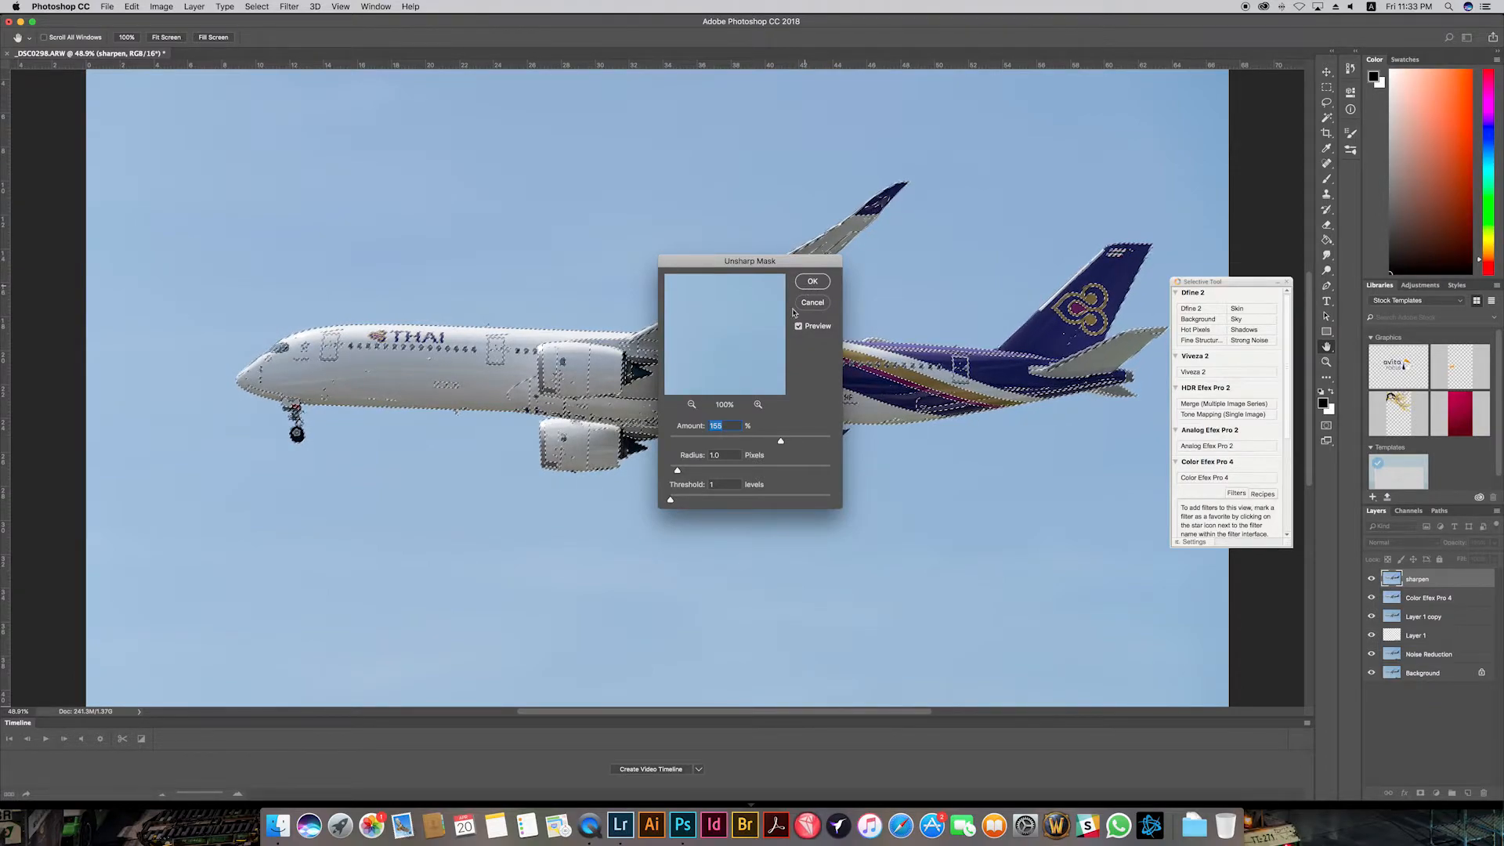
pyautogui.write('1')
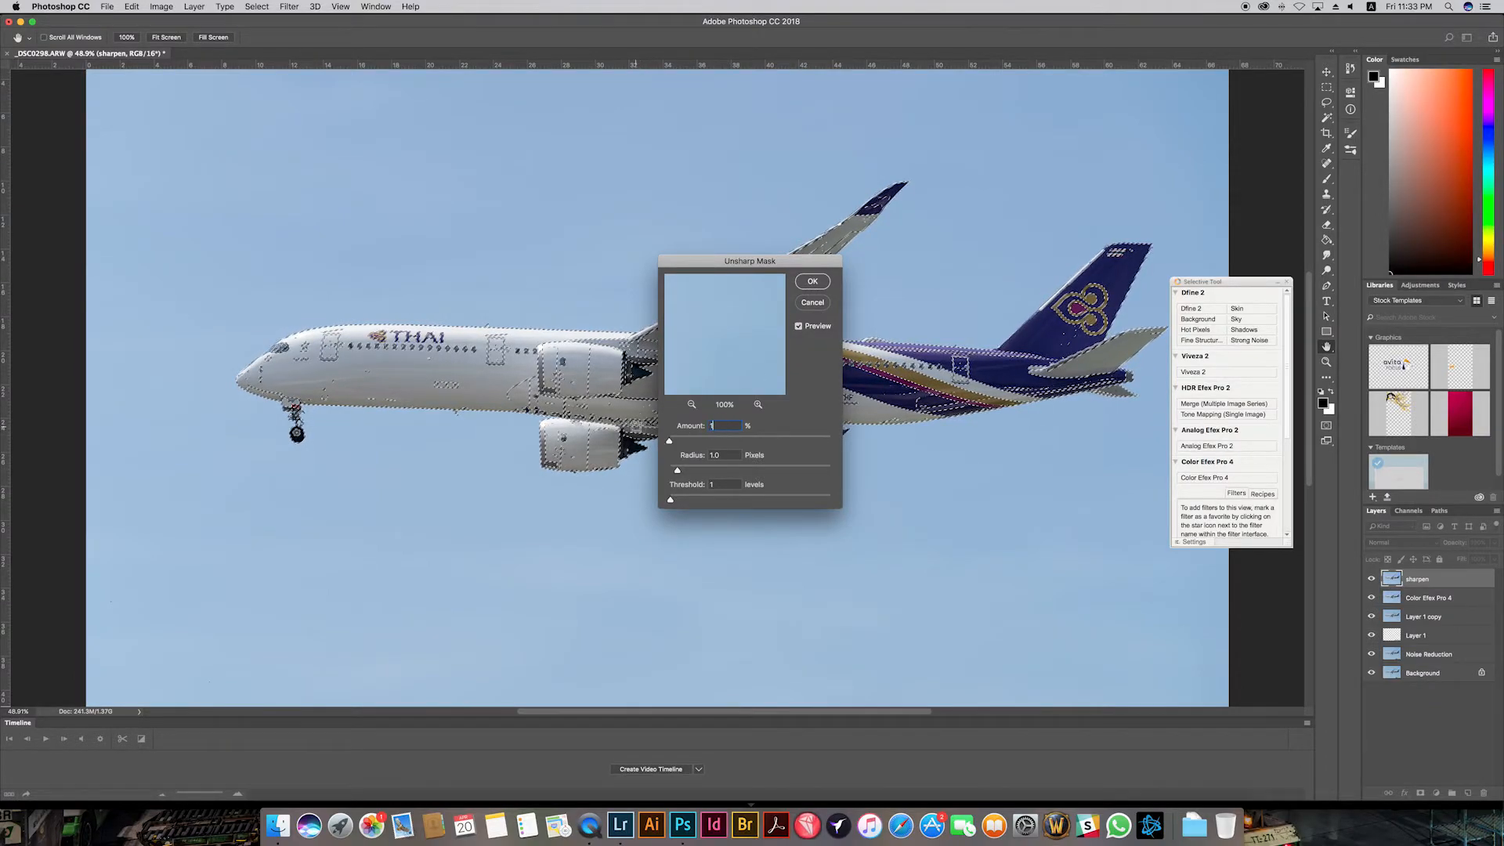
pyautogui.write('25')
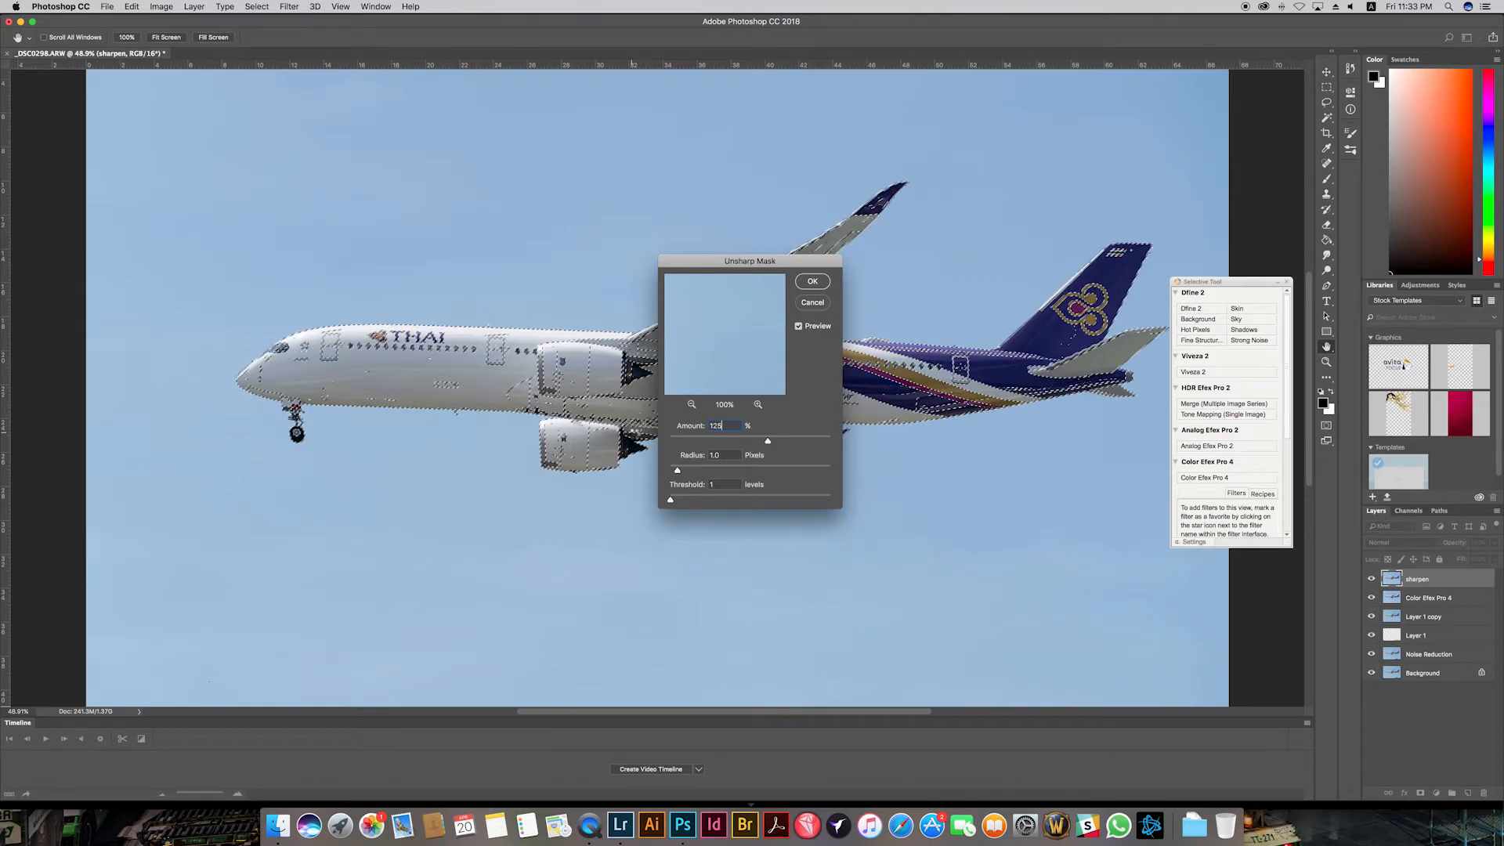
pyautogui.press('Return')
pyautogui.press('j')
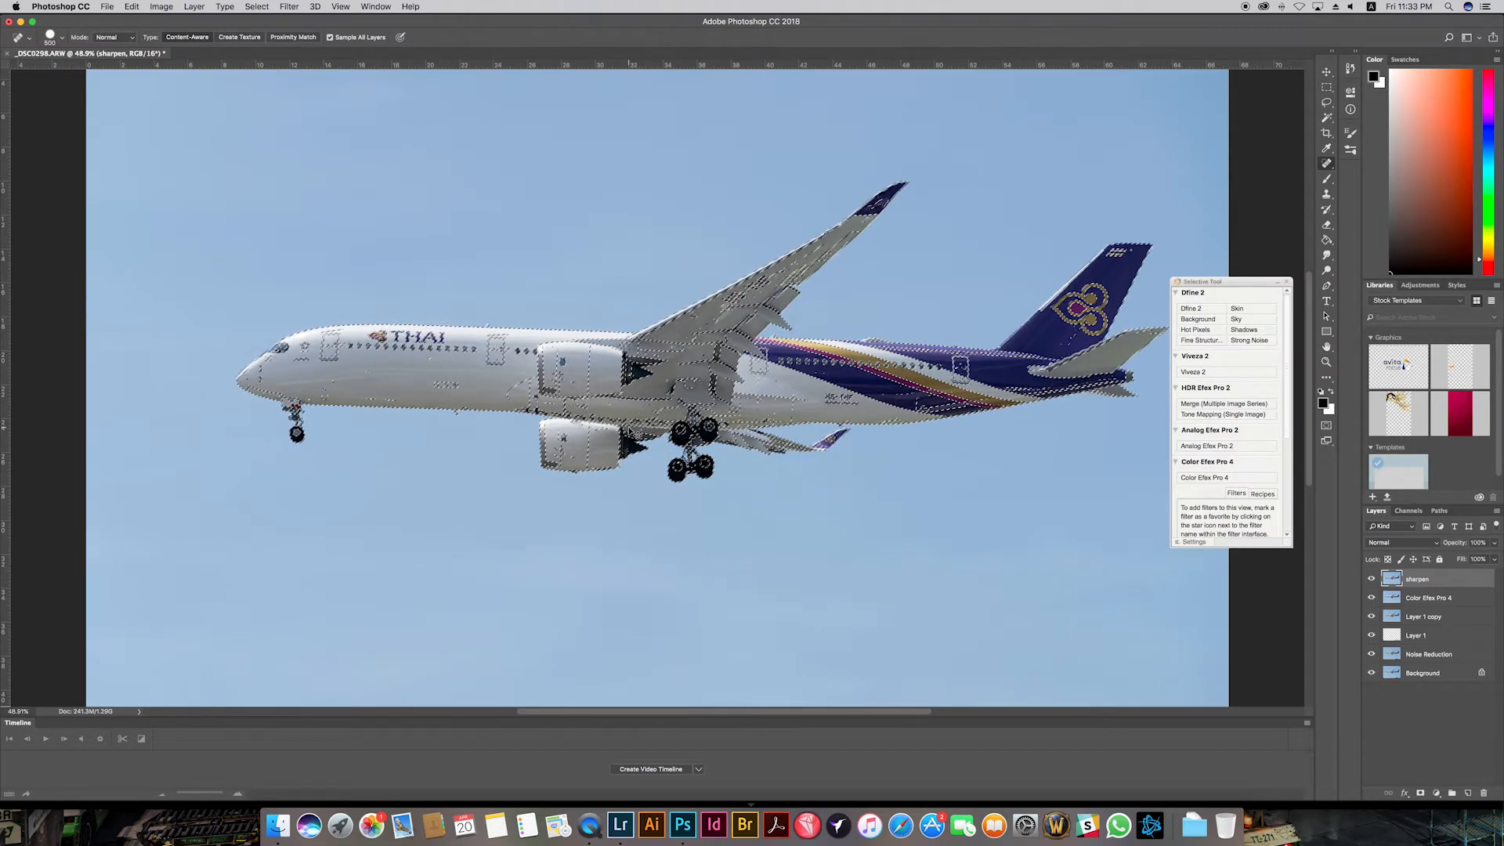
# Step: Deselect the edges and compare the forward fuselage with the sharpen layer hidden and shown
pyautogui.hotkey('ctrl', 'd')
pyautogui.press('z')
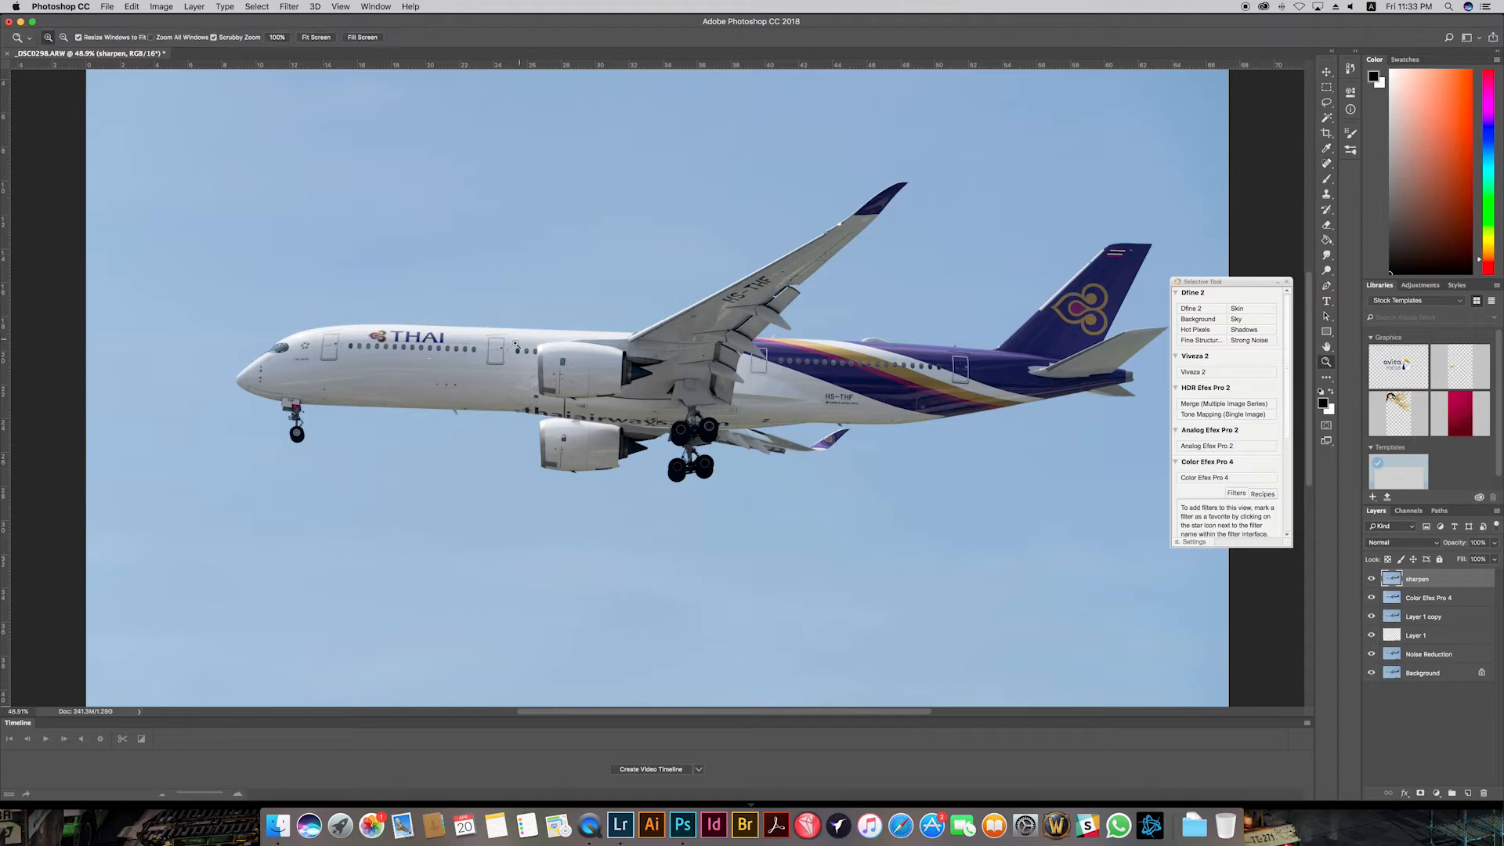
pyautogui.moveTo(515, 345)
pyautogui.mouseDown()
pyautogui.moveTo(510, 313)
pyautogui.moveTo(505, 330)
pyautogui.mouseUp()
pyautogui.press('j')
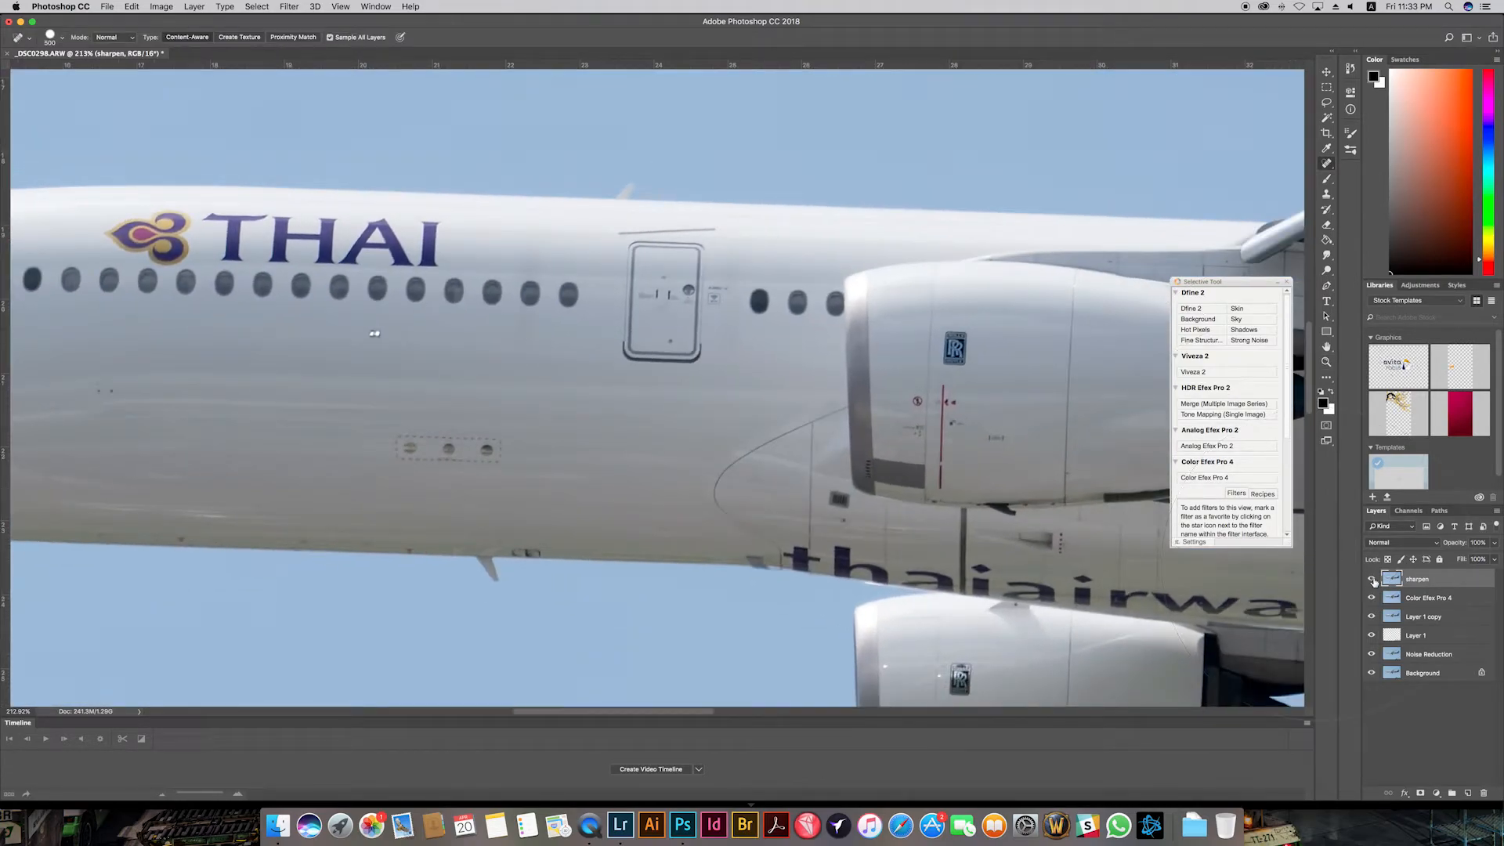
pyautogui.click(1371, 580)
pyautogui.click(1371, 579)
# Step: Add a layer mask to the sharpen layer and fill it with black to hide the sharpening
pyautogui.press('[')
pyautogui.press('[')
pyautogui.press('[')
pyautogui.press('[')
pyautogui.press('[')
pyautogui.press('[')
pyautogui.press('[')
pyautogui.press('[')
pyautogui.click(1420, 793)
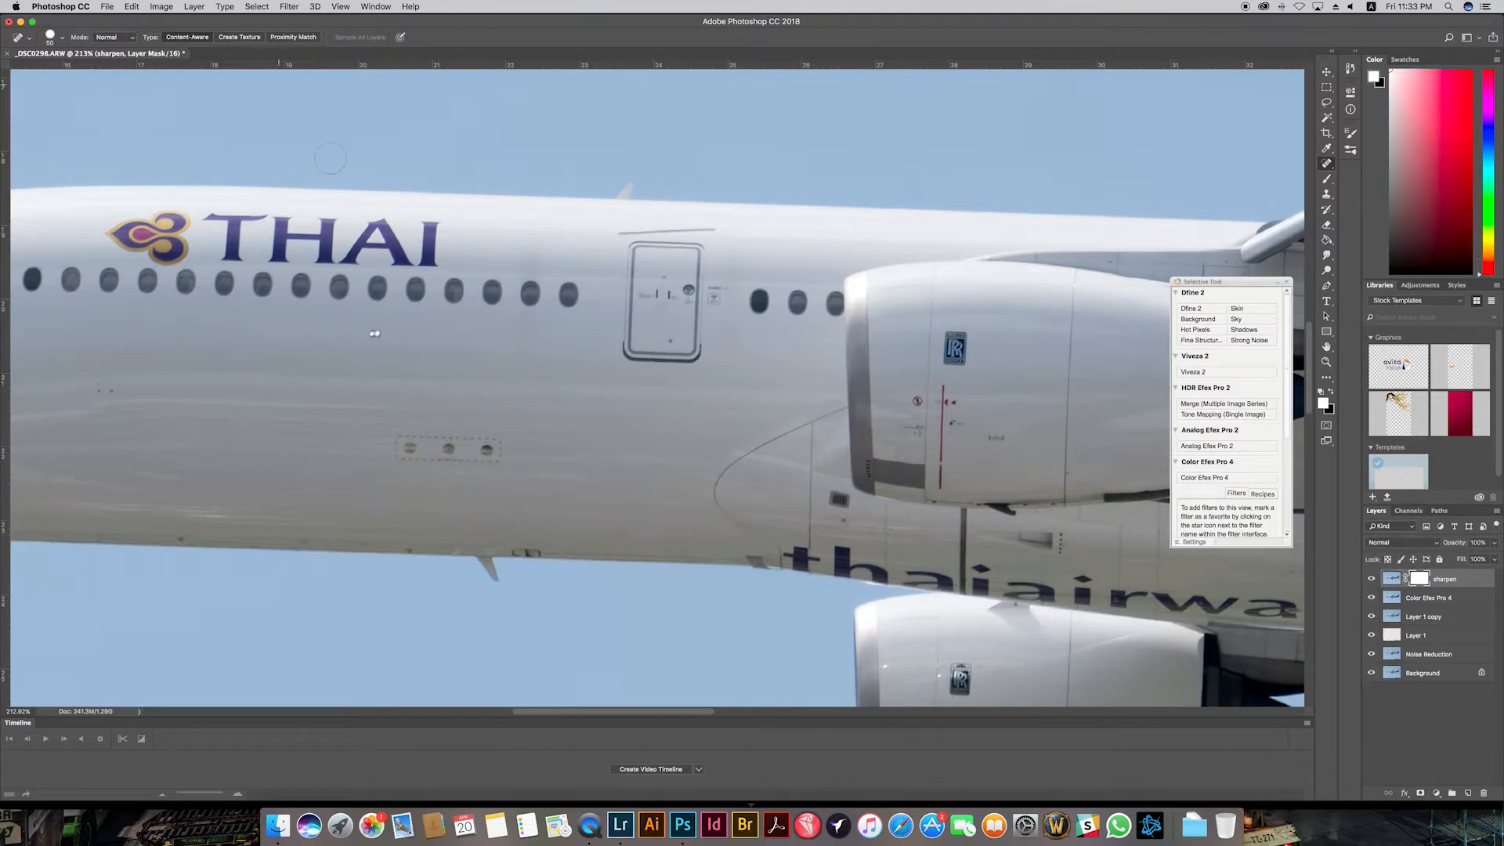
pyautogui.press('g')
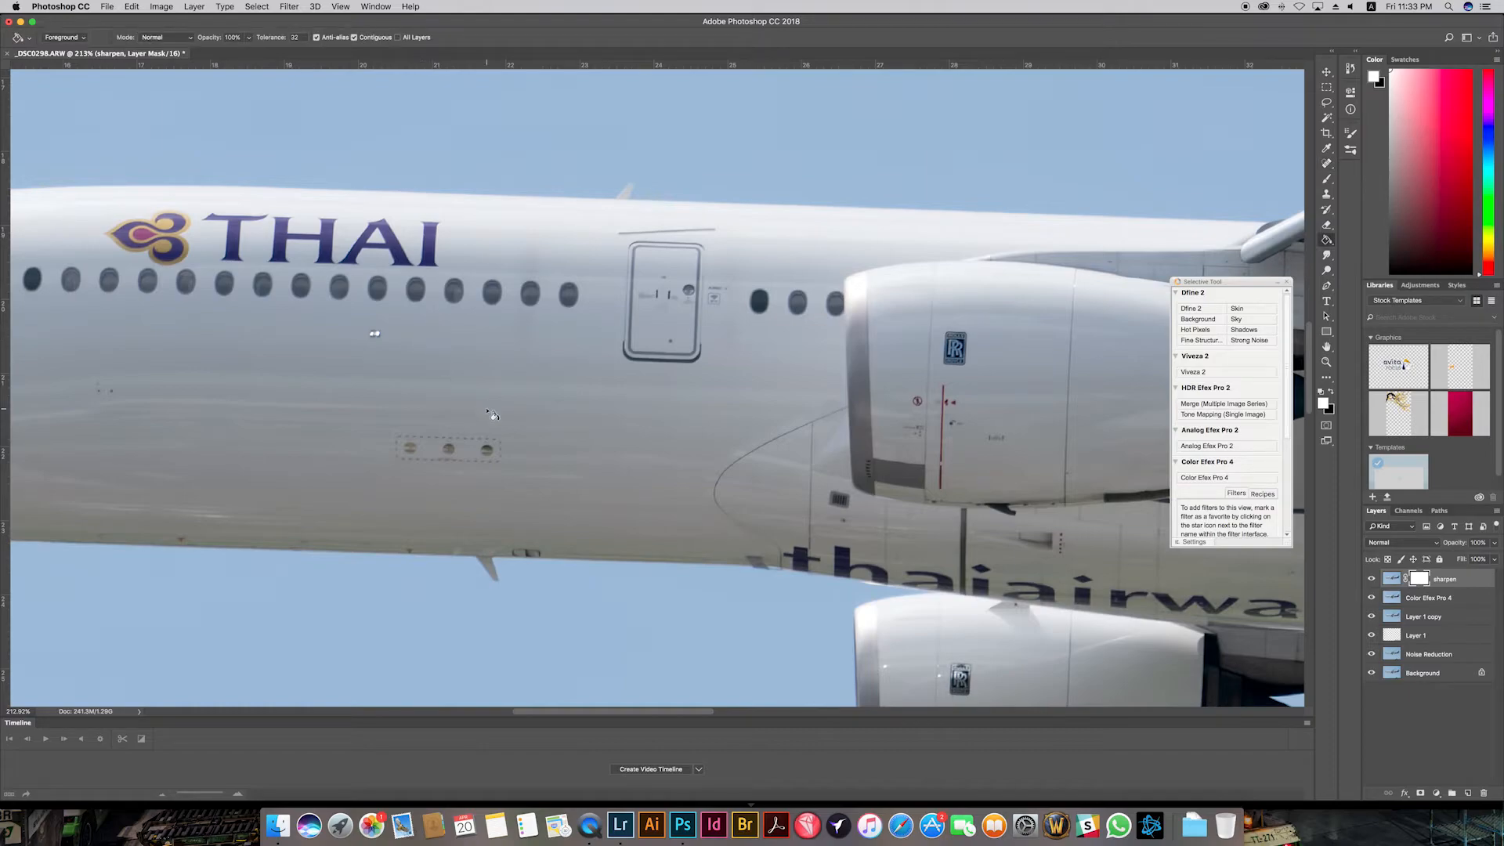
pyautogui.press('x')
pyautogui.click(627, 398)
# Step: Set up the Brush tool with Normal mode, 100% opacity and 100% flow
pyautogui.press('b')
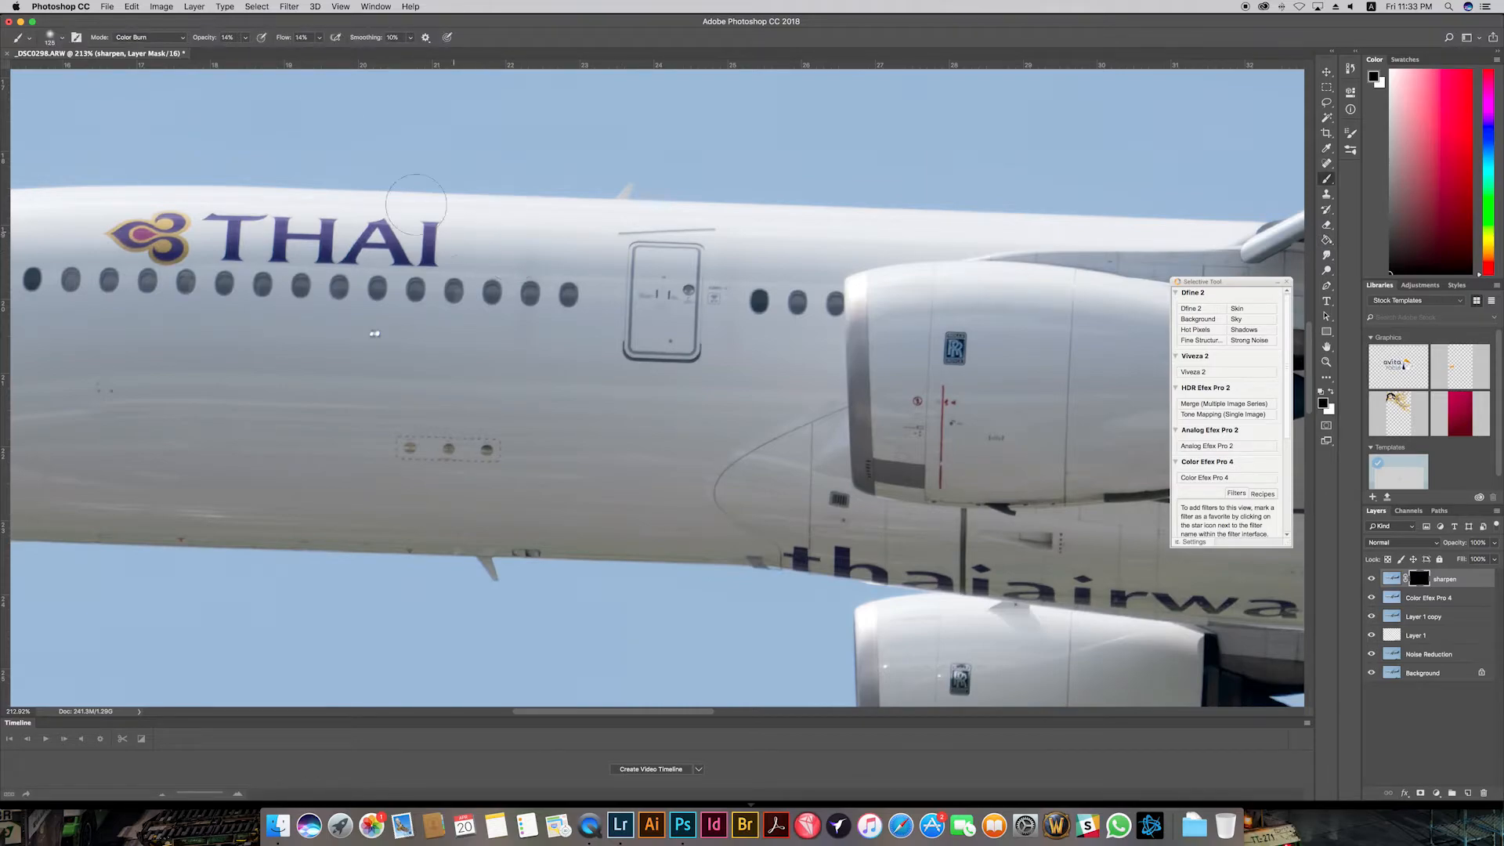
pyautogui.click(174, 38)
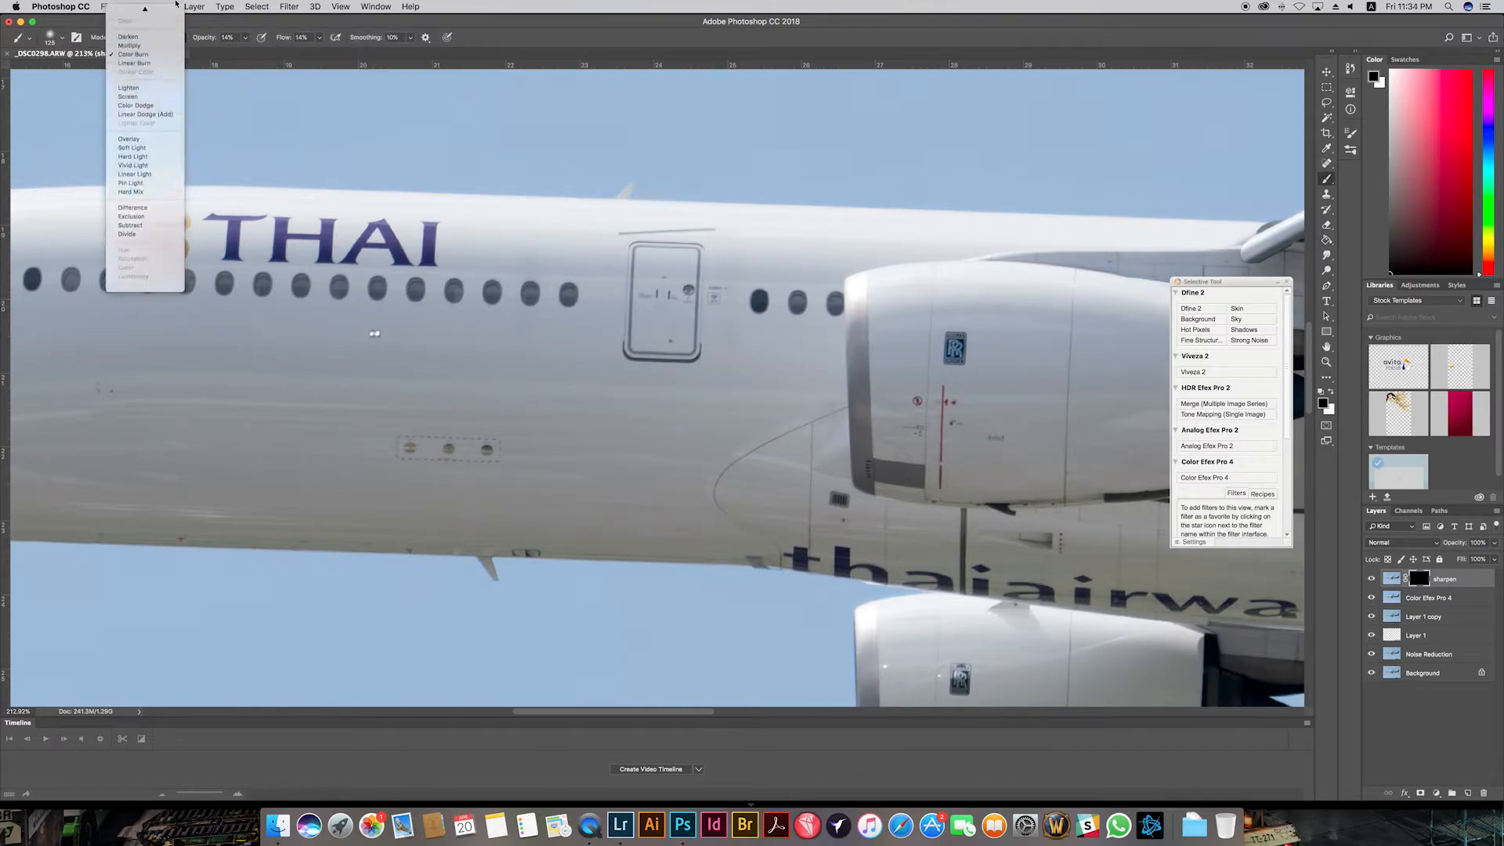
pyautogui.click(129, 18)
pyautogui.click(246, 39)
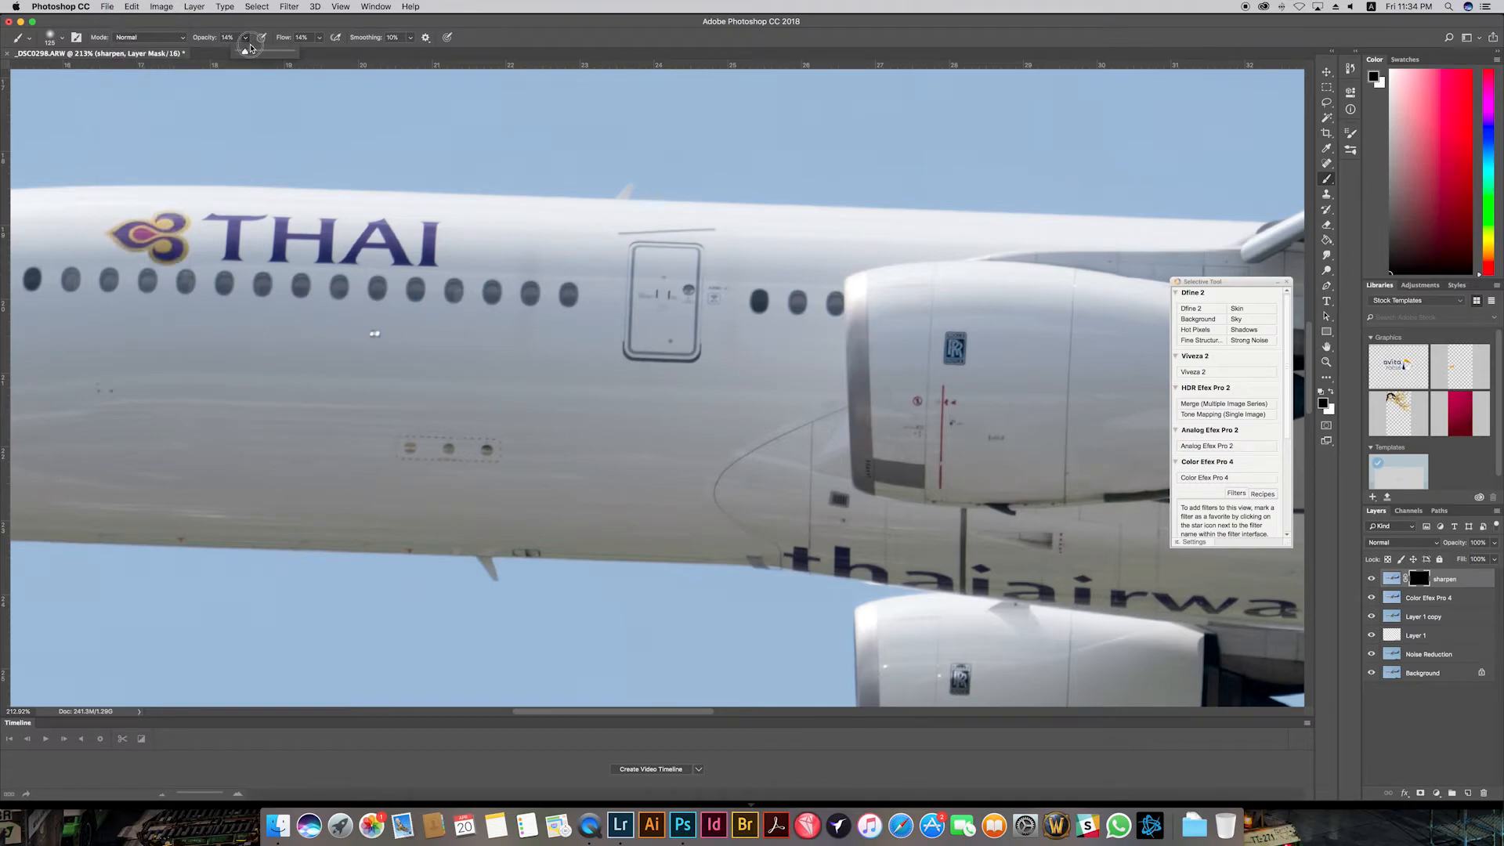
pyautogui.moveTo(245, 50); pyautogui.dragTo(387, 64)
pyautogui.click(319, 38)
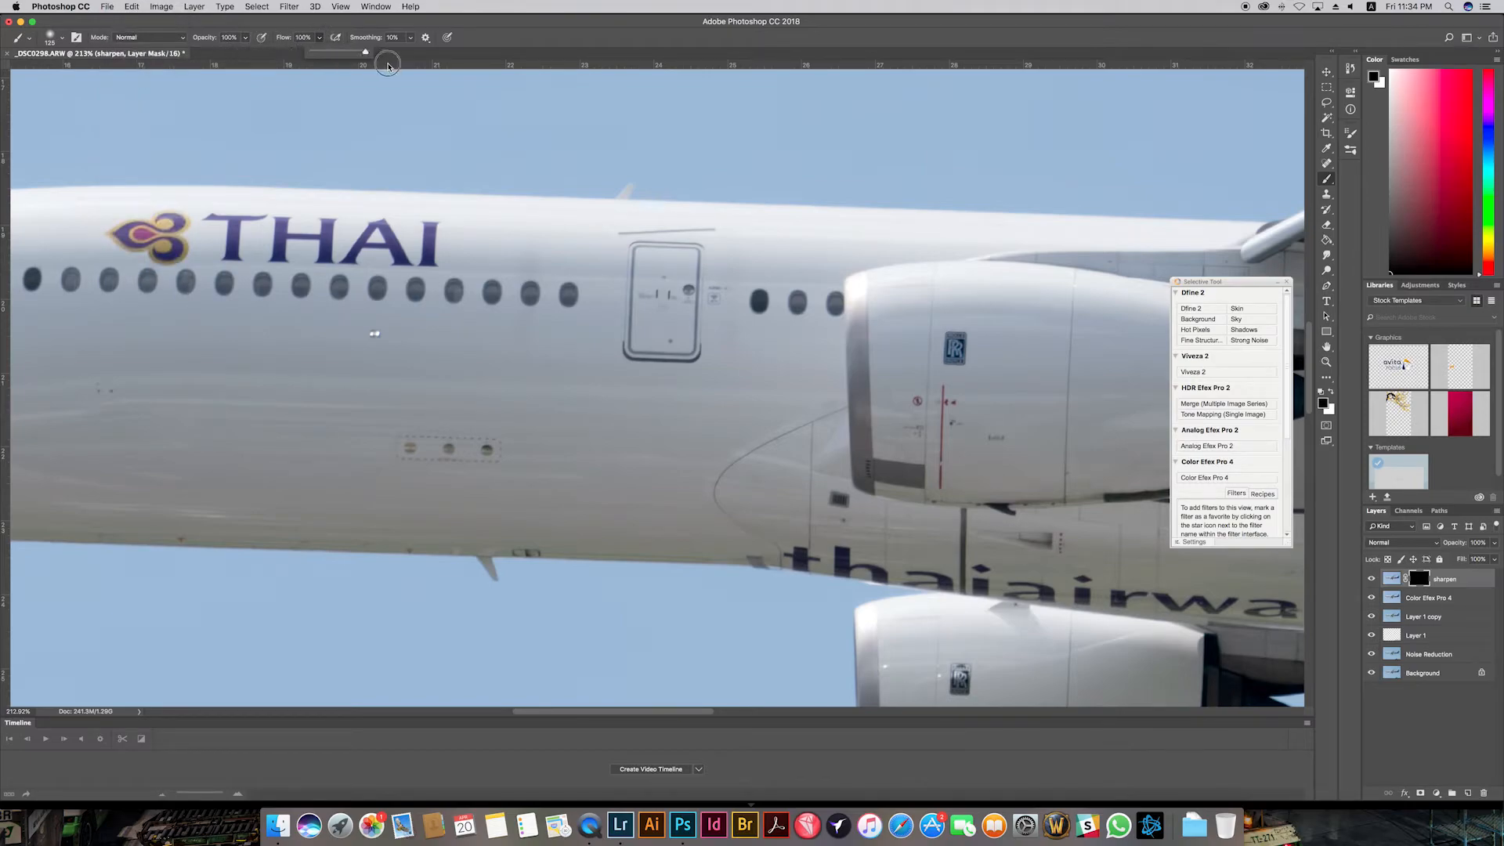
# Step: Paint white on the sharpen layer's mask over the front fuselage lettering, windows and doors and the engine details
pyautogui.press('x')
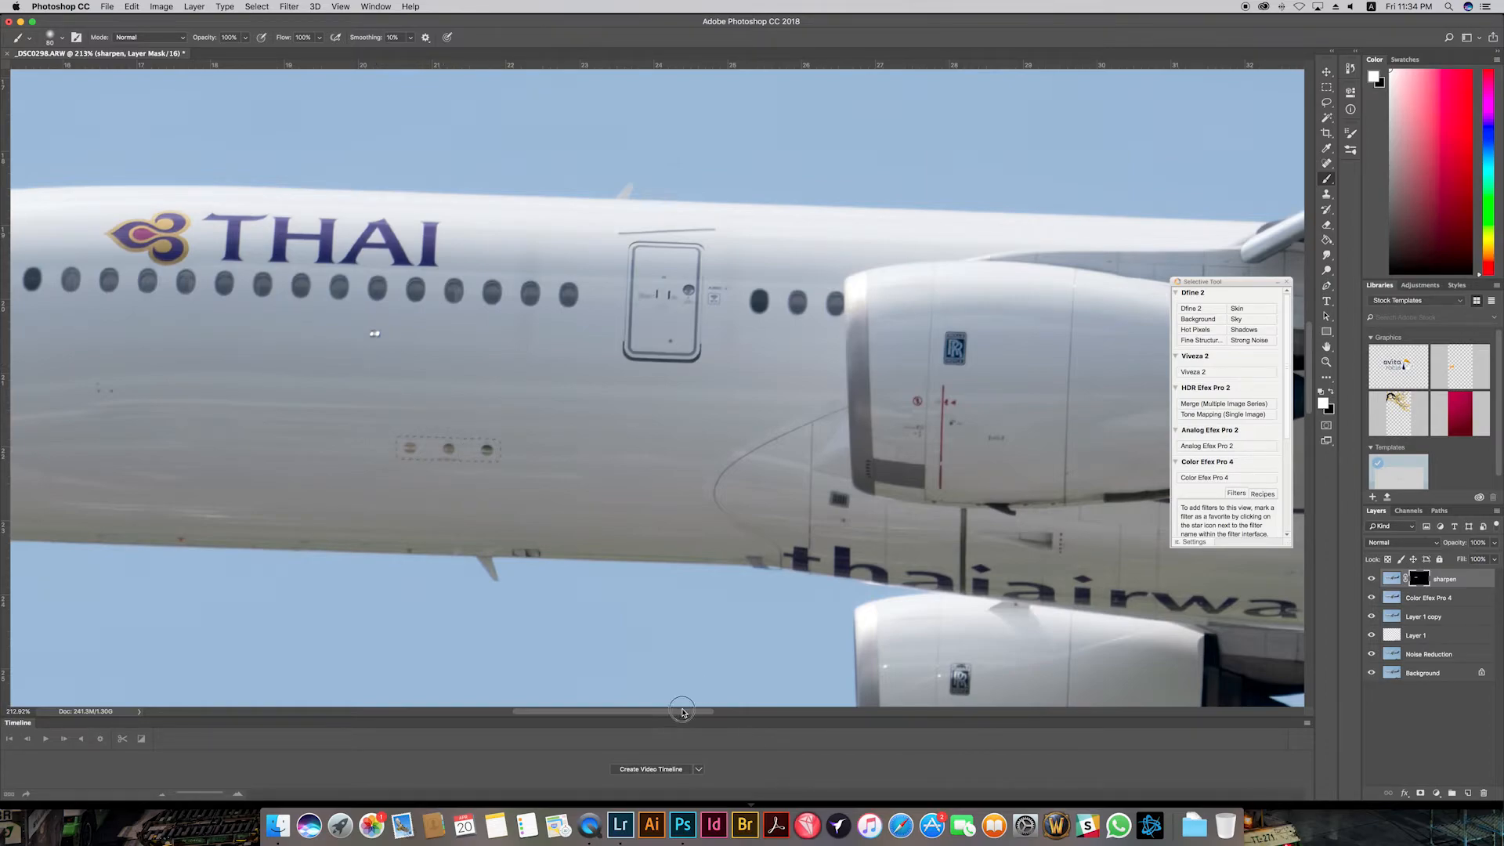
pyautogui.moveTo(674, 711); pyautogui.dragTo(600, 711)
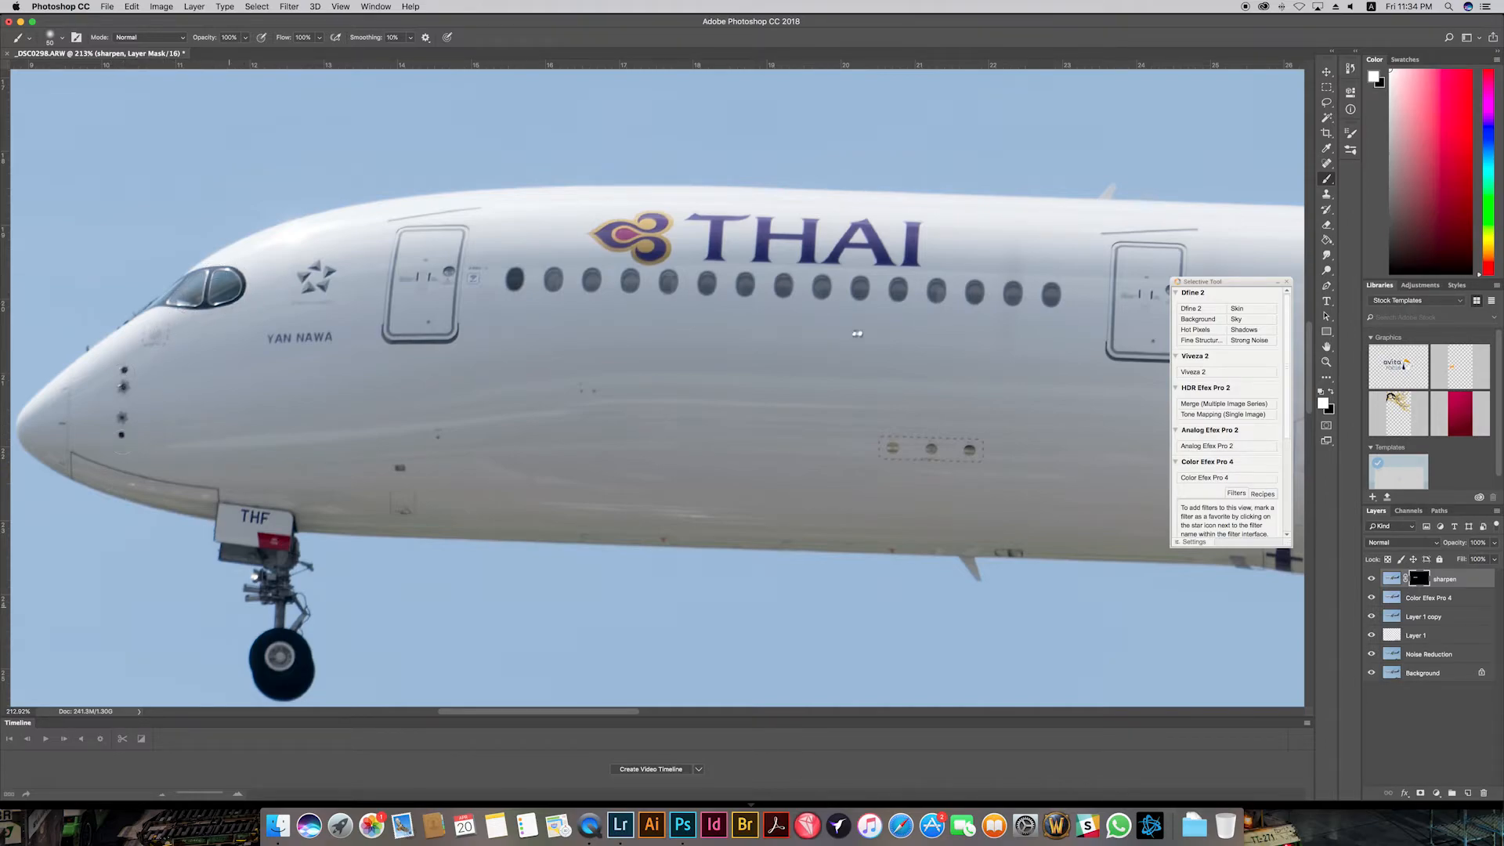
pyautogui.moveTo(470, 712); pyautogui.dragTo(623, 713)
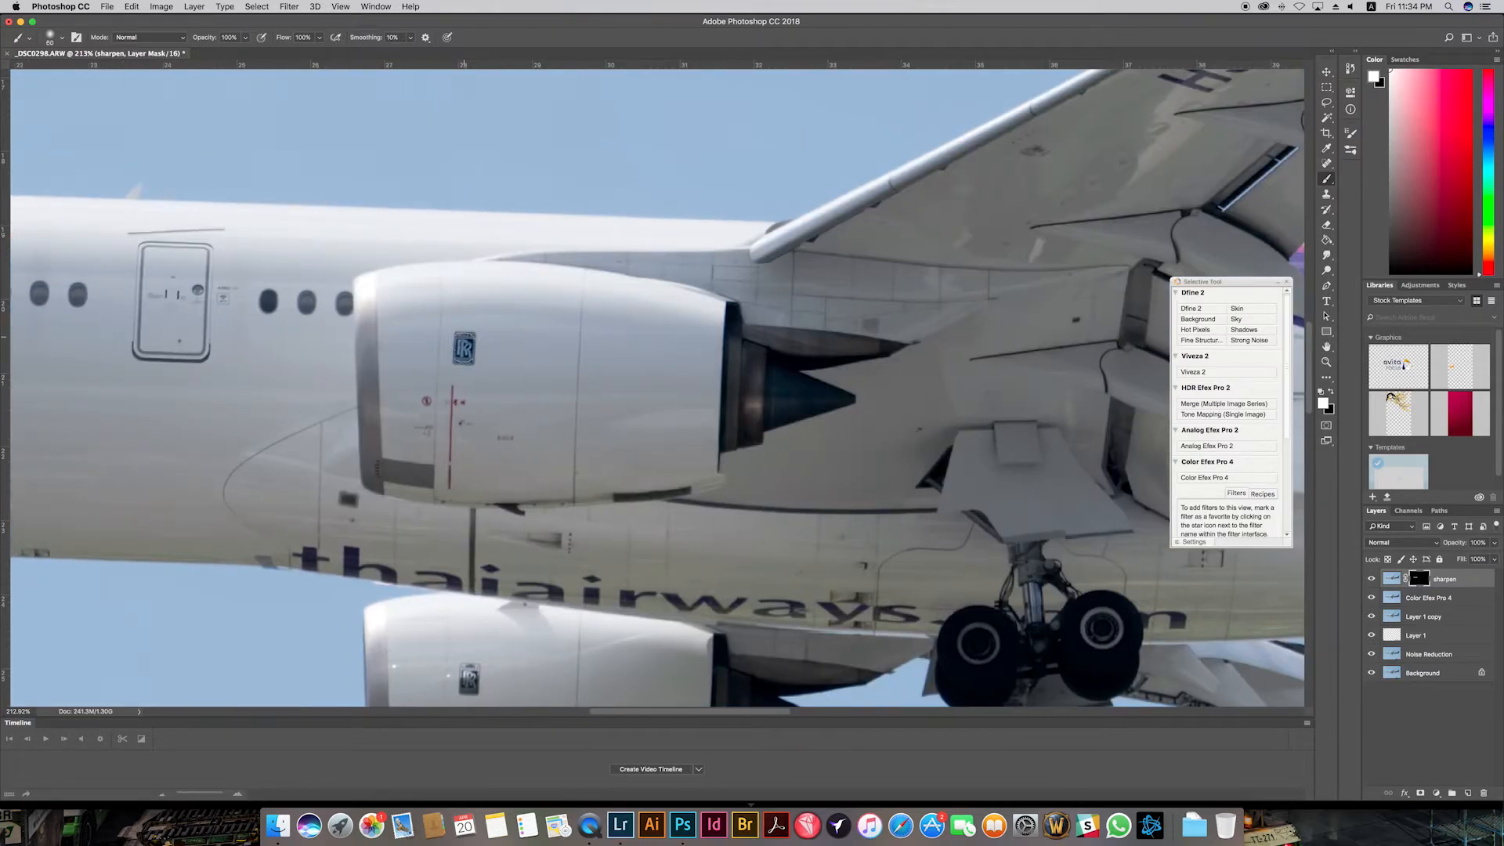
pyautogui.scroll(-3, 463, 348)
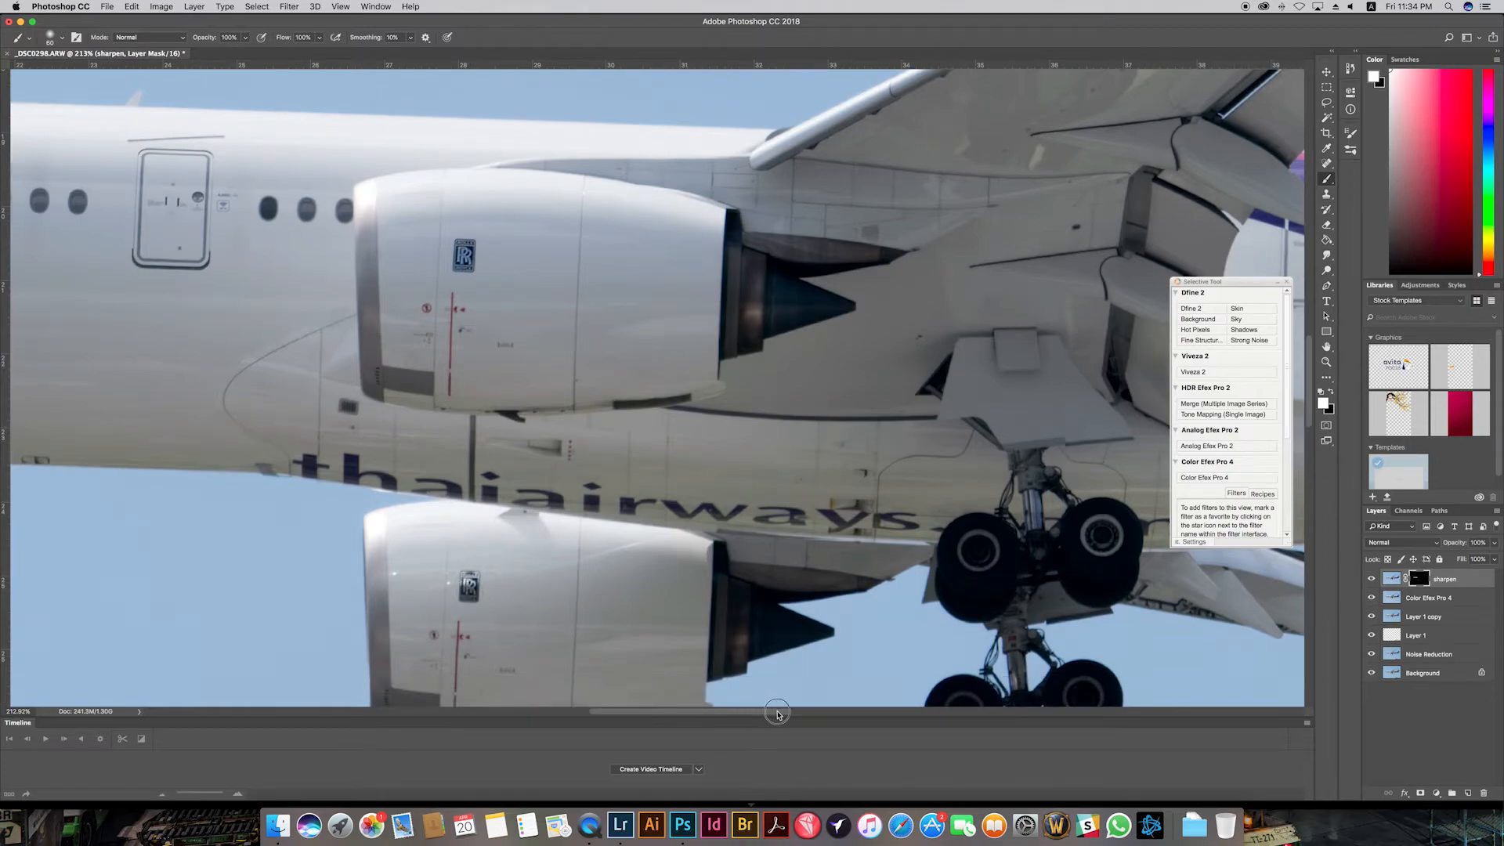
# Step: Paint white on the sharpen mask over the rear fuselage windows, door and registration lettering
pyautogui.moveTo(778, 712); pyautogui.dragTo(892, 712)
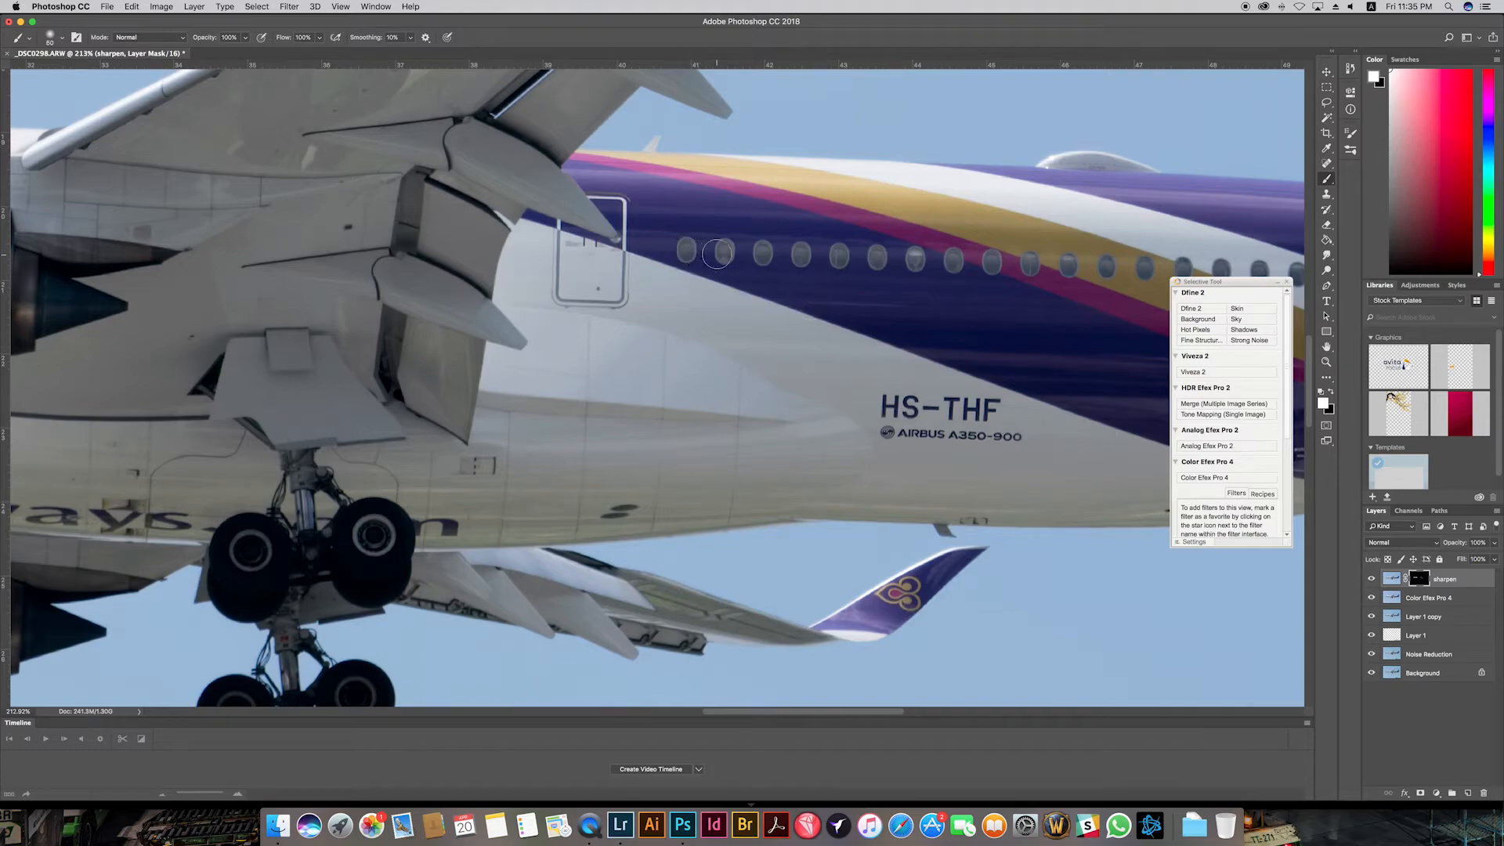
pyautogui.press(']')
pyautogui.press('[')
pyautogui.hscroll(3, 875, 704)
pyautogui.hscroll(10, 875, 703)
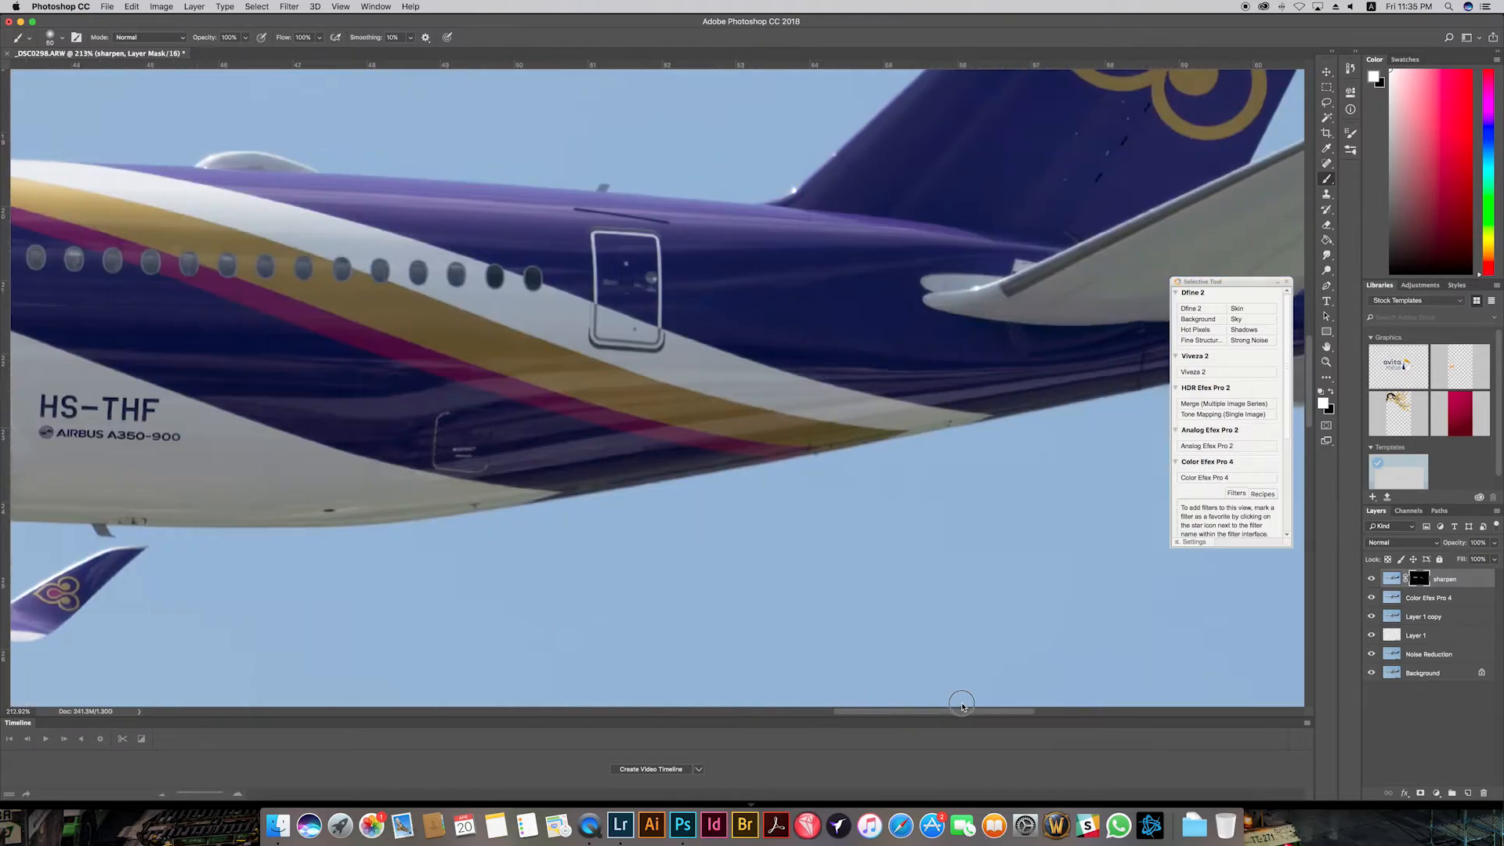
# Step: Paint the sharpen mask around the tail fin logo, using white to reveal sharpening and black to hide it
pyautogui.scroll(5, 978, 392)
pyautogui.scroll(2, 1003, 213)
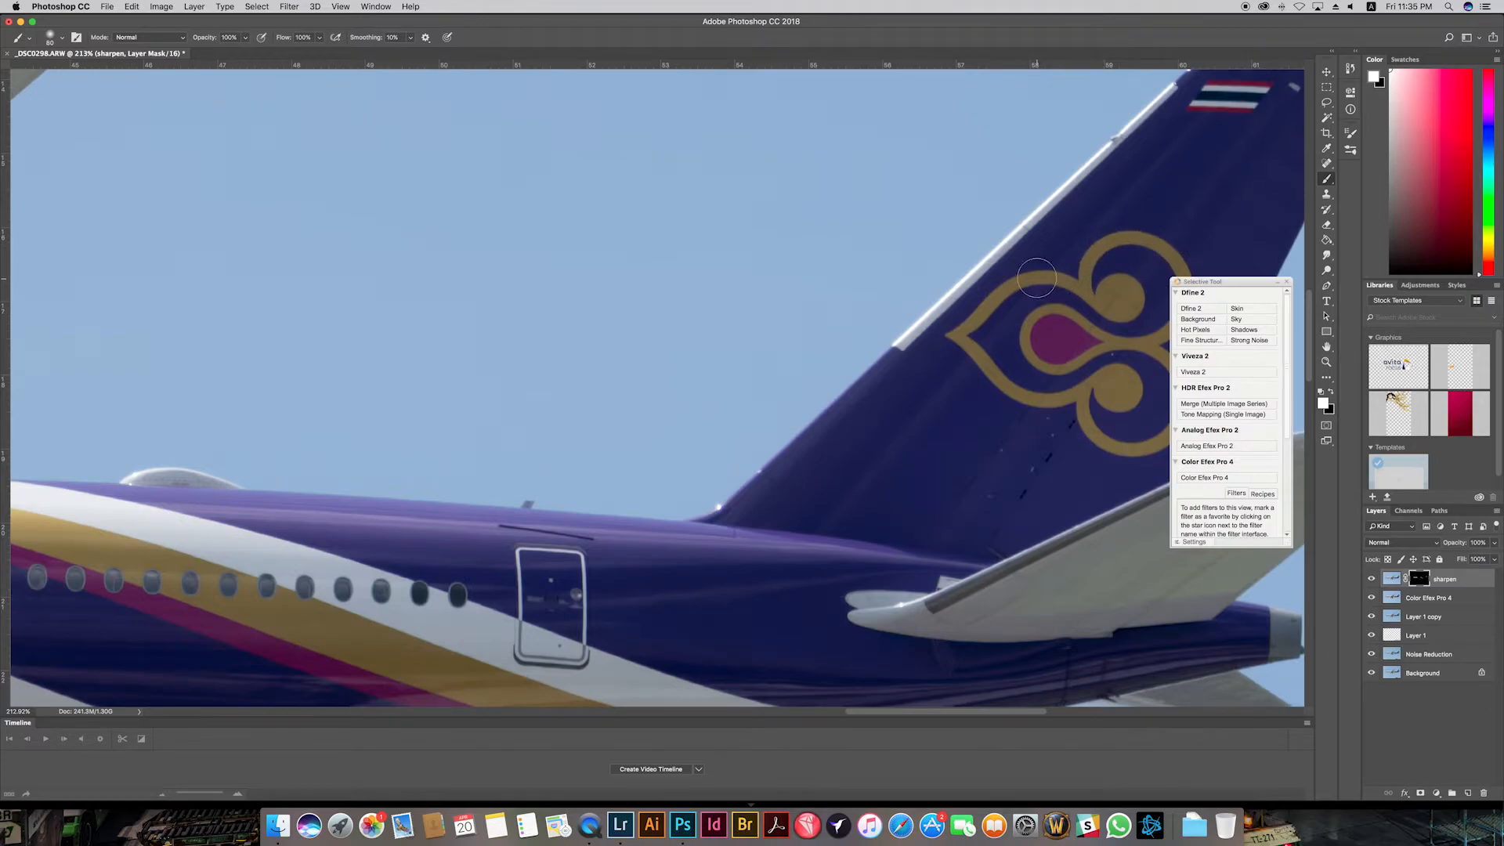
pyautogui.press('e')
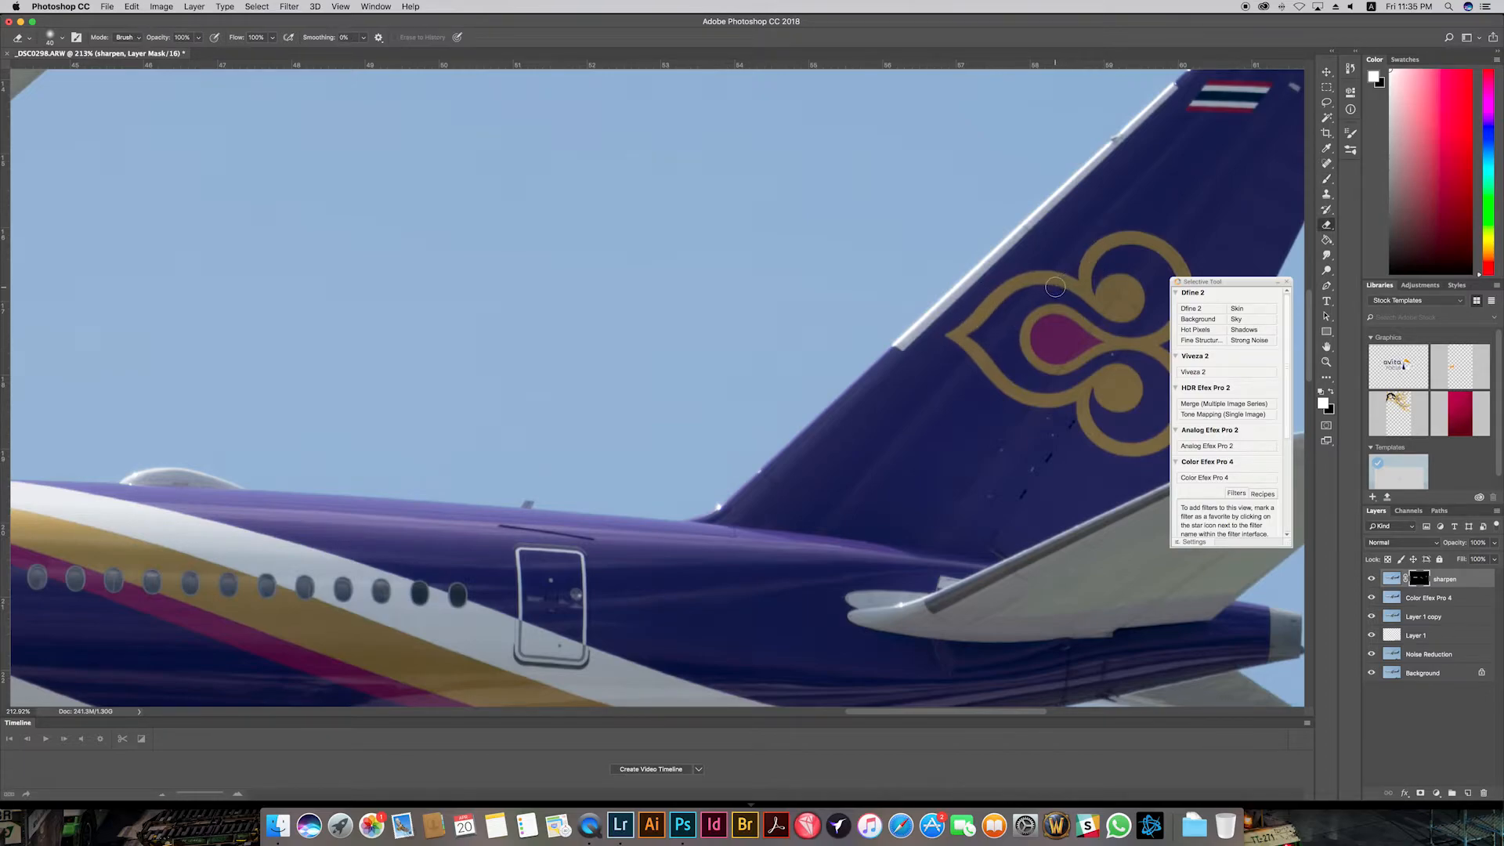
pyautogui.press('b')
pyautogui.press('x')
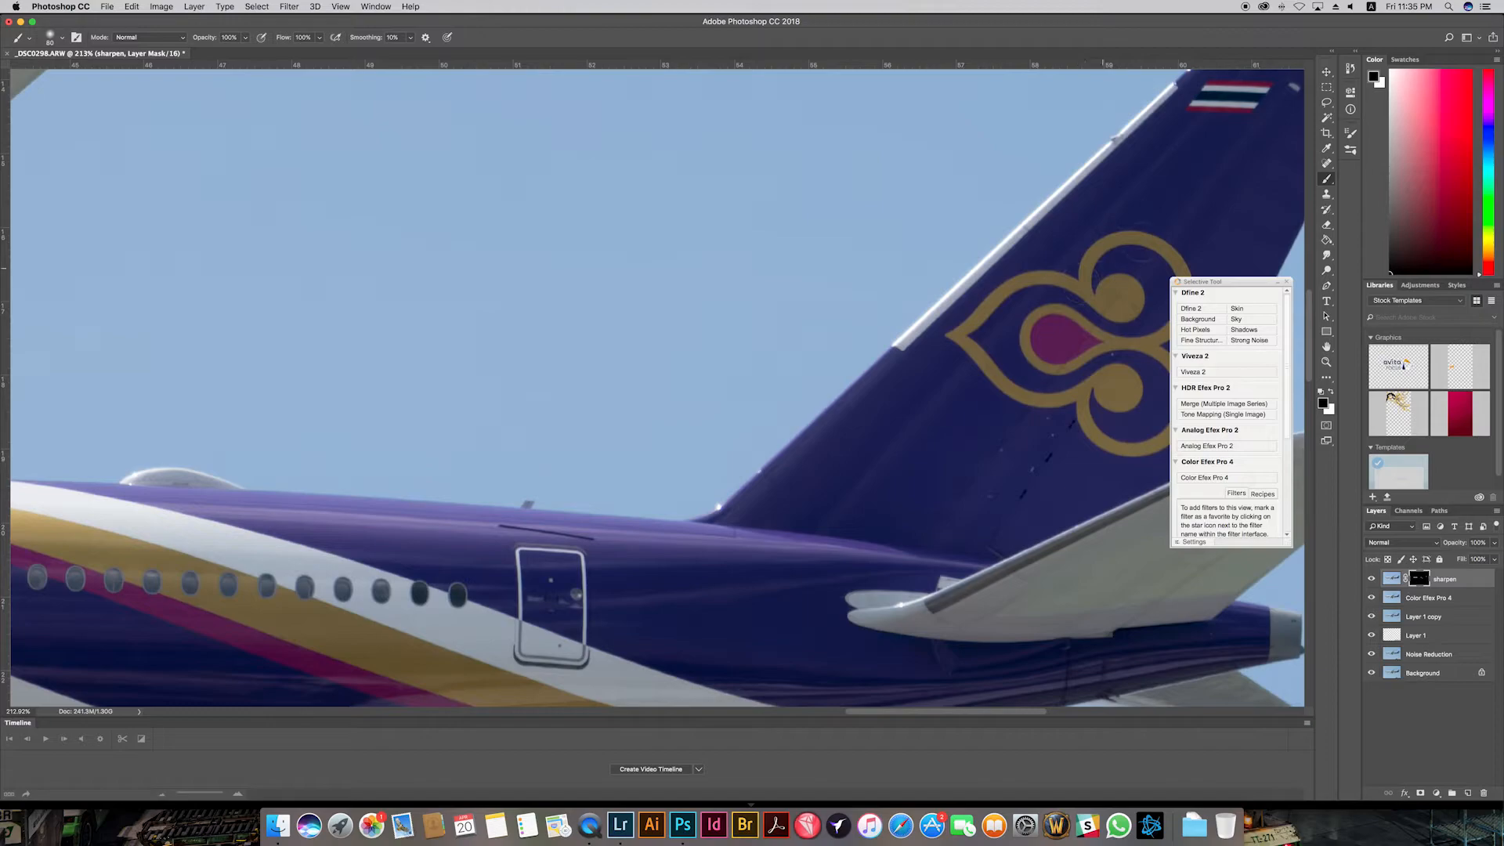
# Step: Fit the whole photo in view, save the edited file and switch to Lightroom Classic
pyautogui.press('super+0')
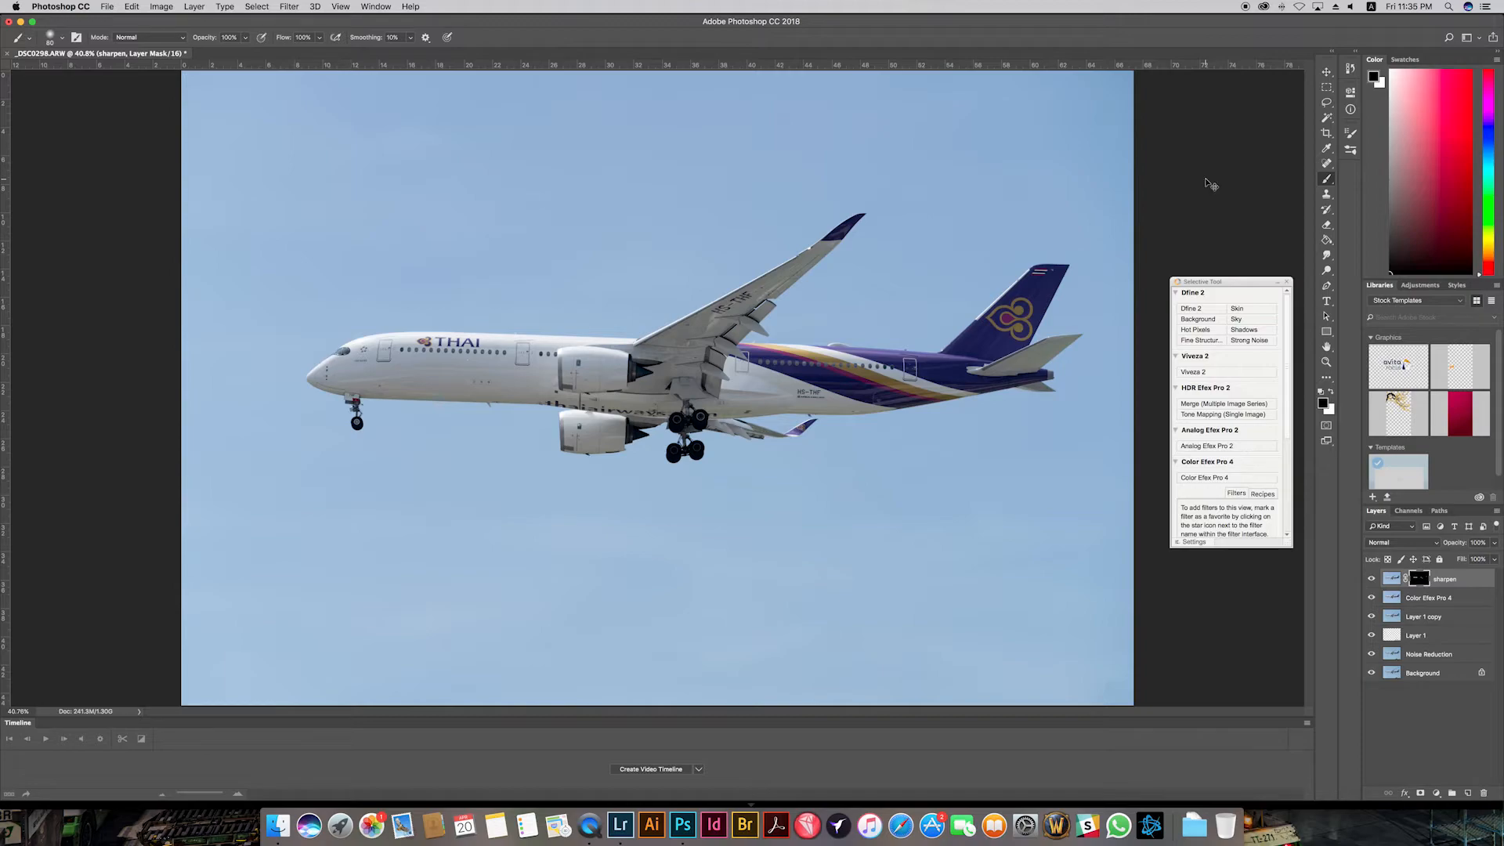
pyautogui.press('super+s')
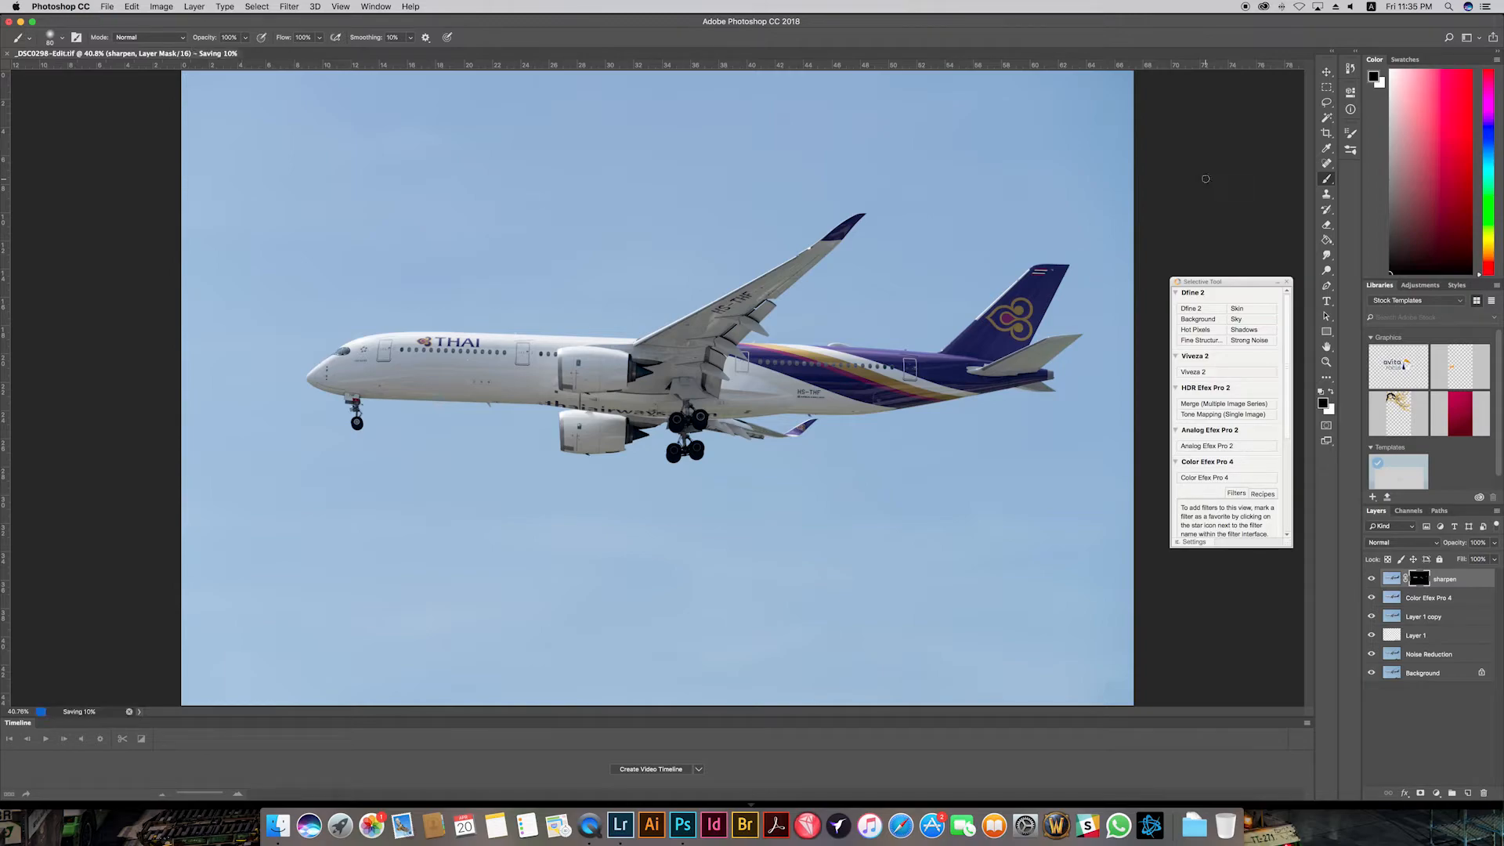
pyautogui.click(621, 825)
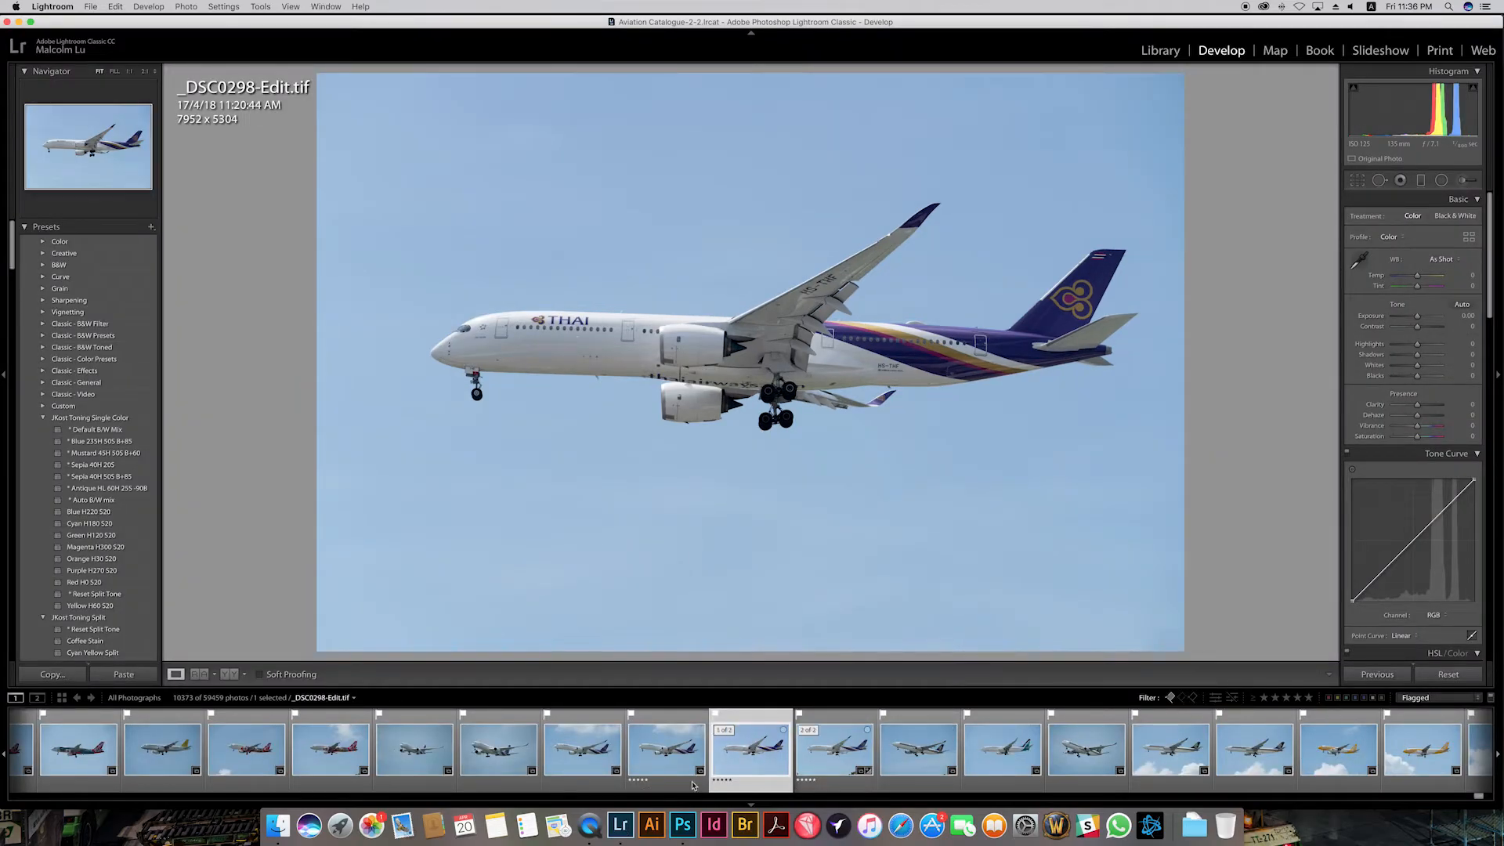
# Step: Give the edited aircraft photo a red colour label and set its crop aspect ratio to 16 x 9
pyautogui.click(748, 771)
pyautogui.press('6')
pyautogui.click(1356, 180)
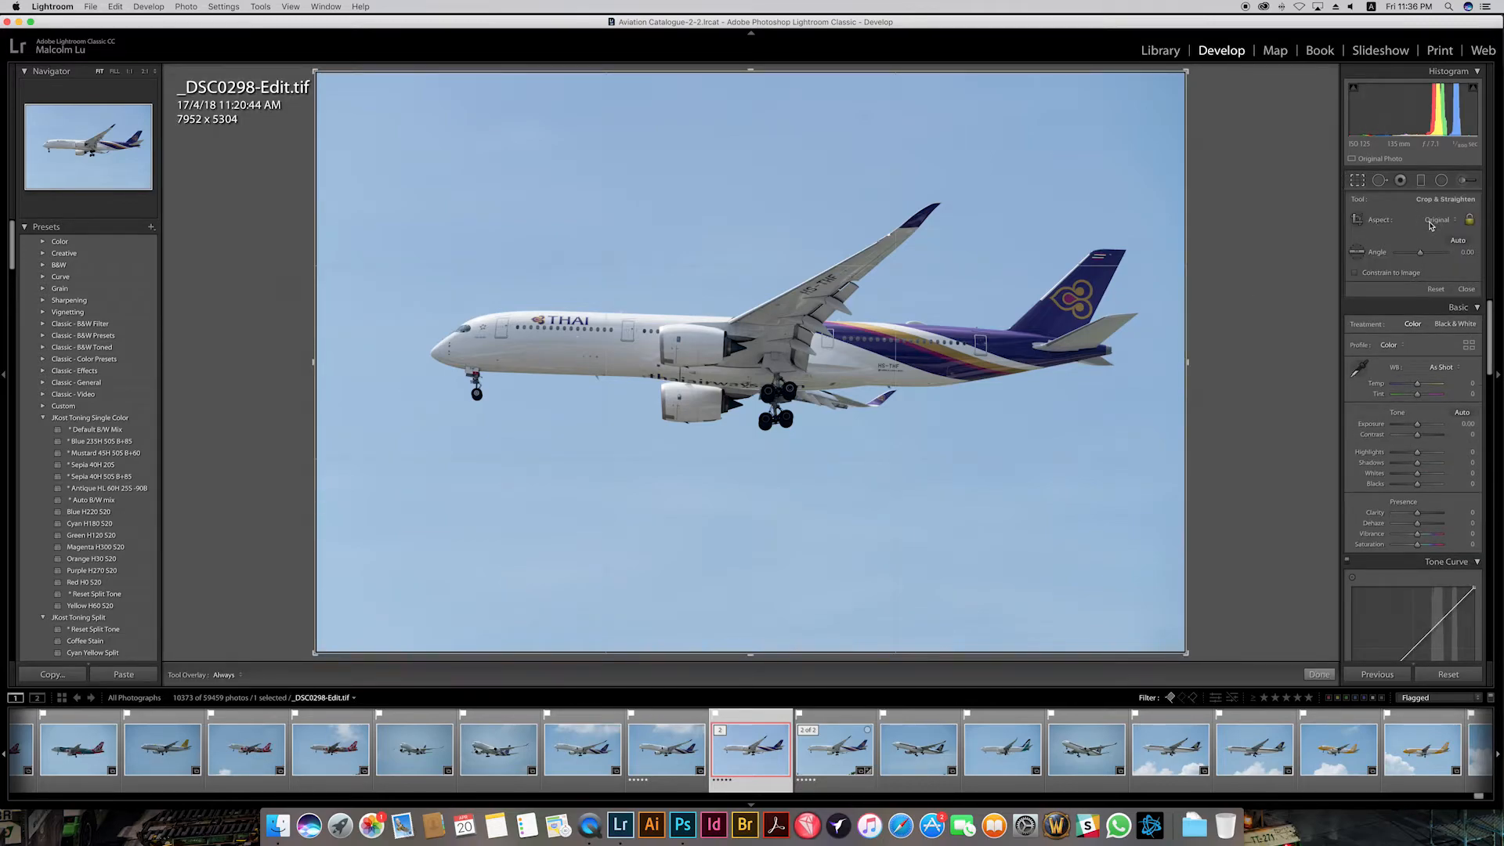
pyautogui.click(1430, 225)
pyautogui.click(1430, 296)
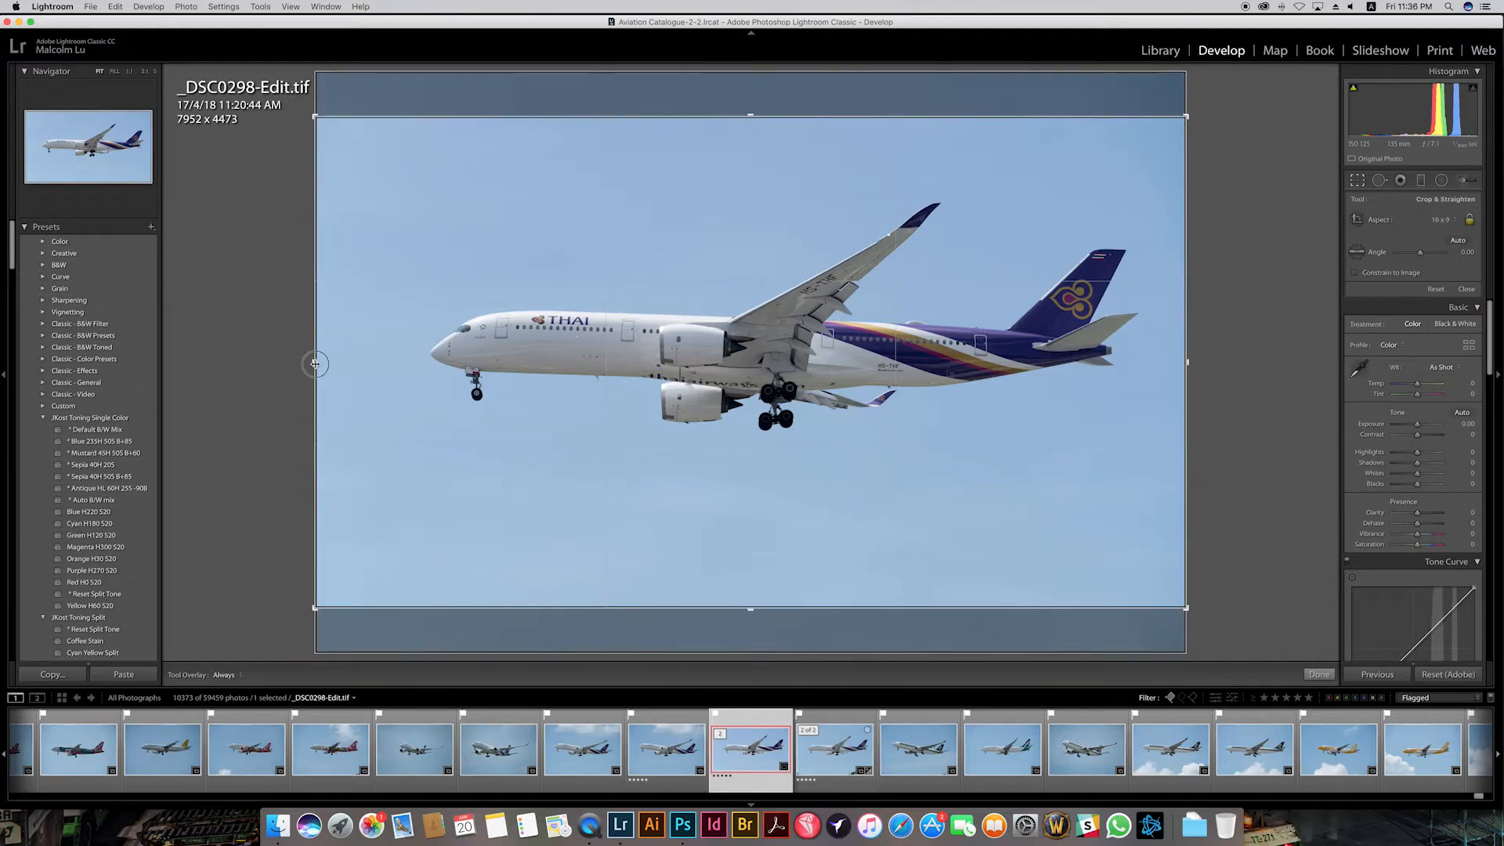
# Step: Tighten the crop around the aircraft to about 7505 x 4221 pixels and apply it
pyautogui.moveTo(316, 362)
pyautogui.mouseDown()
pyautogui.moveTo(354, 360)
pyautogui.moveTo(340, 361)
pyautogui.mouseUp()
pyautogui.moveTo(518, 353); pyautogui.dragTo(602, 354)
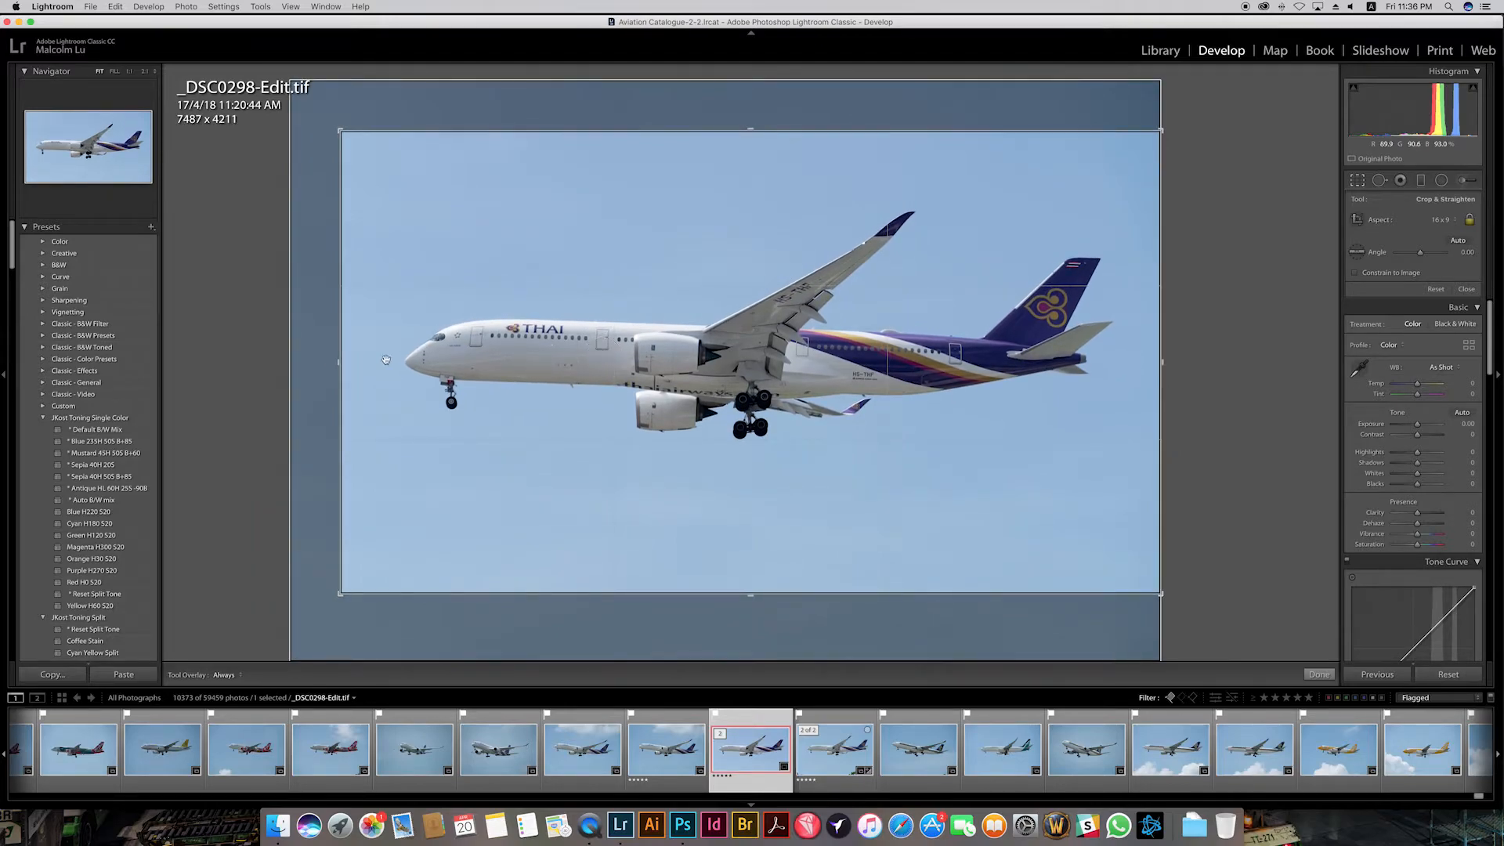
pyautogui.moveTo(338, 358); pyautogui.dragTo(320, 365)
pyautogui.press('Return')
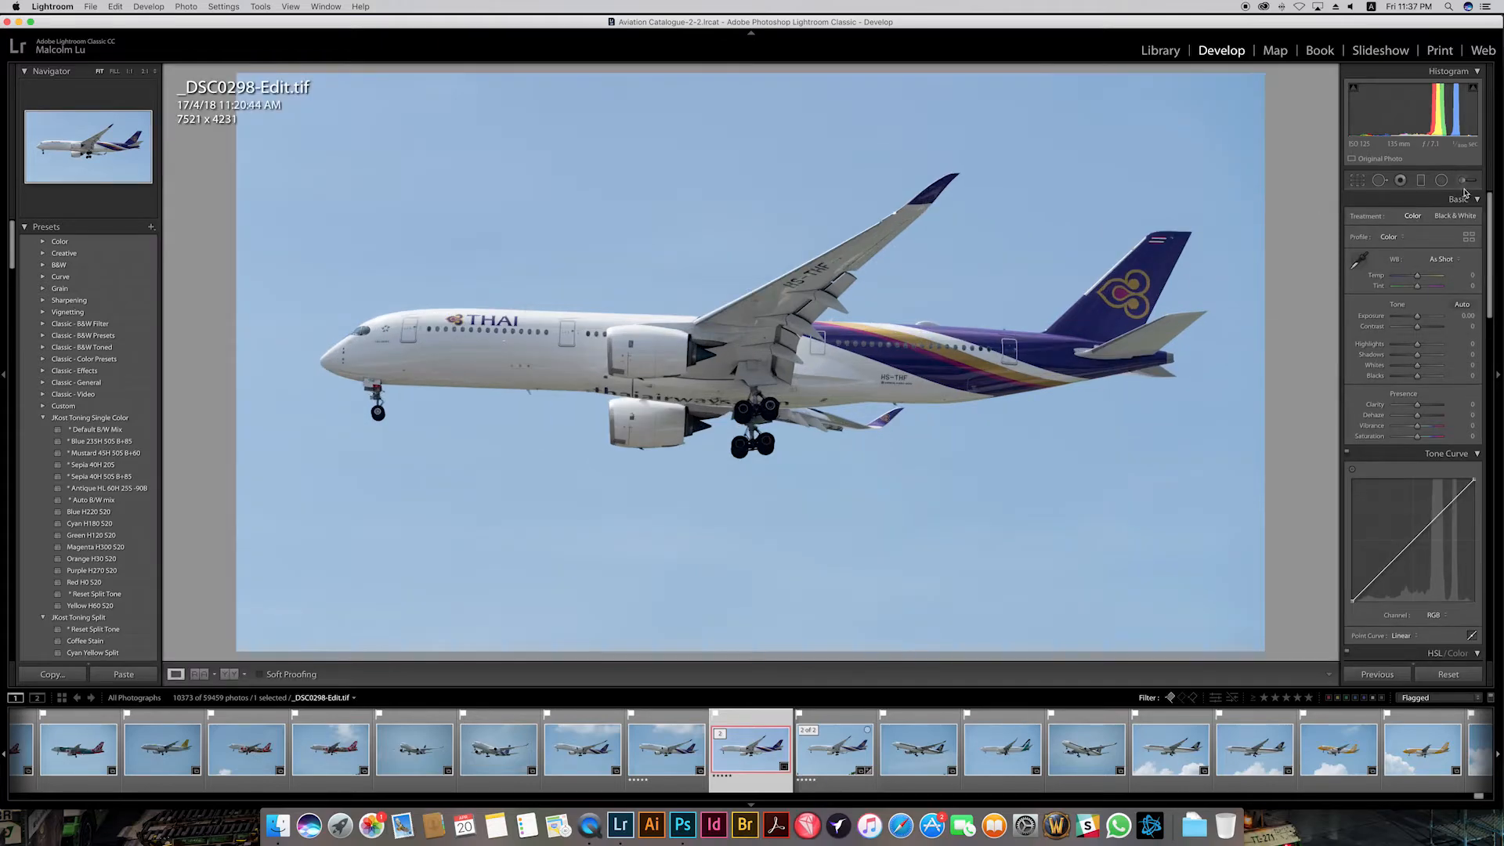
pyautogui.click(1356, 179)
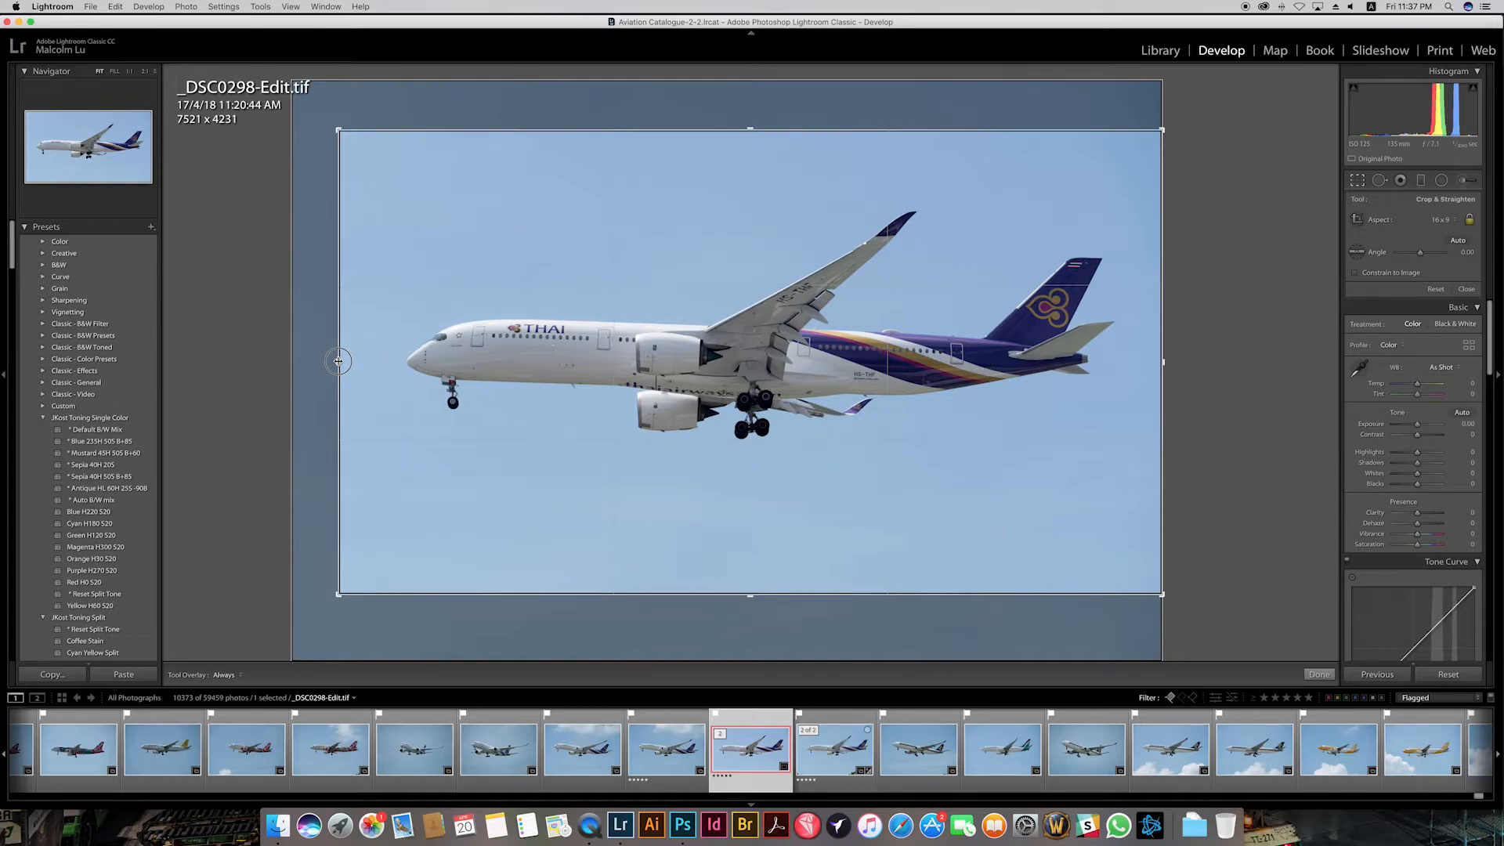
pyautogui.moveTo(338, 361); pyautogui.dragTo(340, 360)
pyautogui.press('Return')
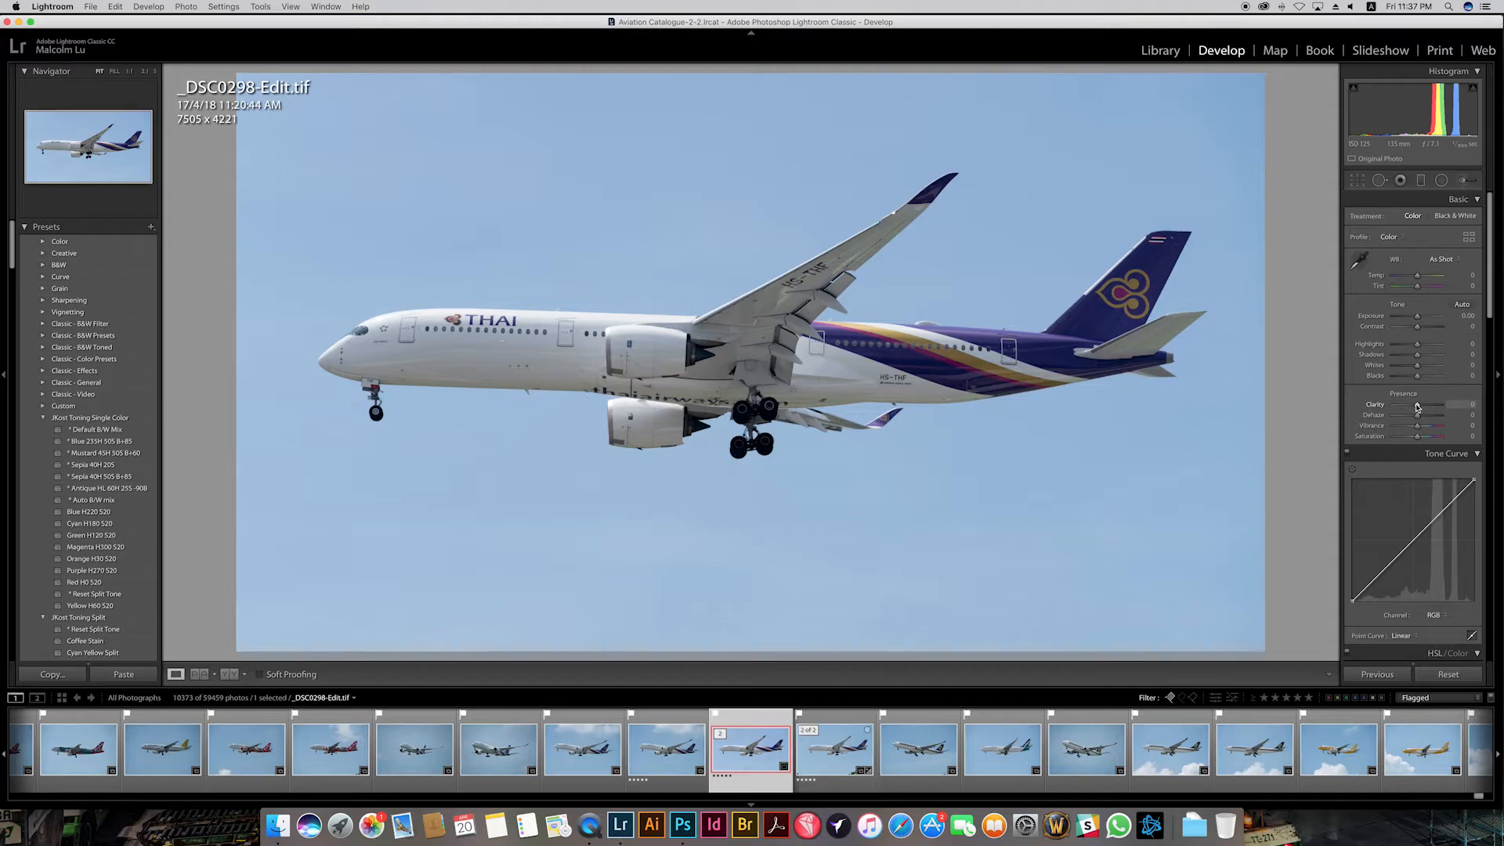
# Step: Raise the photo's Clarity to +37
pyautogui.moveTo(1416, 406); pyautogui.dragTo(1424, 408)
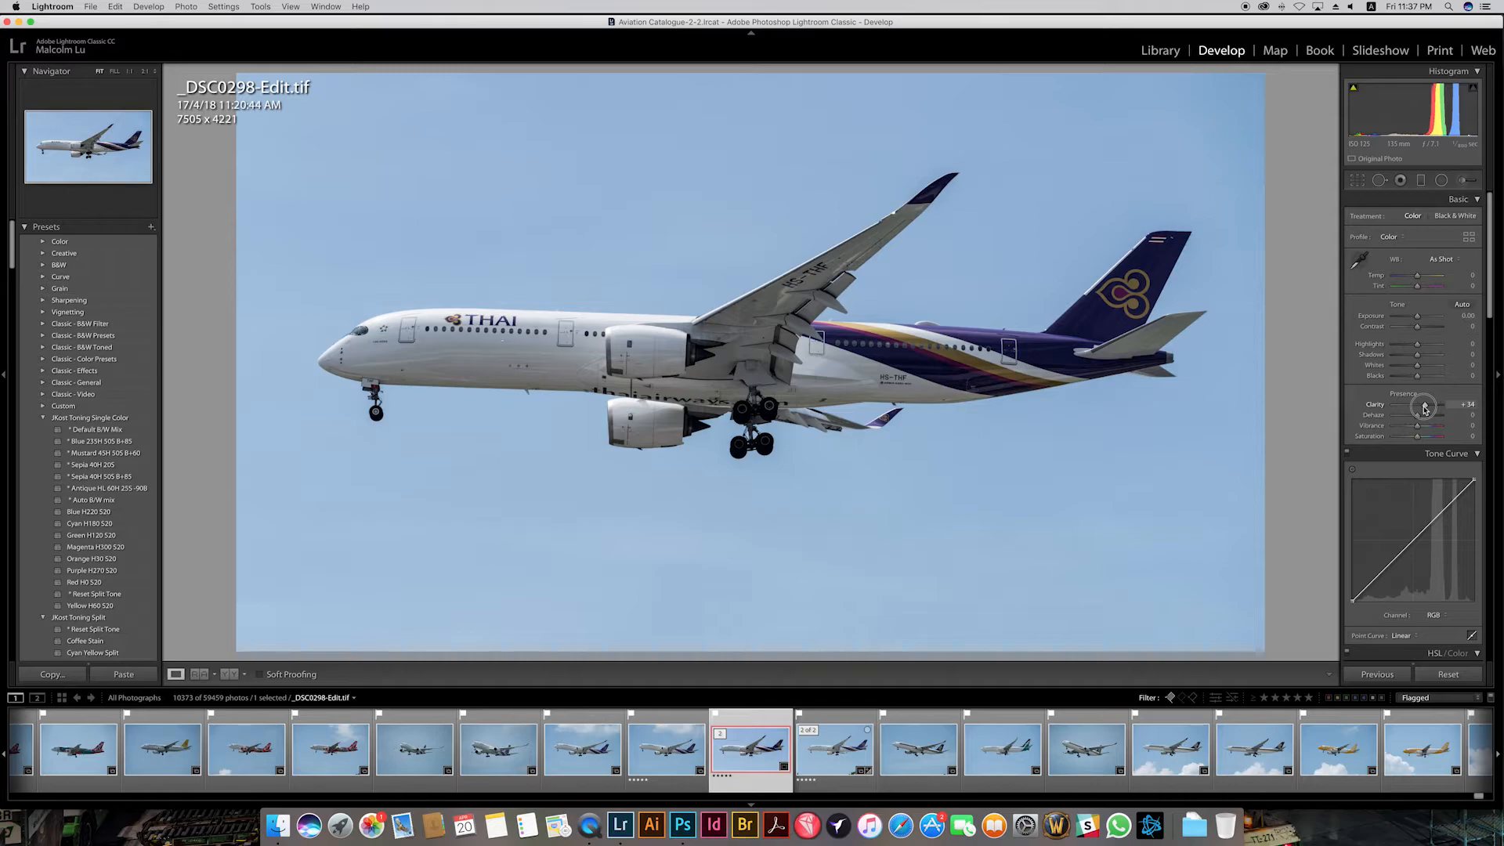
pyautogui.moveTo(1424, 408); pyautogui.dragTo(1423, 408)
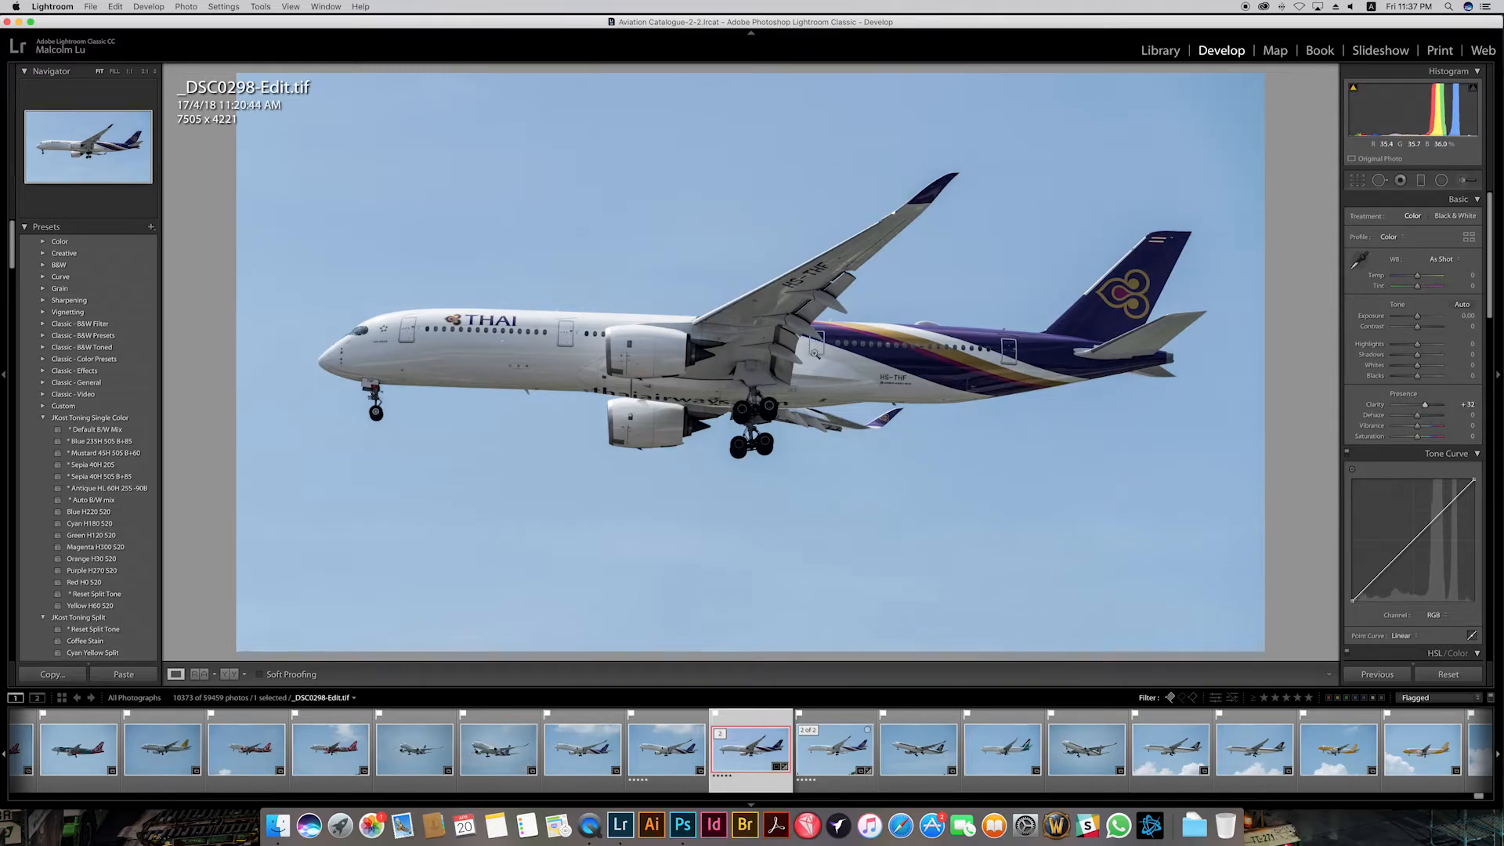
pyautogui.click(1425, 407)
pyautogui.moveTo(1425, 408); pyautogui.dragTo(1427, 408)
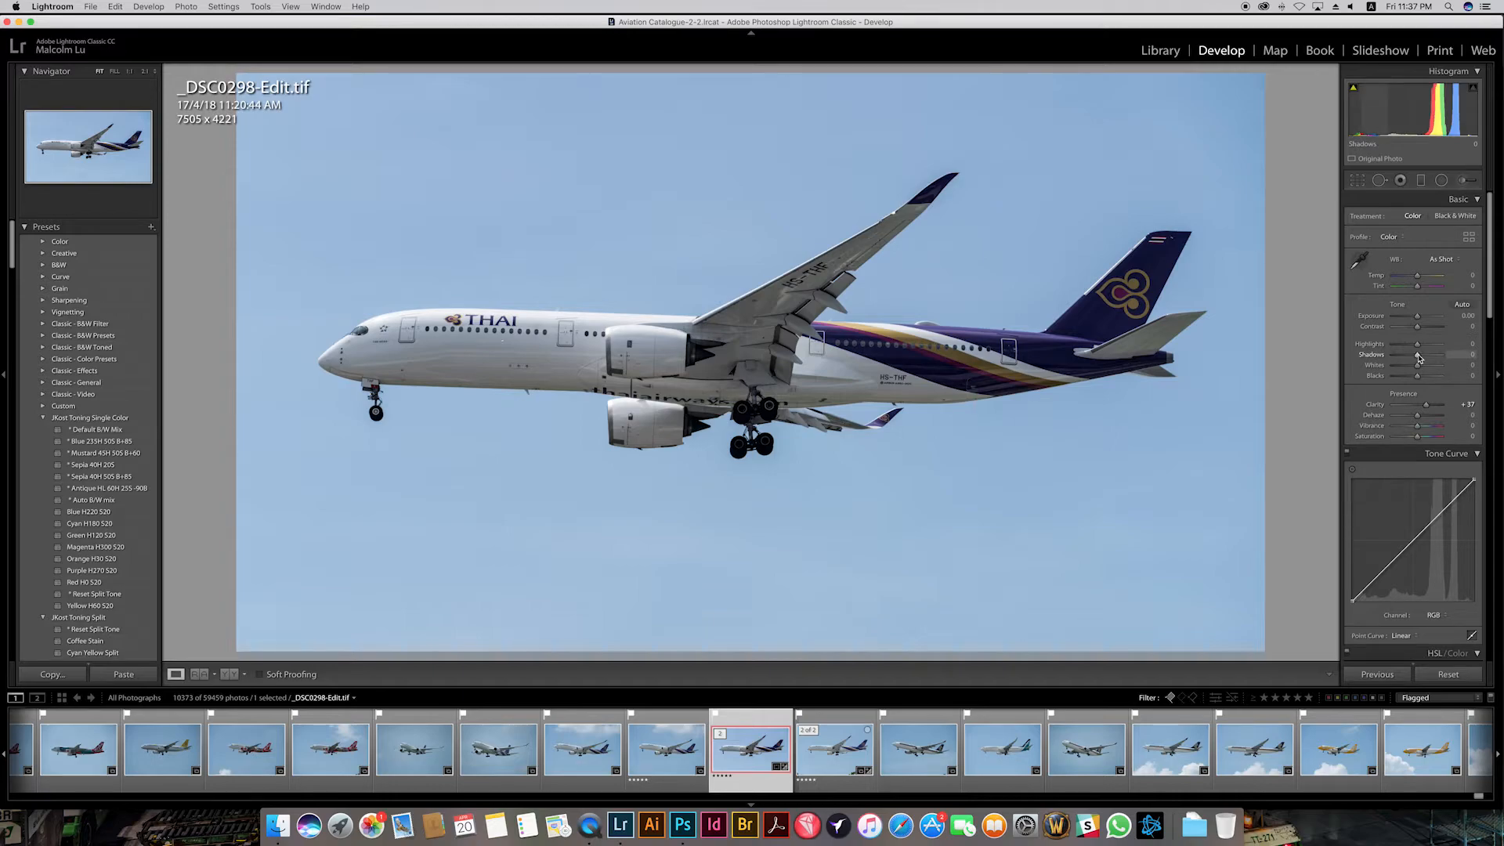
# Step: Adjust the tone to Shadows +70, Highlights -40, Contrast +21, Whites +10 and Blacks -14
pyautogui.moveTo(1418, 357); pyautogui.dragTo(1436, 358)
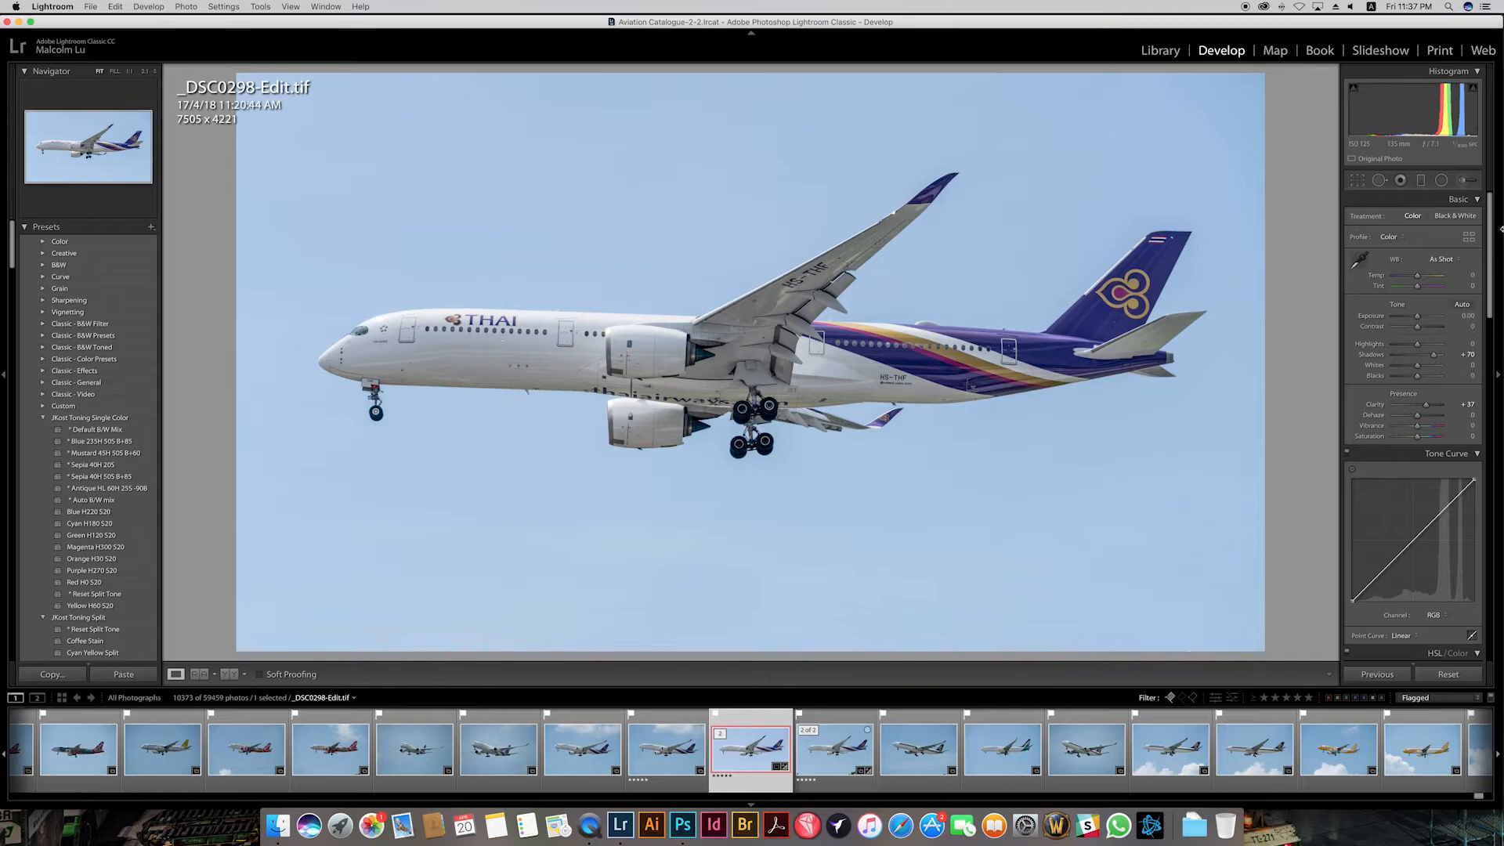
pyautogui.click(1416, 347)
pyautogui.moveTo(1417, 347); pyautogui.dragTo(1408, 342)
pyautogui.moveTo(1406, 345); pyautogui.dragTo(1407, 344)
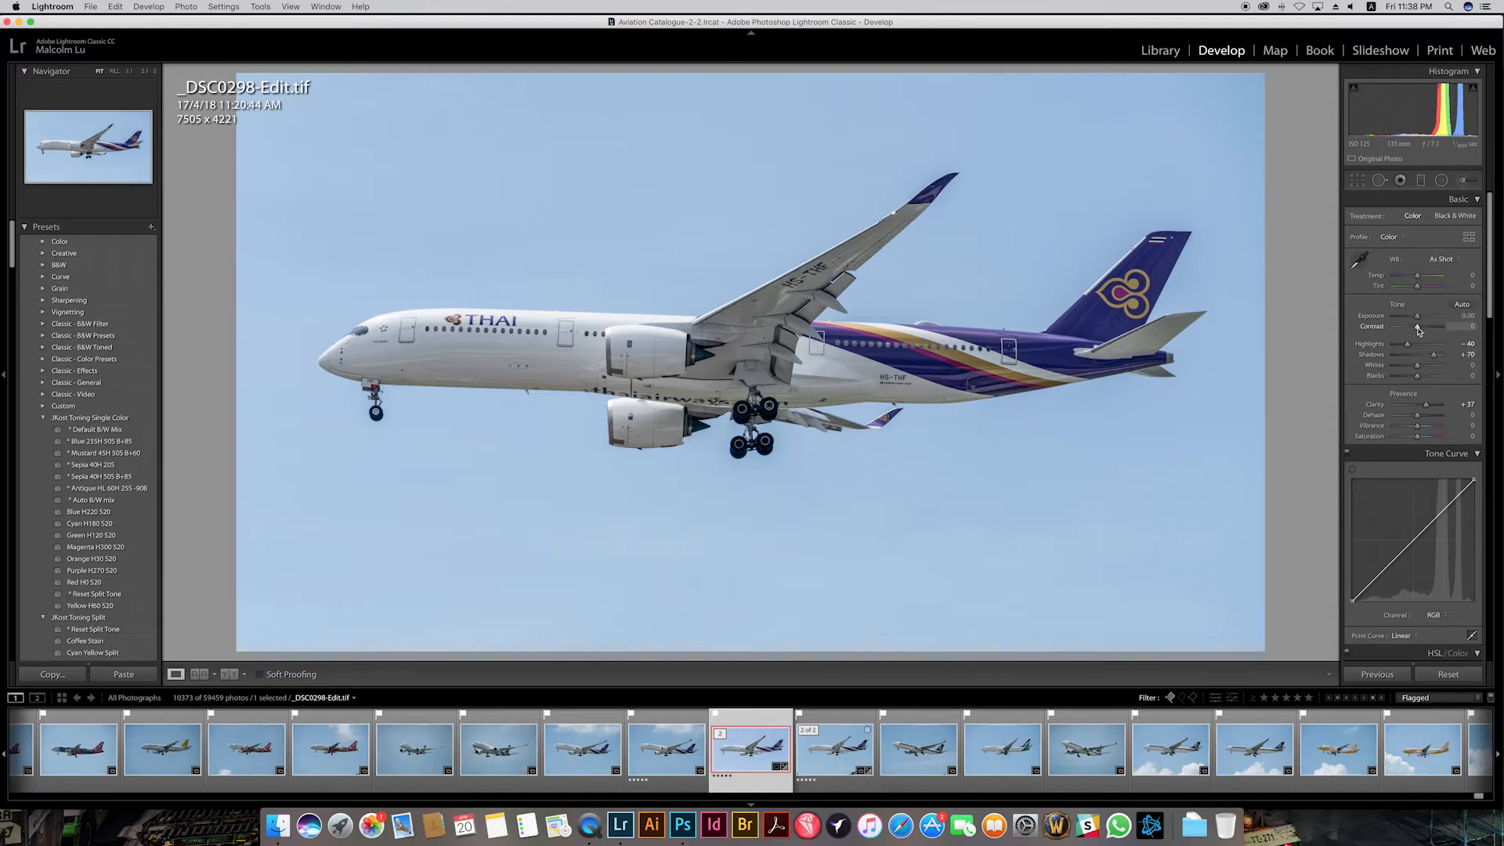
pyautogui.moveTo(1418, 330); pyautogui.dragTo(1423, 331)
pyautogui.moveTo(1418, 369); pyautogui.dragTo(1414, 379)
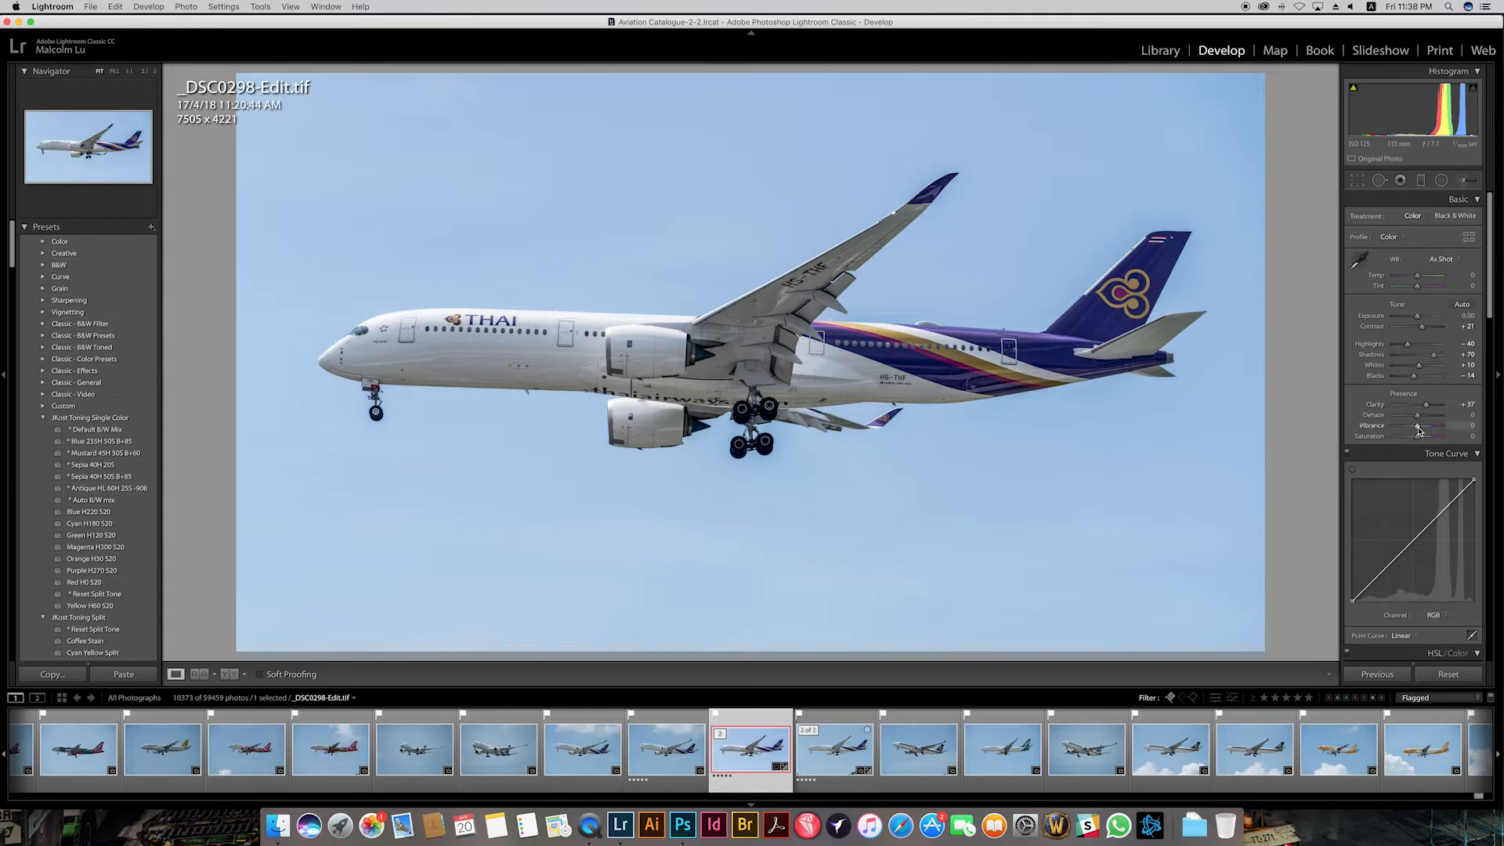
# Step: Set Vibrance to +21 and Saturation to +12, and refine Highlights to -55, Shadows to +83 and Clarity to +52
pyautogui.moveTo(1419, 428); pyautogui.dragTo(1422, 437)
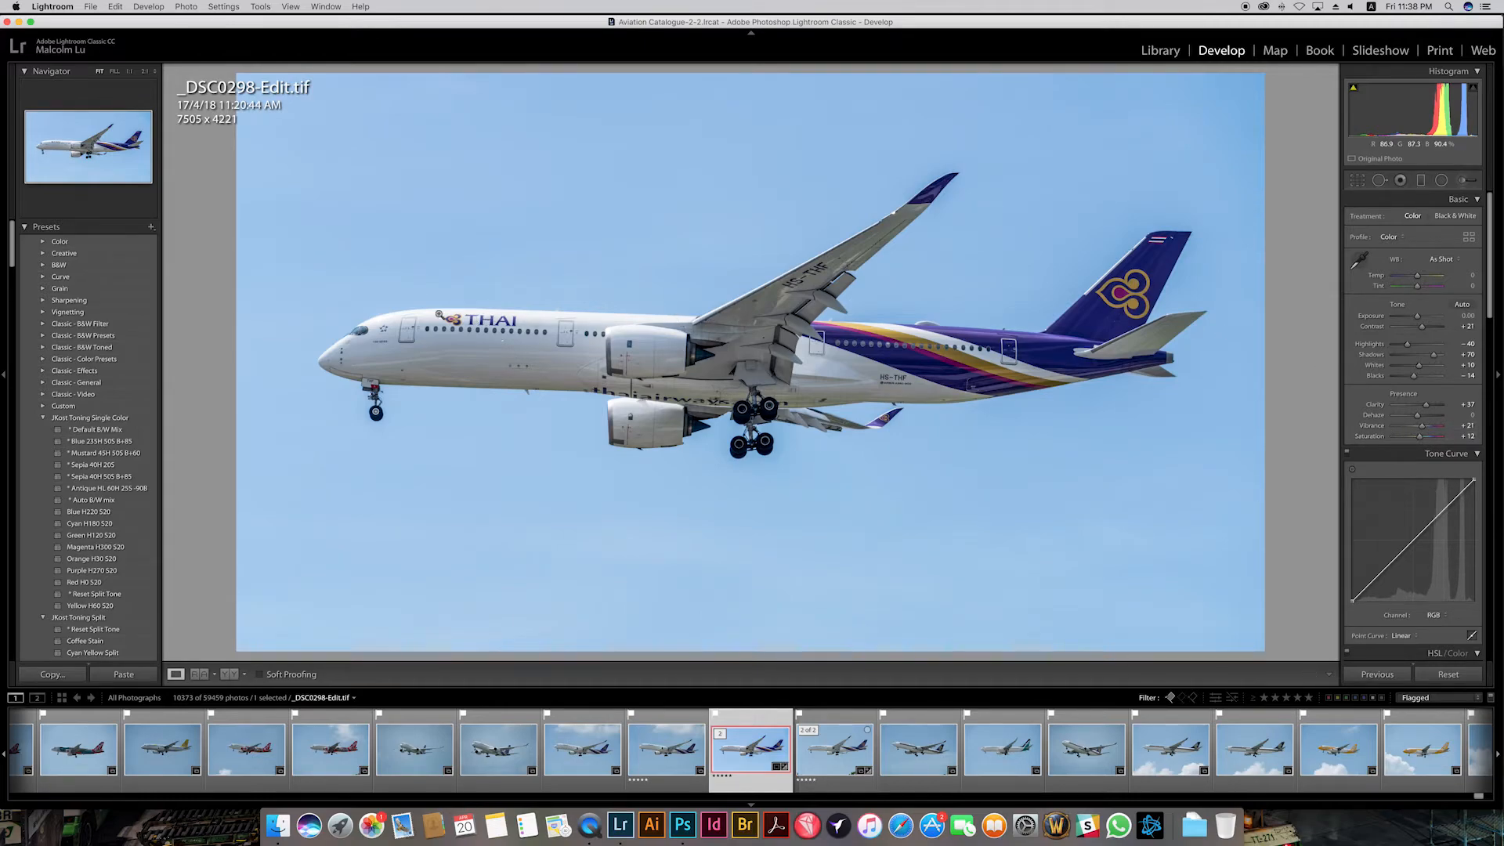
pyautogui.moveTo(1406, 345); pyautogui.dragTo(1437, 357)
pyautogui.moveTo(1425, 406); pyautogui.dragTo(1432, 406)
# Step: Draw a graduated filter from the photo's upper edge down to the lower sky and set its Exposure to -1.30
pyautogui.click(1422, 180)
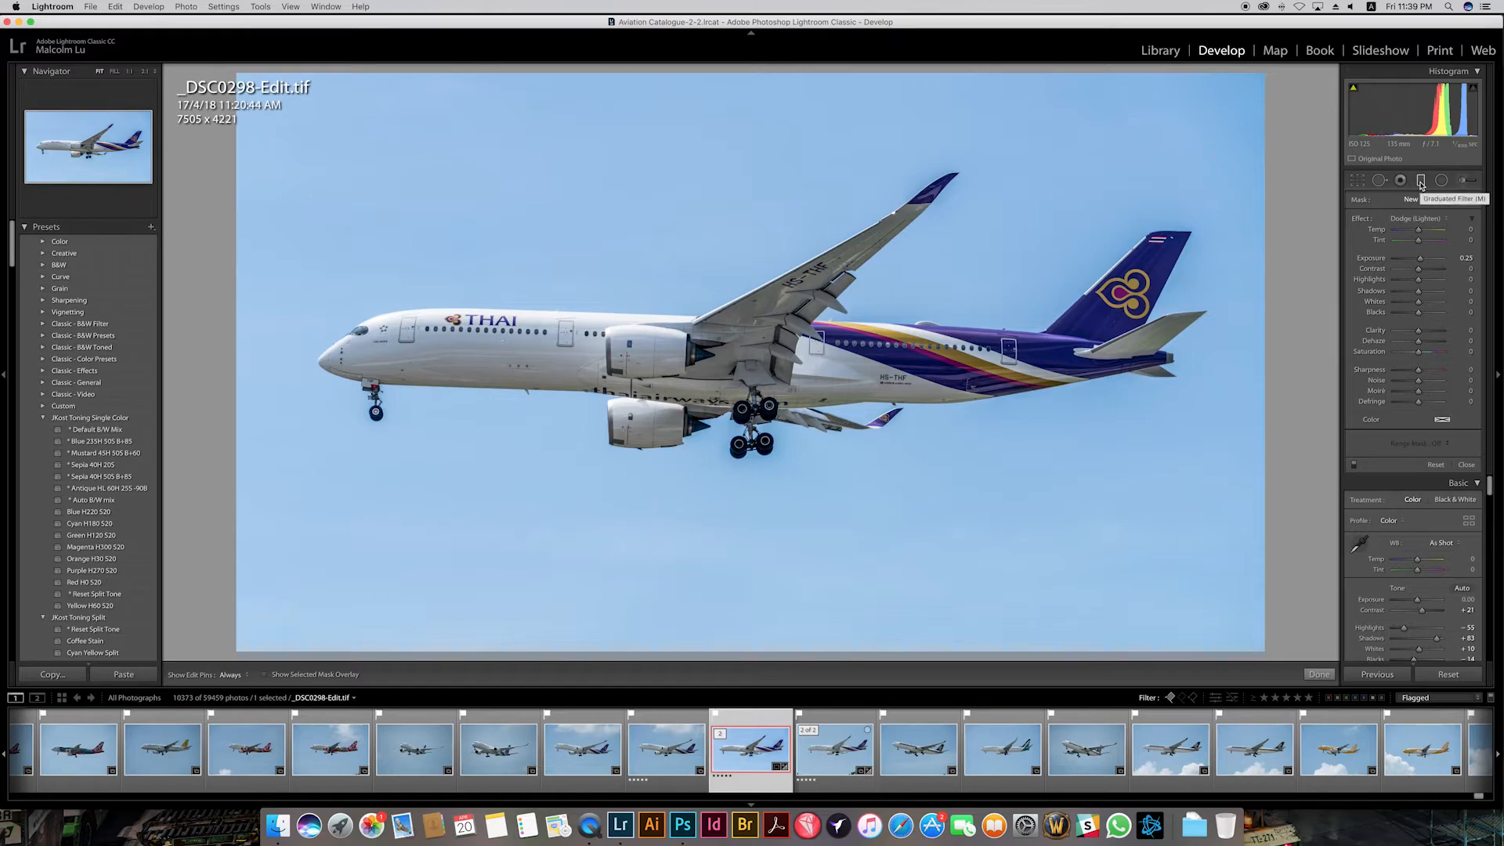
pyautogui.moveTo(709, 73); pyautogui.dragTo(755, 565)
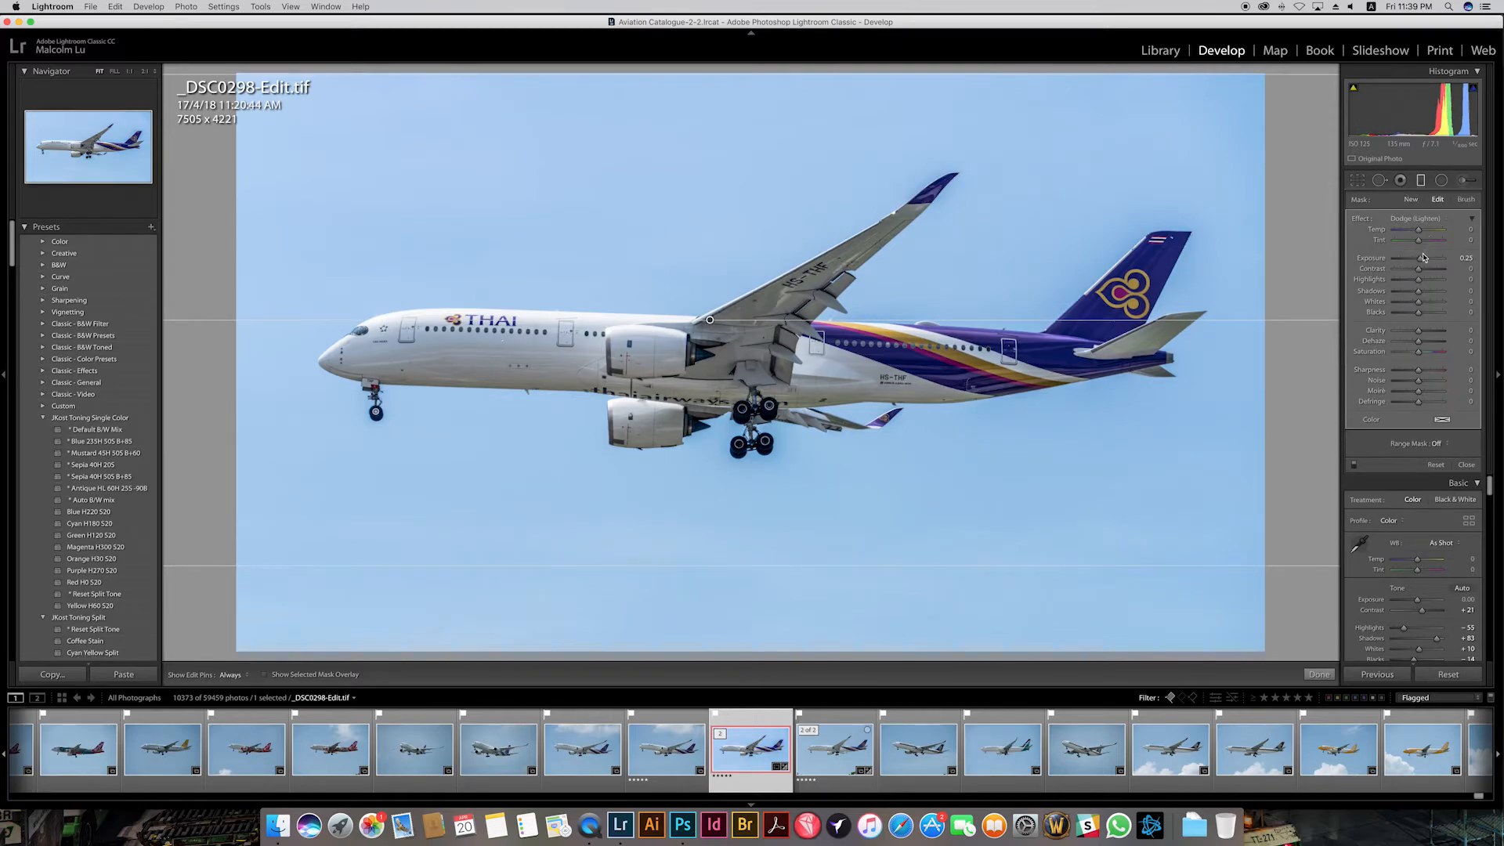
pyautogui.moveTo(1423, 257); pyautogui.dragTo(1412, 257)
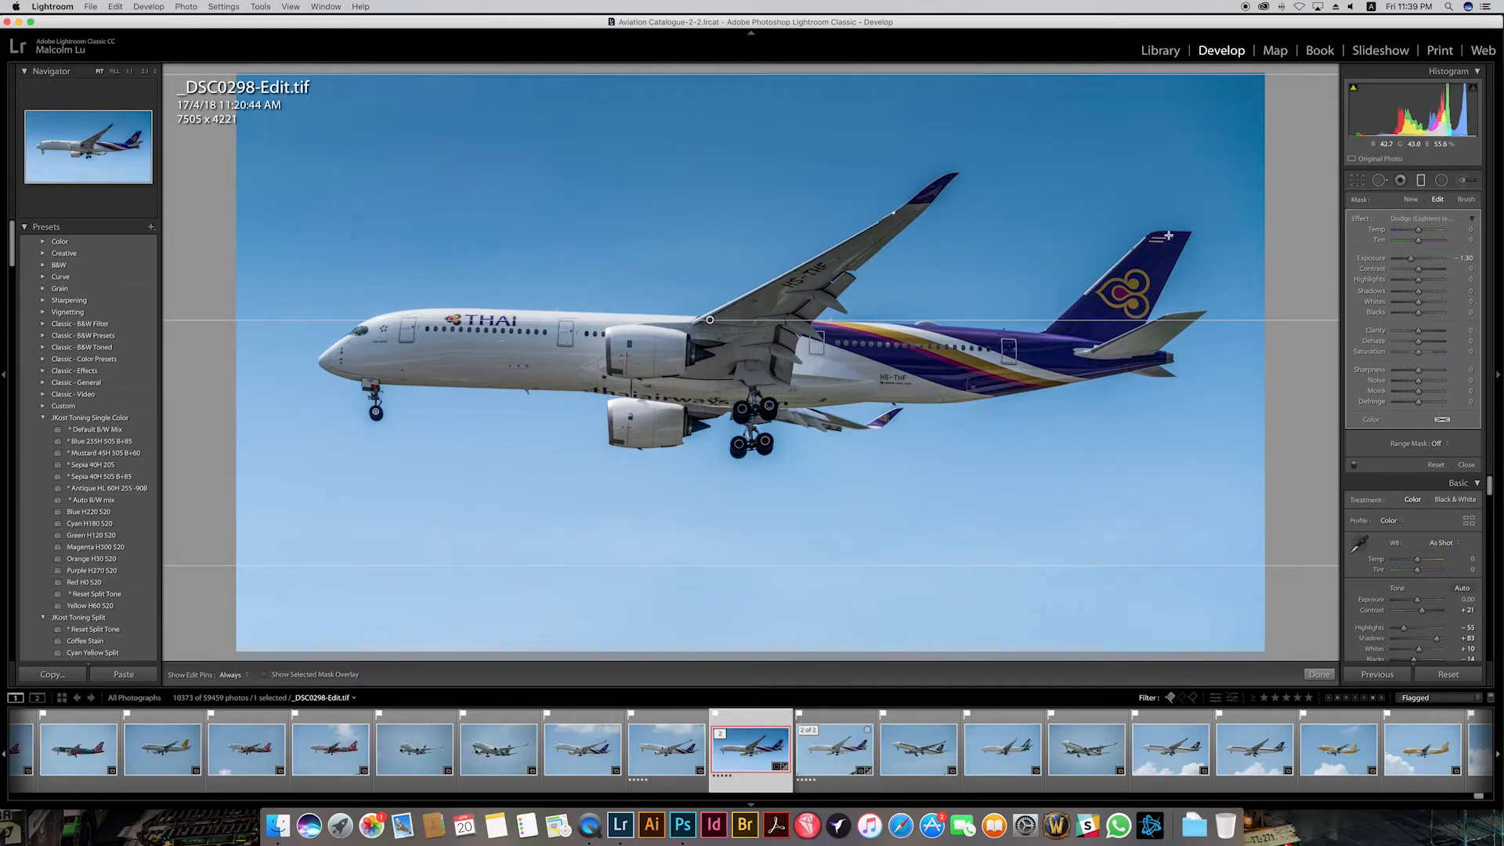
# Step: Set the graduated filter's range mask to Color
pyautogui.click(1442, 444)
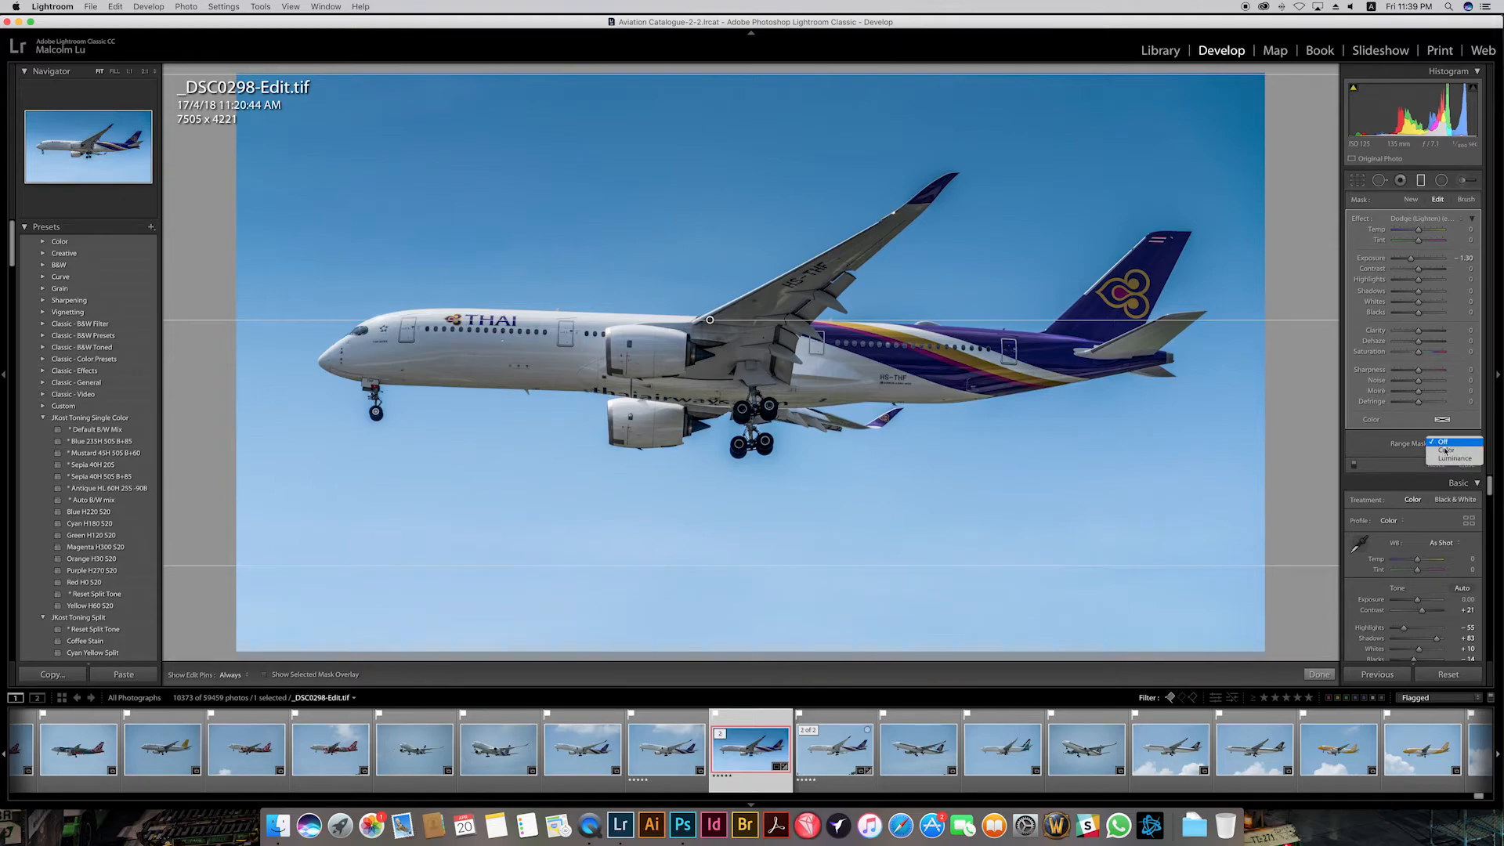
pyautogui.click(1447, 450)
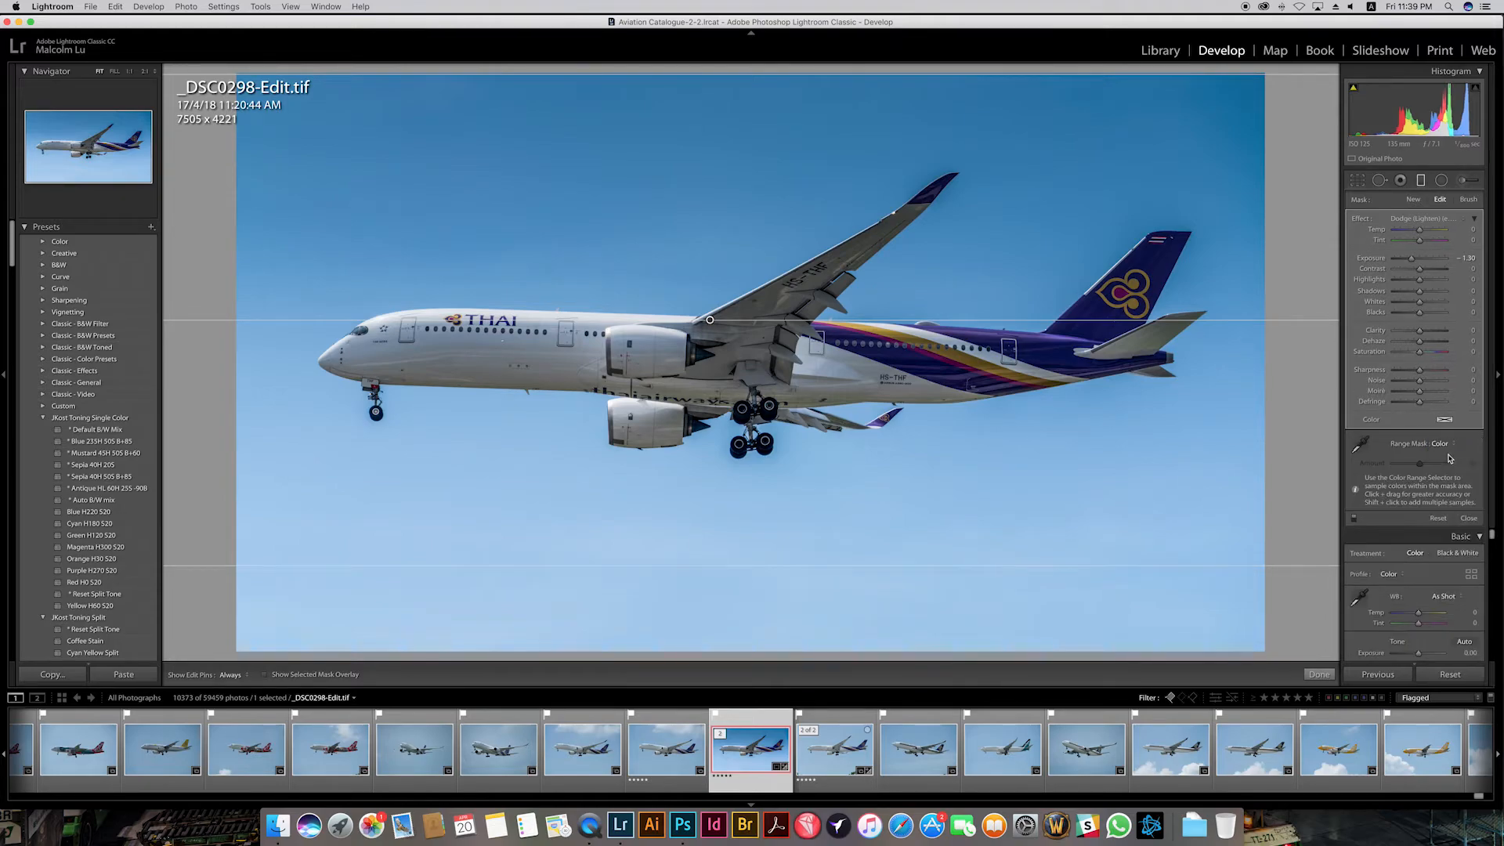
pyautogui.click(1442, 444)
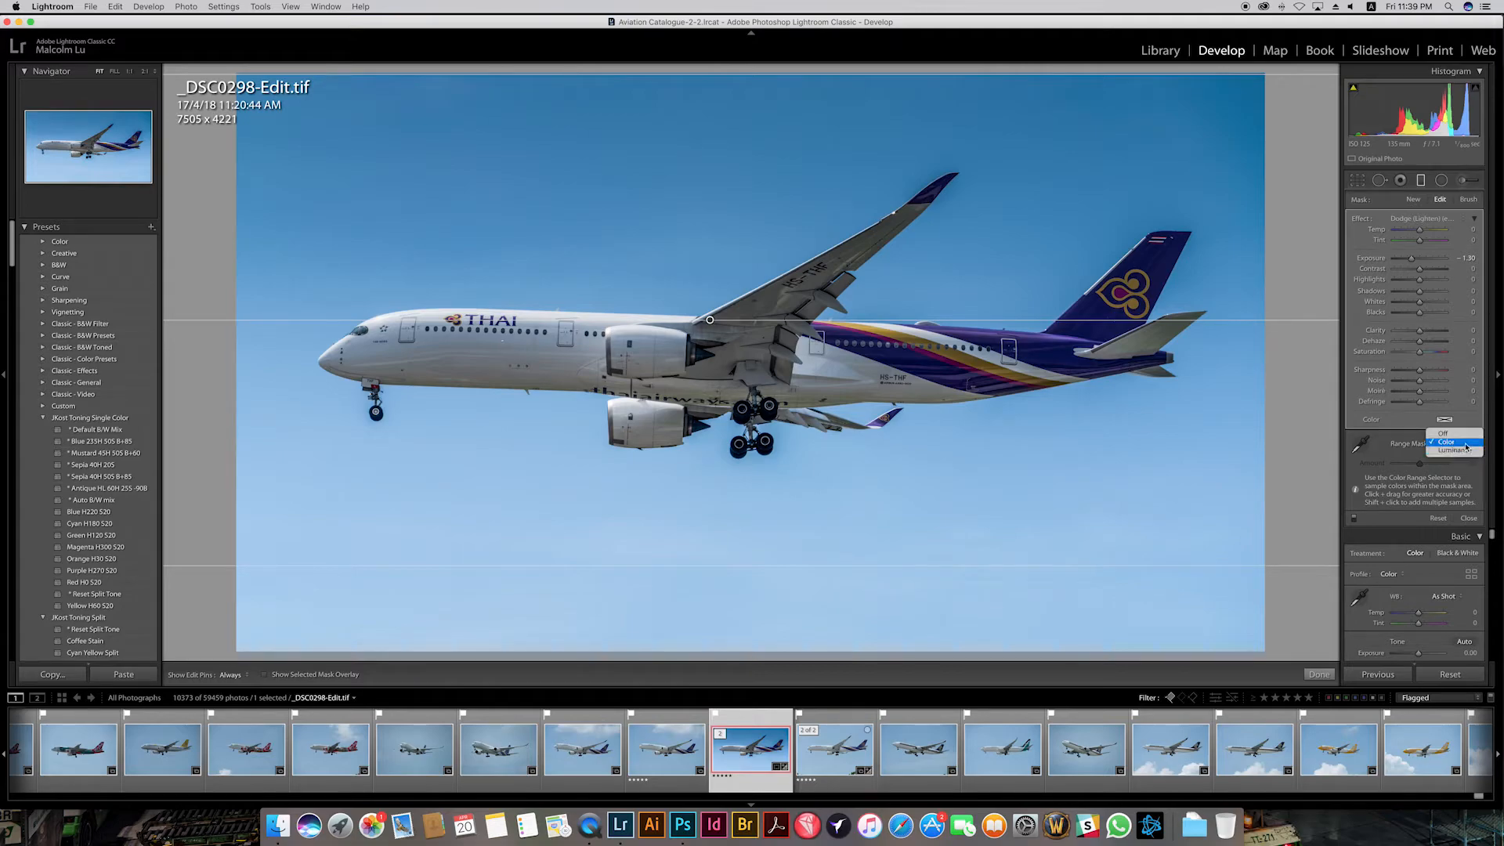
pyautogui.click(1465, 446)
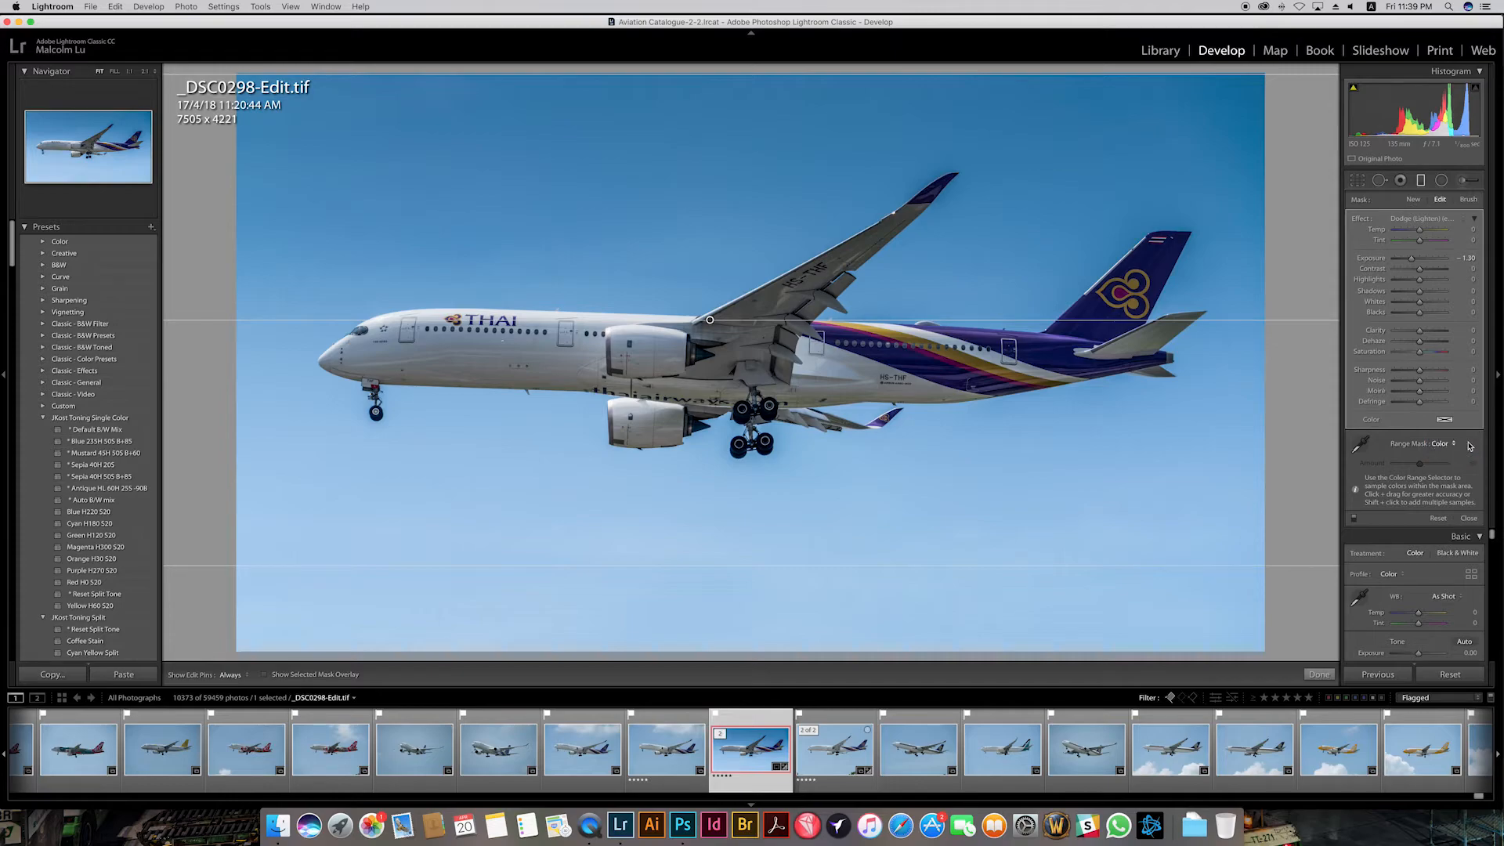
# Step: Sample several blue tones across the sky above the aircraft for the filter's colour range mask
pyautogui.click(1361, 444)
pyautogui.click(1099, 144)
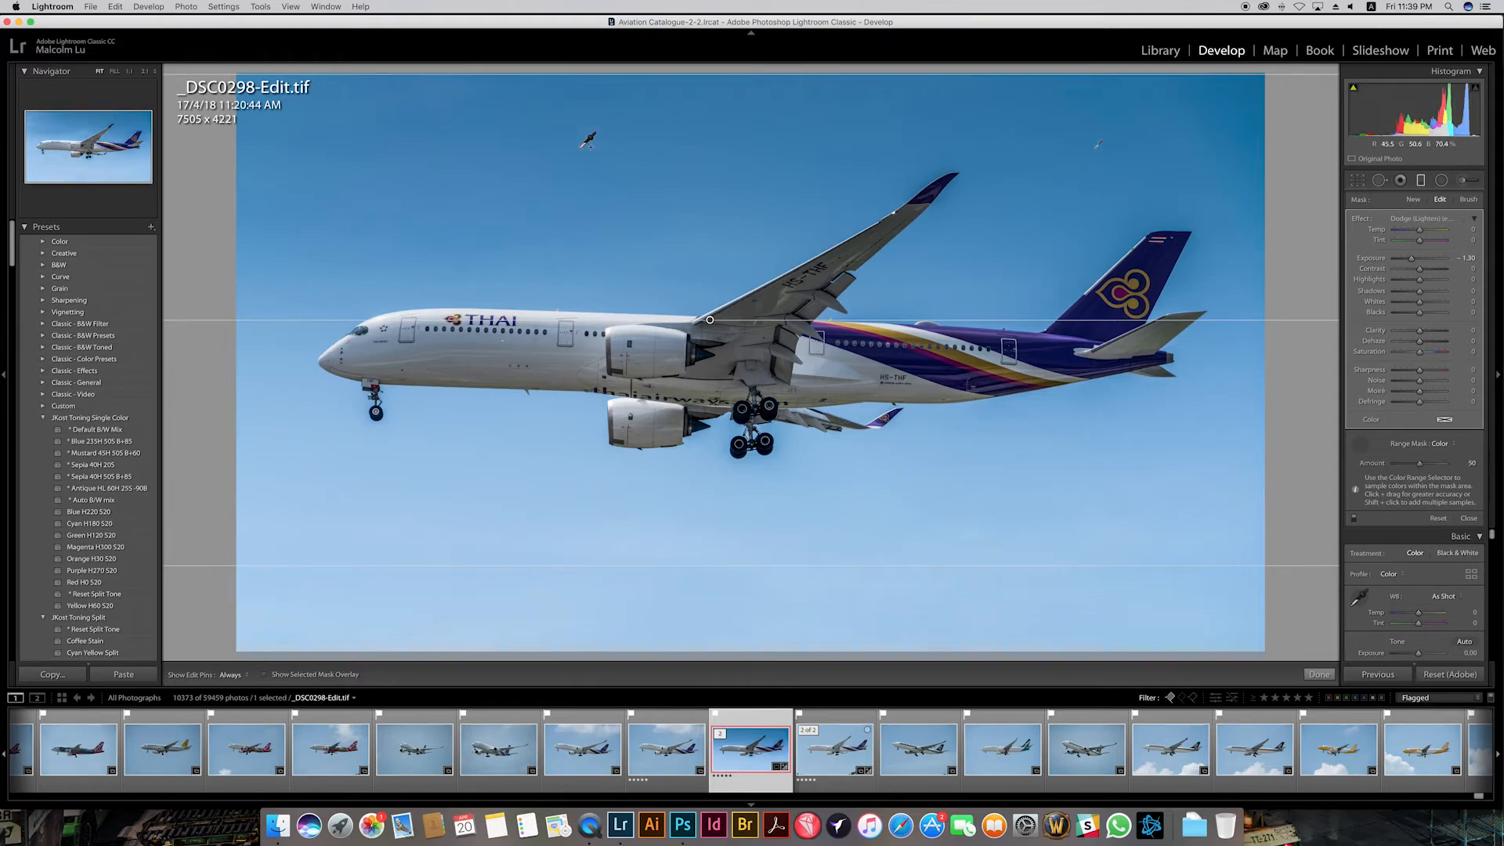
pyautogui.keyDown('shift'); pyautogui.click(429, 169); pyautogui.keyUp('shift')
pyautogui.keyDown('shift'); pyautogui.click(684, 228); pyautogui.keyUp('shift')
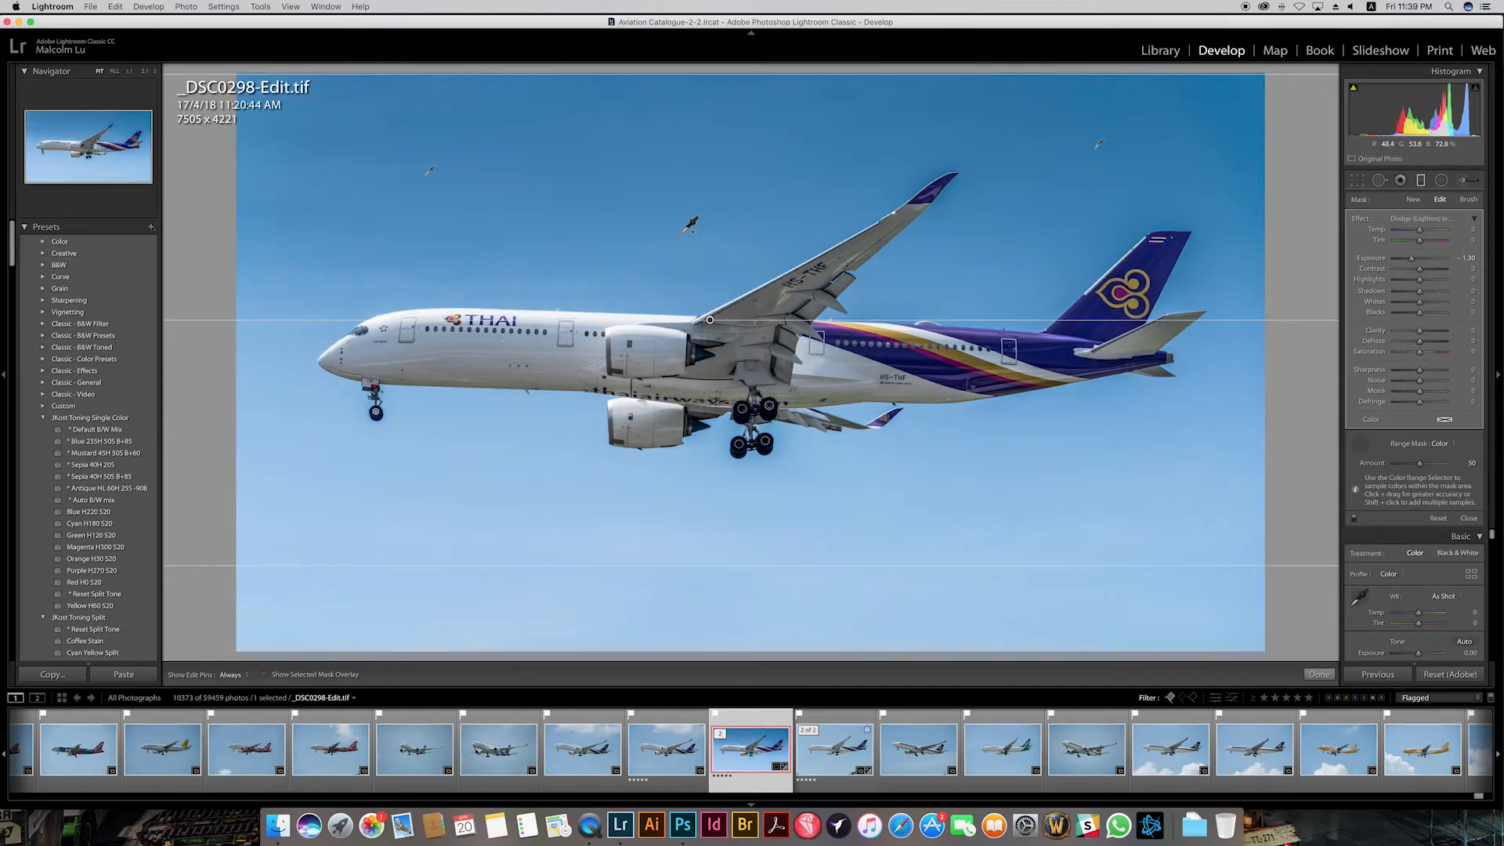
pyautogui.keyDown('shift'); pyautogui.click(280, 183); pyautogui.keyUp('shift')
pyautogui.keyDown('shift'); pyautogui.click(979, 247); pyautogui.keyUp('shift')
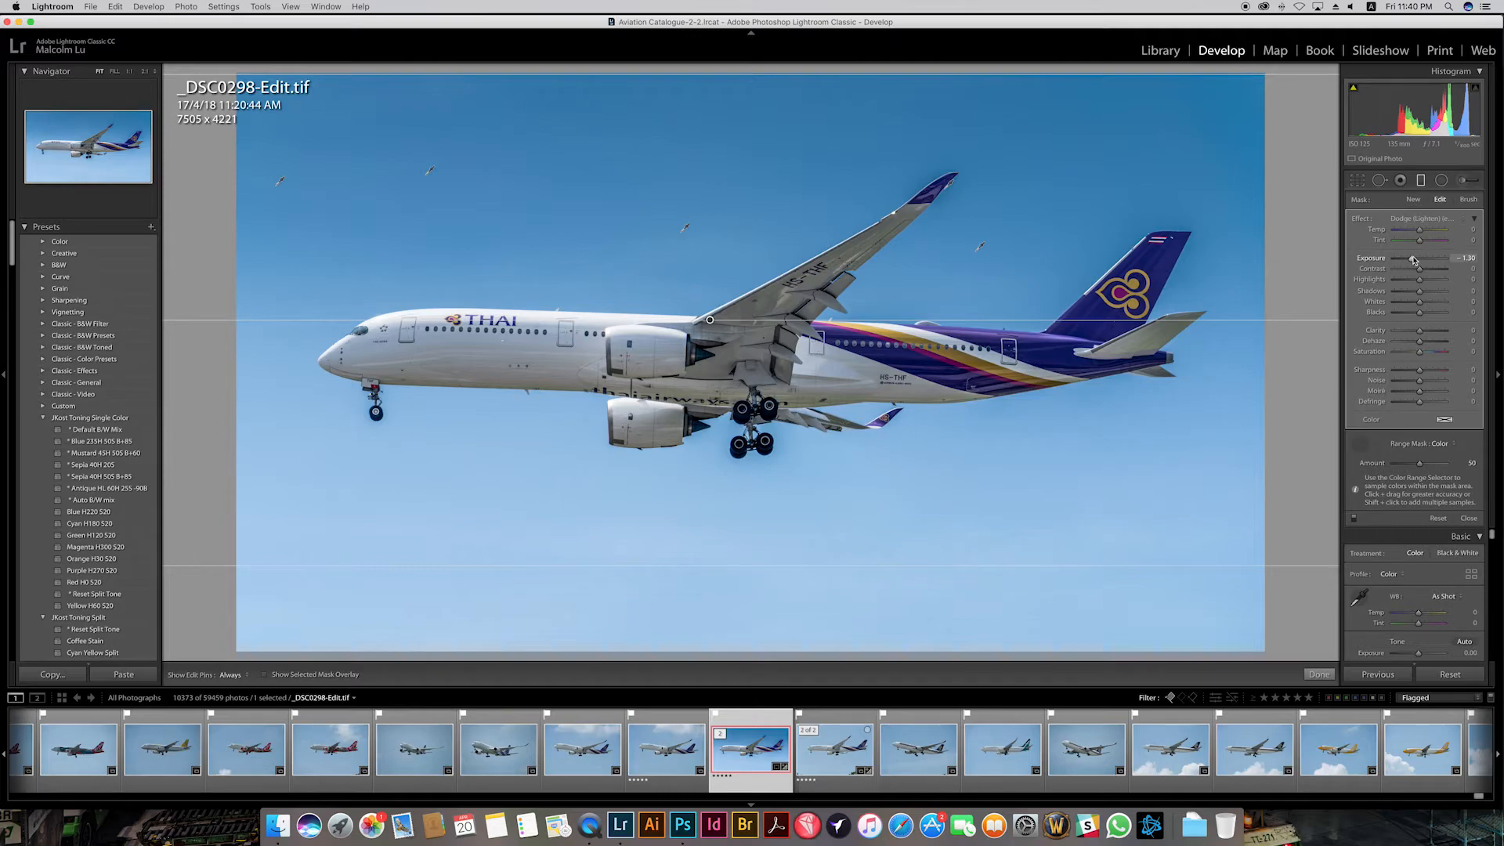
# Step: Try the filter at -4.00 Exposure with added colour samples from the tail fin, the rear fuselage and the sky's corner, undoing each sample
pyautogui.moveTo(1413, 260); pyautogui.dragTo(1348, 249)
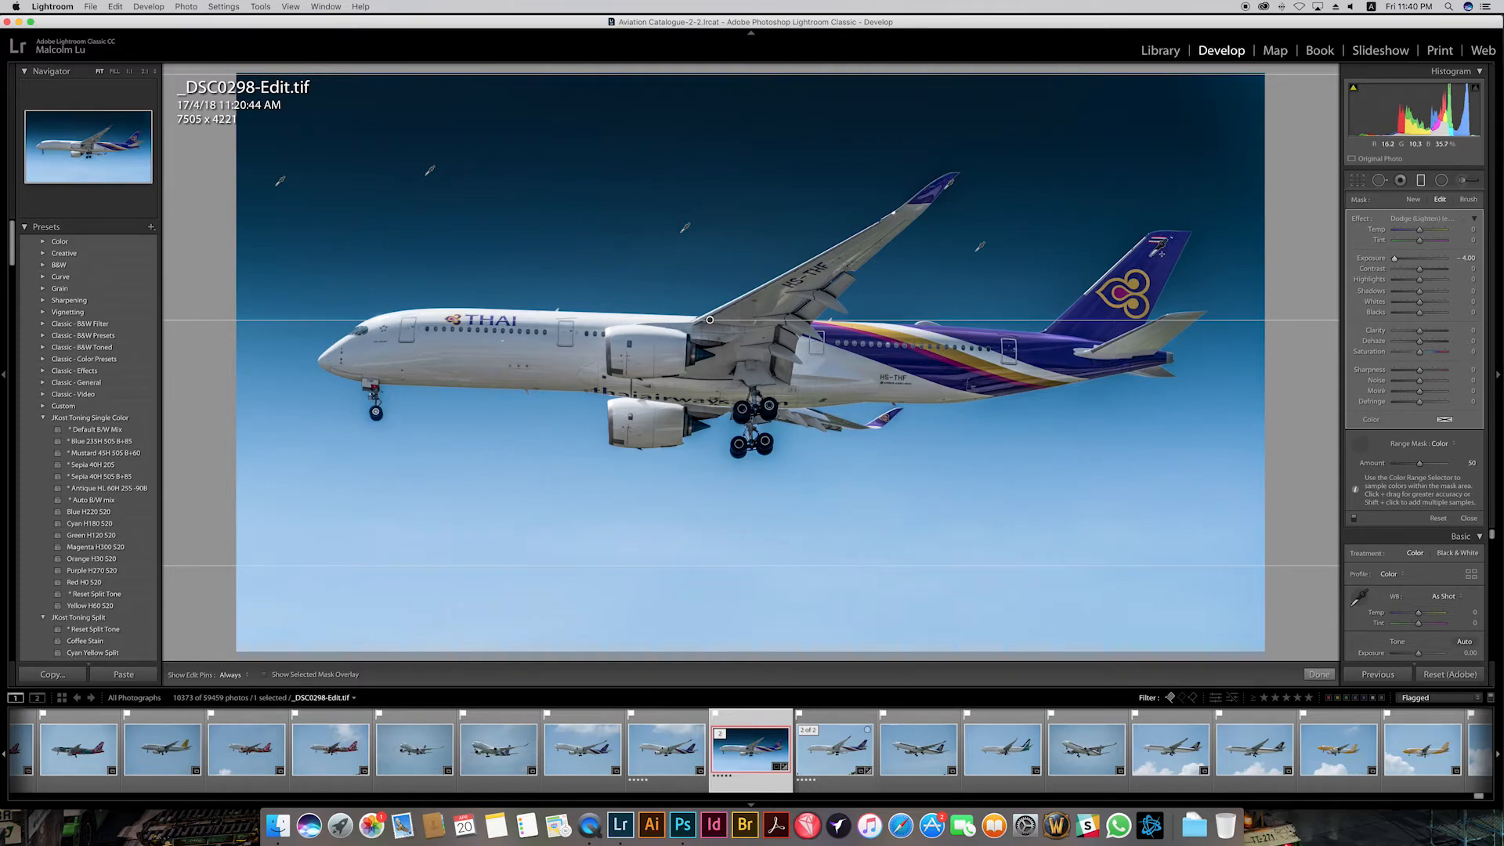
pyautogui.keyDown('shift'); pyautogui.click(1154, 249); pyautogui.keyUp('shift')
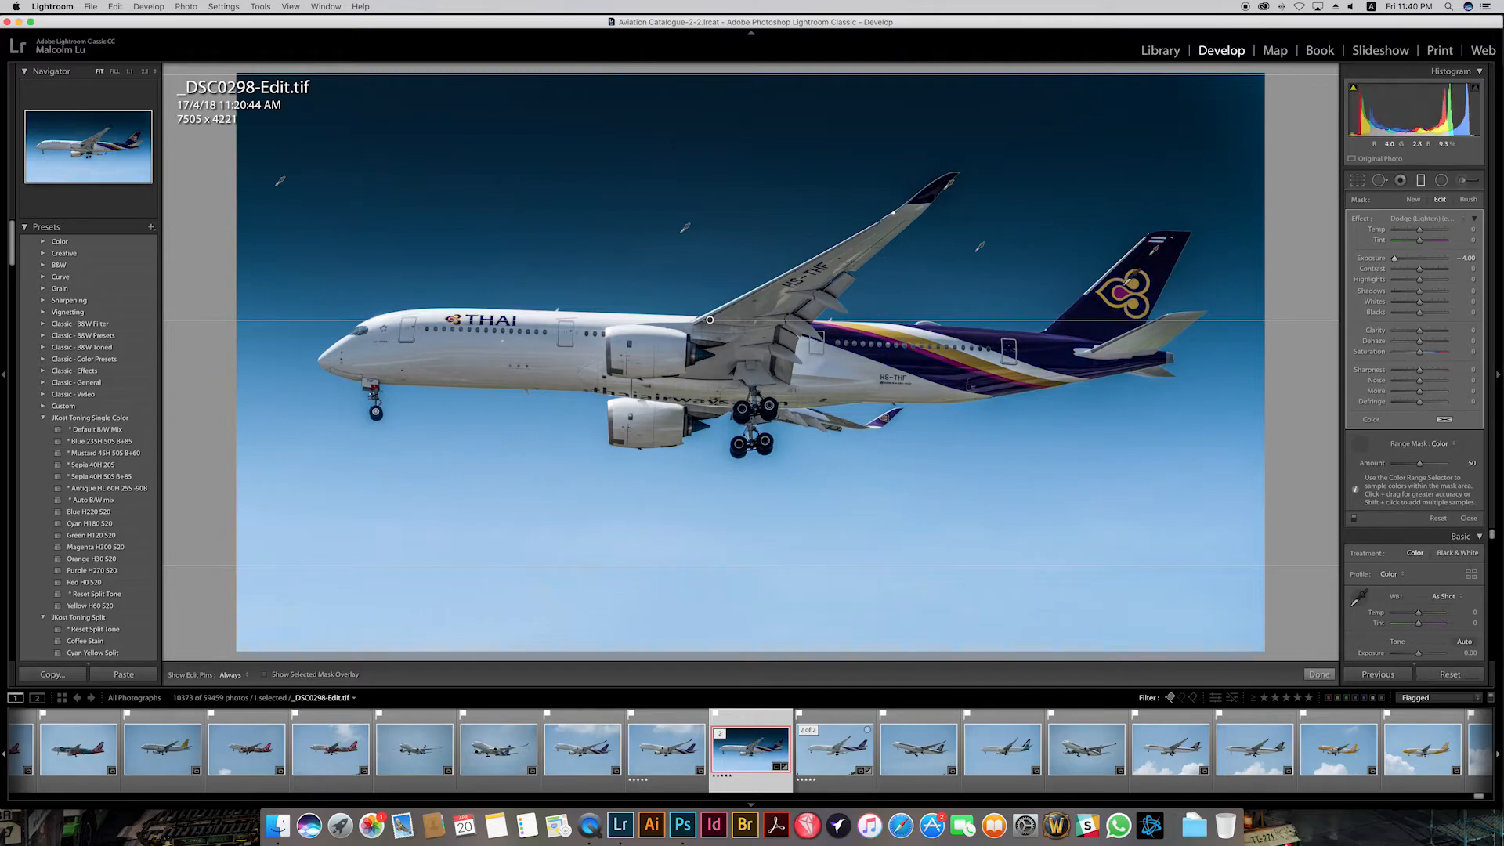
pyautogui.press('super+z')
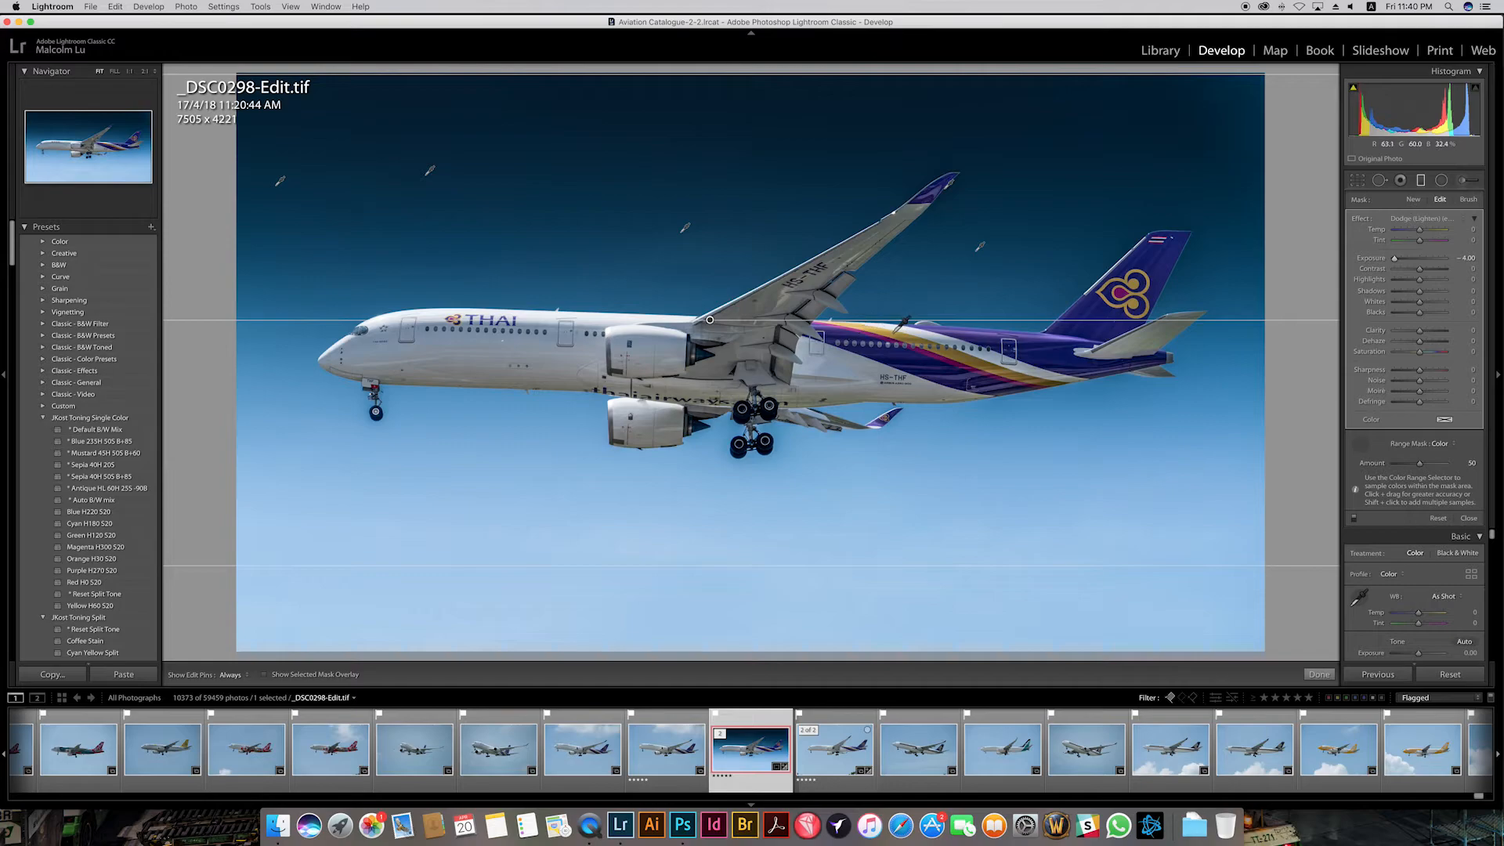
pyautogui.press('shift')
pyautogui.keyDown('shift'); pyautogui.click(912, 325); pyautogui.keyUp('shift')
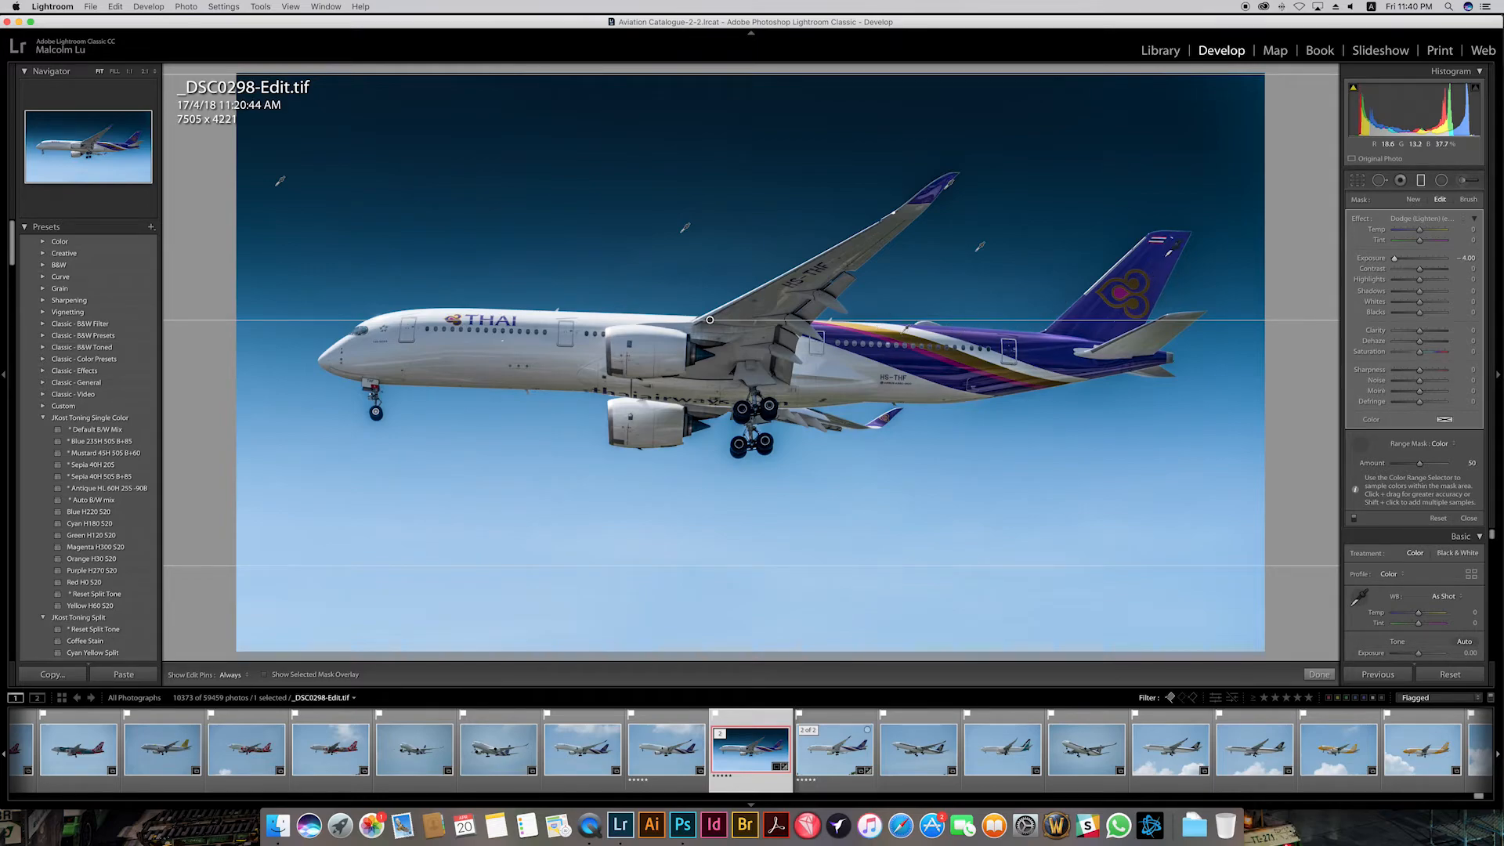
pyautogui.press('super+z')
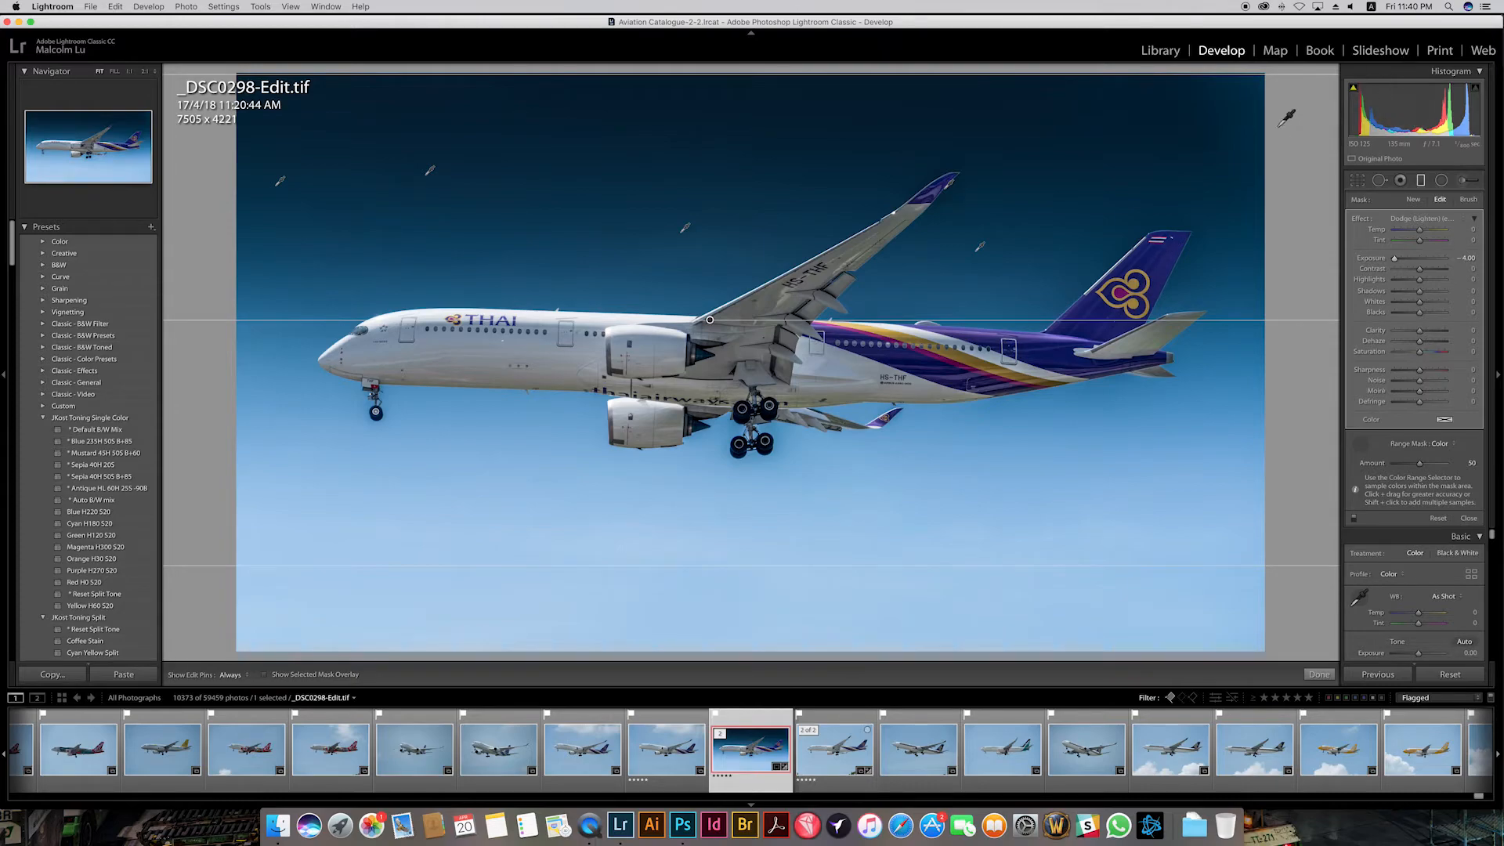
pyautogui.keyDown('shift'); pyautogui.click(1253, 109); pyautogui.keyUp('shift')
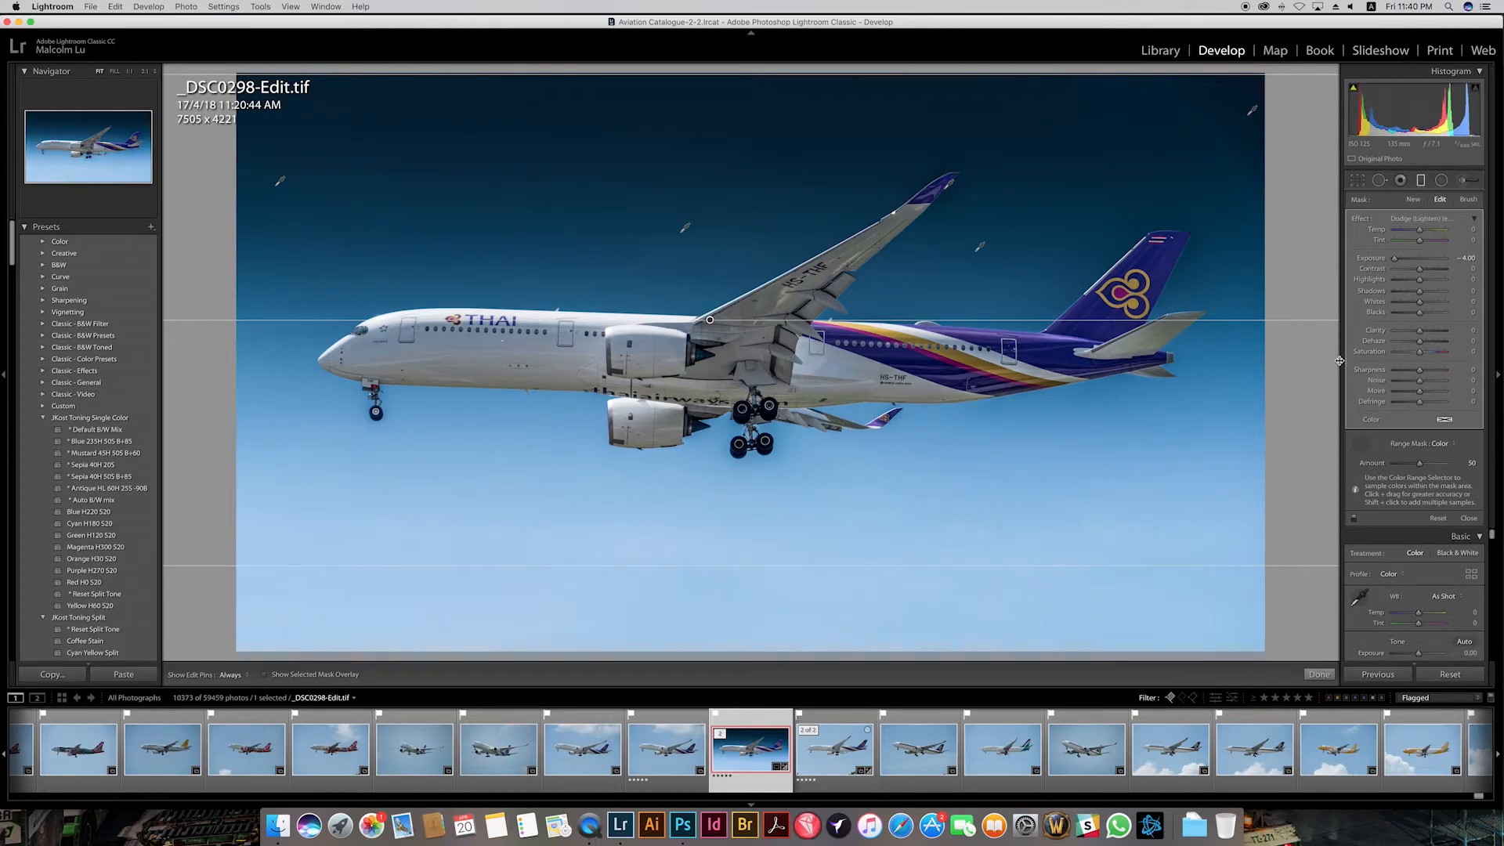
pyautogui.press('super+z')
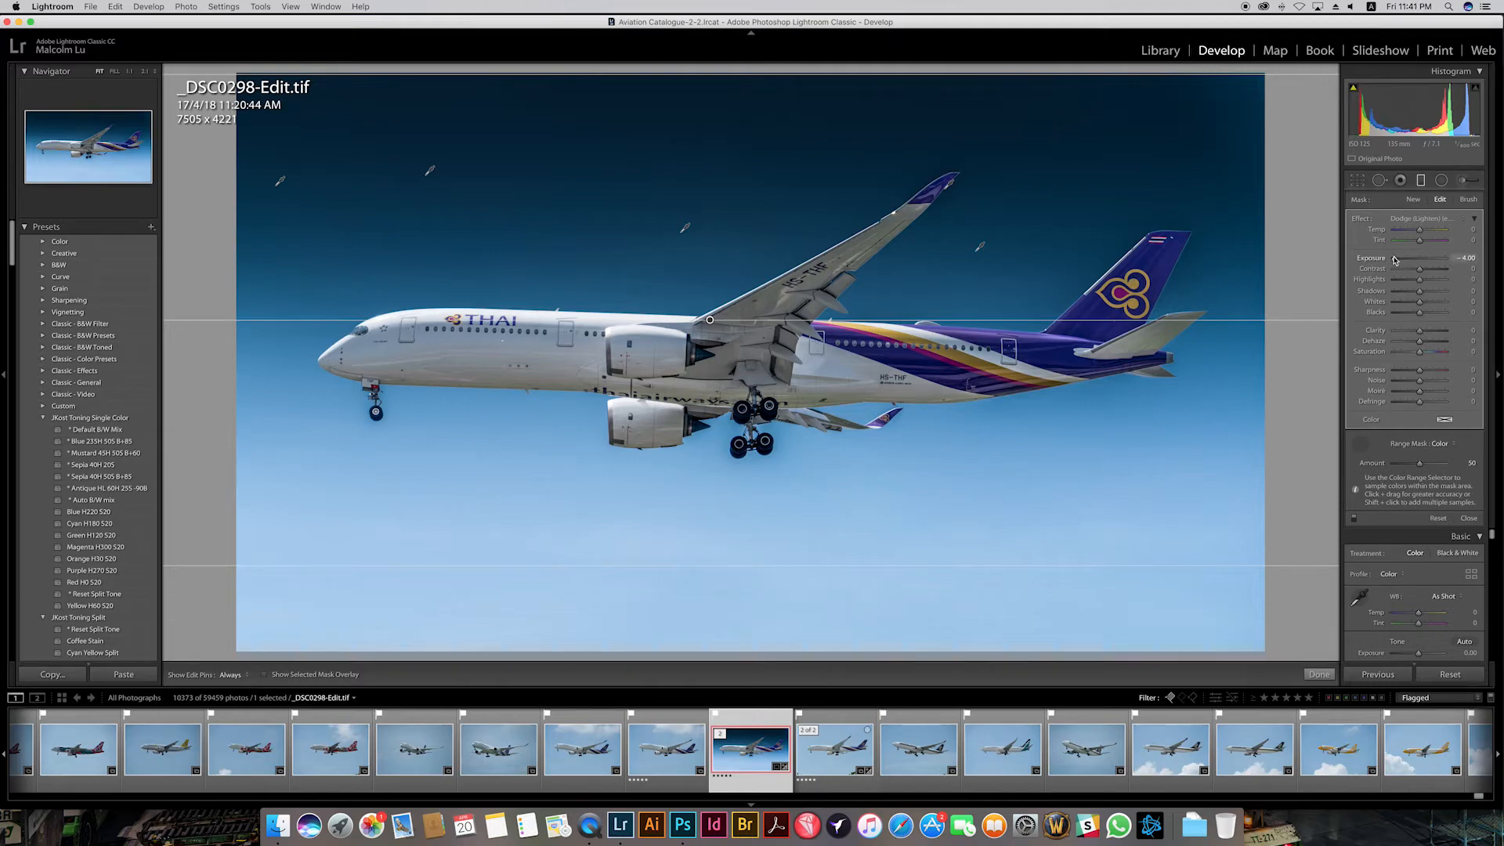
# Step: Set the graduated filter's Exposure to -2.15 and move the whole filter slightly higher over the aircraft
pyautogui.moveTo(1393, 259); pyautogui.dragTo(1405, 264)
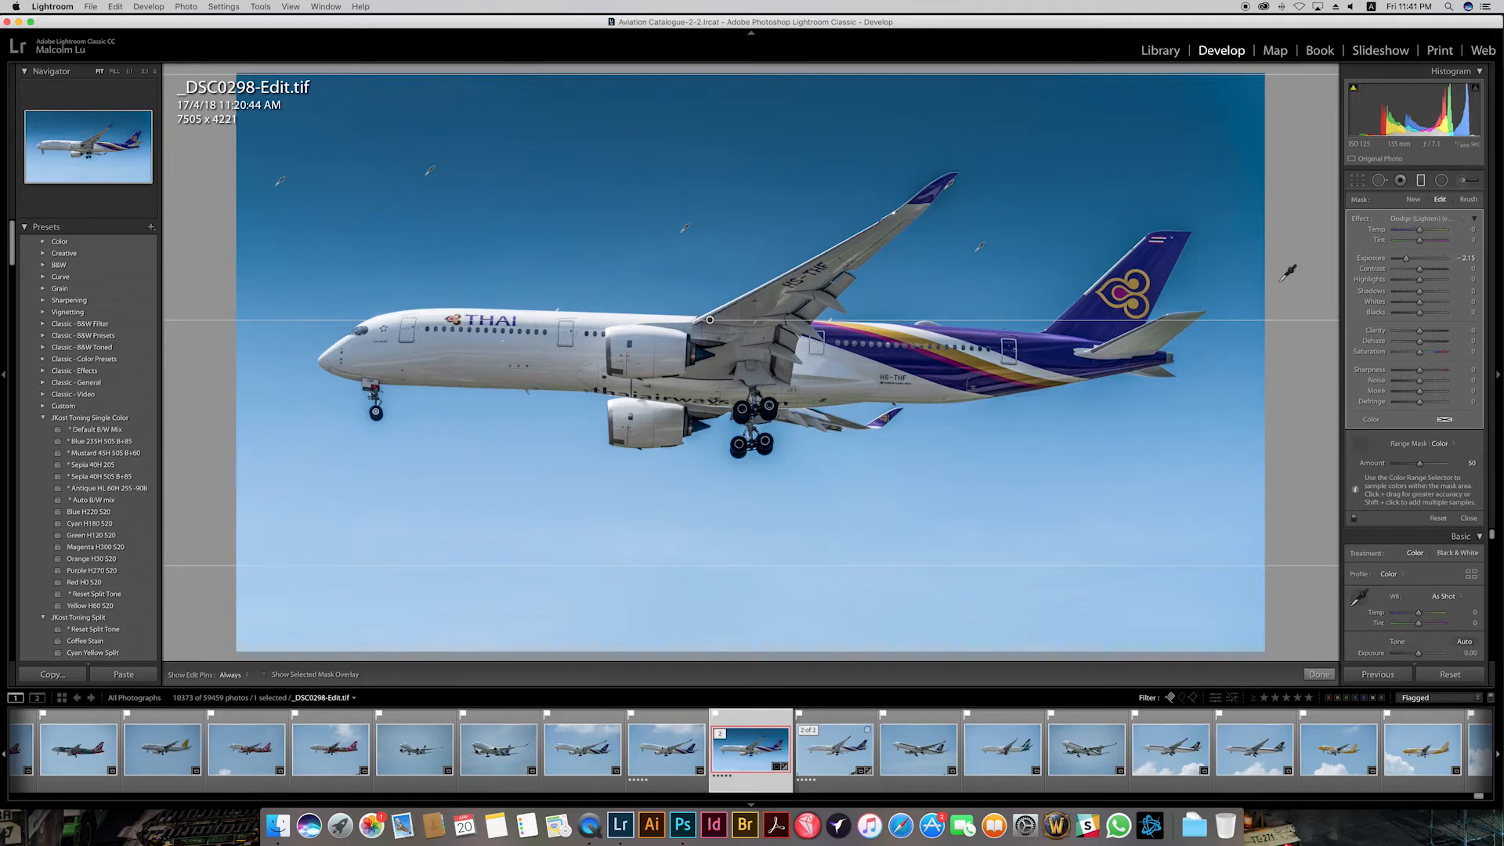
pyautogui.click(721, 339)
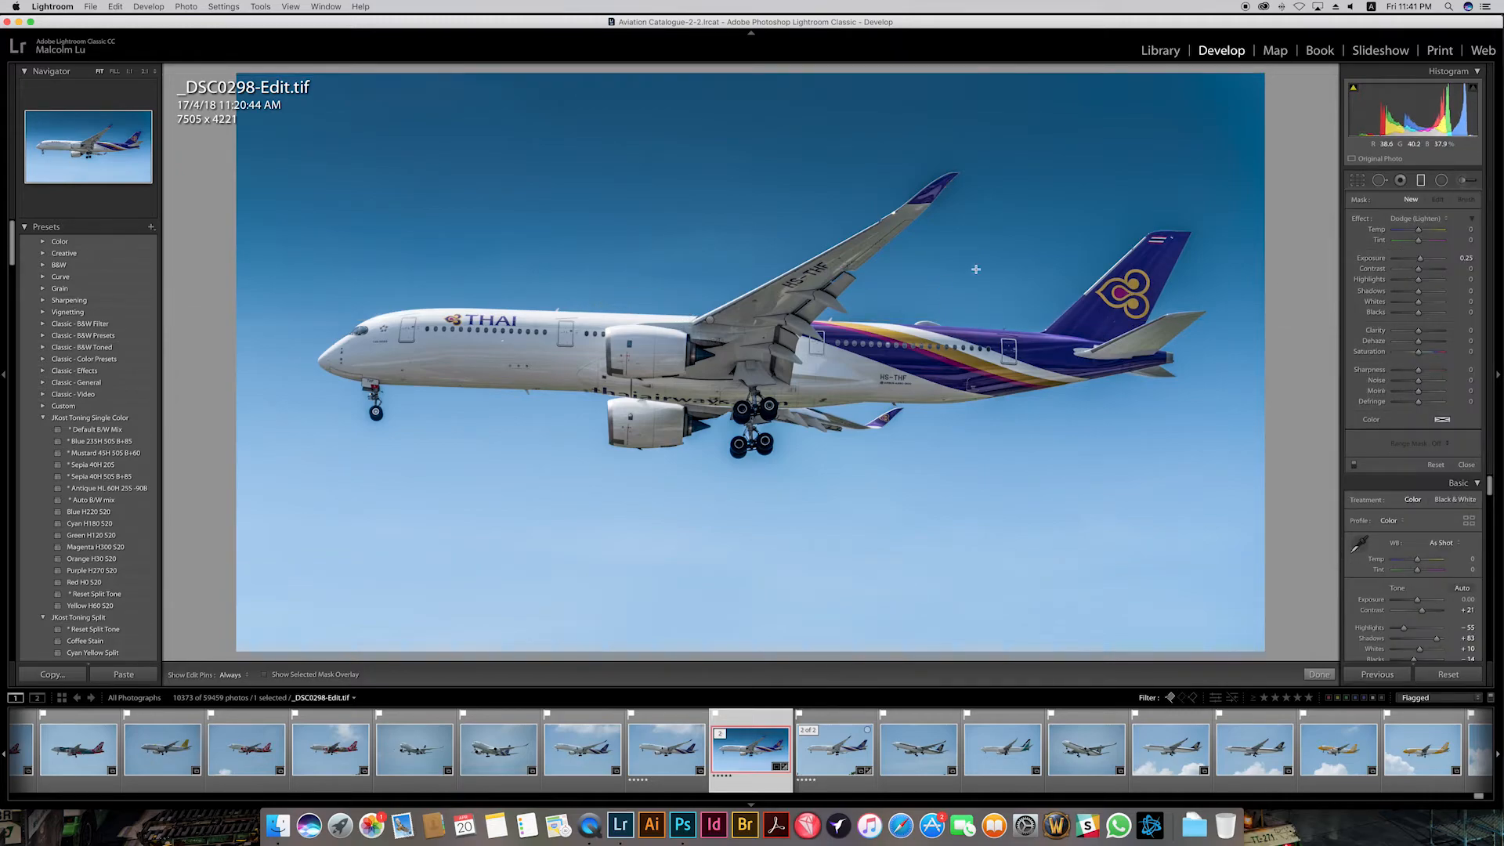
pyautogui.click(1423, 179)
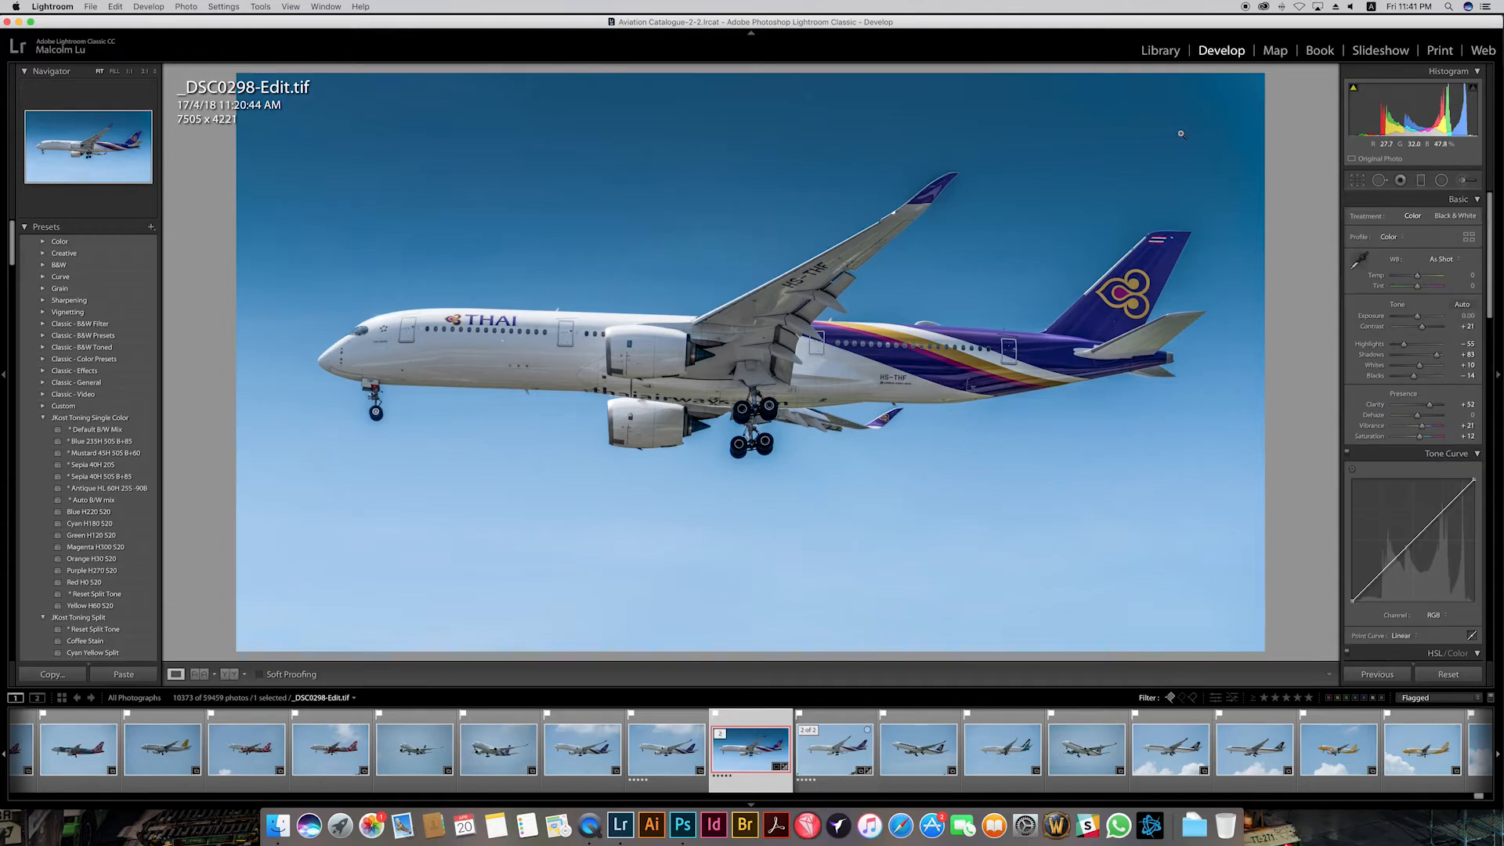
pyautogui.press('m')
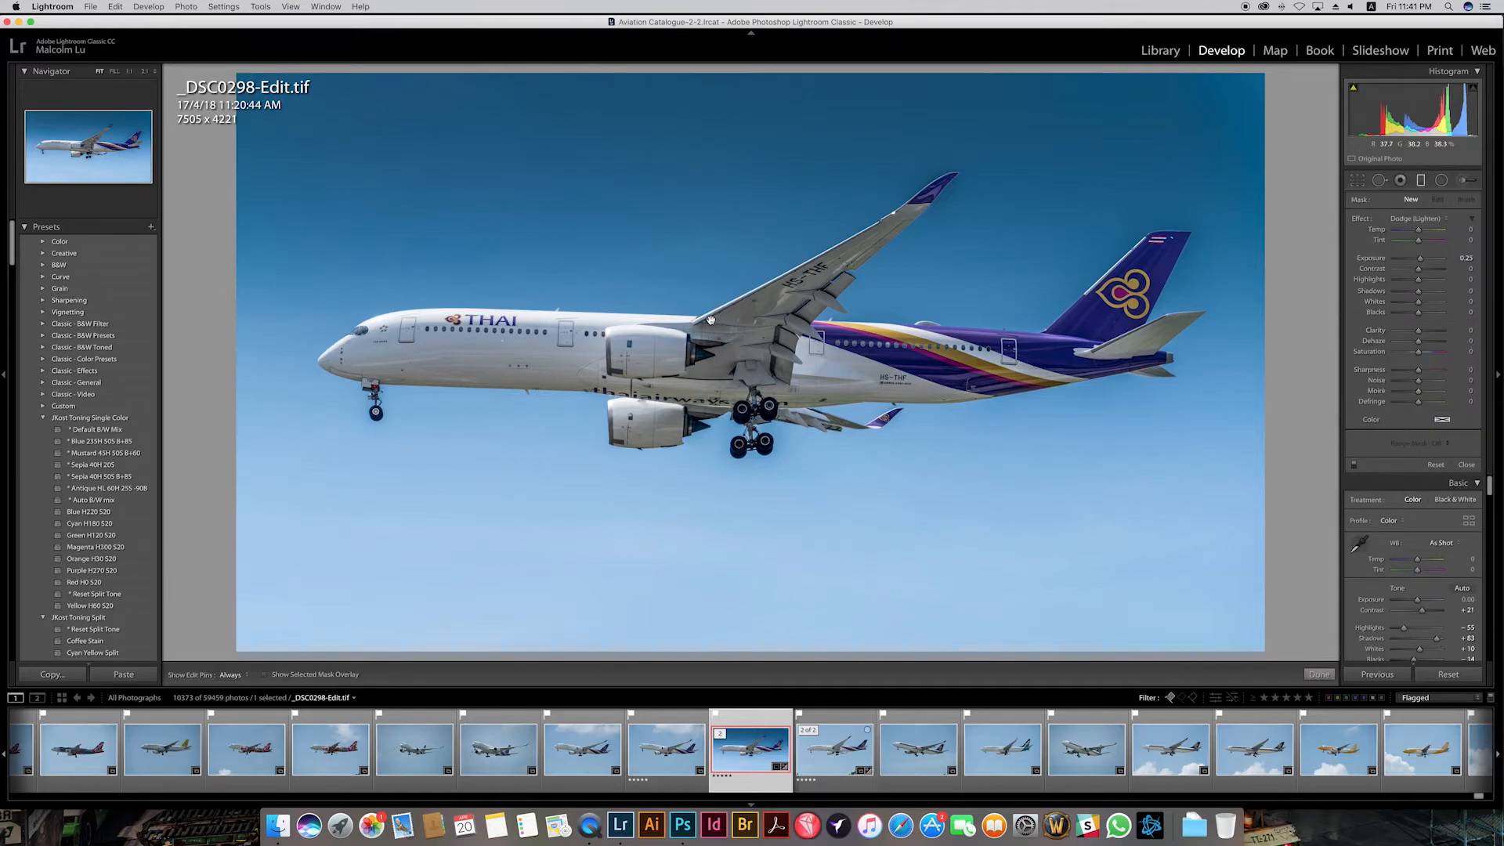
pyautogui.click(711, 320)
pyautogui.moveTo(710, 321); pyautogui.dragTo(714, 282)
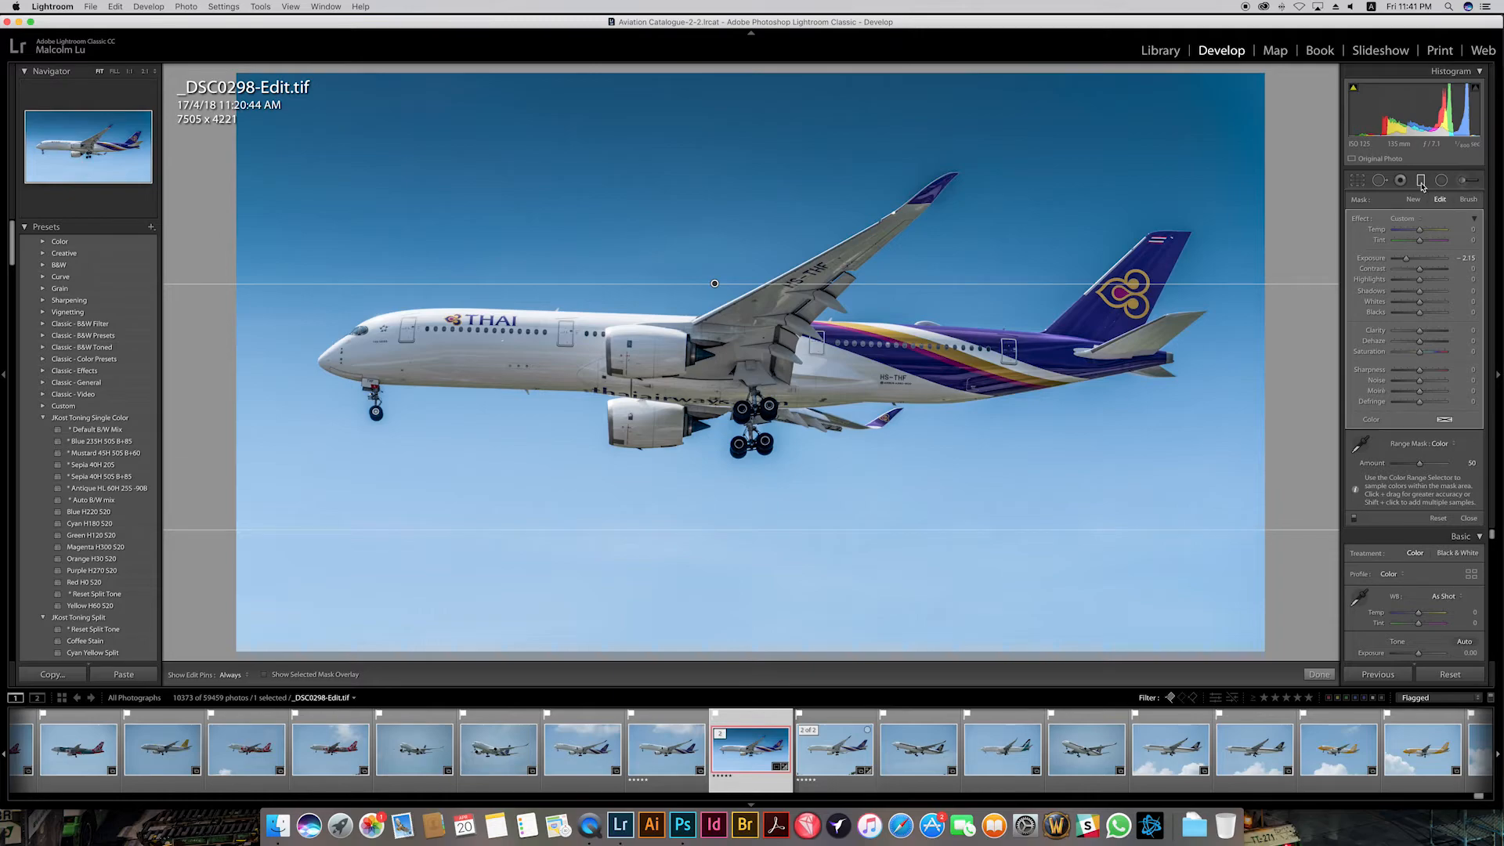
# Step: Add a second graduated filter rising from the bottom of the sky to the fuselage, with its Exposure at 0.17
pyautogui.press('shift')
pyautogui.moveTo(671, 332); pyautogui.dragTo(736, 643)
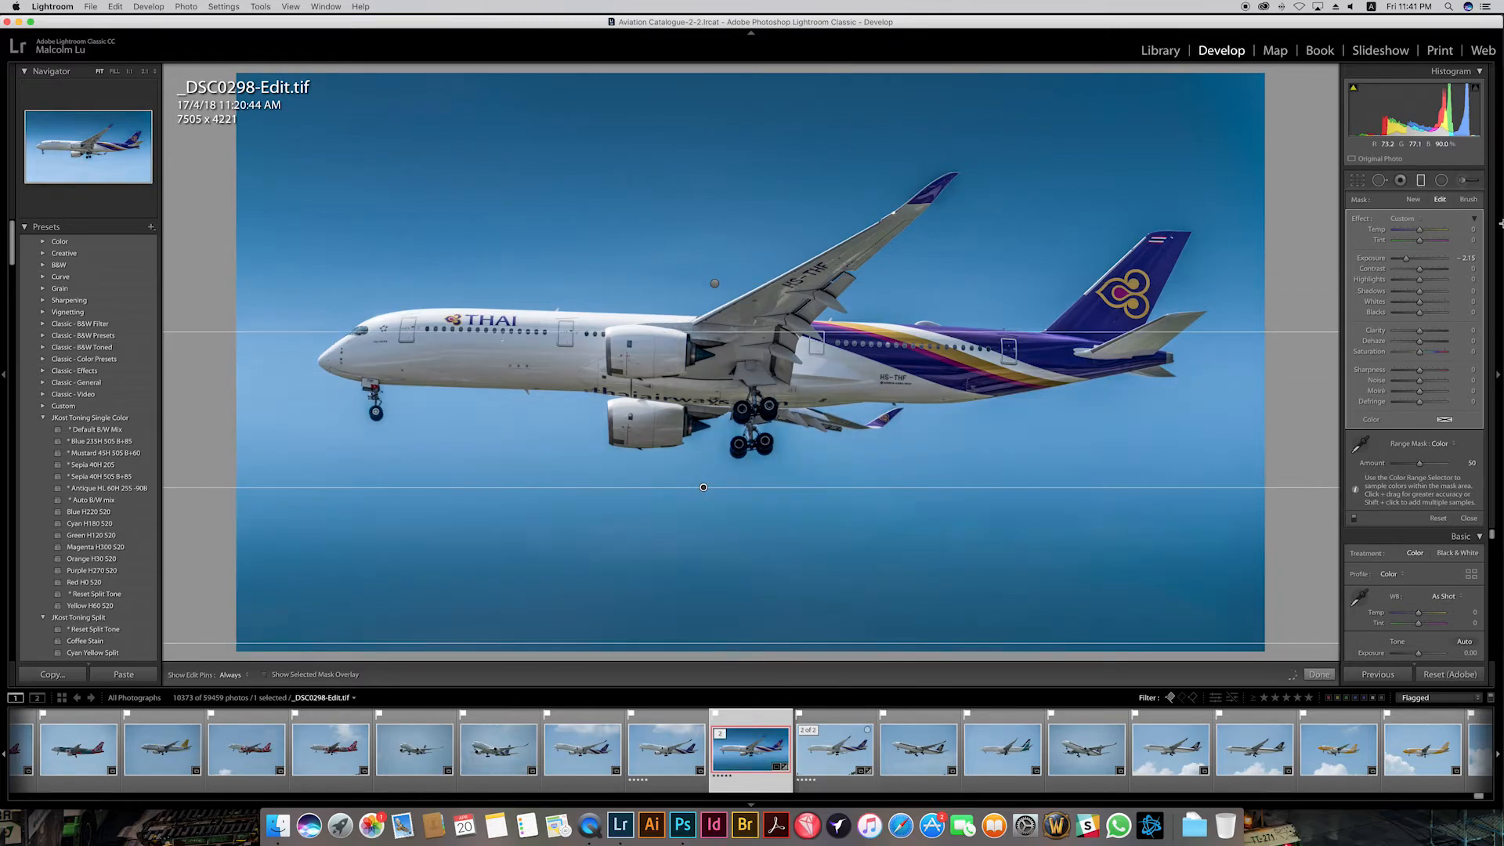
pyautogui.moveTo(1407, 257); pyautogui.dragTo(1419, 259)
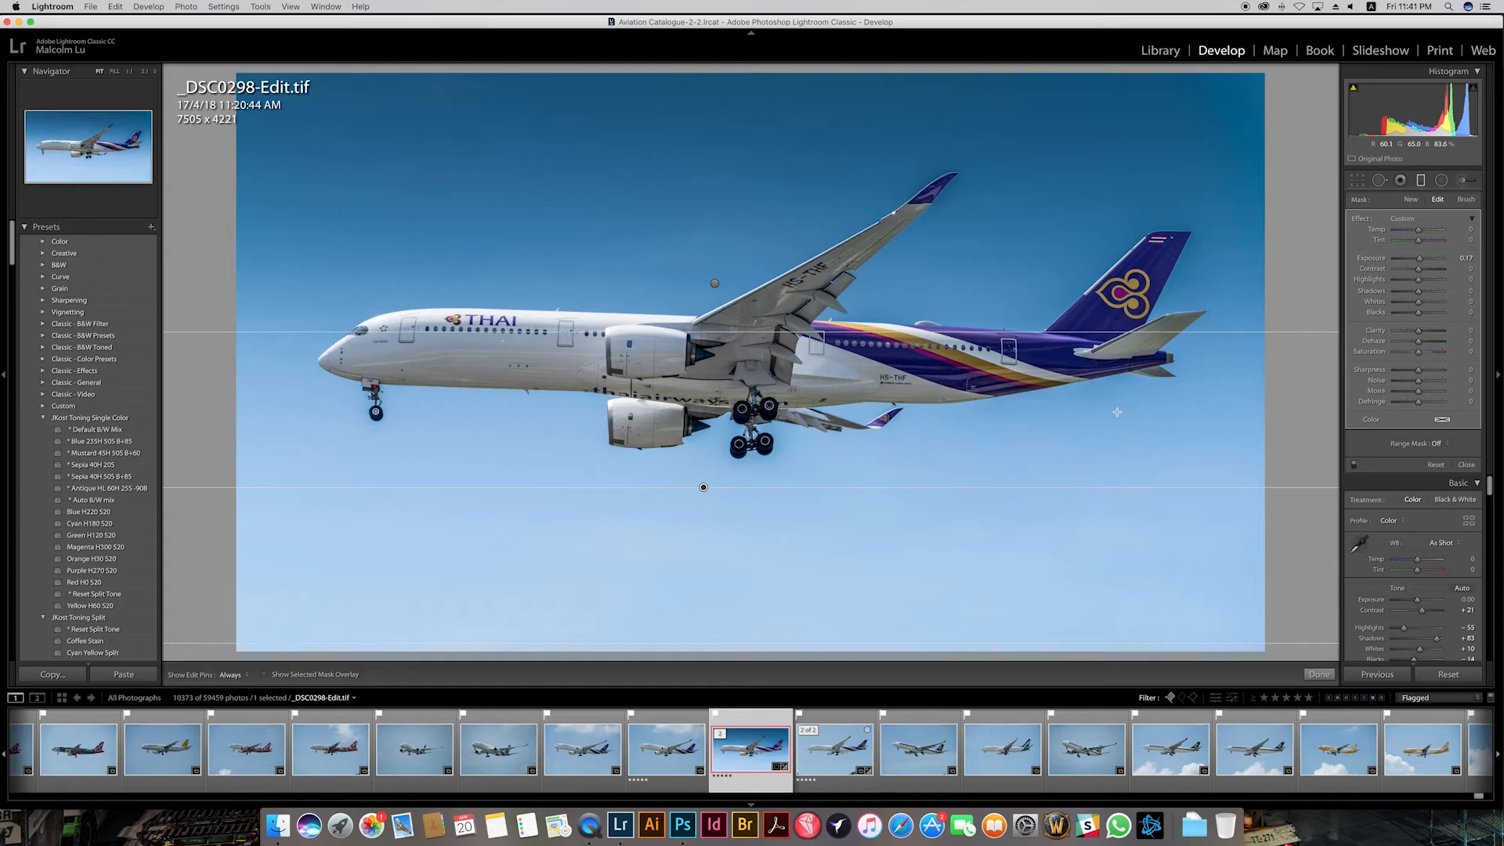
pyautogui.press('m')
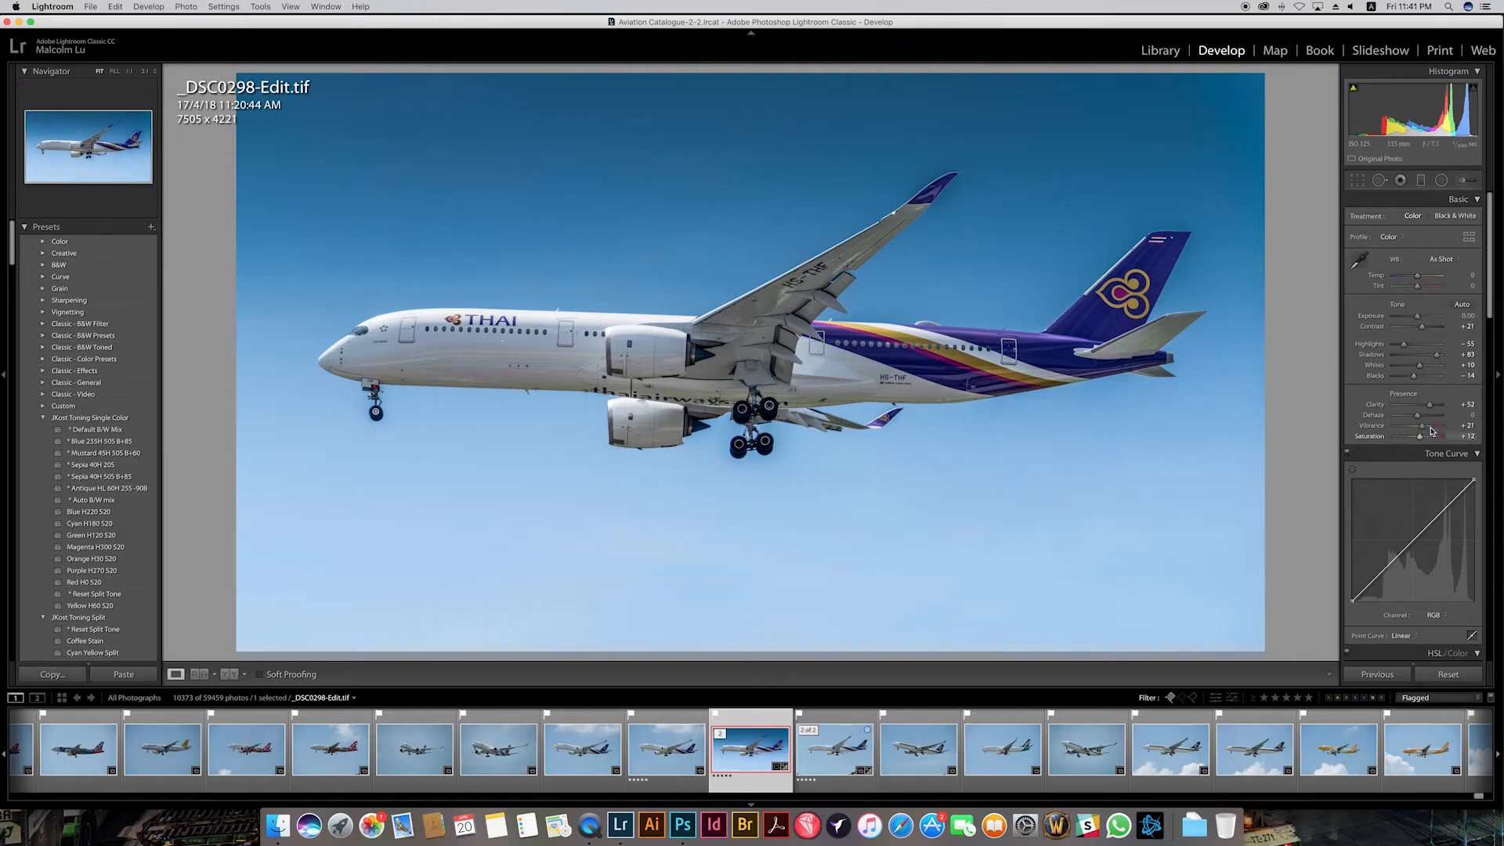
# Step: Try resetting the photo's overall Clarity to 0 and undo the reset
pyautogui.doubleClick(1372, 405)
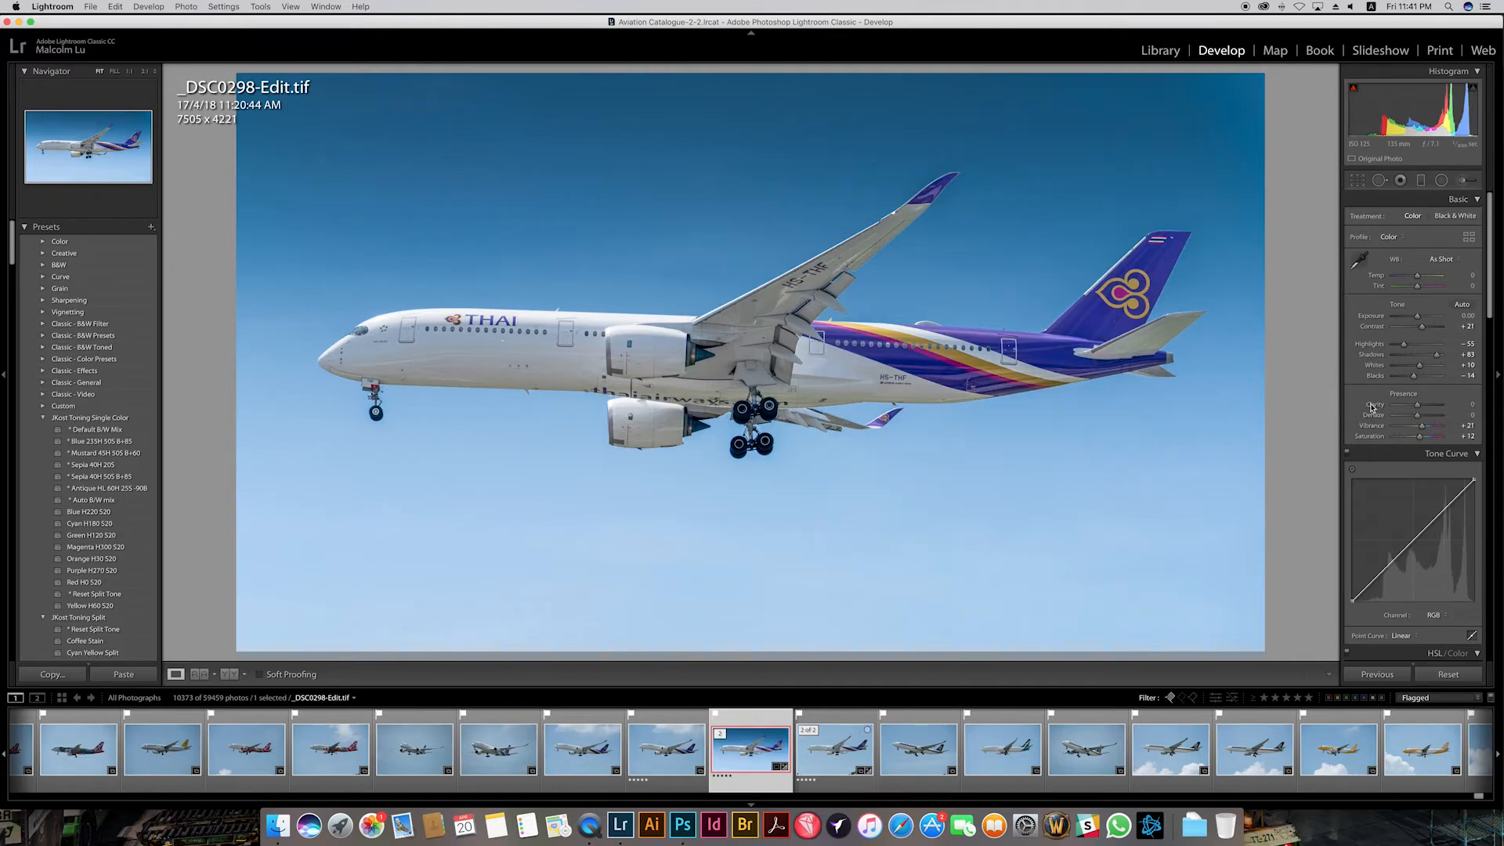
pyautogui.press('super+z')
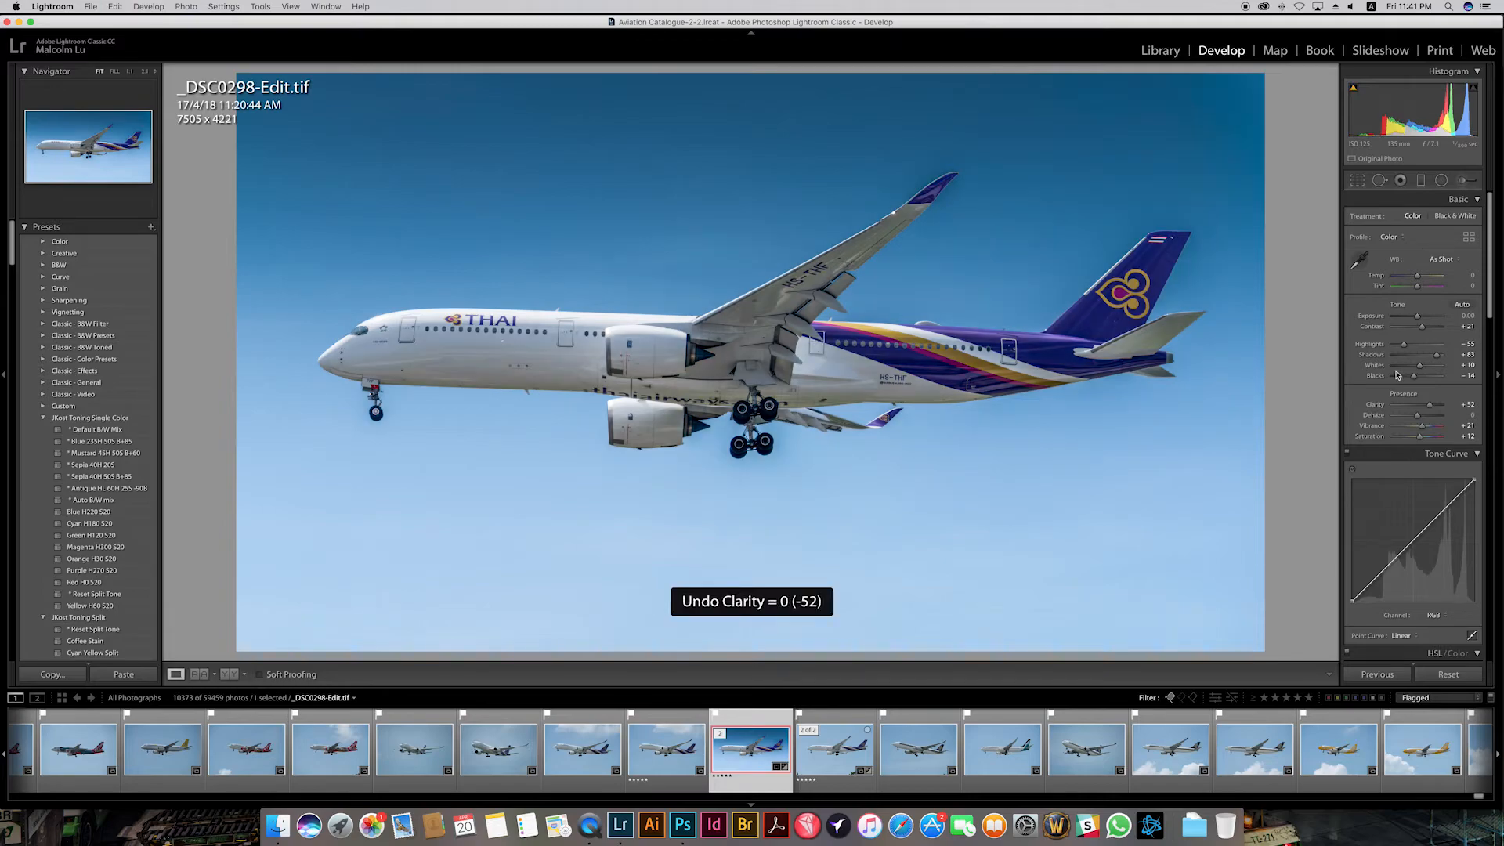
# Step: Paint a new adjustment brush mask around the tail fin's edges at size 4.0, with Exposure reset to 0 and the mask overlay shown
pyautogui.click(1461, 180)
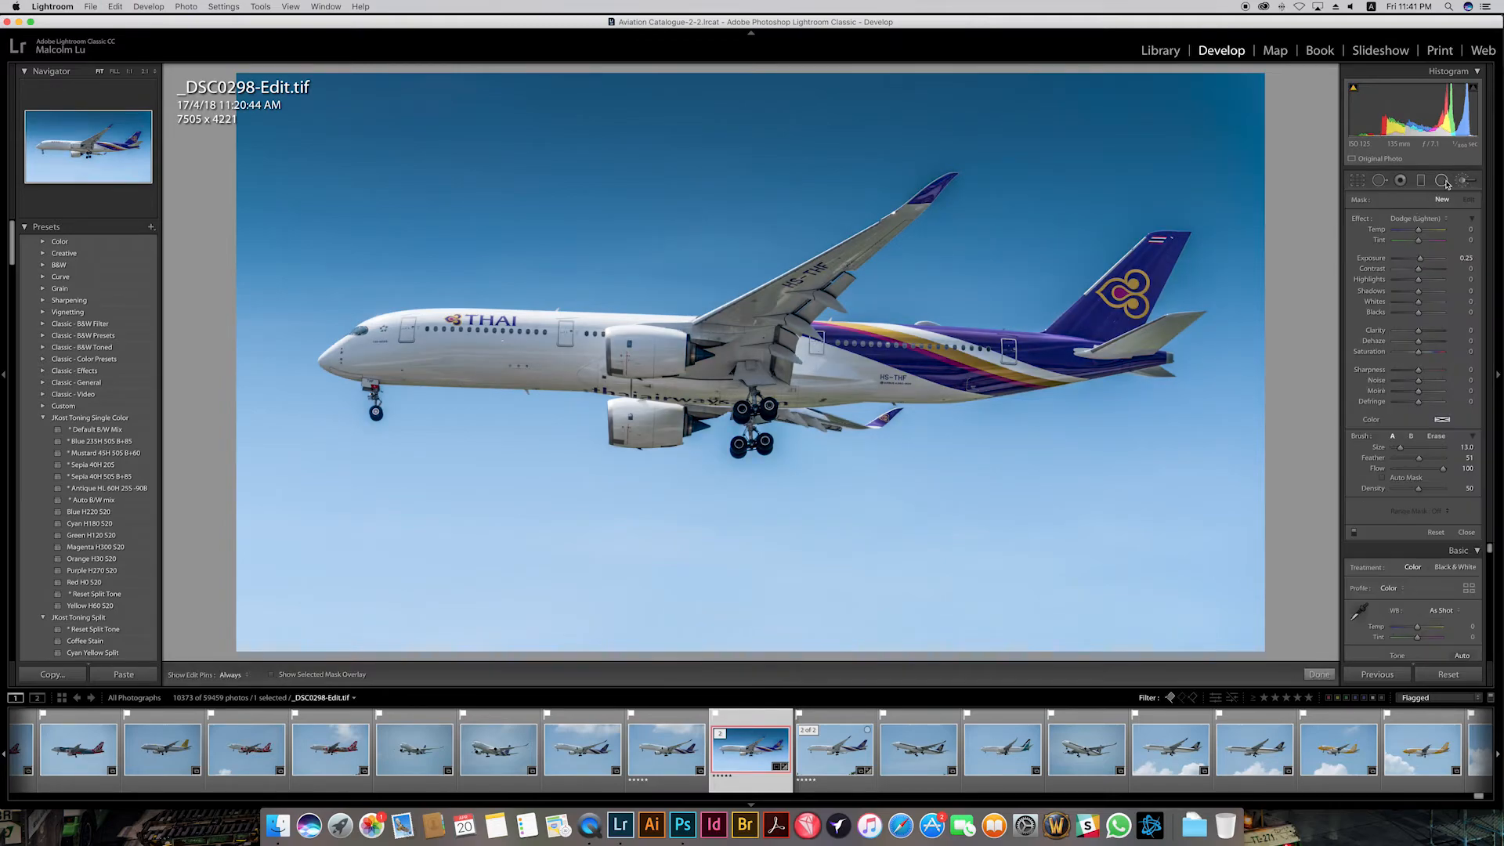
pyautogui.scroll(-5, 1173, 297)
pyautogui.scroll(-1, 1161, 314)
pyautogui.press('o')
pyautogui.doubleClick(1372, 257)
pyautogui.press('h')
pyautogui.moveTo(1151, 320)
pyautogui.mouseDown()
pyautogui.moveTo(1192, 235)
pyautogui.moveTo(1149, 233)
pyautogui.moveTo(1100, 272)
pyautogui.mouseUp()
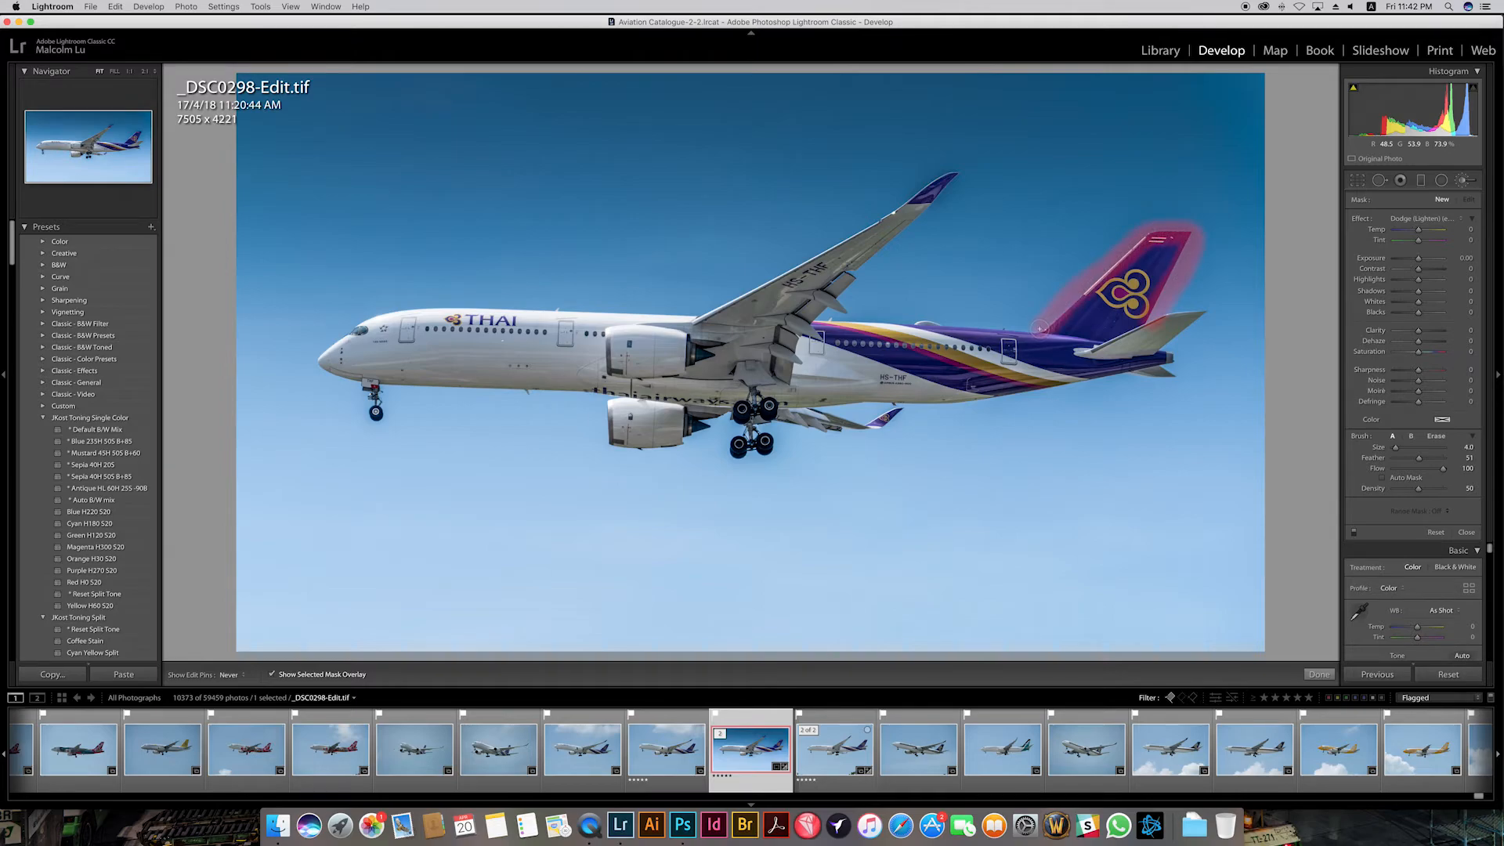
pyautogui.moveTo(1039, 327); pyautogui.dragTo(1037, 329)
pyautogui.press('h')
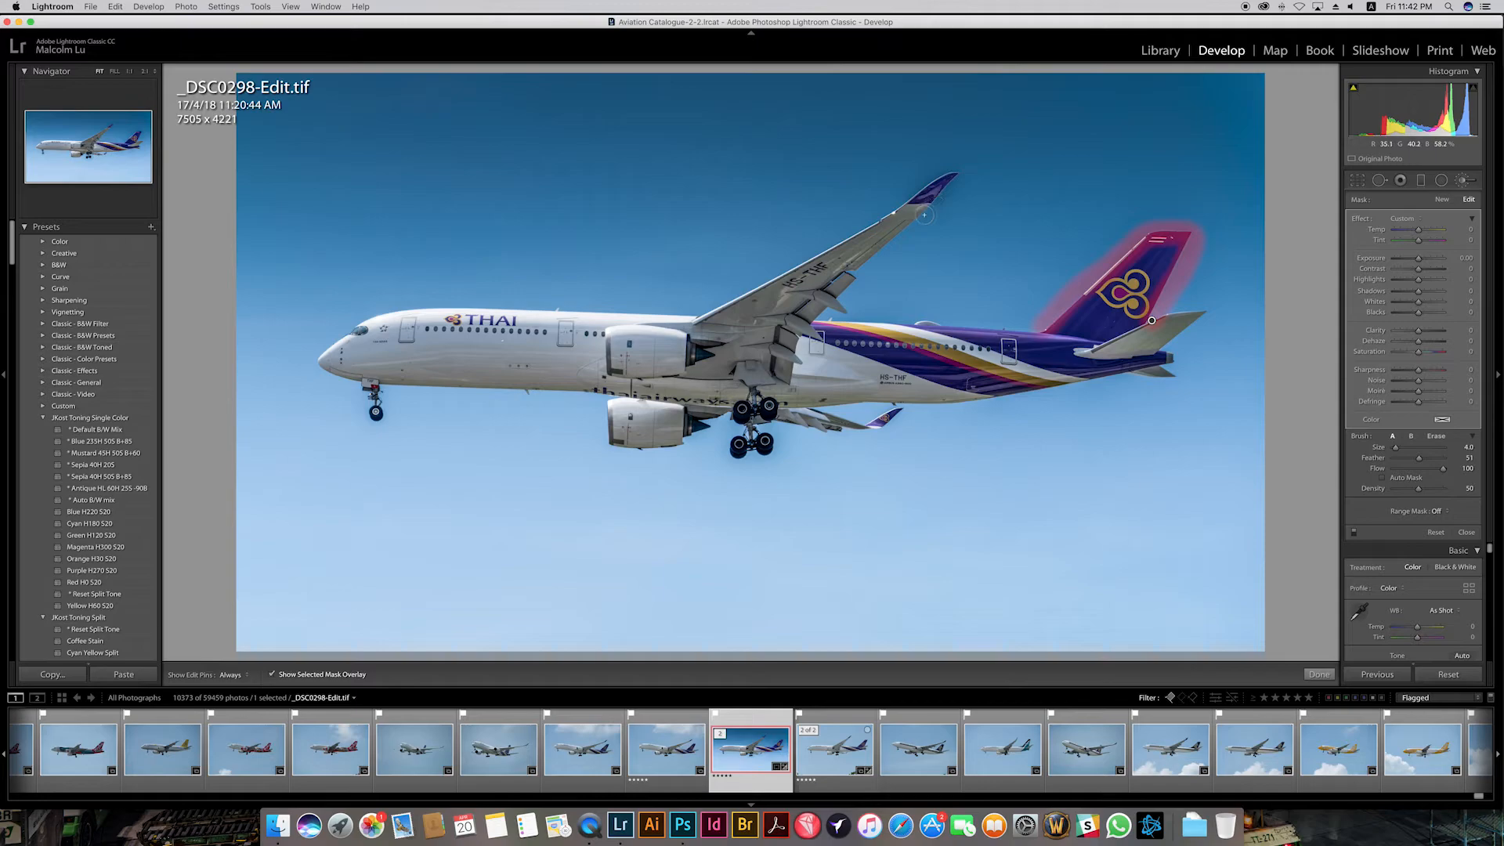
pyautogui.press('h')
pyautogui.moveTo(924, 215); pyautogui.dragTo(956, 176)
pyautogui.press('super+z')
# Step: Extend the brush mask around both edges of the raised wing's purple tip at brush size 6.0
pyautogui.press('[')
pyautogui.click(144, 72)
pyautogui.click(118, 124)
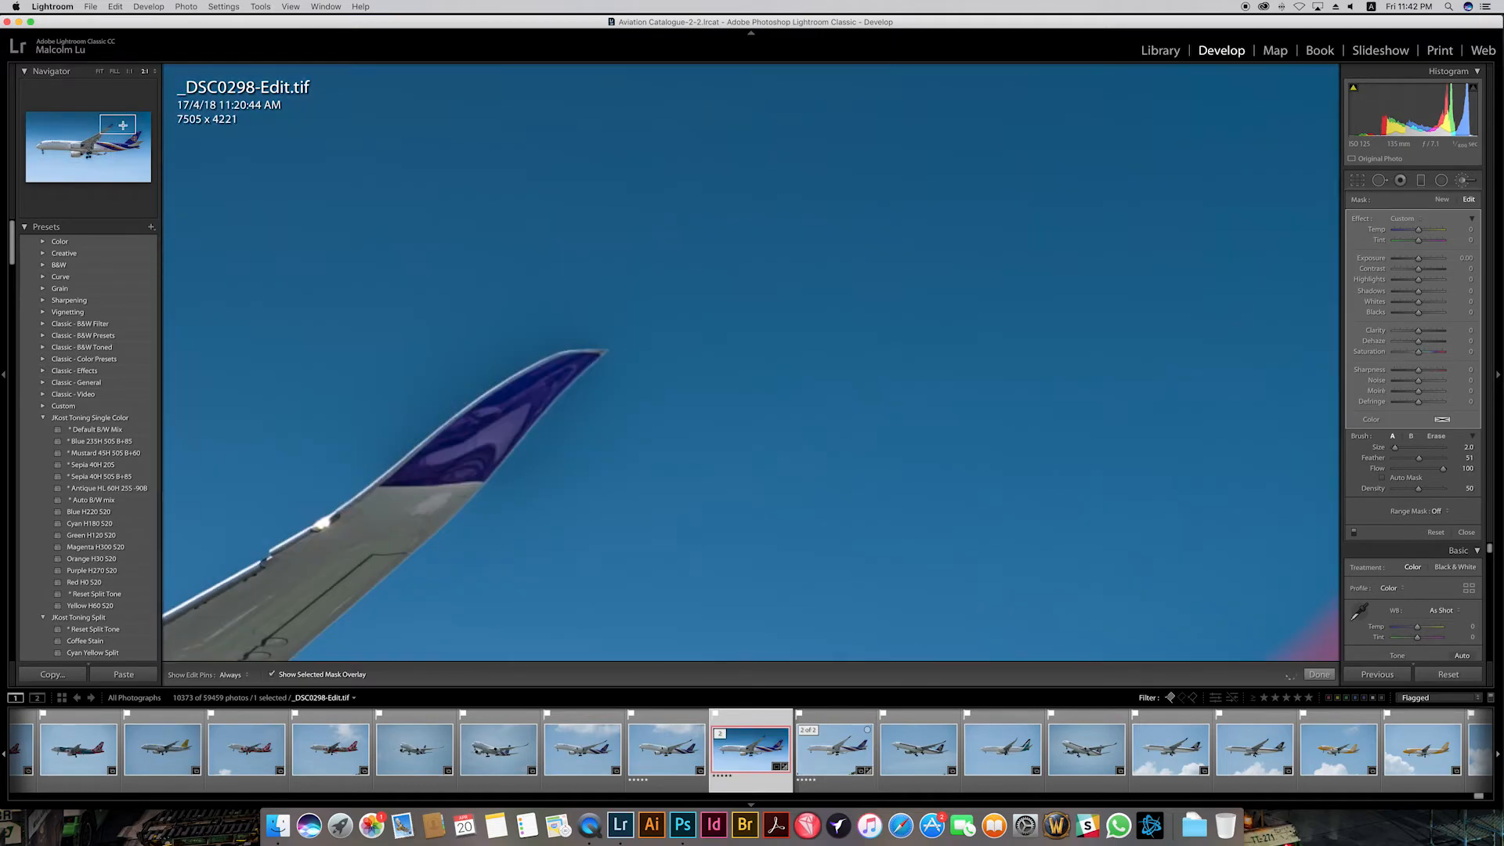
pyautogui.press(']')
pyautogui.press(']')
pyautogui.press(']')
pyautogui.press('h')
pyautogui.moveTo(347, 486)
pyautogui.mouseDown()
pyautogui.moveTo(511, 360)
pyautogui.moveTo(603, 343)
pyautogui.moveTo(596, 379)
pyautogui.moveTo(459, 540)
pyautogui.mouseUp()
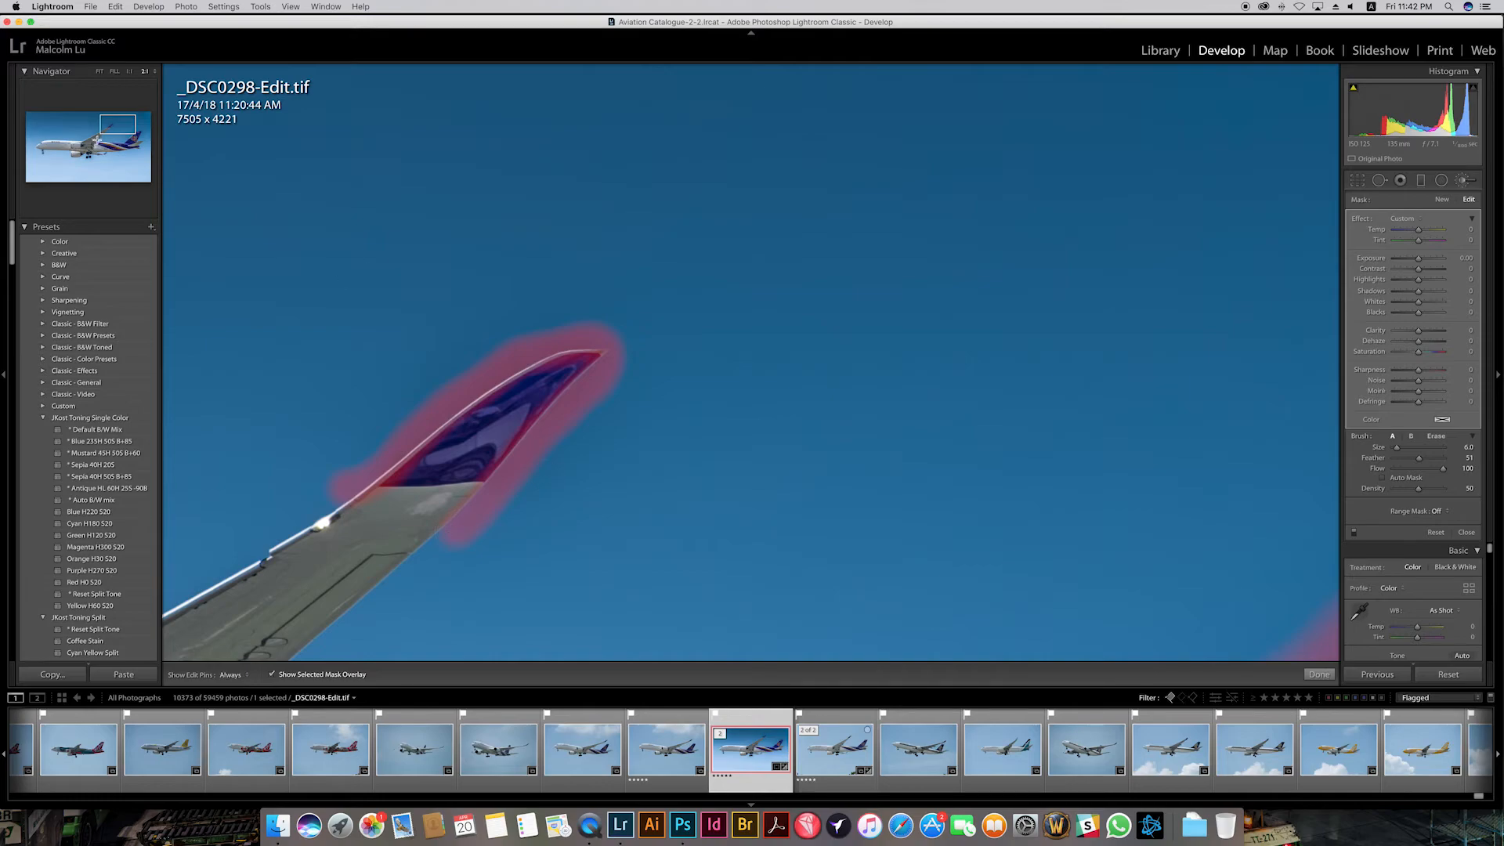
# Step: Paint the brush mask around the main landing gear wheels and the sky bordering them
pyautogui.moveTo(118, 128); pyautogui.dragTo(91, 154)
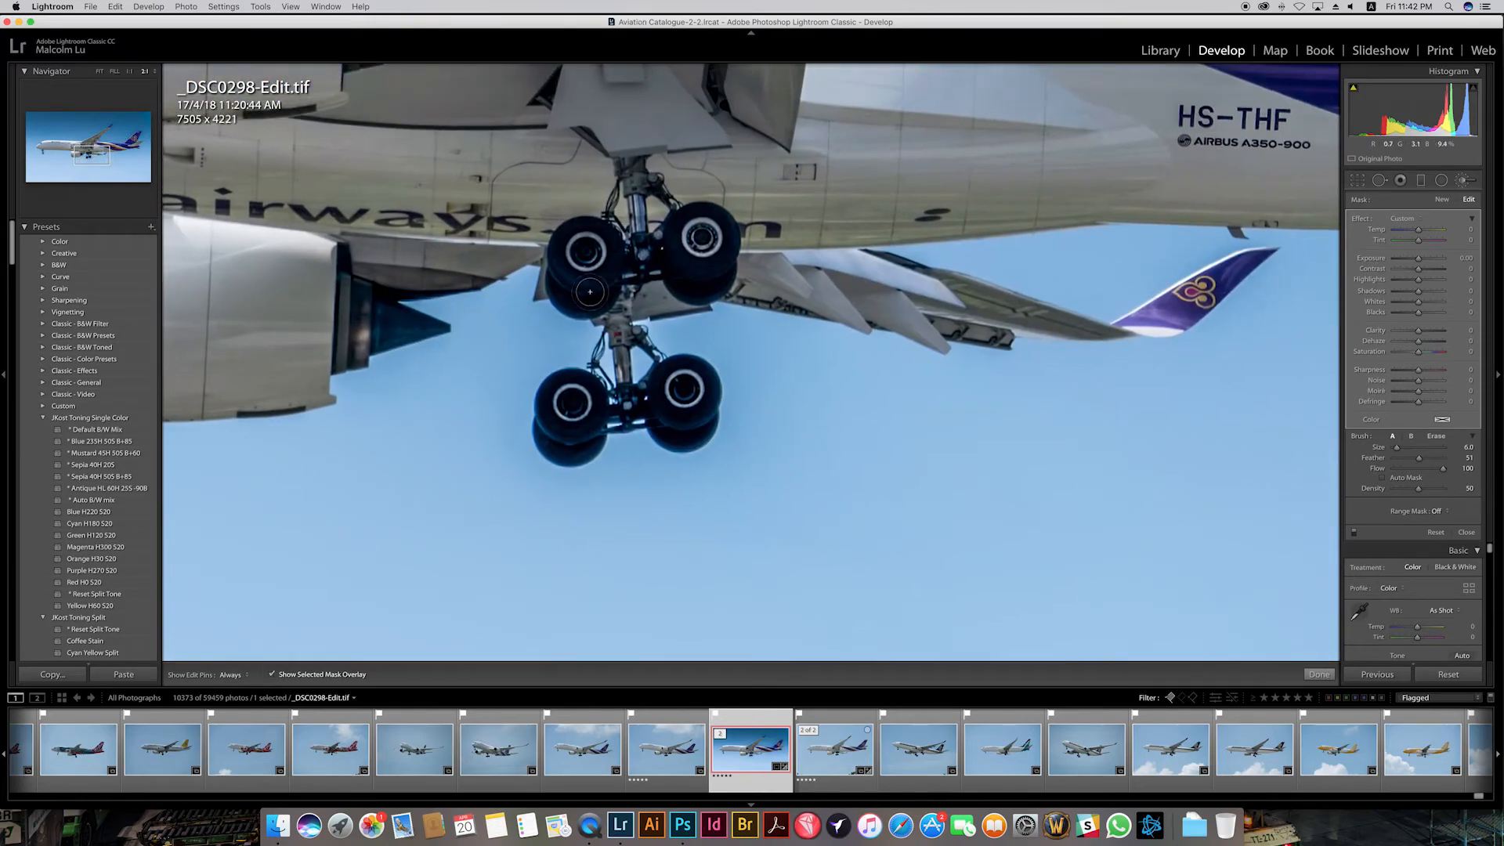
pyautogui.press(']')
pyautogui.moveTo(529, 276)
pyautogui.mouseDown()
pyautogui.moveTo(568, 310)
pyautogui.moveTo(574, 328)
pyautogui.moveTo(518, 385)
pyautogui.moveTo(506, 442)
pyautogui.moveTo(535, 459)
pyautogui.moveTo(582, 465)
pyautogui.moveTo(647, 437)
pyautogui.moveTo(649, 456)
pyautogui.moveTo(723, 442)
pyautogui.moveTo(733, 358)
pyautogui.moveTo(669, 337)
pyautogui.mouseUp()
pyautogui.press(']')
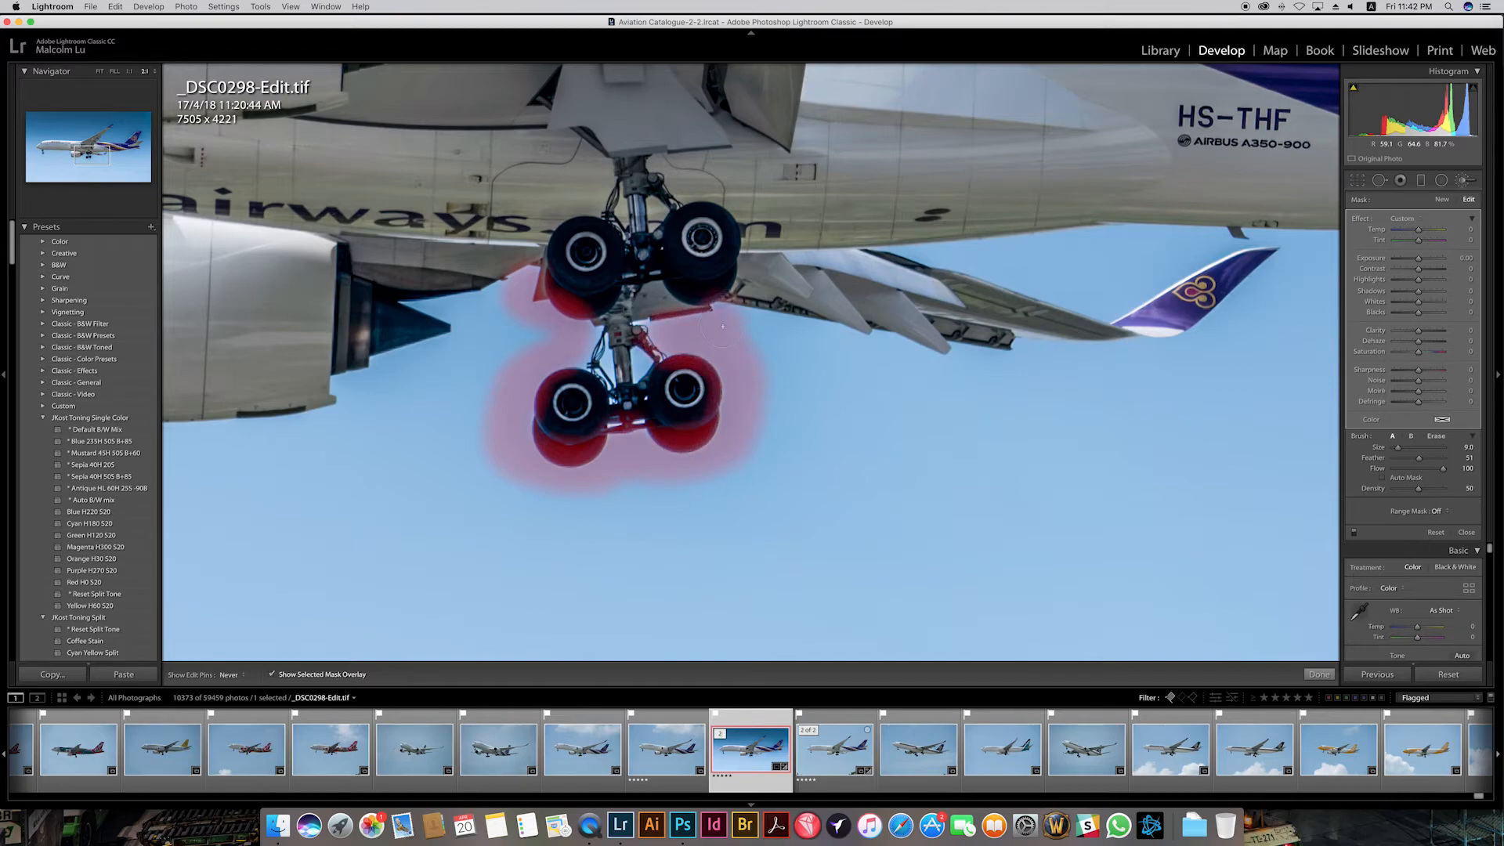
# Step: Extend the brush mask along both edges of the far purple winglet and around the lower engine's exhaust cone
pyautogui.moveTo(1275, 236); pyautogui.dragTo(1099, 316)
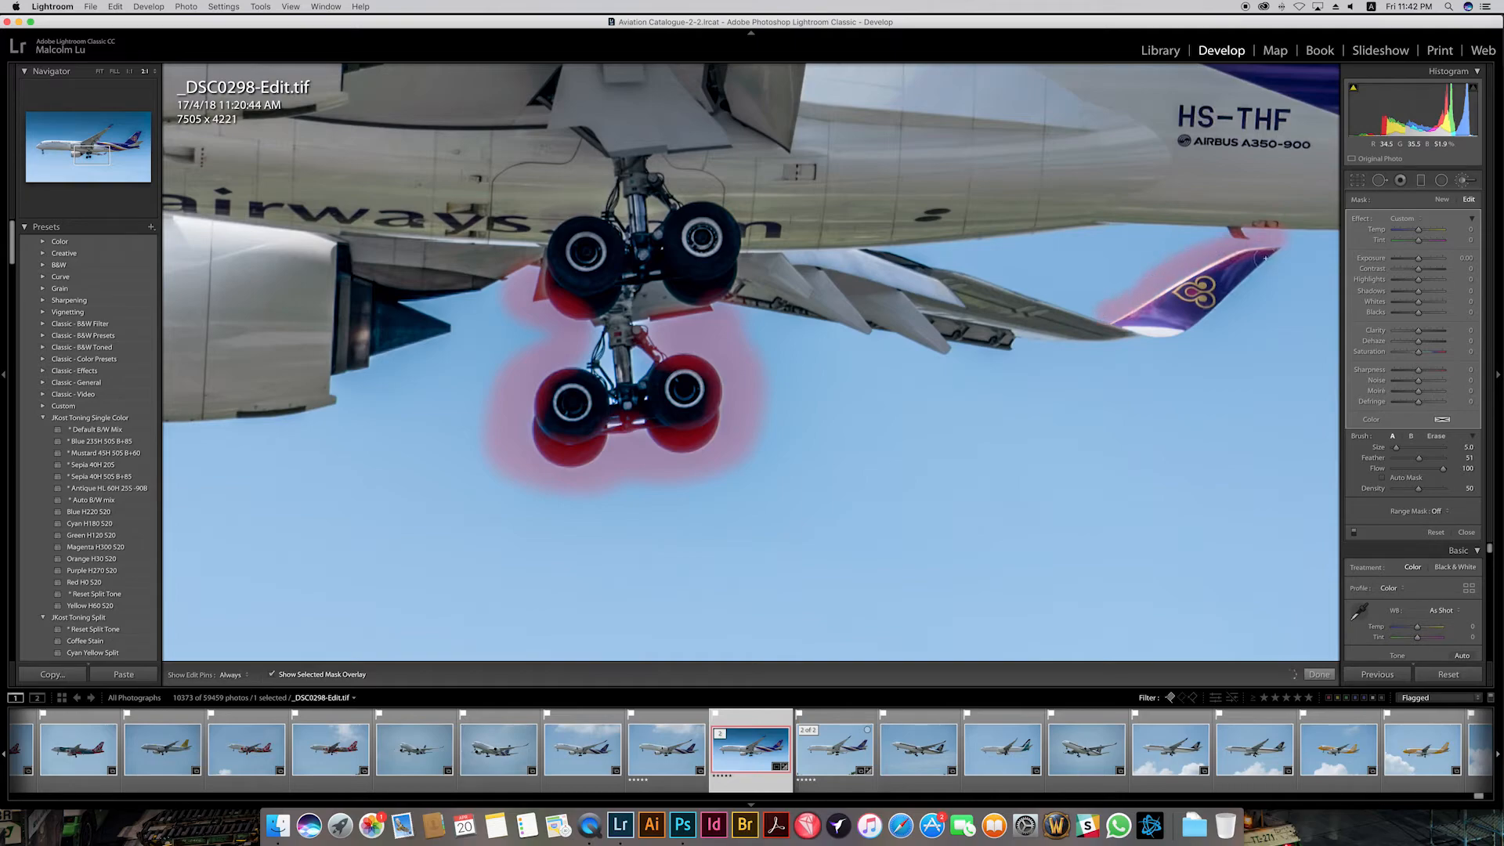
pyautogui.moveTo(1292, 243)
pyautogui.mouseDown()
pyautogui.moveTo(1192, 335)
pyautogui.moveTo(1138, 336)
pyautogui.mouseUp()
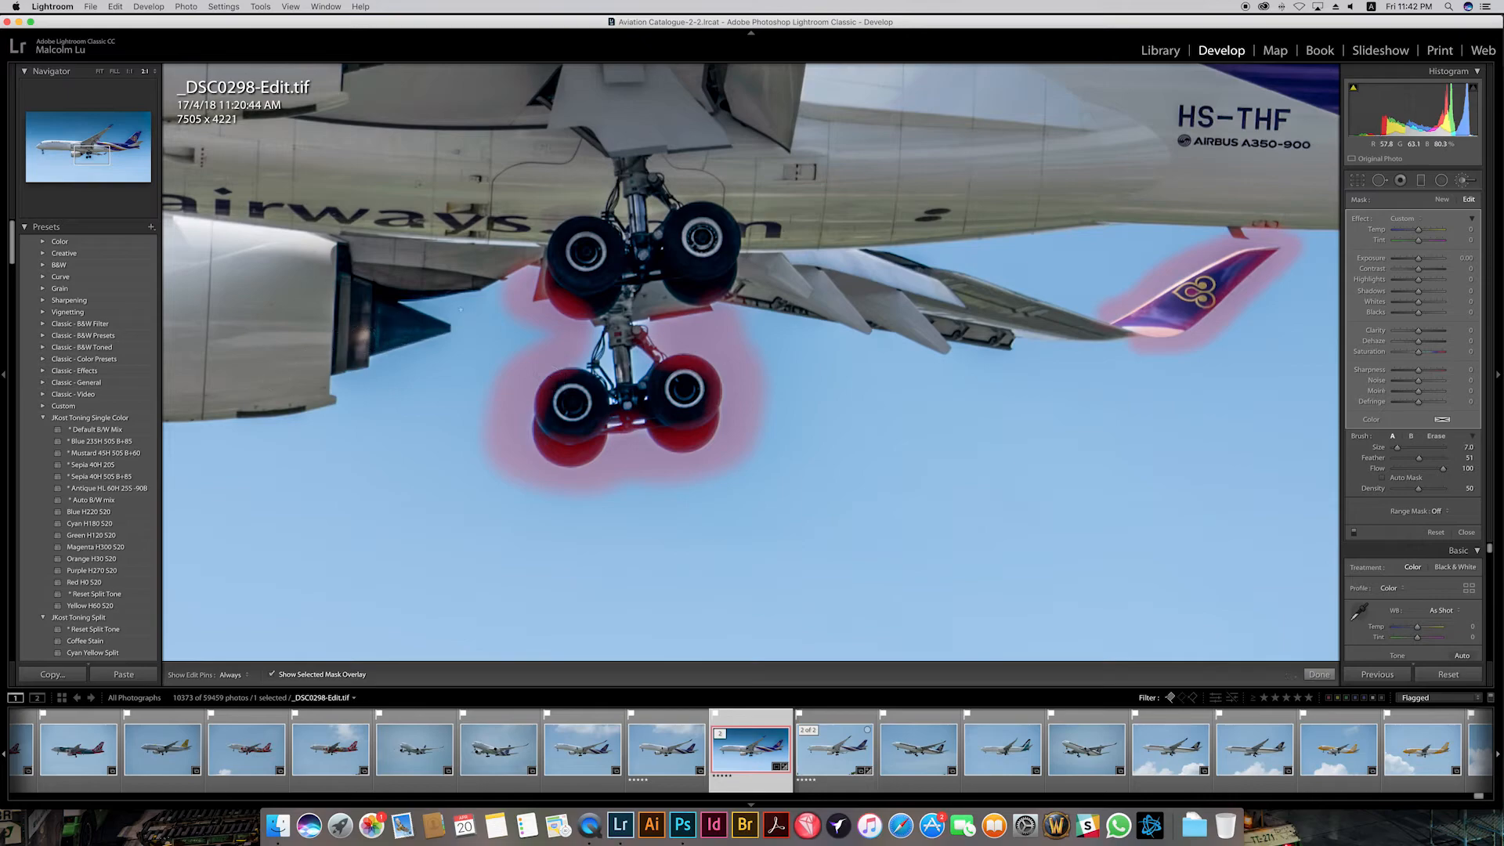
pyautogui.moveTo(488, 293)
pyautogui.mouseDown()
pyautogui.moveTo(416, 307)
pyautogui.moveTo(459, 316)
pyautogui.moveTo(455, 330)
pyautogui.moveTo(351, 376)
pyautogui.mouseUp()
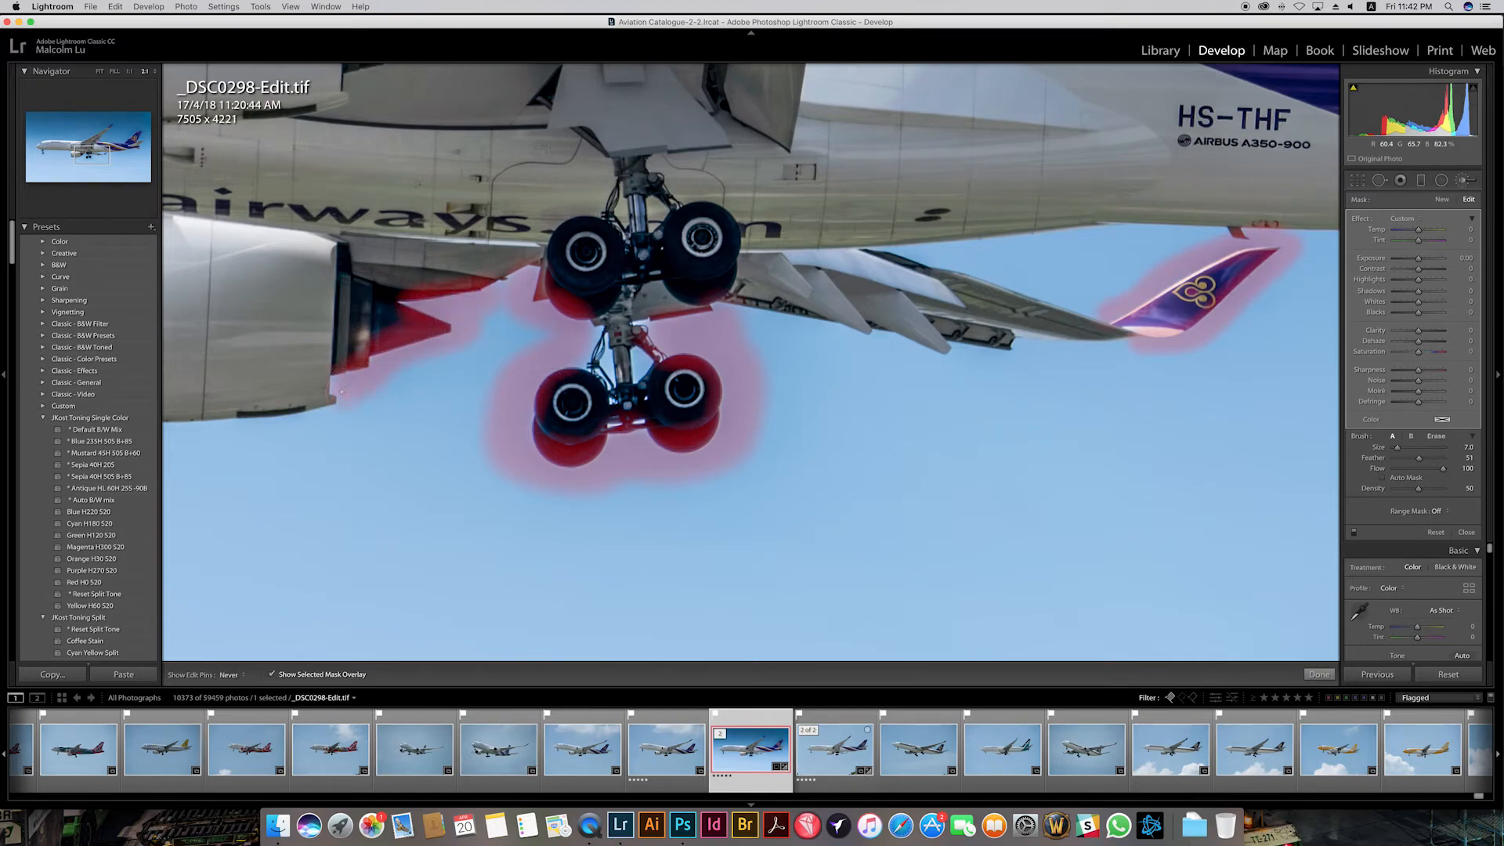
# Step: Paint the brush mask around the nose landing gear at size 8.0 and leave the brush
pyautogui.moveTo(99, 152); pyautogui.dragTo(48, 154)
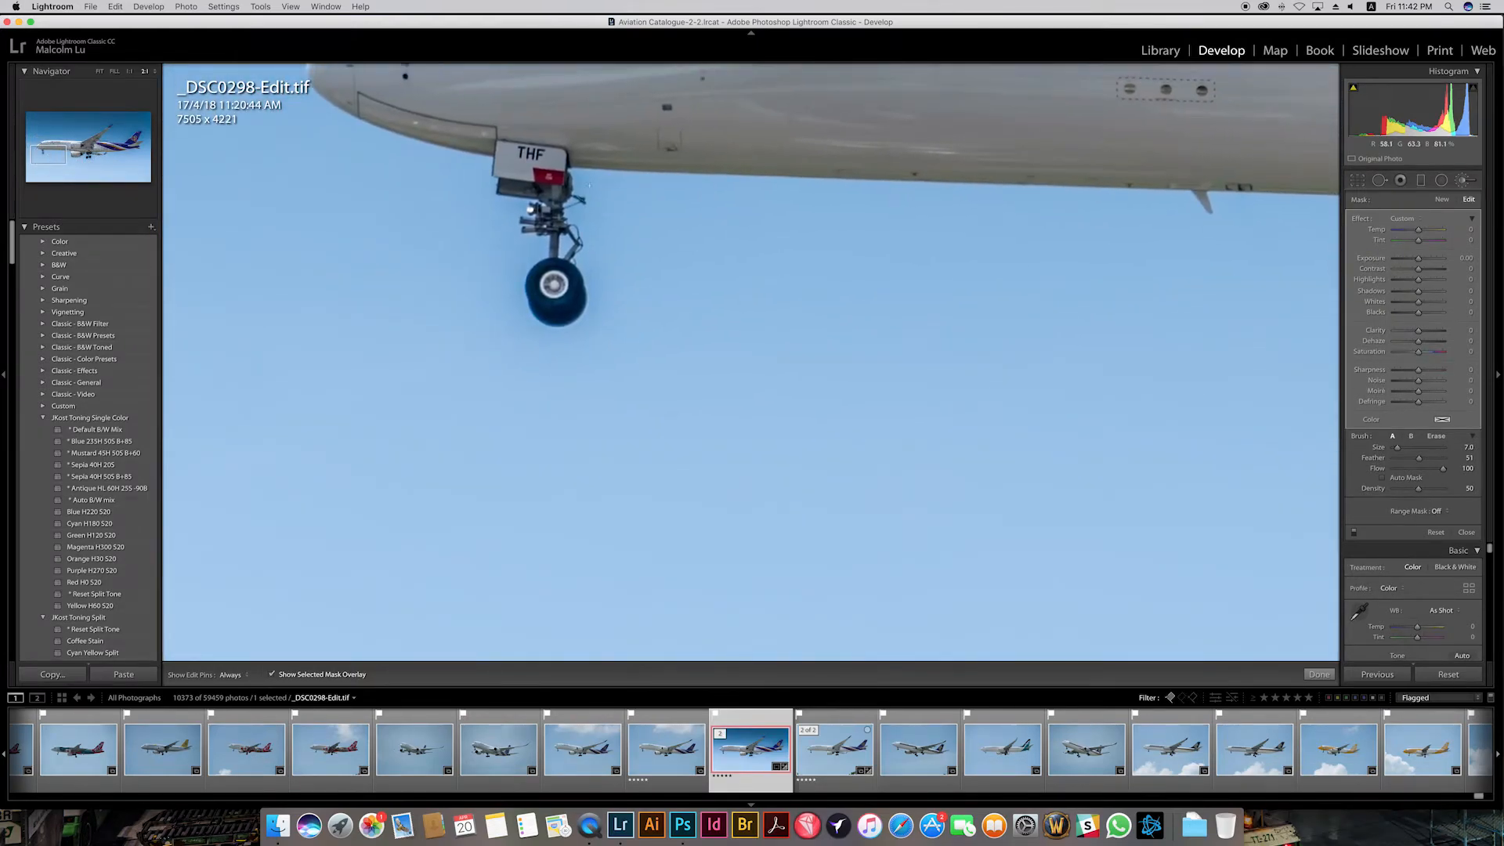
pyautogui.press('h')
pyautogui.moveTo(579, 166)
pyautogui.mouseDown()
pyautogui.moveTo(567, 202)
pyautogui.moveTo(590, 267)
pyautogui.moveTo(567, 323)
pyautogui.moveTo(513, 291)
pyautogui.moveTo(534, 246)
pyautogui.moveTo(517, 241)
pyautogui.moveTo(516, 204)
pyautogui.moveTo(495, 174)
pyautogui.mouseUp()
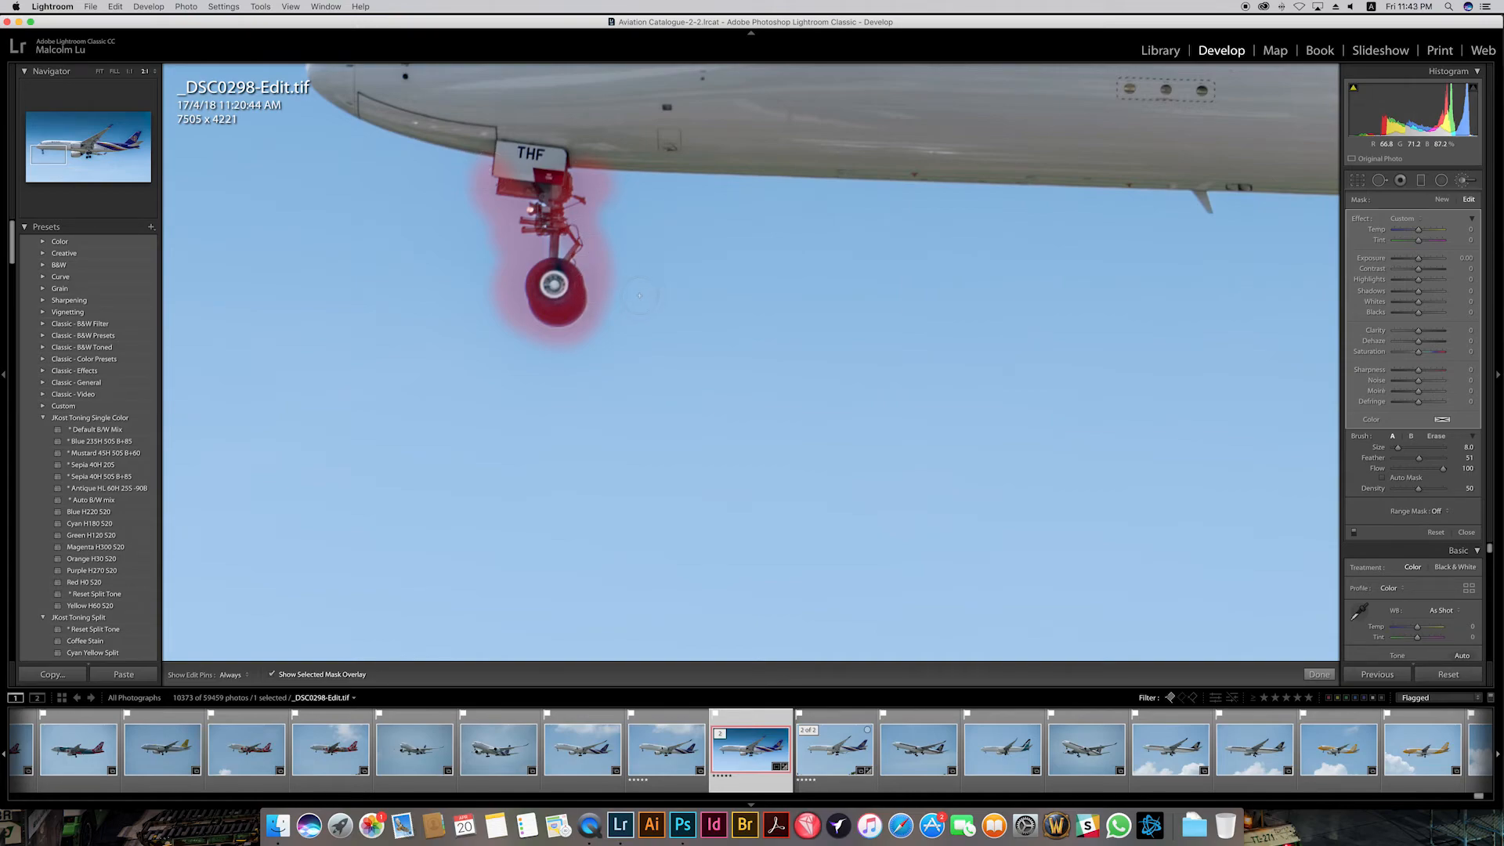
pyautogui.press('k')
pyautogui.click(672, 269)
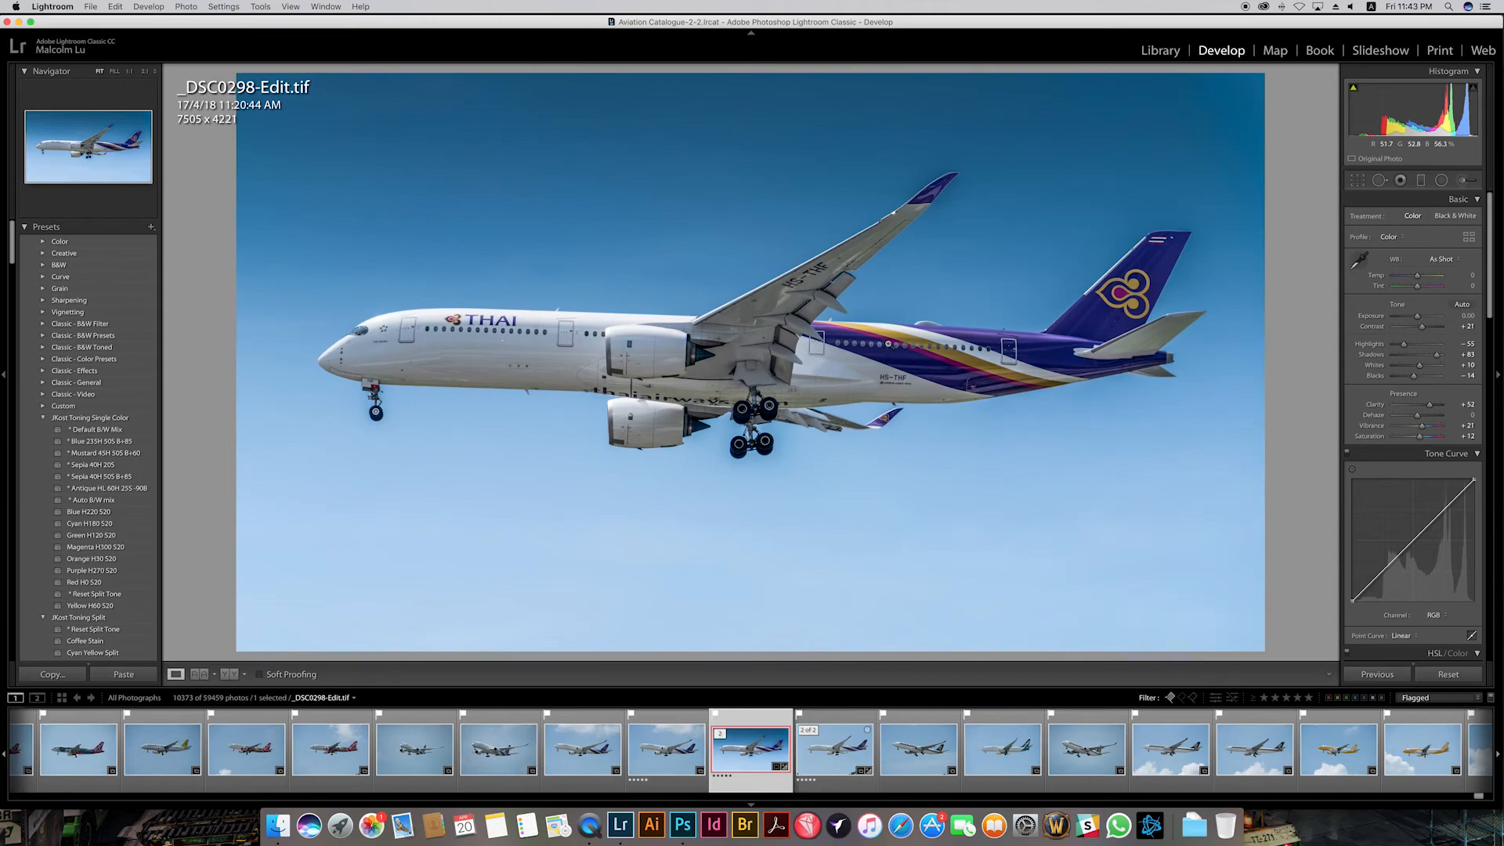
# Step: Reselect the tail-fin brush mask, hide its overlay and lower its Clarity to -31
pyautogui.click(1462, 181)
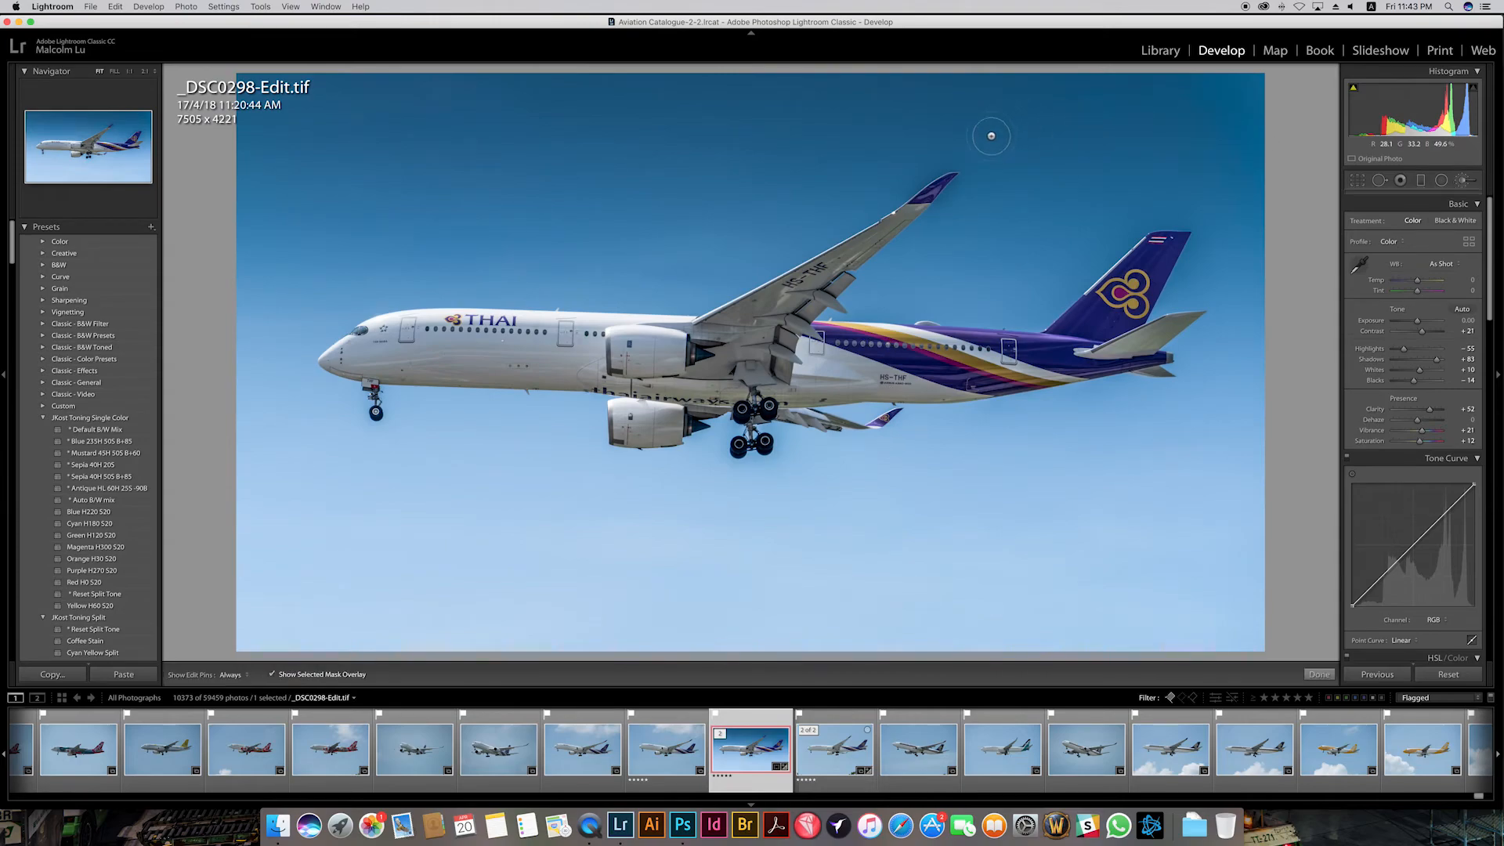
pyautogui.click(1151, 320)
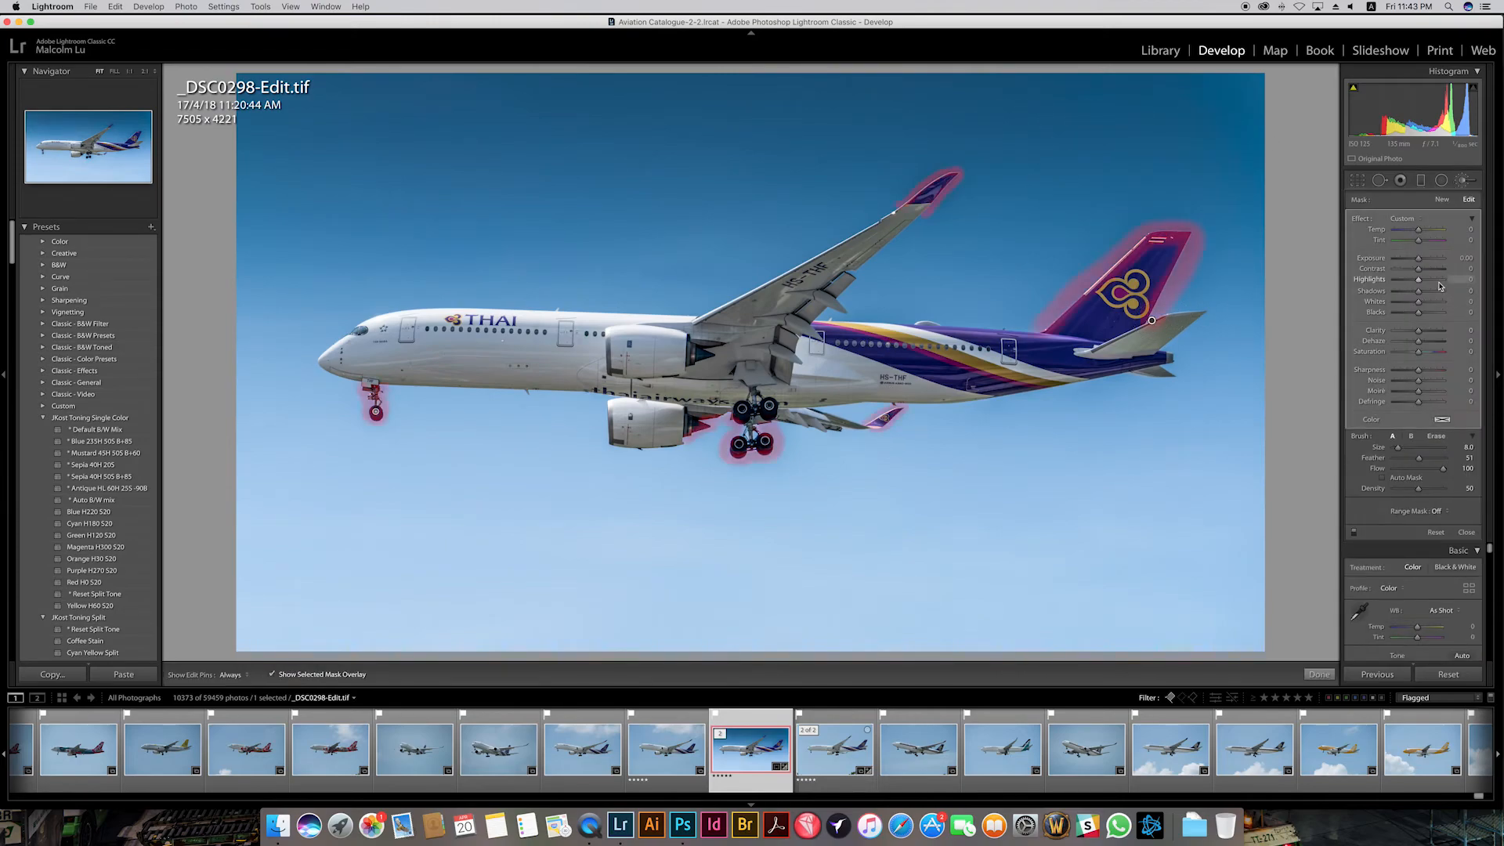
pyautogui.click(271, 675)
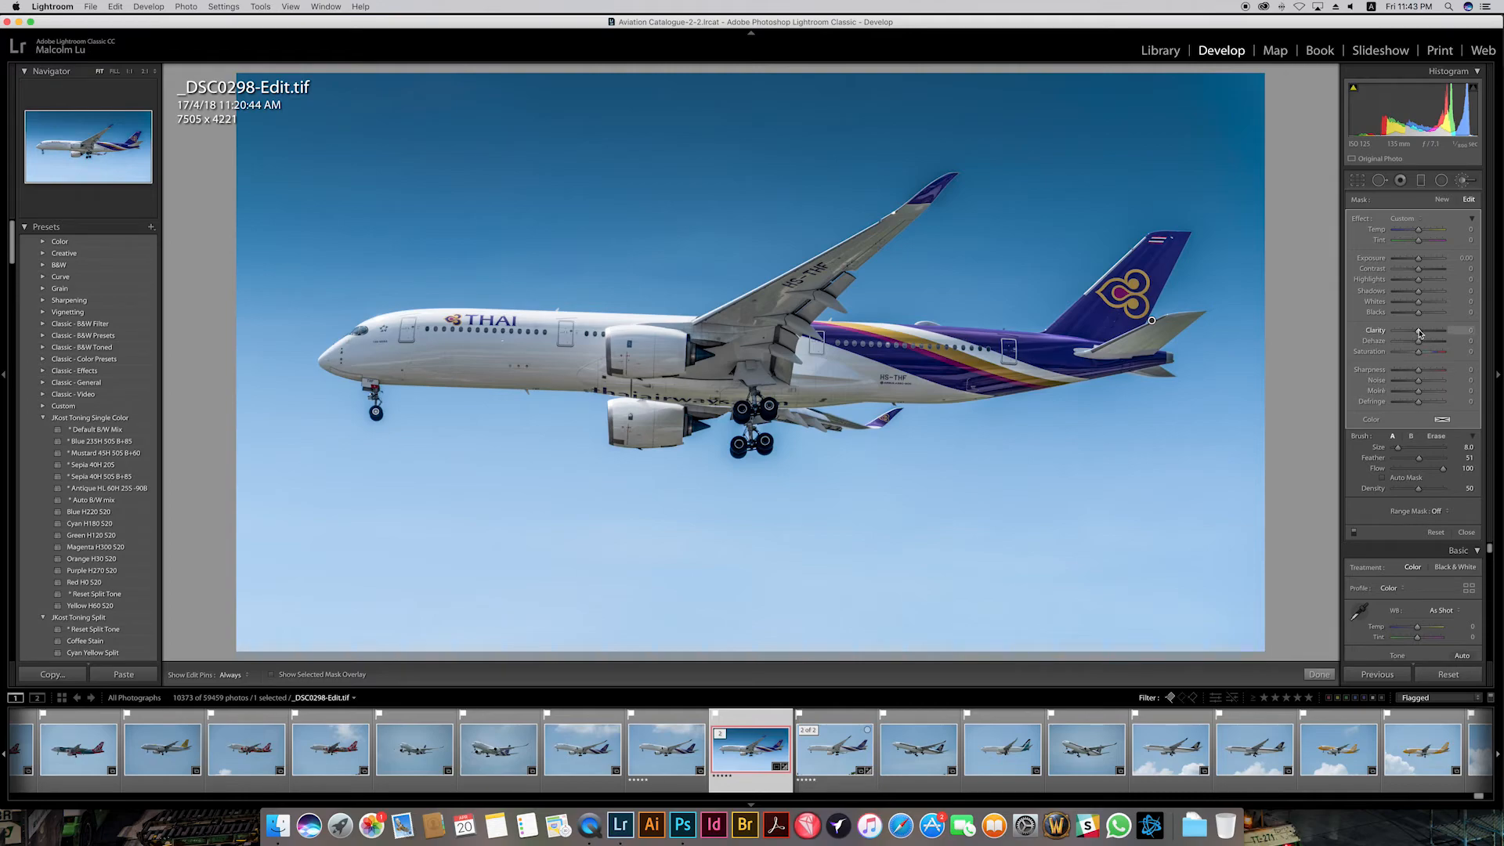
pyautogui.moveTo(1419, 332); pyautogui.dragTo(1398, 333)
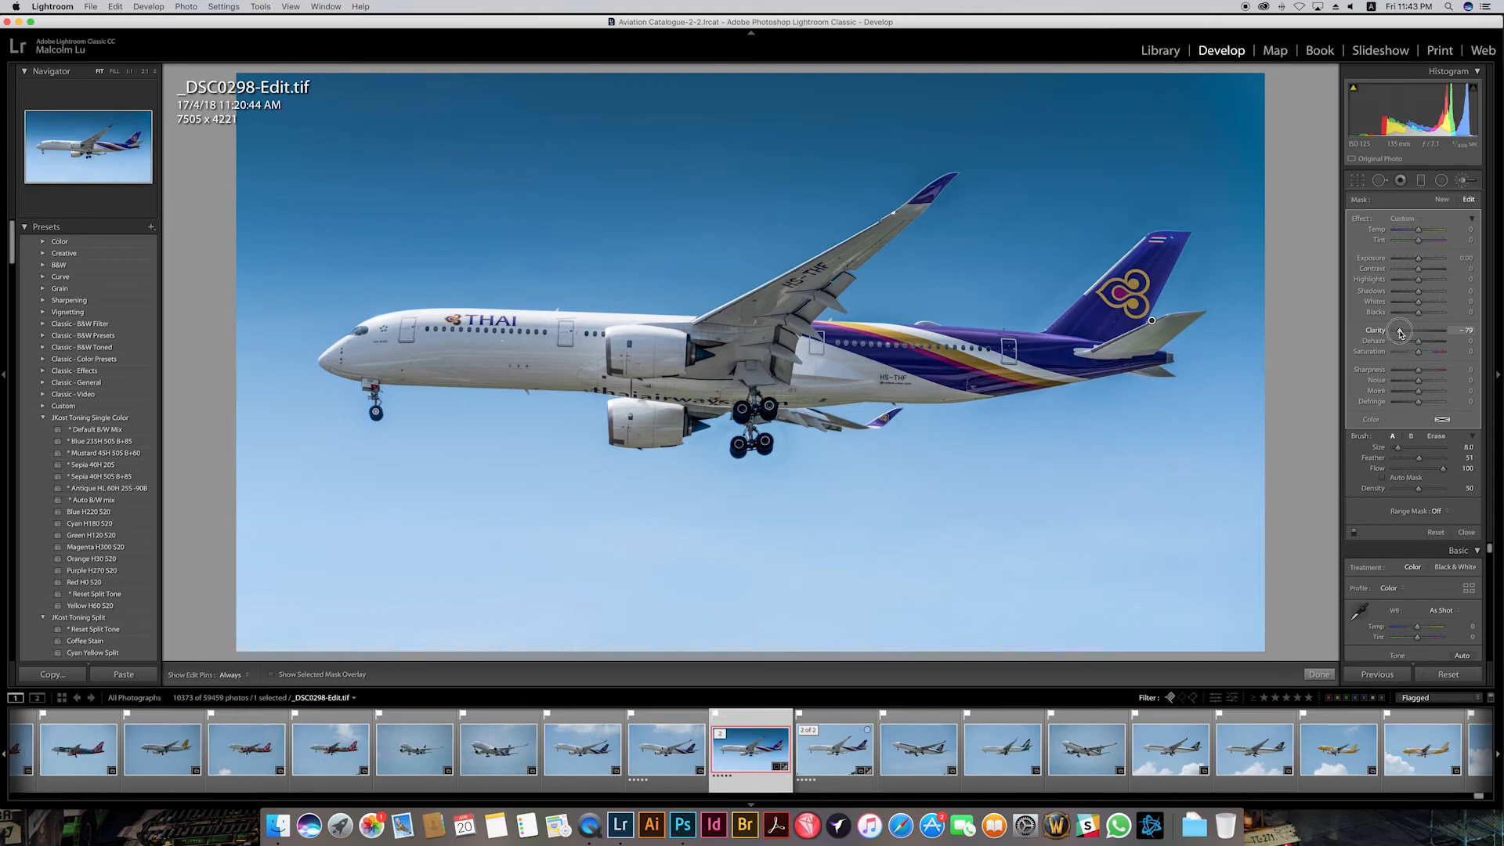
pyautogui.moveTo(1400, 331); pyautogui.dragTo(1402, 332)
pyautogui.moveTo(1401, 332); pyautogui.dragTo(1411, 338)
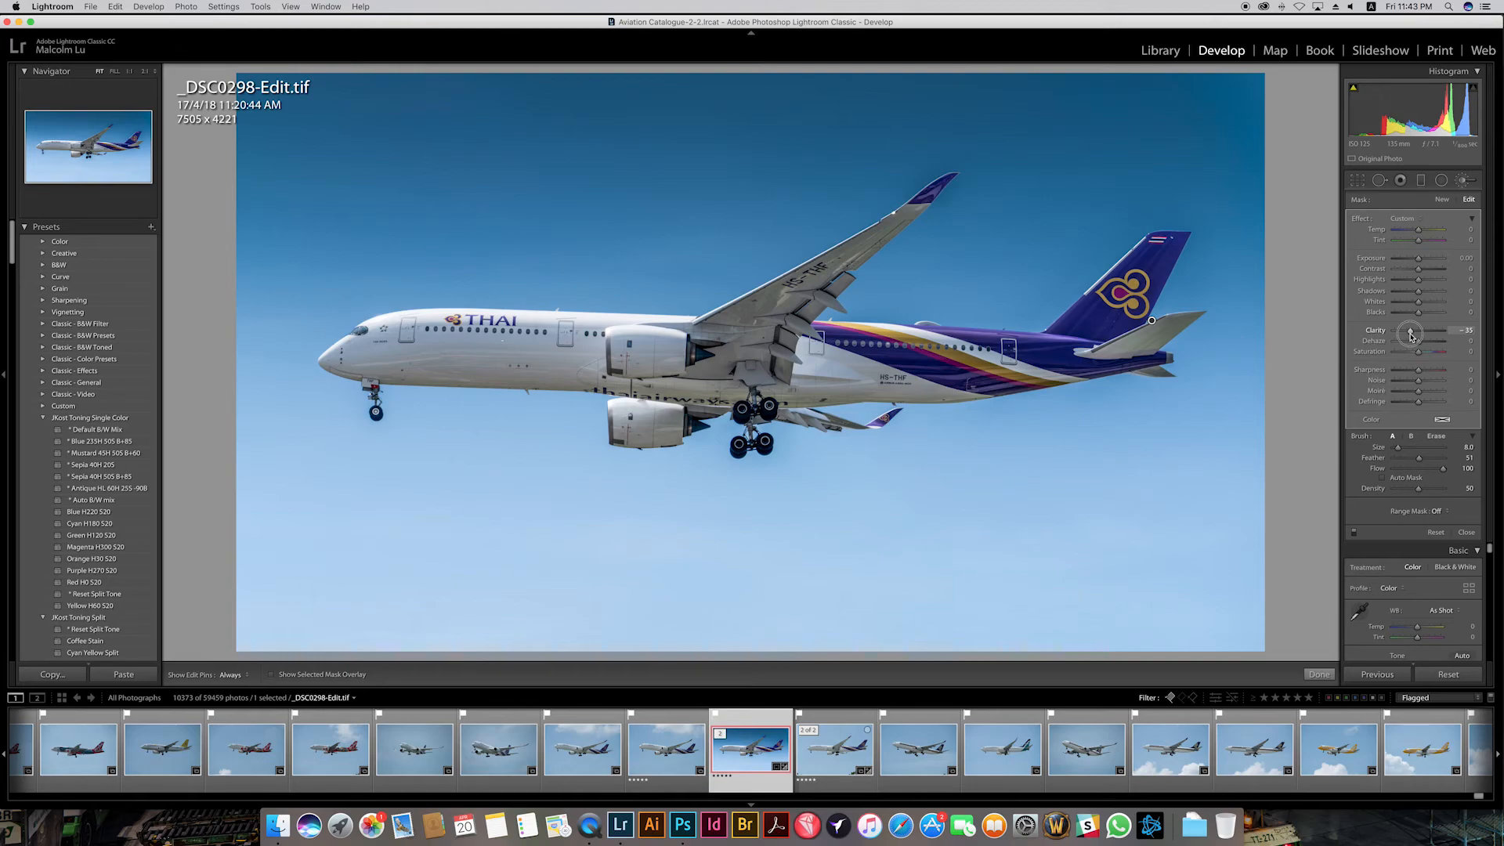
pyautogui.moveTo(1411, 337); pyautogui.dragTo(1408, 338)
pyautogui.moveTo(1407, 336); pyautogui.dragTo(1411, 338)
pyautogui.moveTo(1413, 337); pyautogui.dragTo(1410, 338)
# Step: Brush more of the Clarity reduction along both edges of the raised wing's purple tip and leave the brush
pyautogui.click(144, 71)
pyautogui.click(111, 128)
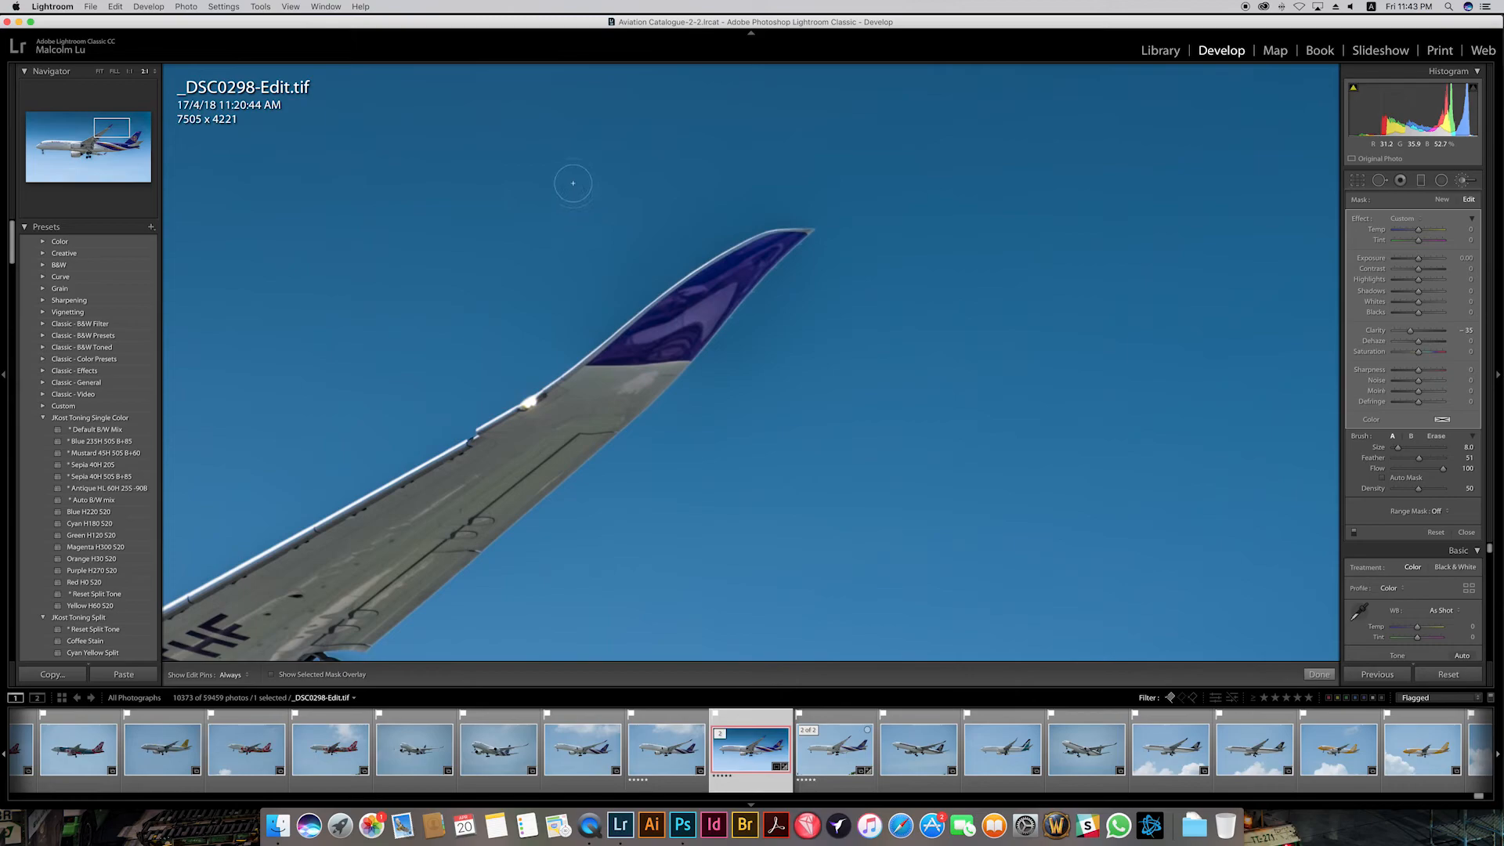
pyautogui.click(282, 674)
pyautogui.click(282, 675)
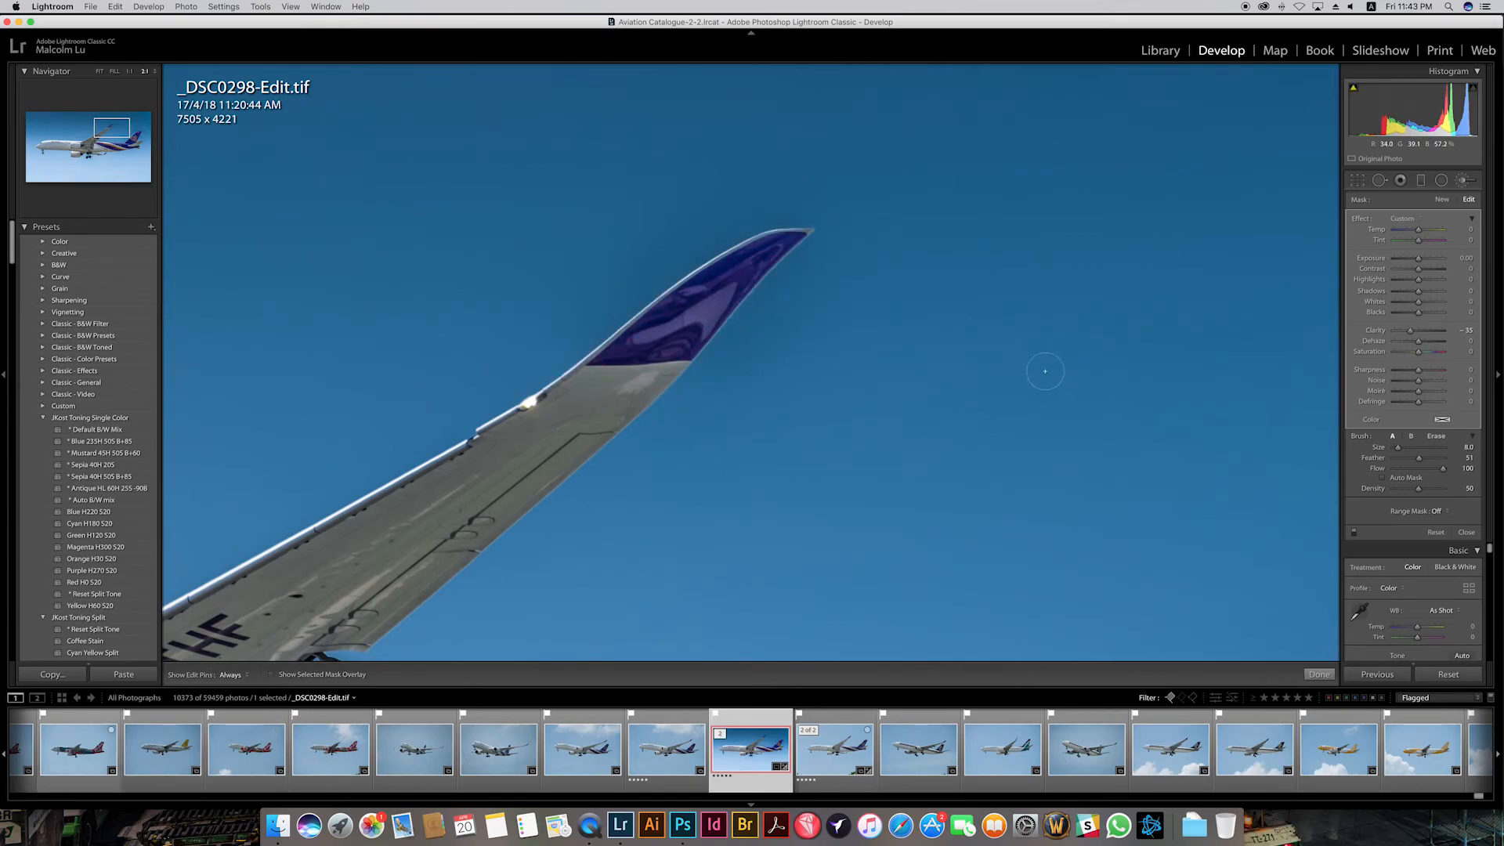
pyautogui.scroll(2, 816, 252)
pyautogui.scroll(-1, 816, 252)
pyautogui.moveTo(816, 252); pyautogui.dragTo(688, 385)
pyautogui.moveTo(809, 202)
pyautogui.mouseDown()
pyautogui.moveTo(793, 233)
pyautogui.moveTo(688, 242)
pyautogui.moveTo(582, 342)
pyautogui.mouseUp()
pyautogui.press('k')
pyautogui.click(903, 327)
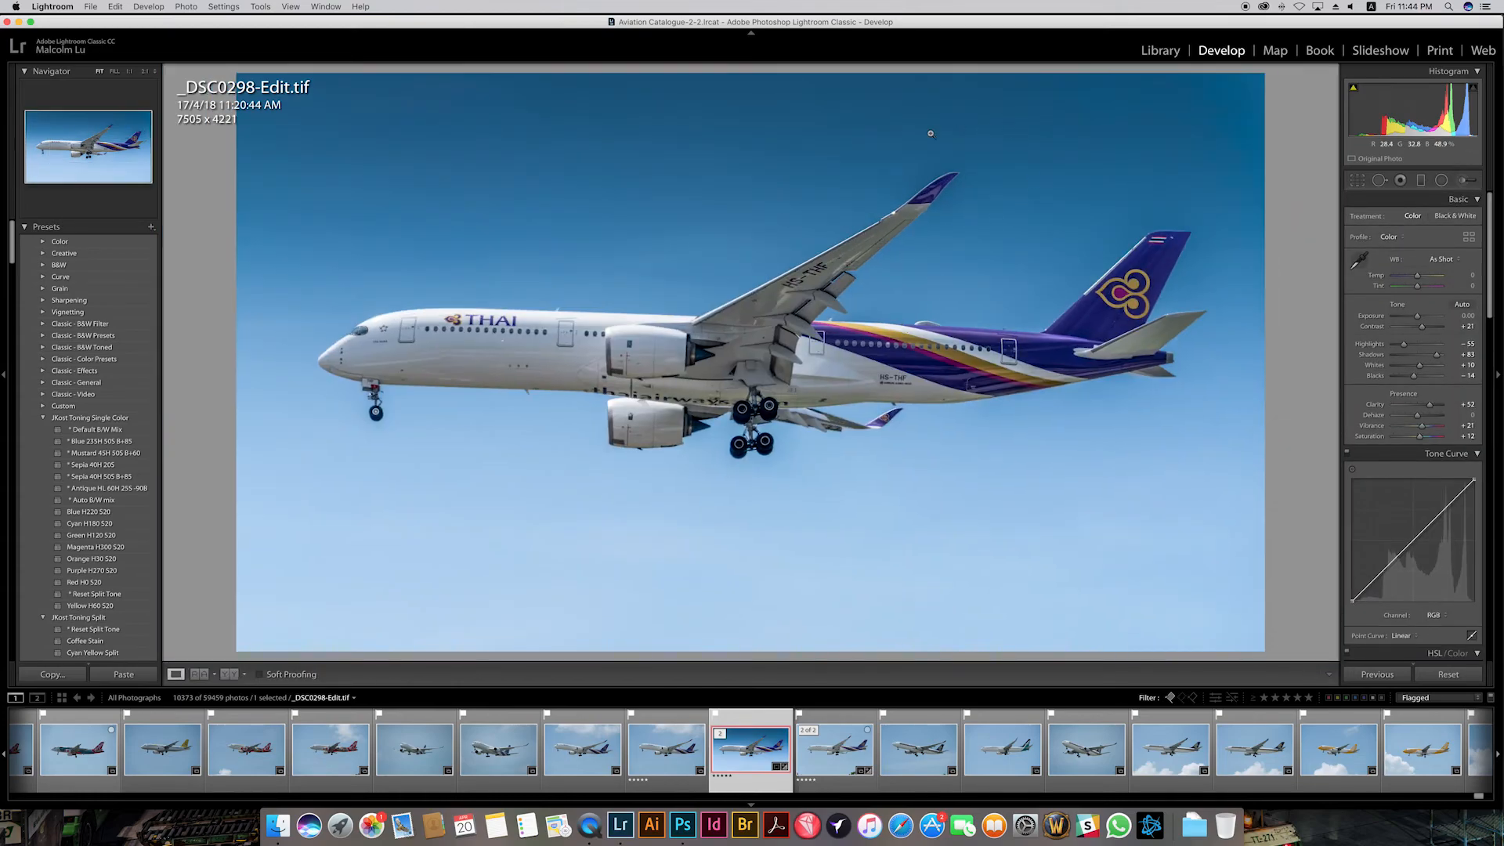
# Step: Examine the raised wing tip up close and compare the photo with the brush adjustments switched off and on
pyautogui.click(956, 175)
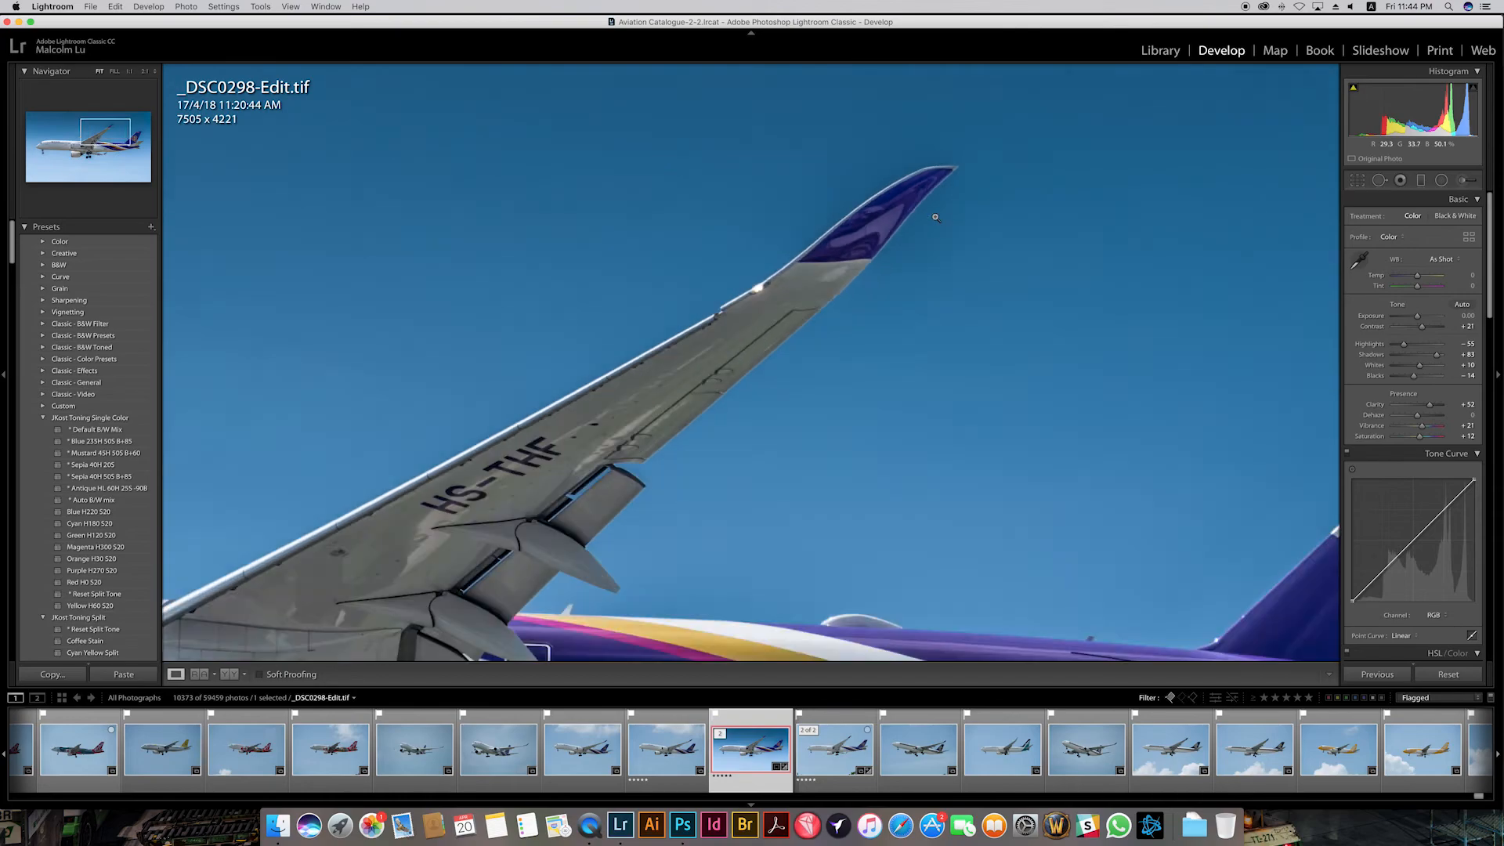
pyautogui.click(933, 215)
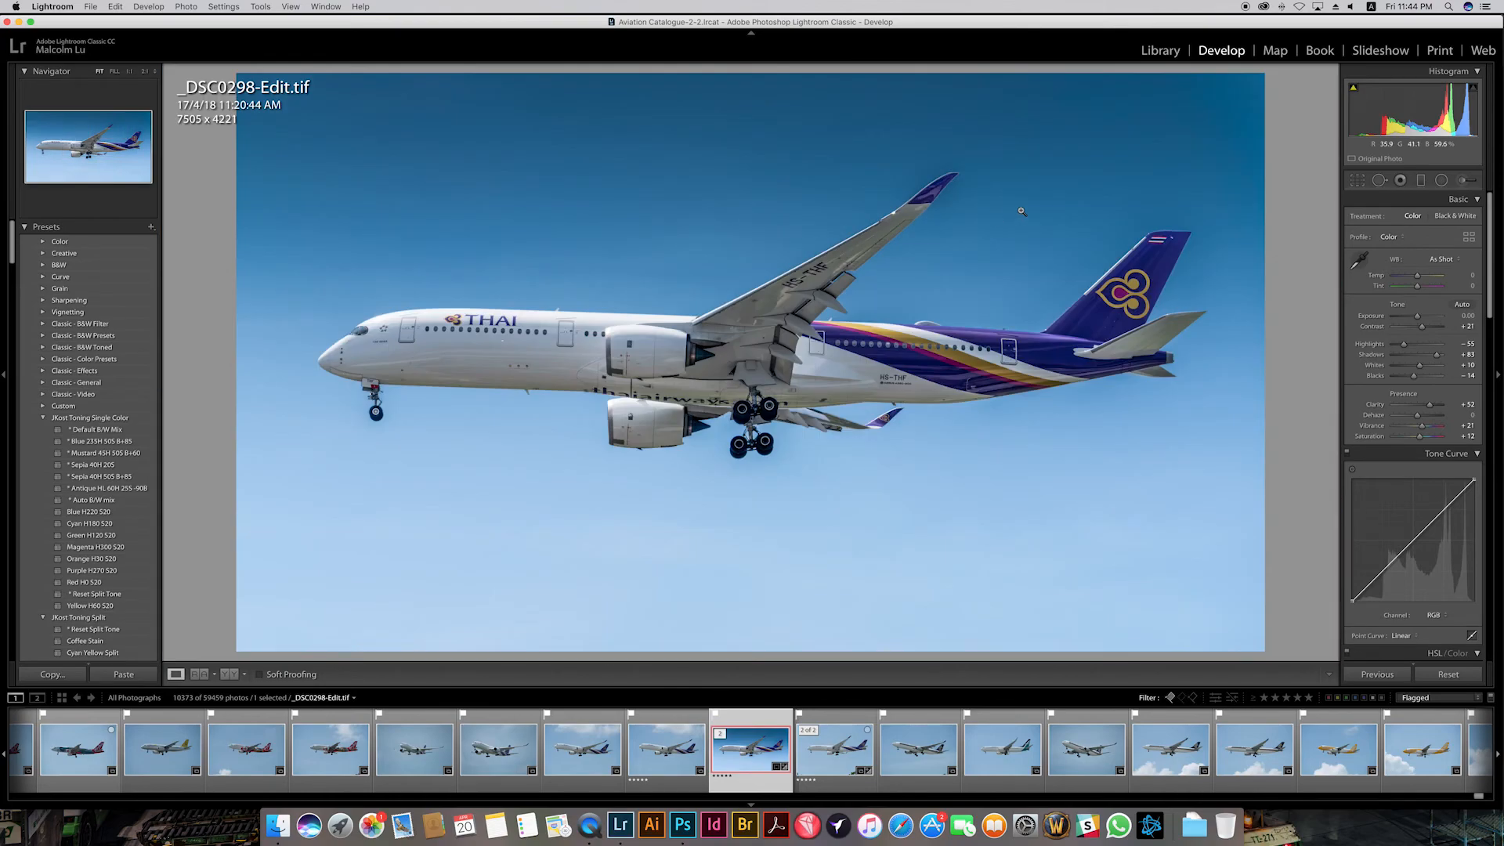
pyautogui.click(1462, 180)
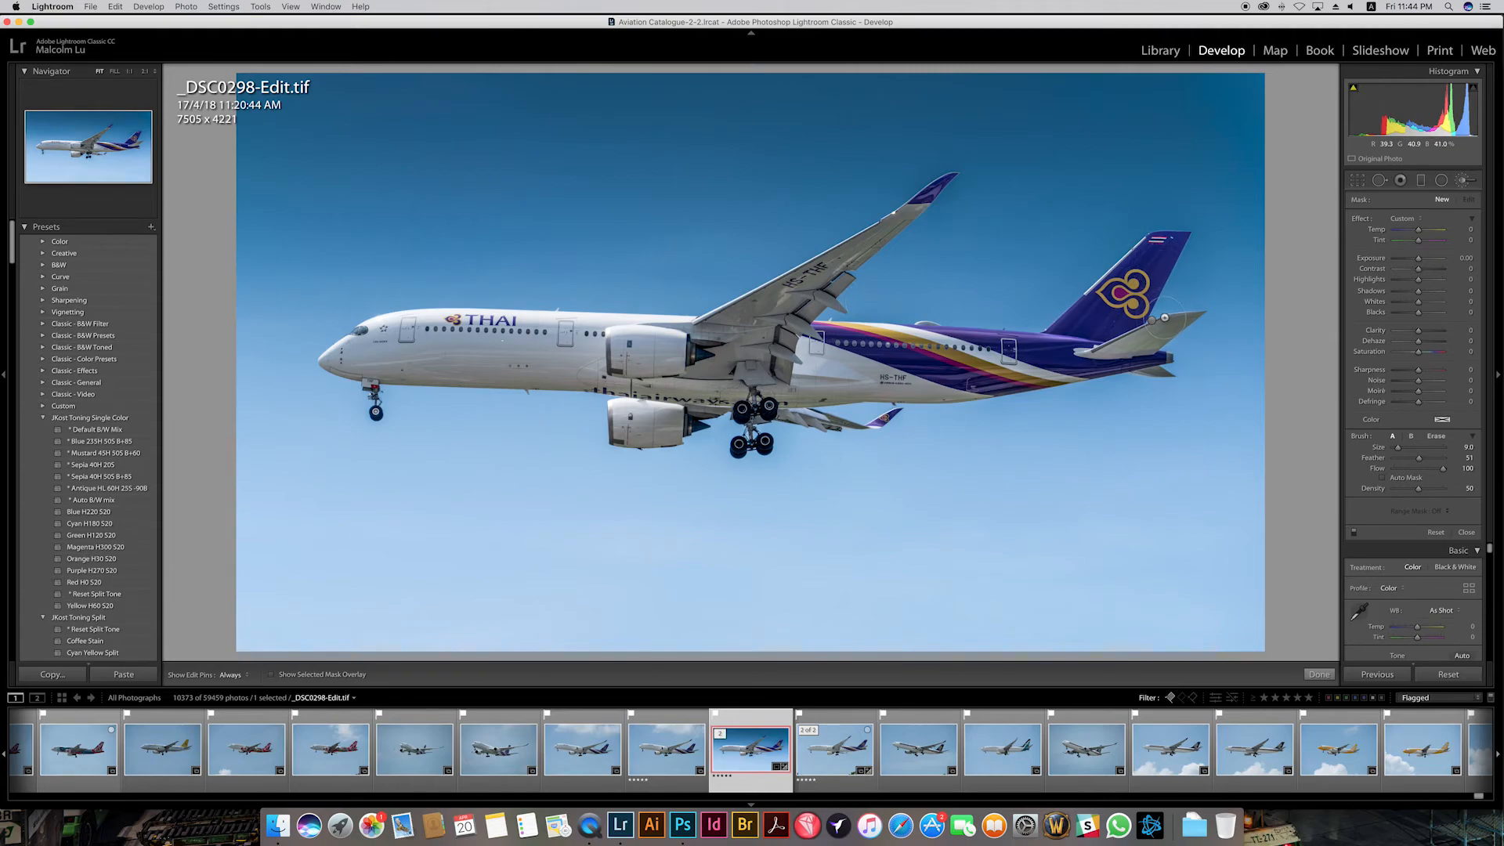
pyautogui.click(1152, 321)
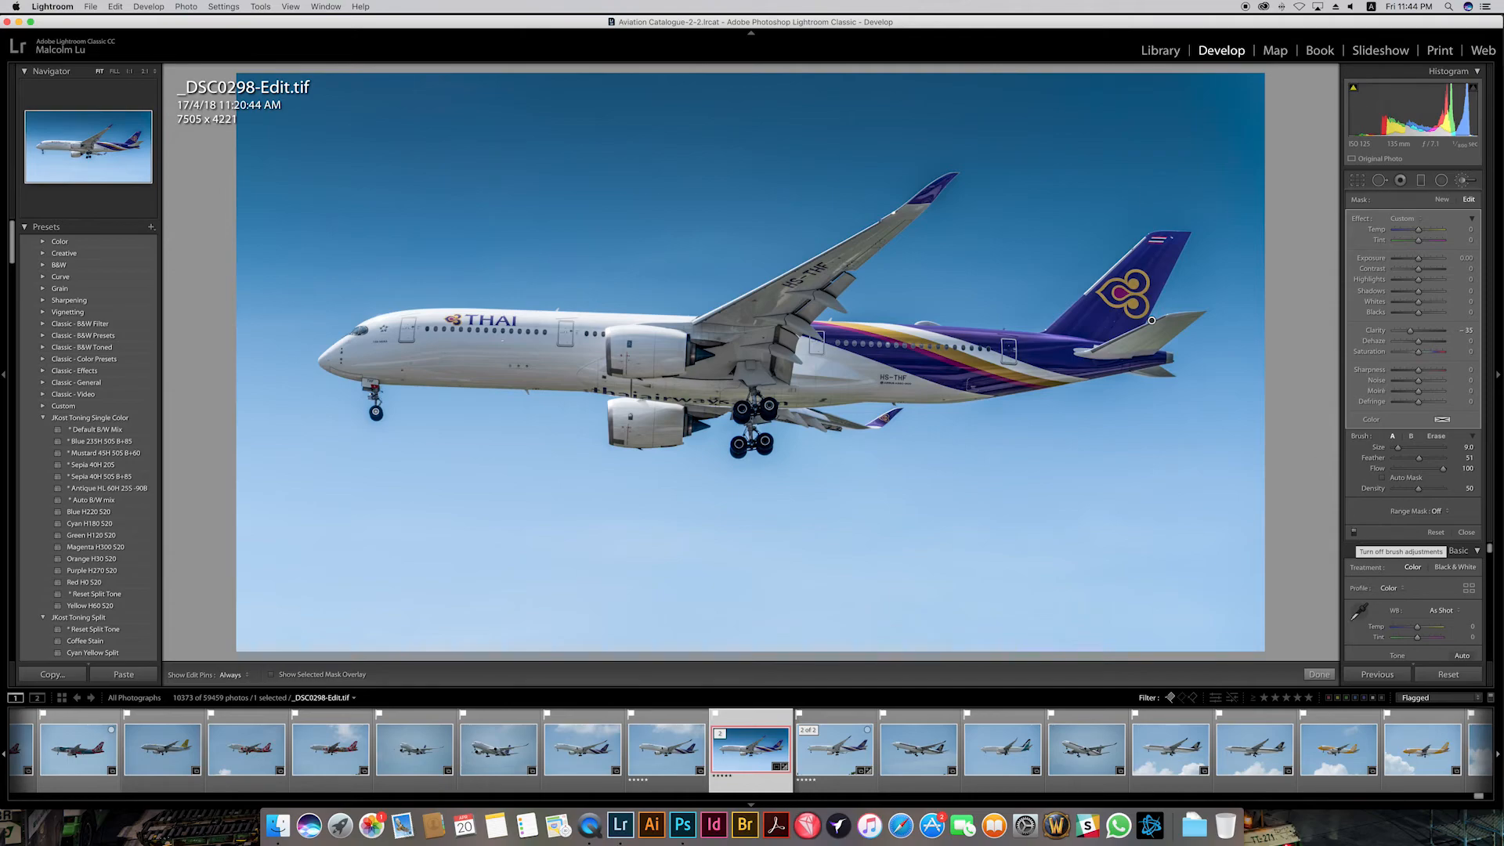
pyautogui.click(1353, 533)
pyautogui.click(1353, 534)
pyautogui.click(1353, 535)
pyautogui.click(1353, 534)
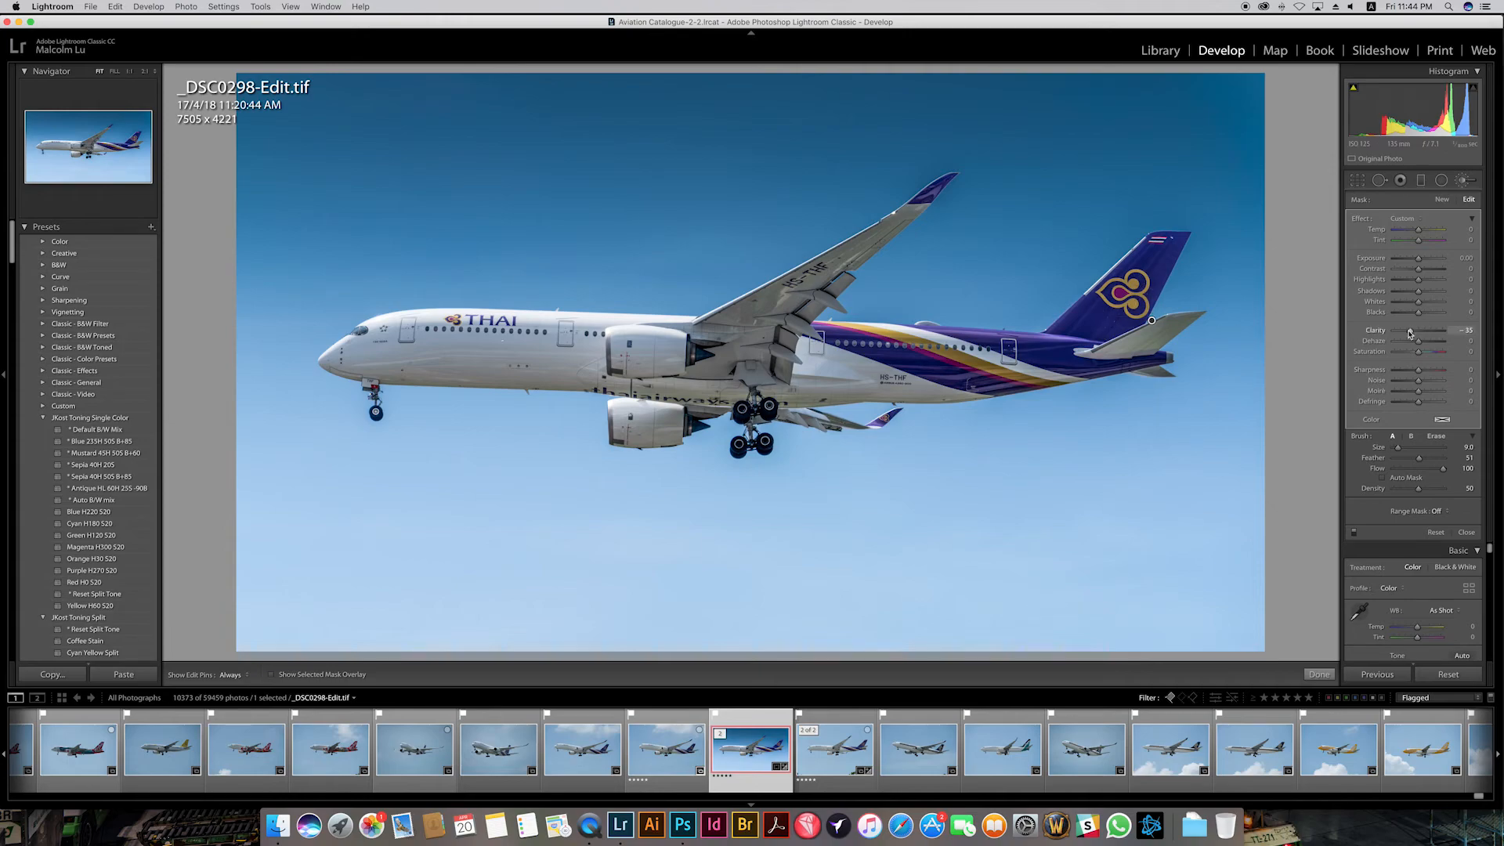
# Step: Fine-tune the brush mask's negative Clarity and finish the brush adjustment
pyautogui.moveTo(1409, 332); pyautogui.dragTo(1401, 333)
pyautogui.moveTo(1400, 332); pyautogui.dragTo(1406, 331)
pyautogui.moveTo(1406, 331); pyautogui.dragTo(1408, 331)
pyautogui.press('Return')
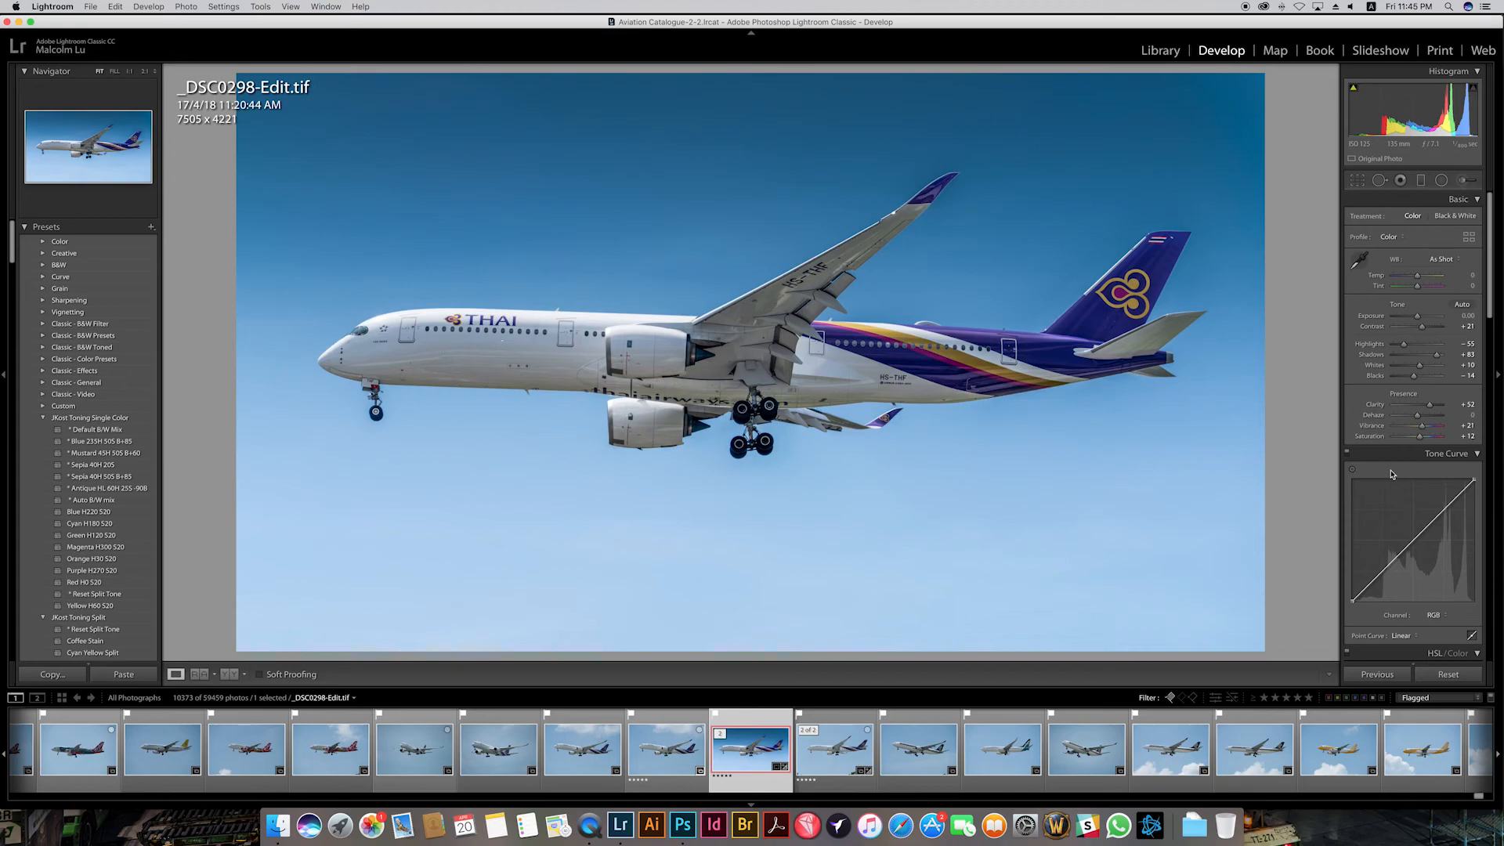
# Step: Inspect the main landing gear, engines and belly up close
pyautogui.scroll(-5, 1372, 470)
pyautogui.scroll(-8, 1363, 463)
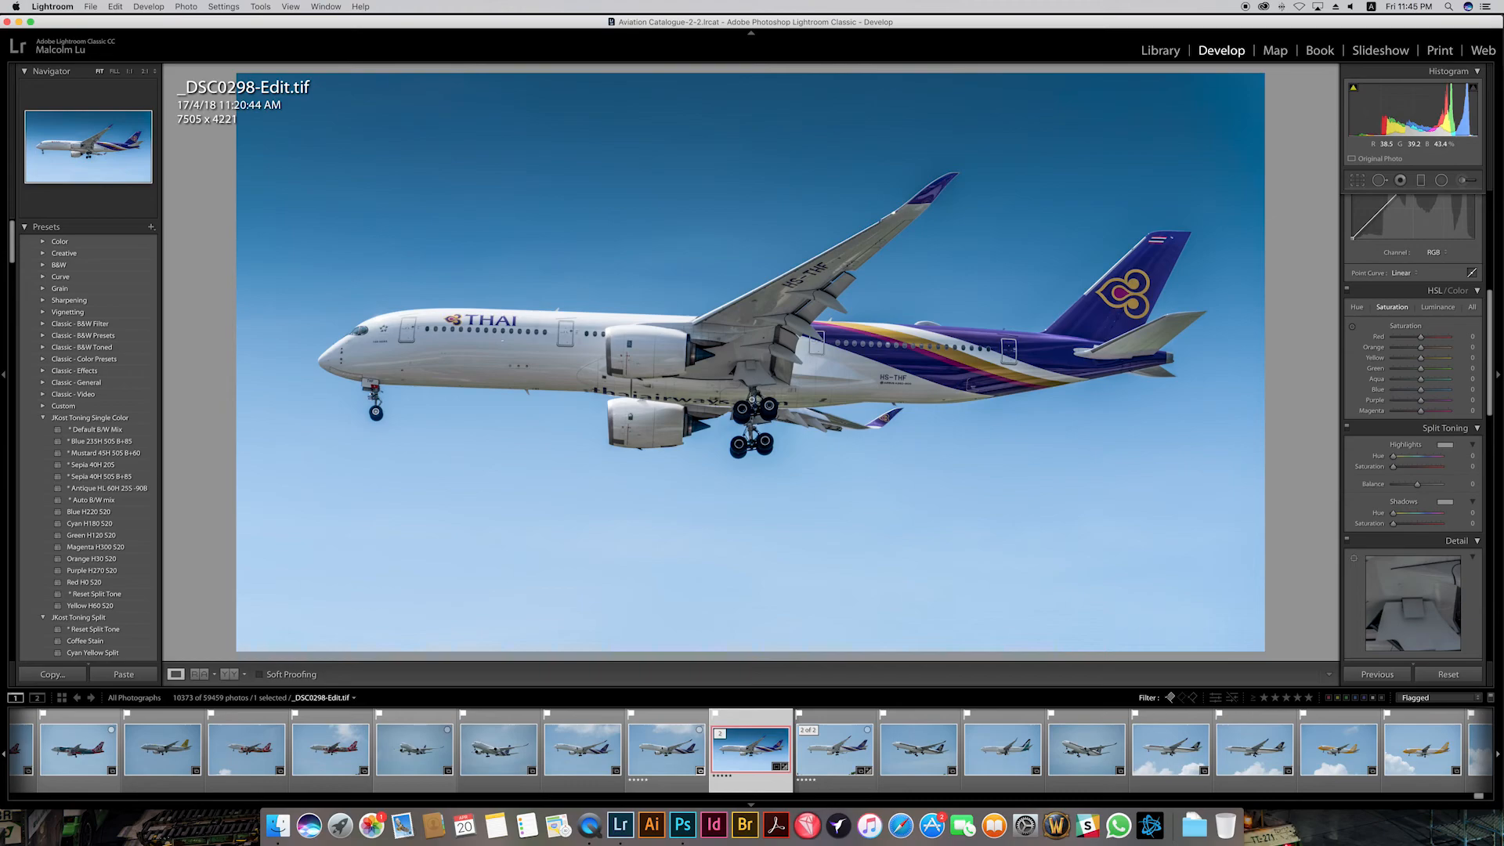
pyautogui.click(752, 401)
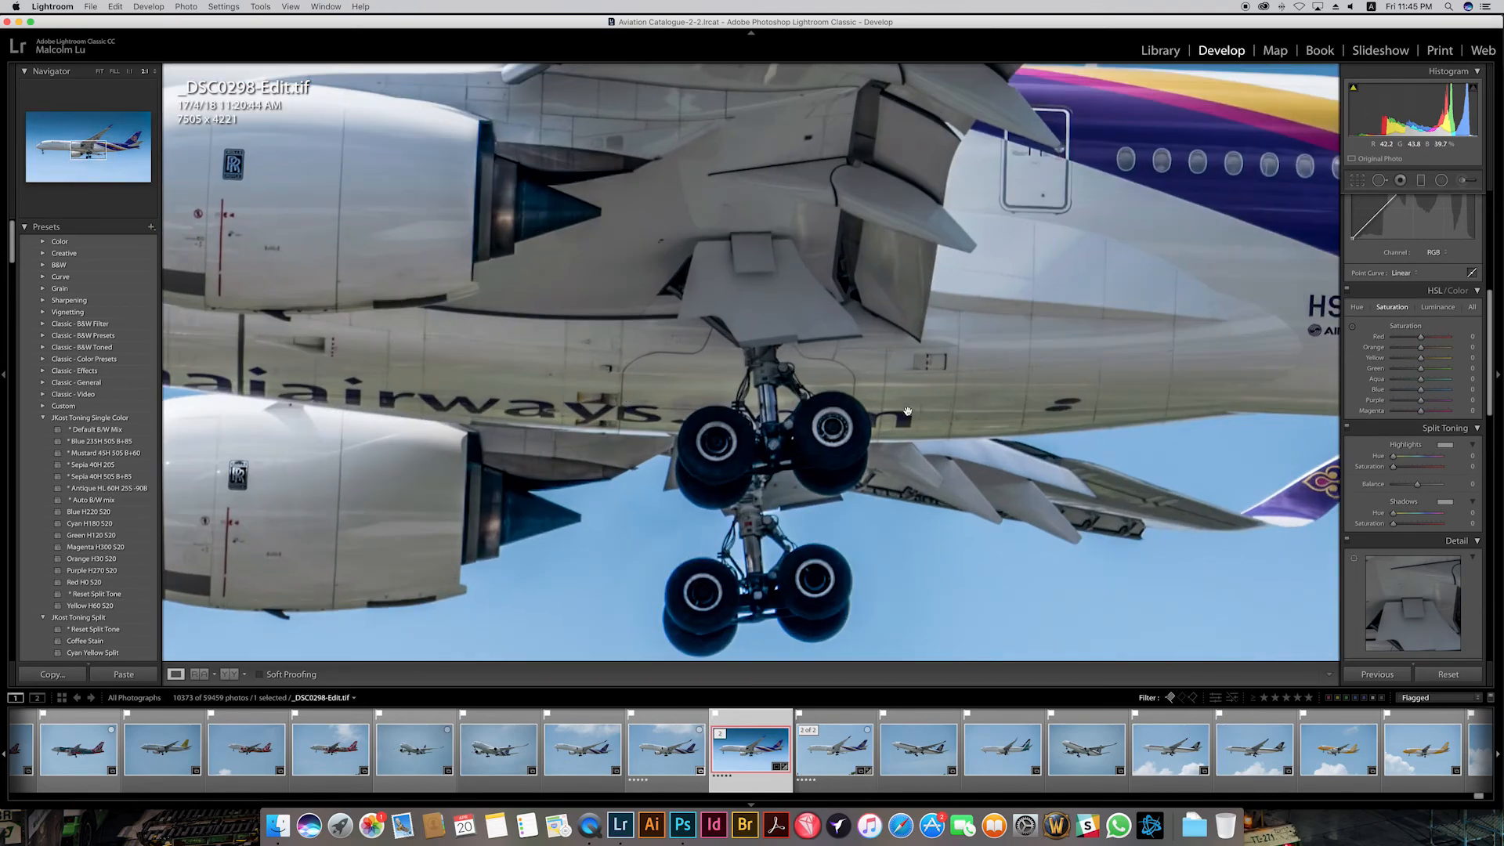
pyautogui.click(473, 380)
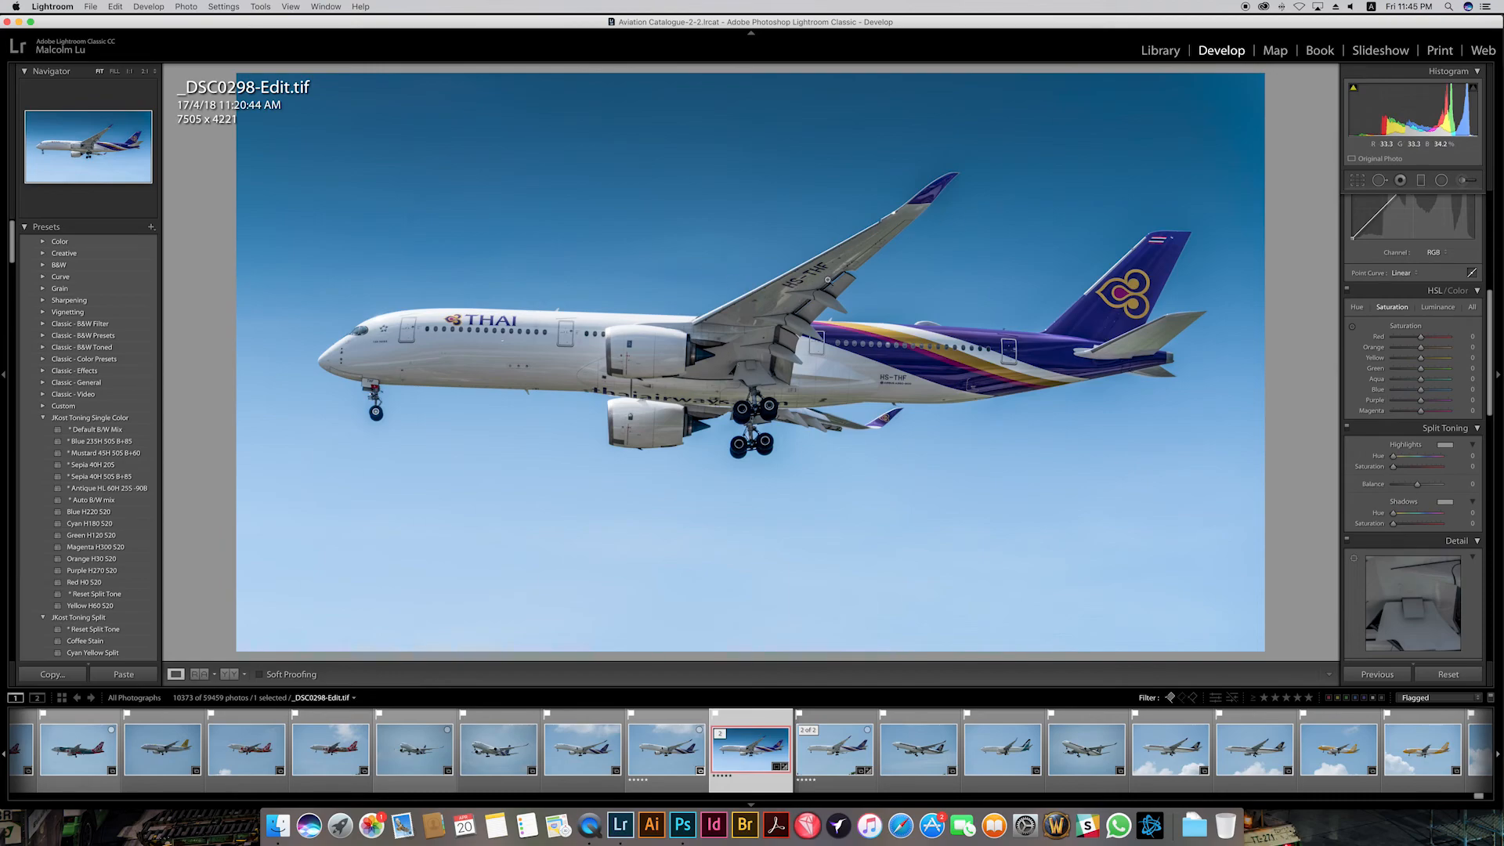
# Step: Try the Green saturation at different levels in the HSL adjustments and set it to -100
pyautogui.scroll(-1, 1386, 493)
pyautogui.scroll(2, 1393, 495)
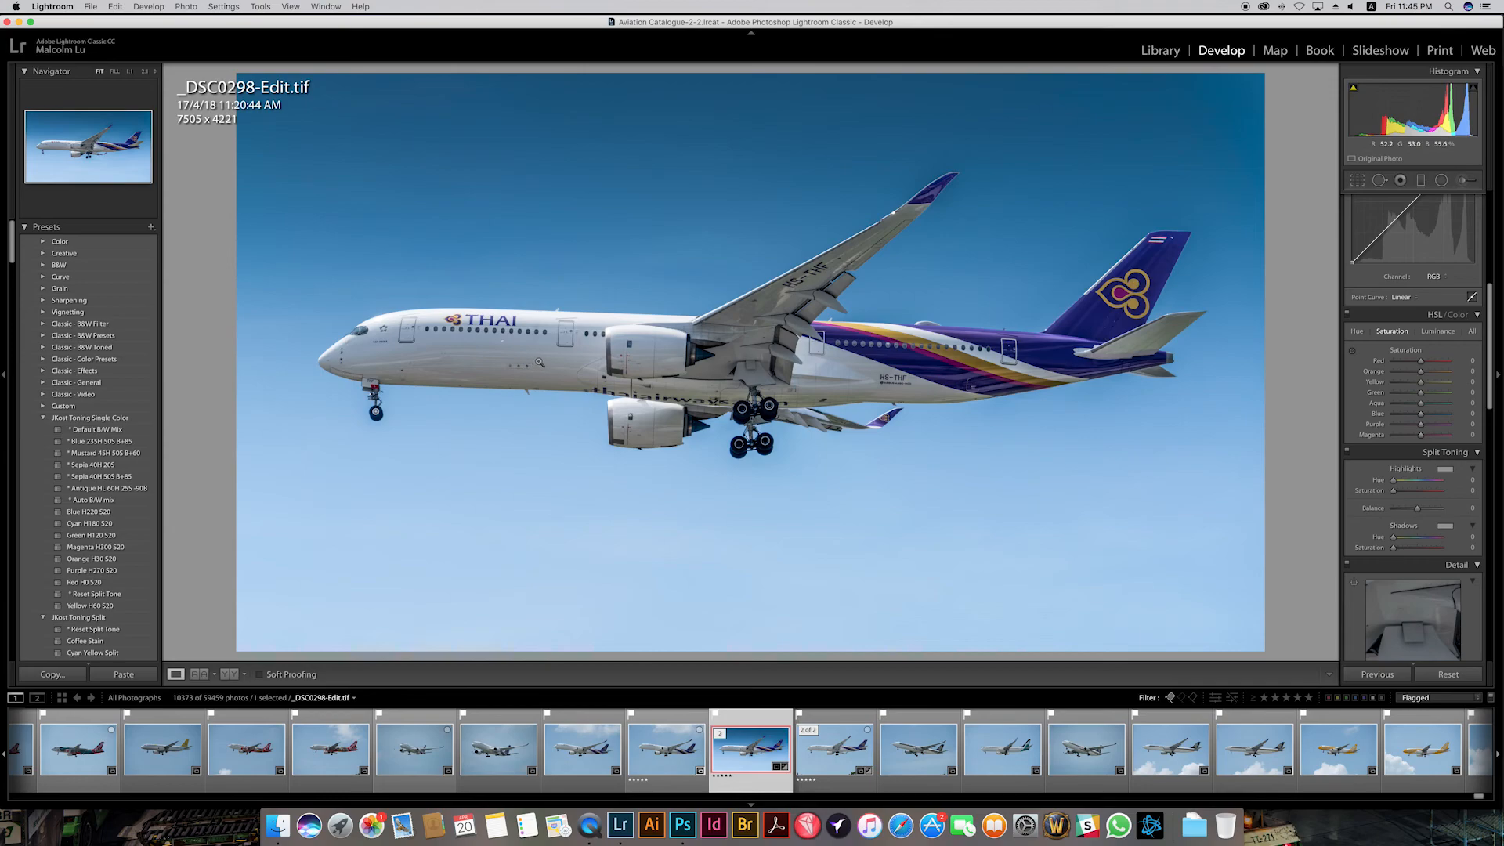
pyautogui.click(1351, 351)
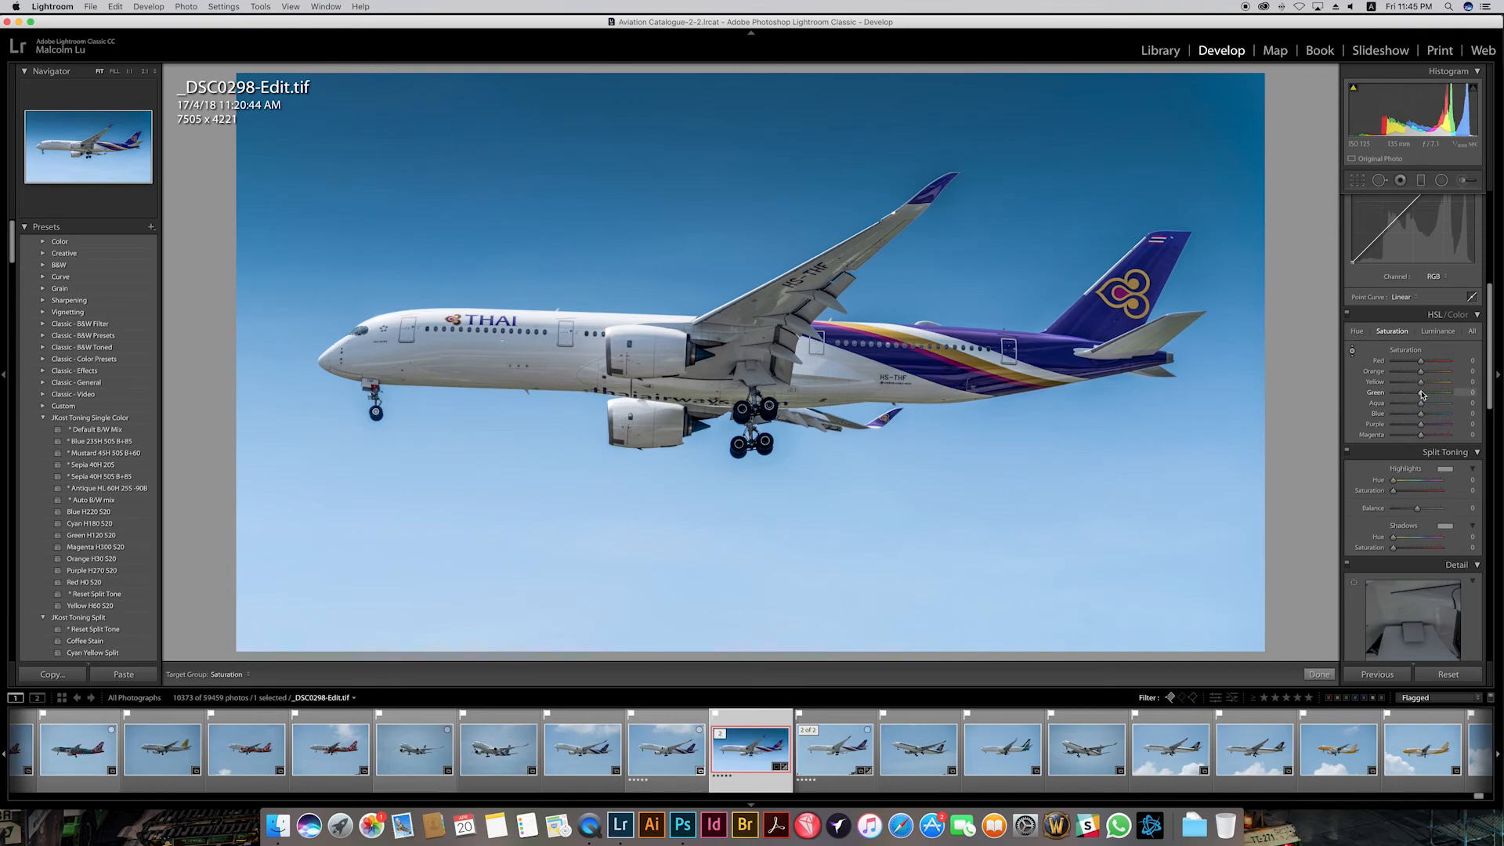
pyautogui.moveTo(1422, 396); pyautogui.dragTo(1357, 389)
pyautogui.click(1393, 394)
pyautogui.moveTo(1393, 395); pyautogui.dragTo(1497, 373)
pyautogui.moveTo(1497, 406); pyautogui.dragTo(187, 436)
pyautogui.press('Escape')
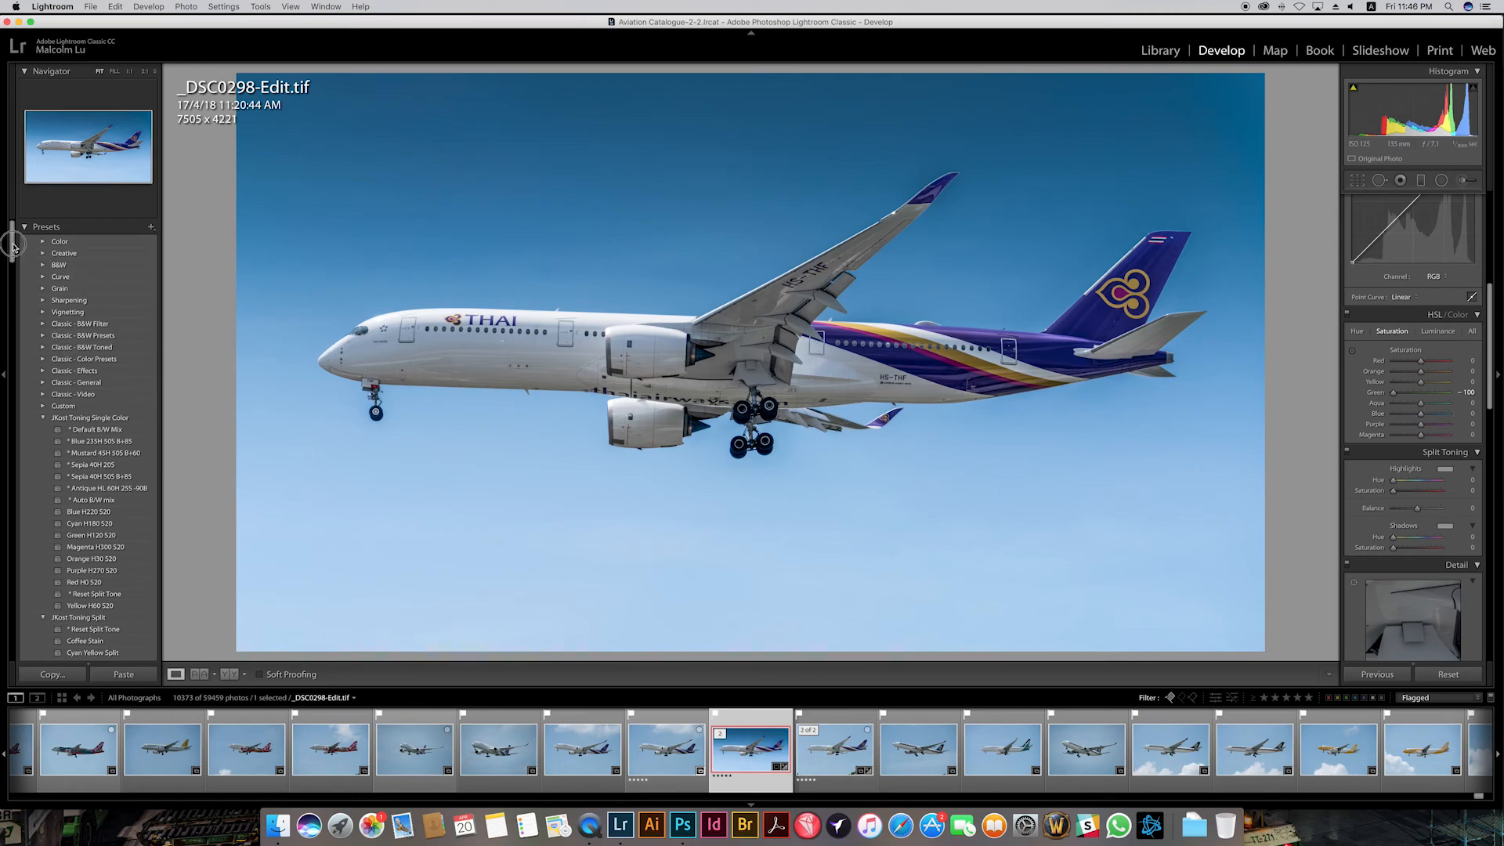
# Step: Apply the Sepia 40H 50S B+85 toning preset and set the split-toning shadows saturation to 25
pyautogui.moveTo(13, 245); pyautogui.dragTo(11, 266)
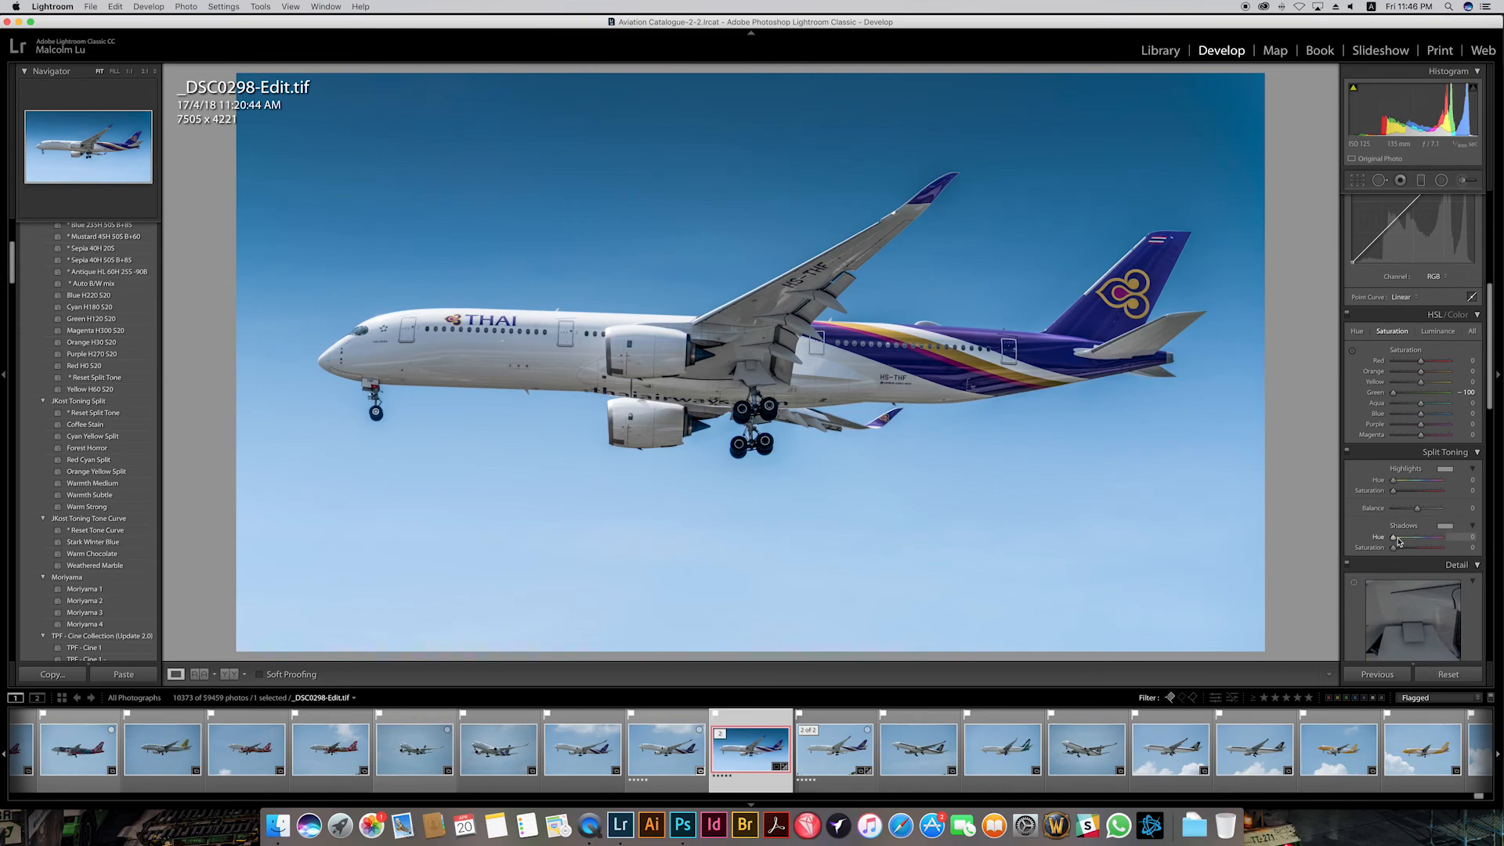
pyautogui.scroll(3, 99, 354)
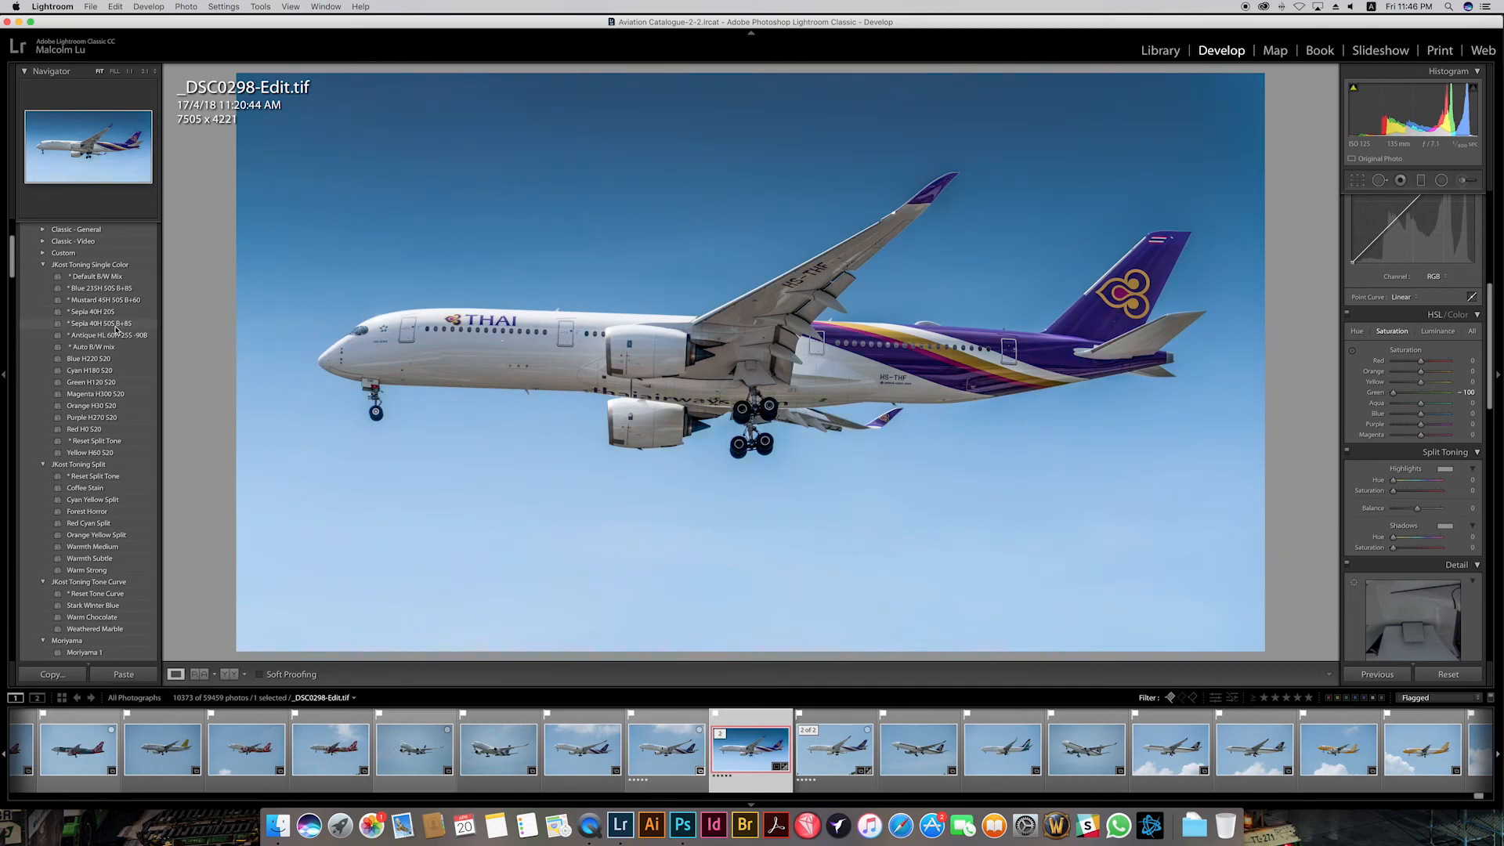
pyautogui.click(115, 326)
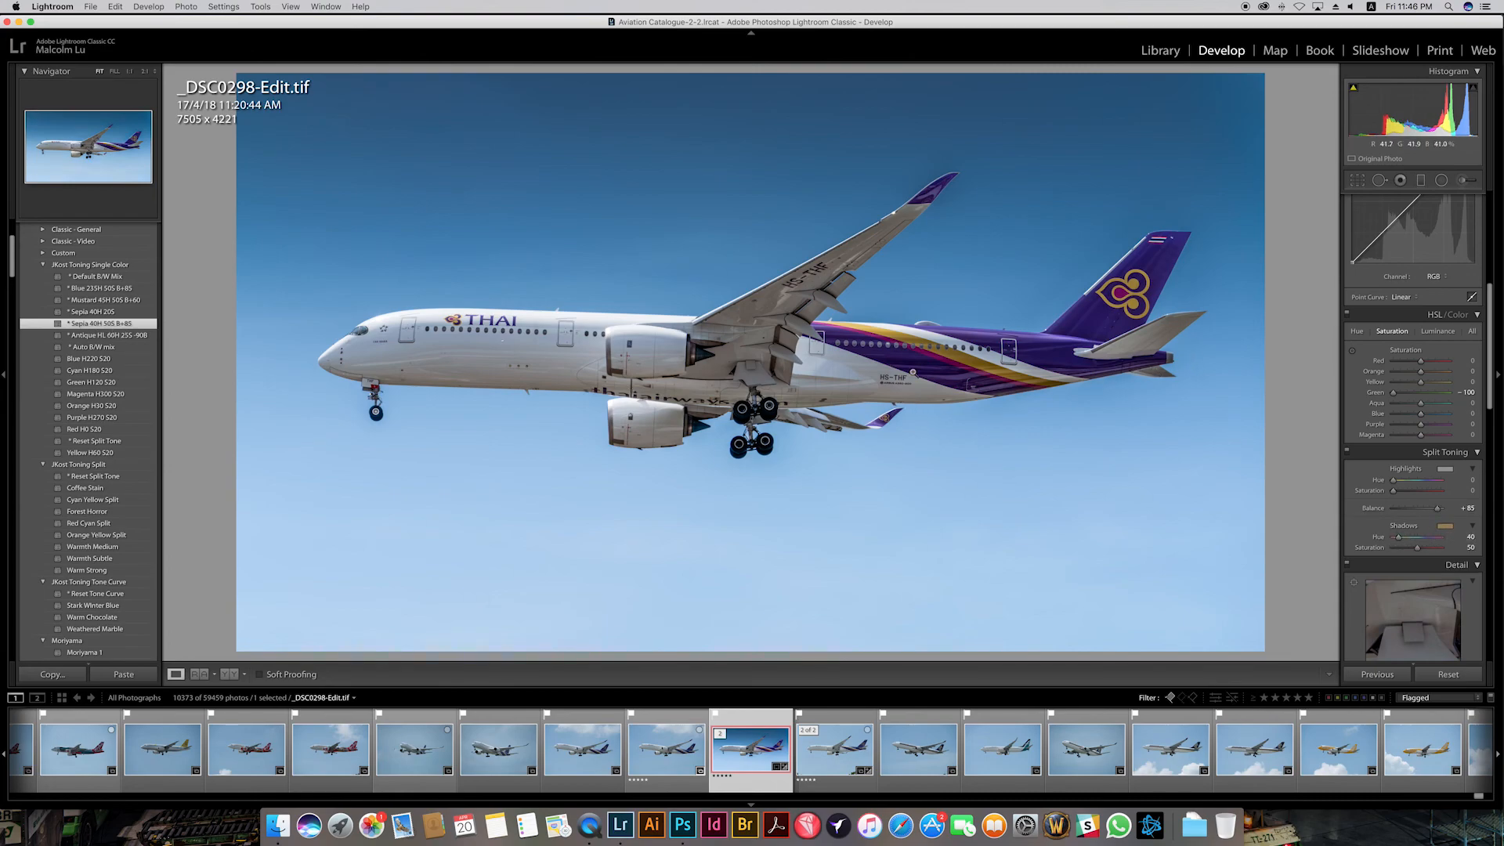
pyautogui.click(1470, 546)
pyautogui.write('25')
pyautogui.press('Return')
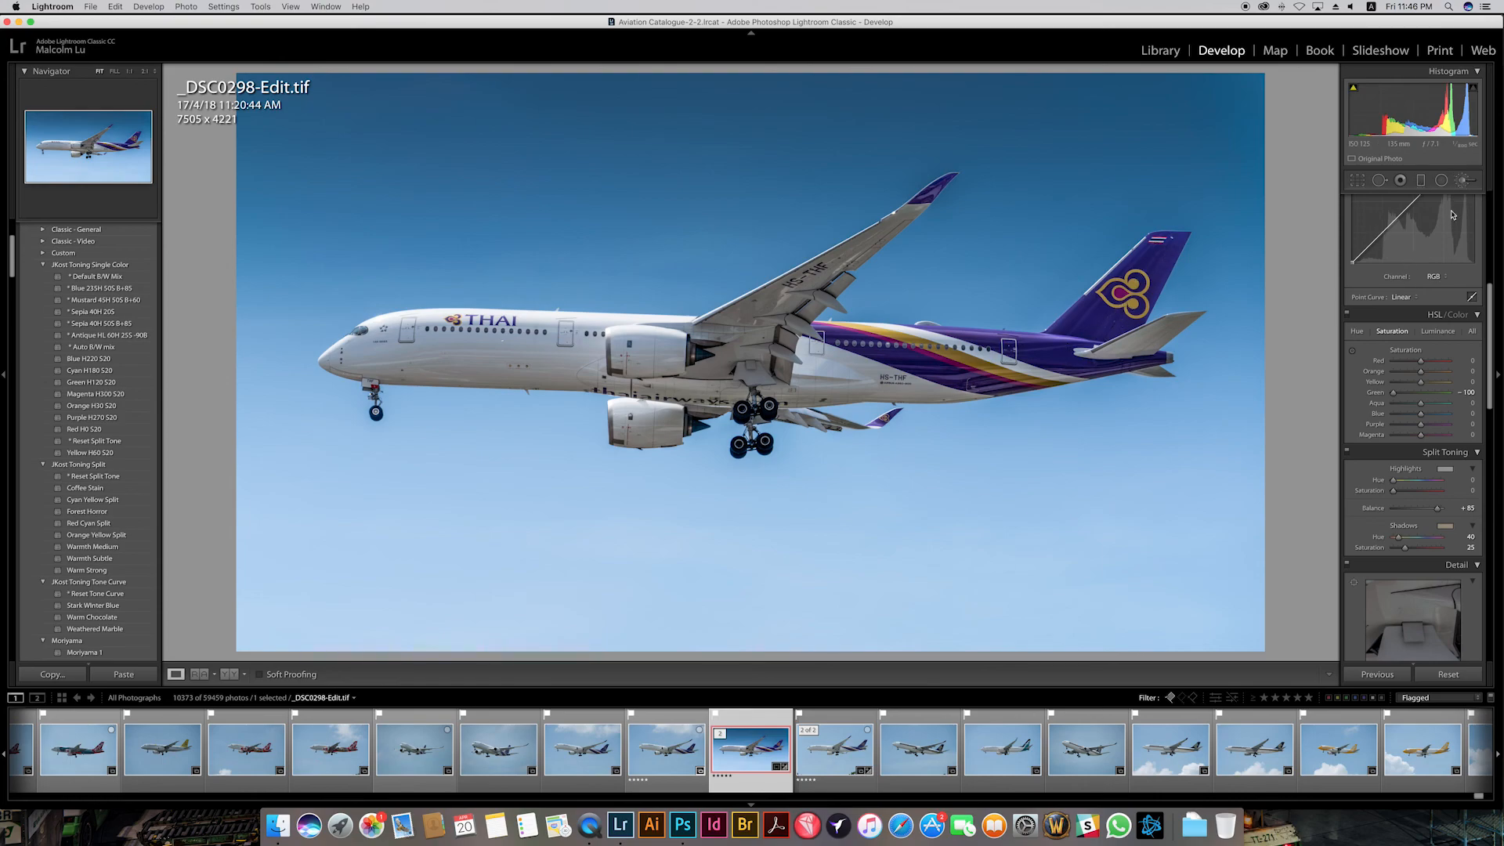
# Step: Start a new adjustment brush mask with a preset effect and smaller brush, and paint the rear fuselage near the tailplane
pyautogui.click(1463, 180)
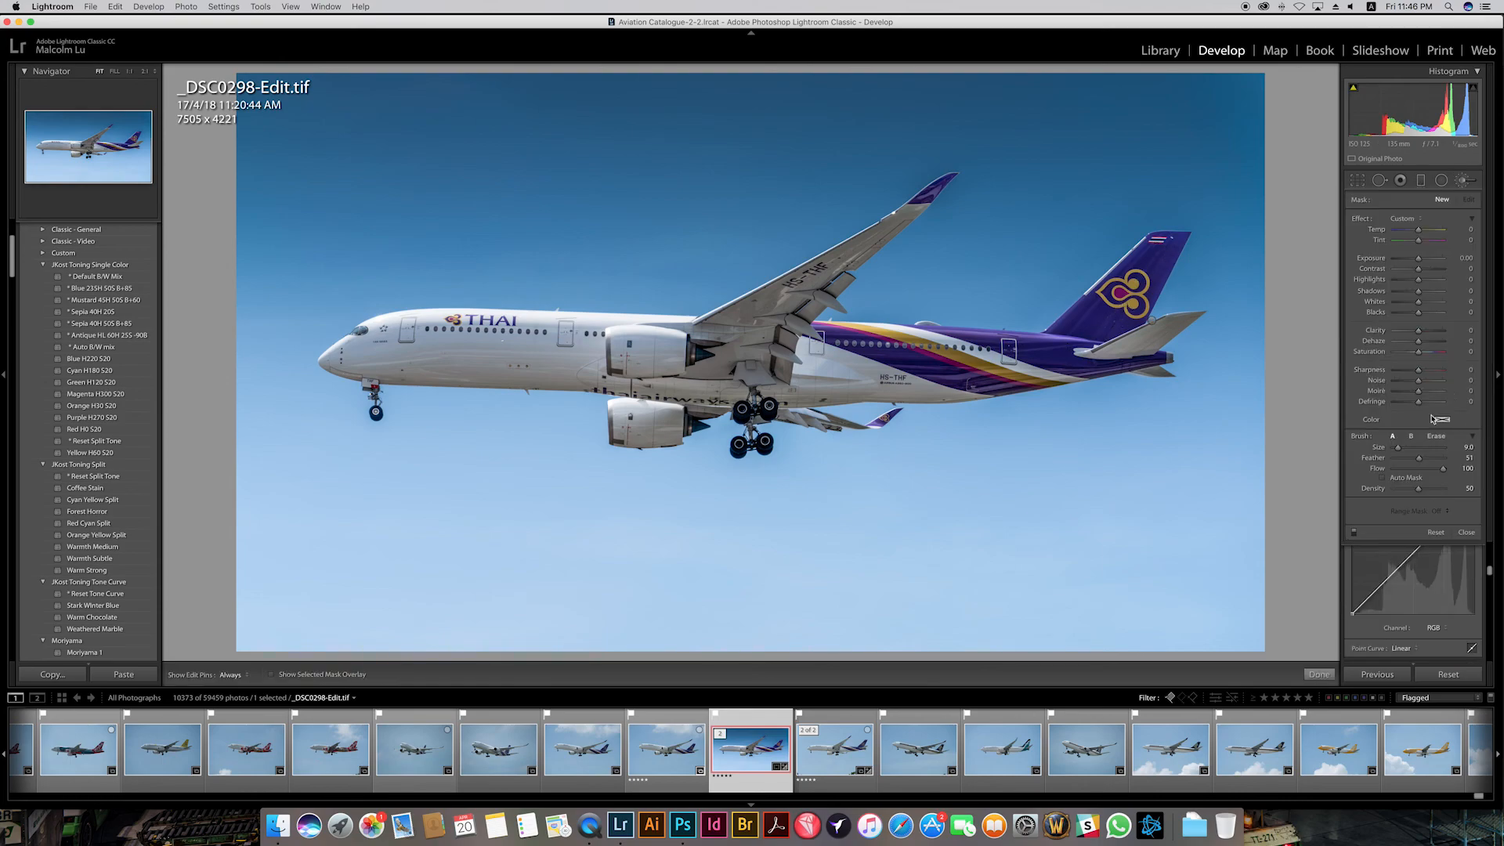
pyautogui.click(1418, 219)
pyautogui.click(1406, 379)
pyautogui.press('[')
pyautogui.press('h')
pyautogui.press('[')
pyautogui.press('[')
pyautogui.moveTo(1098, 334)
pyautogui.mouseDown()
pyautogui.moveTo(1149, 263)
pyautogui.moveTo(1069, 351)
pyautogui.moveTo(1002, 362)
pyautogui.moveTo(838, 341)
pyautogui.moveTo(1096, 356)
pyautogui.mouseUp()
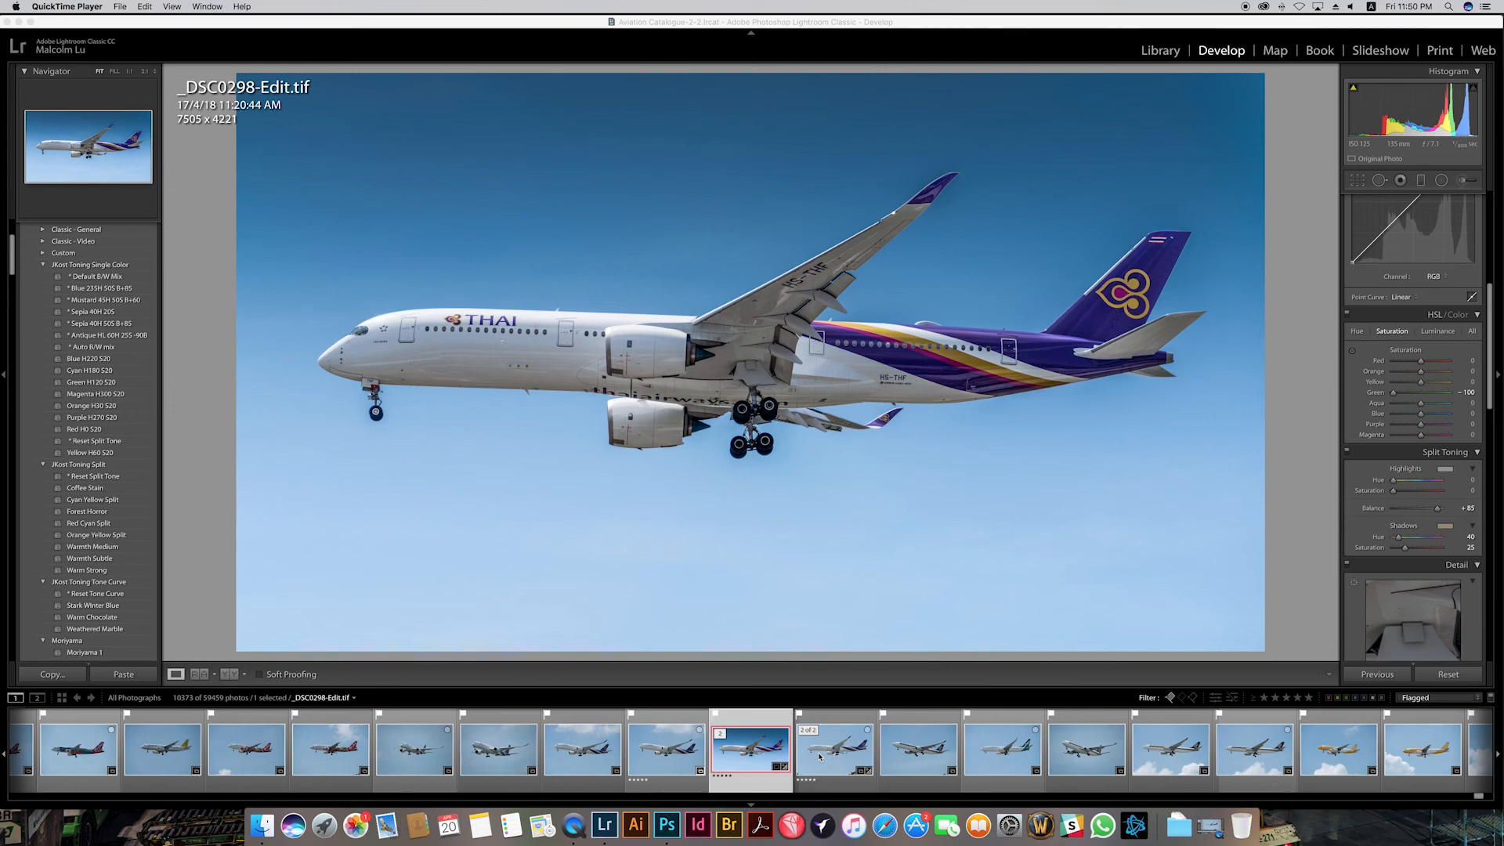
# Step: View the finished aircraft photo full screen from the Library and compare it with the original shot
pyautogui.click(1163, 53)
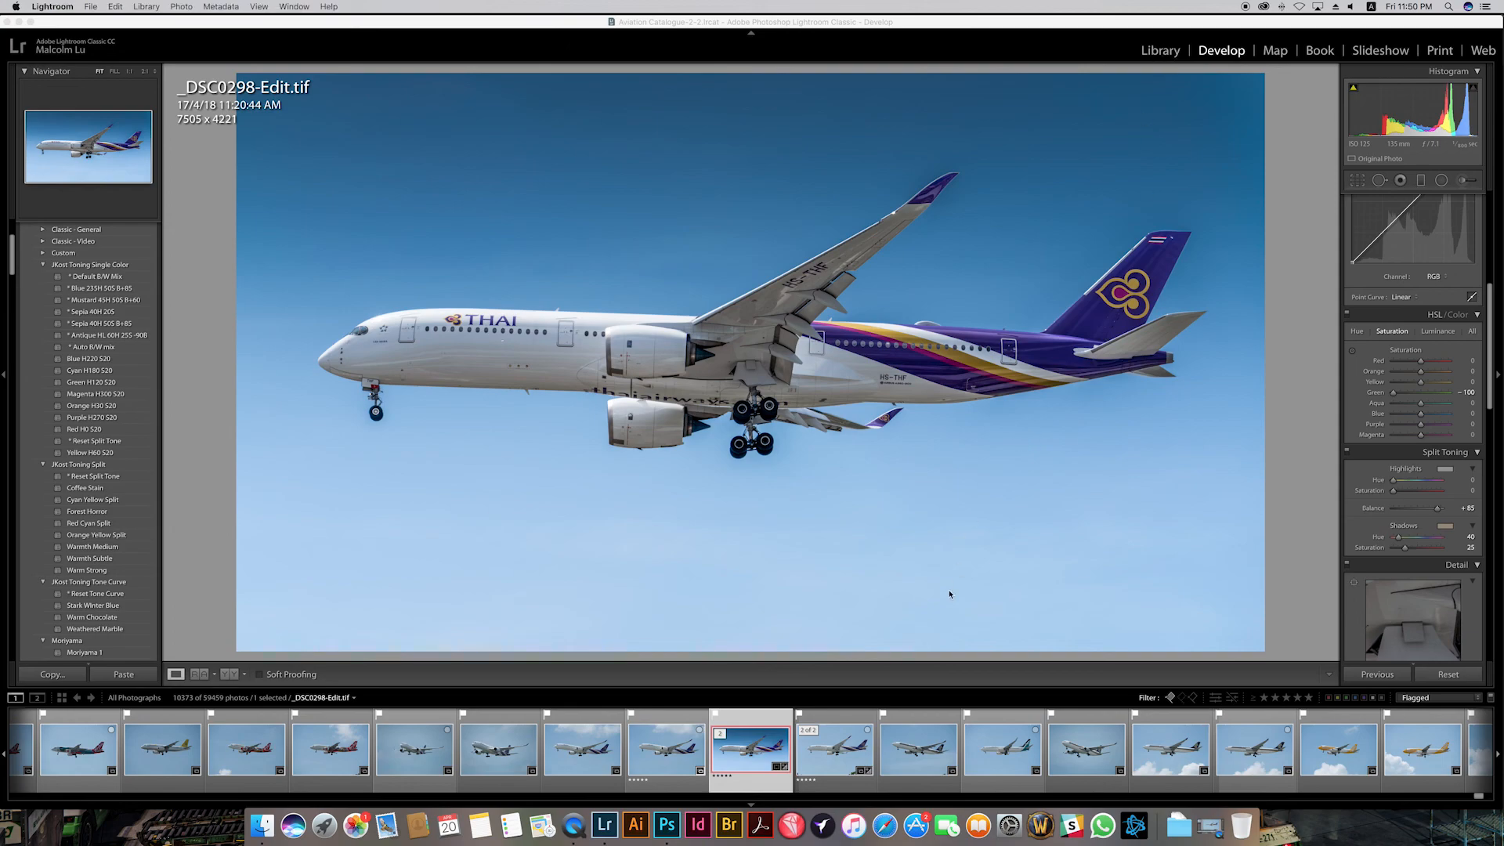
pyautogui.press('d')
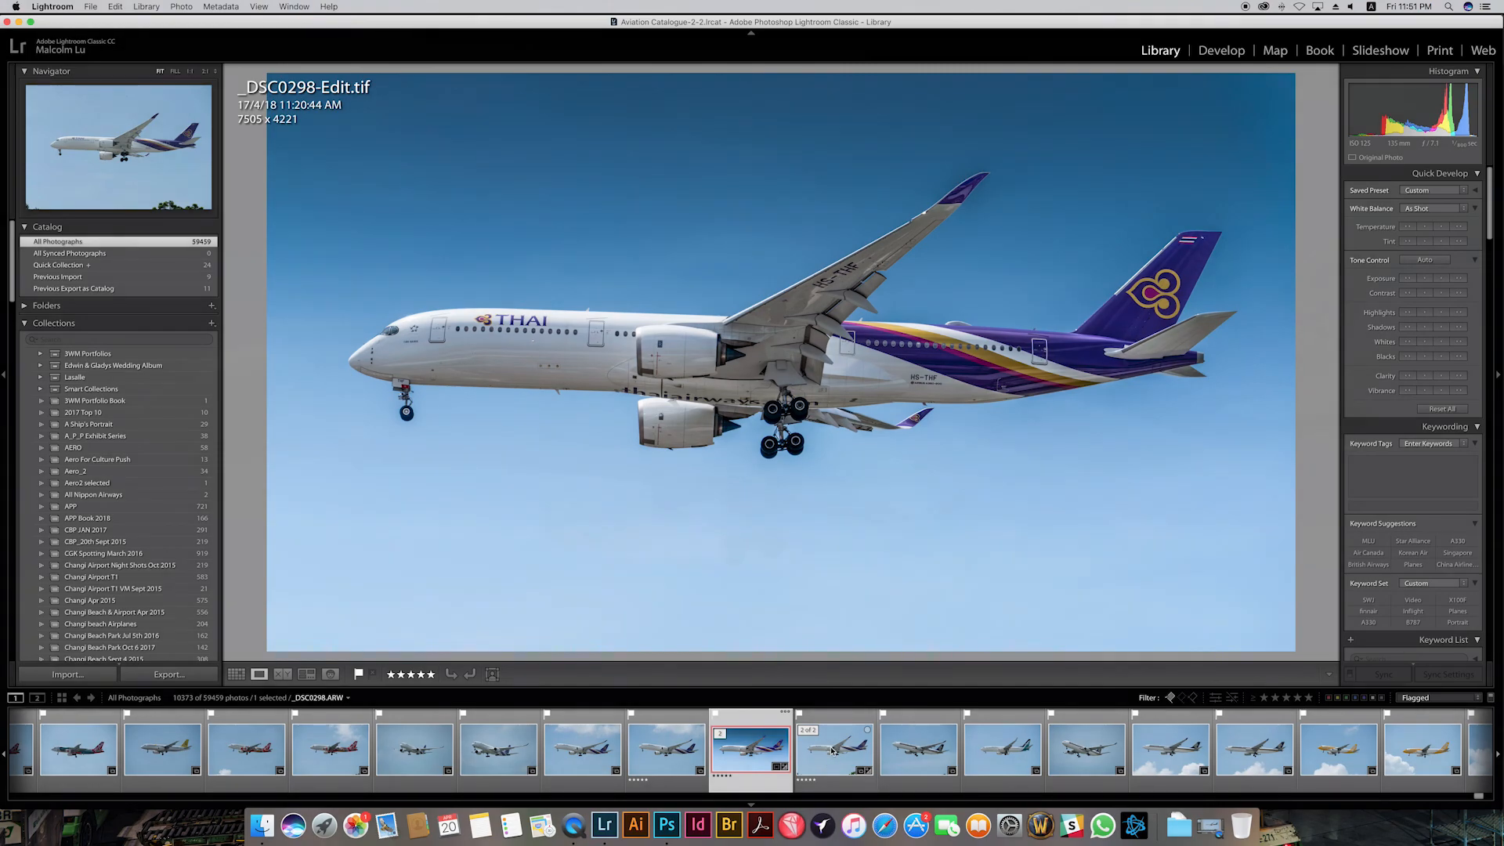
pyautogui.press('f')
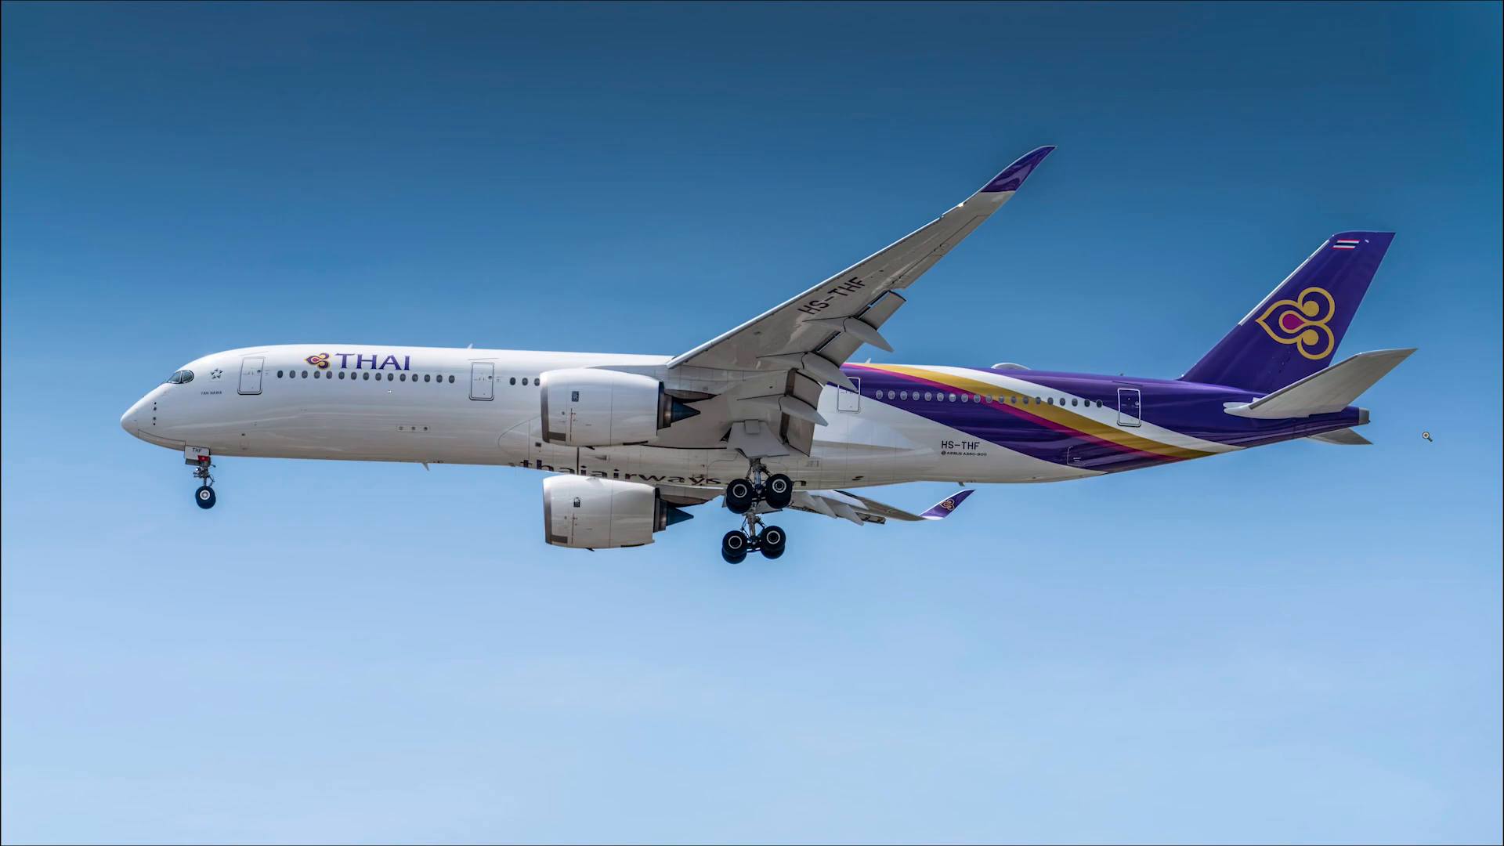
pyautogui.press('\\')
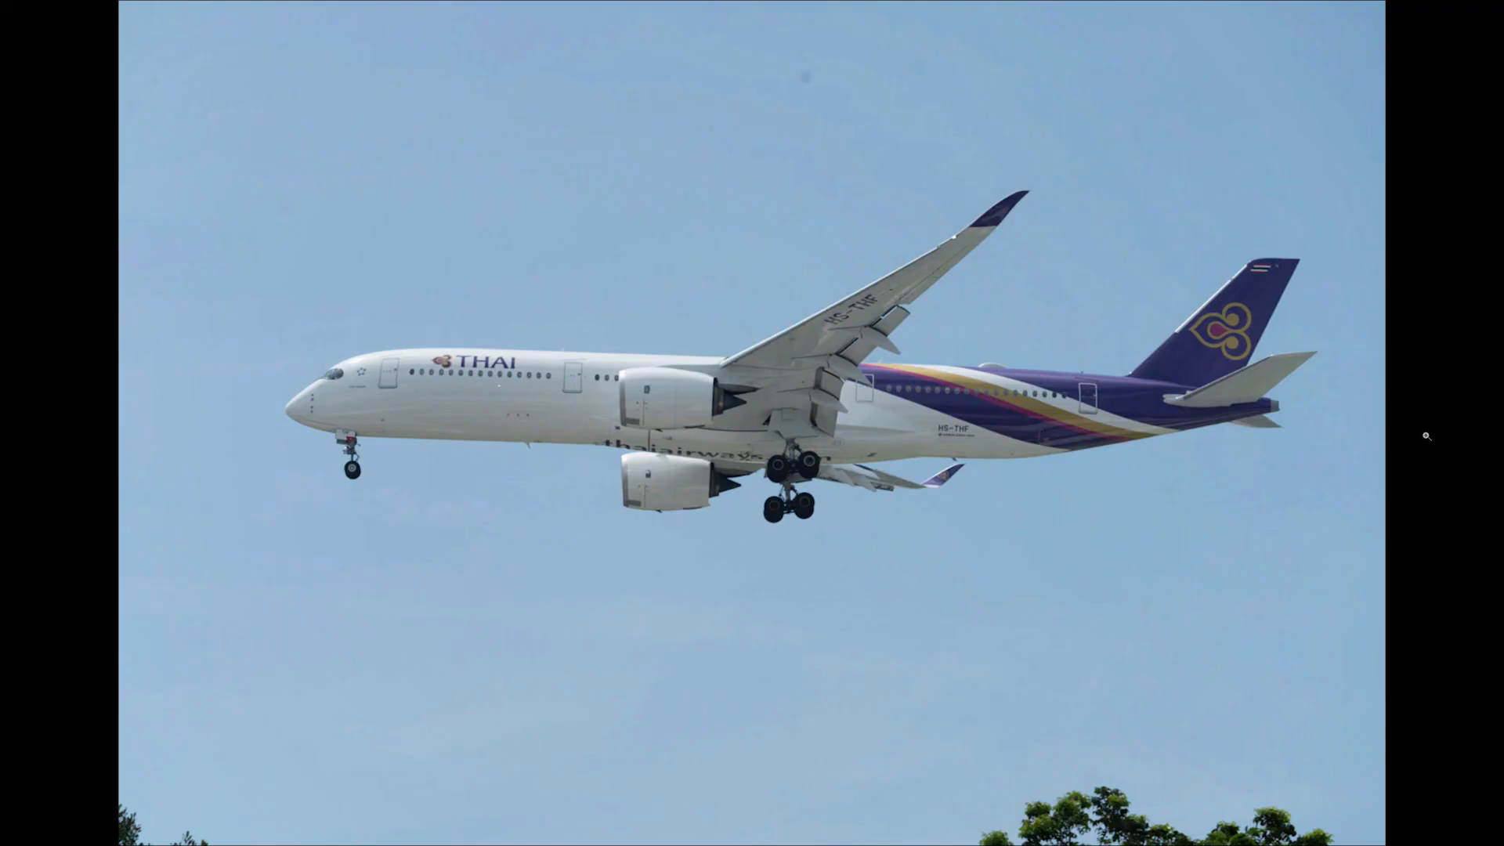